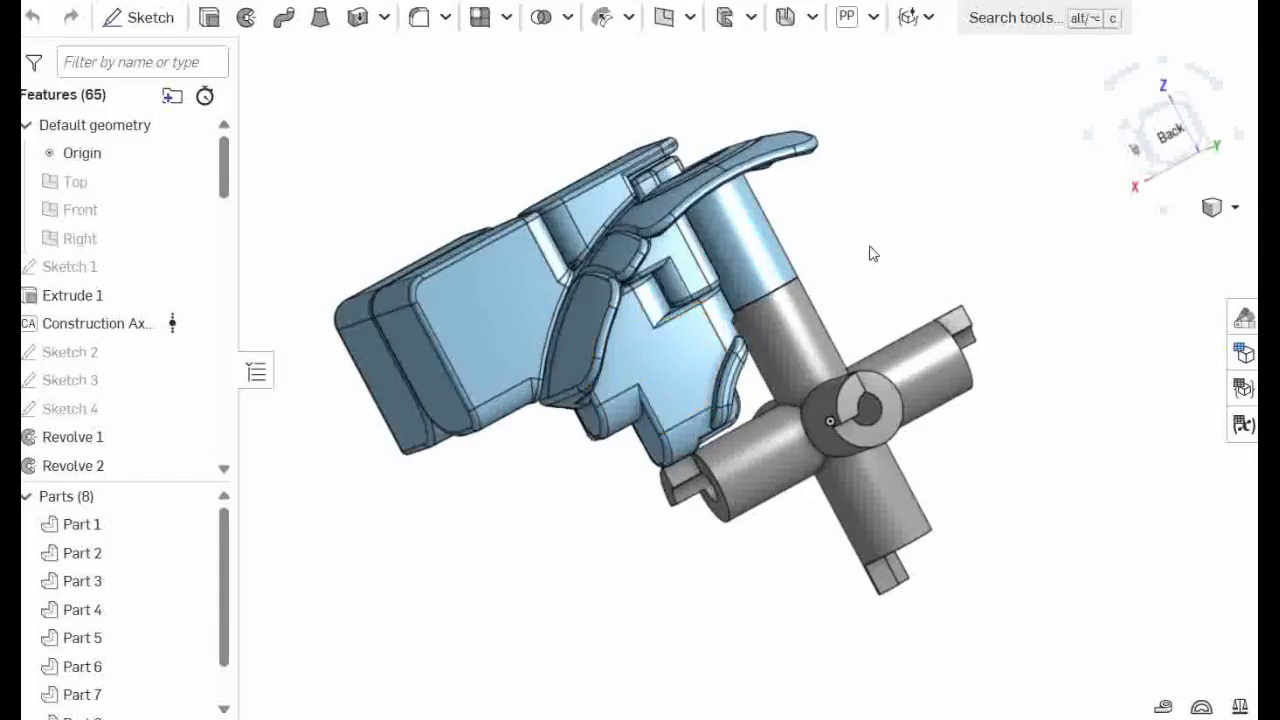
Step: Hide every part except Part 4, the outer corner piece of the puzzle
mouse_move(875, 258)
right_mouse_down()
mouse_move(811, 309)
mouse_move(806, 288)
mouse_move(879, 261)
right_mouse_up()
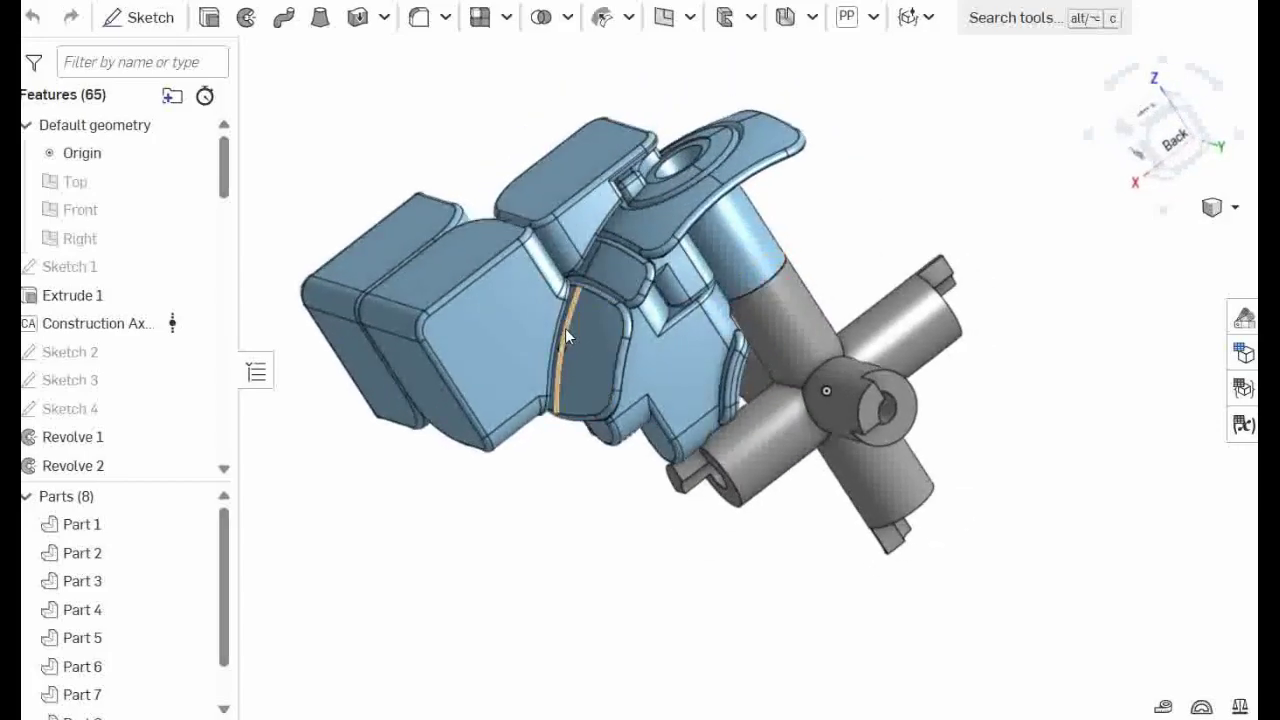
middle_click_drag(565, 326, 748, 358)
scroll(730, 350, "up", 3)
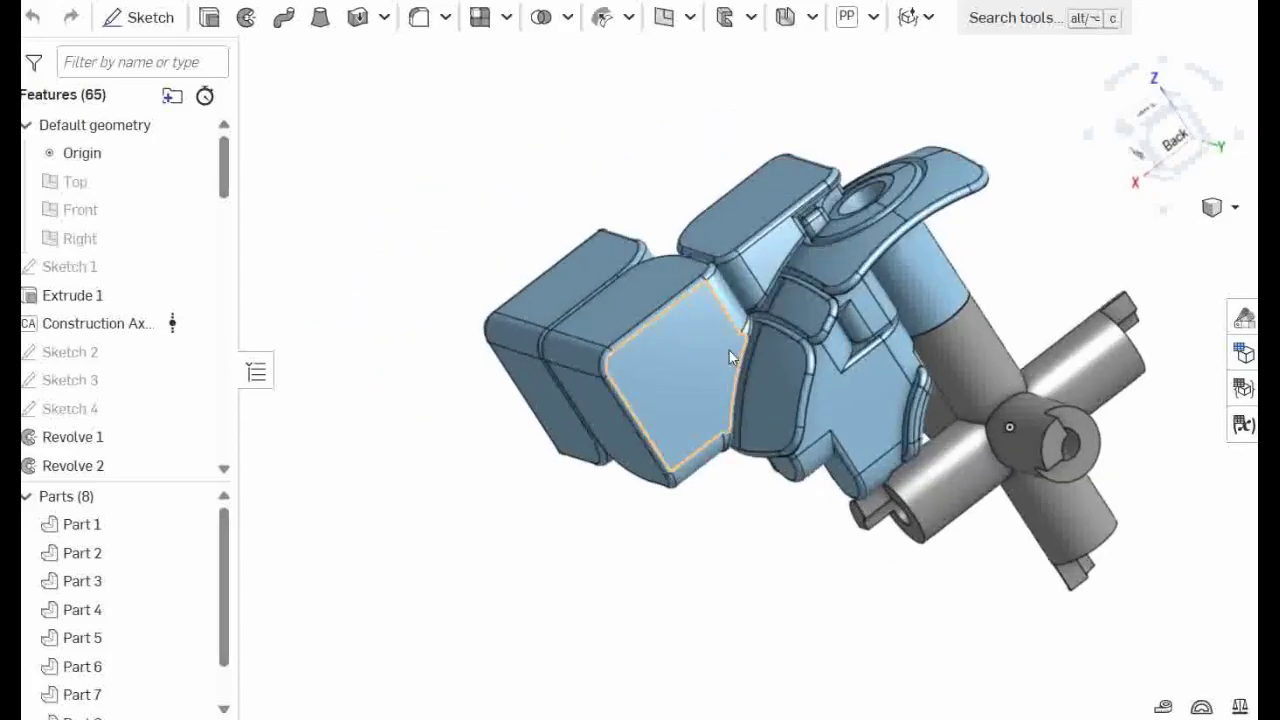
mouse_move(736, 349)
right_mouse_down()
mouse_move(763, 358)
mouse_move(725, 335)
mouse_move(740, 365)
right_mouse_up()
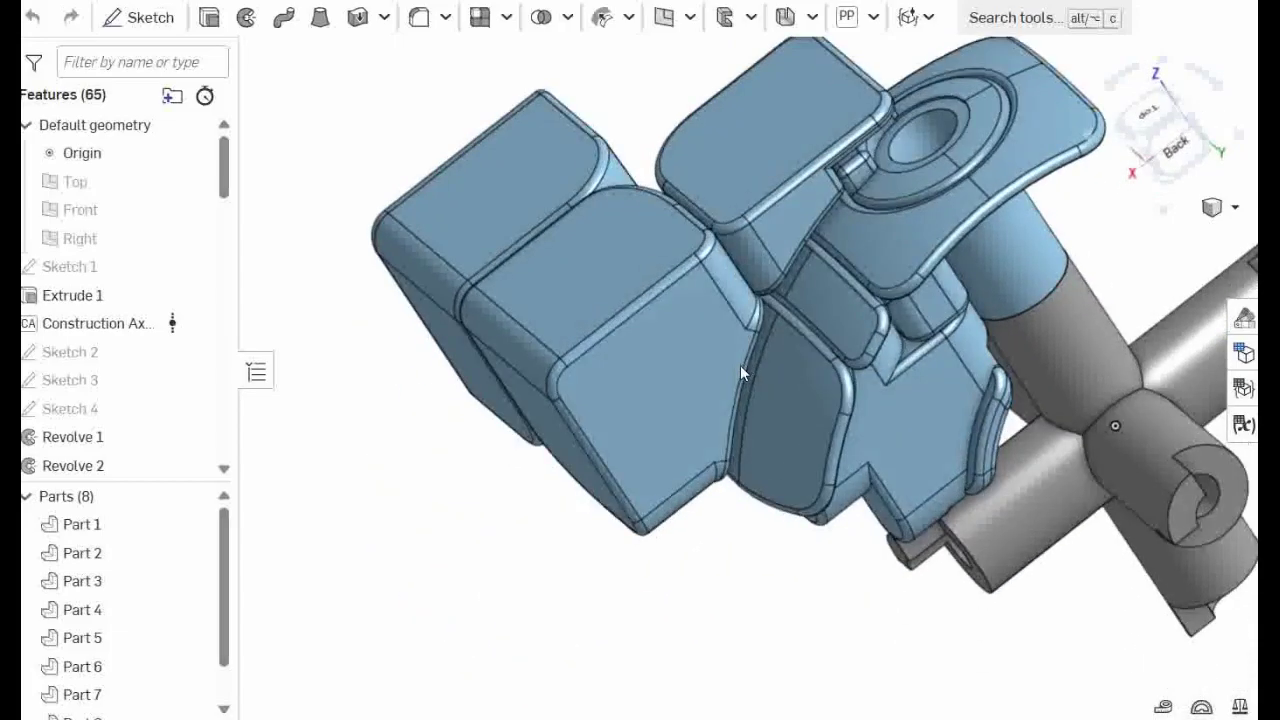
left_click(670, 367)
right_click(667, 364)
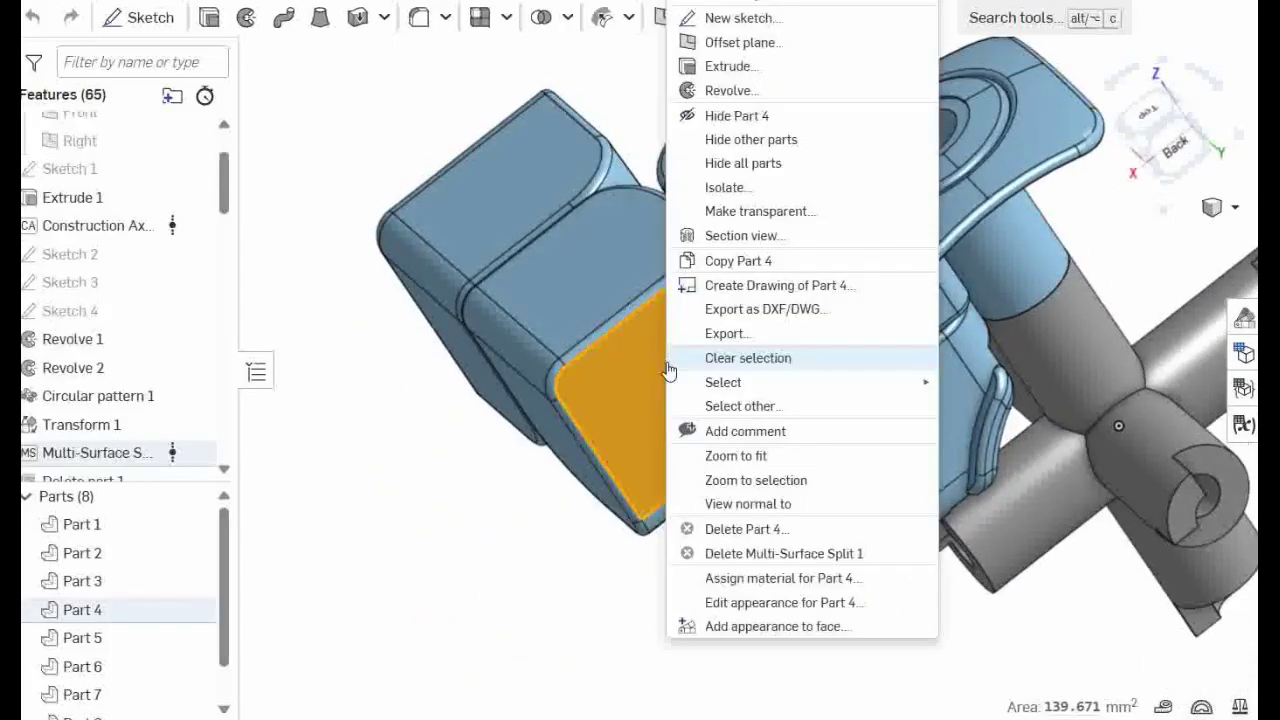
left_click(793, 147)
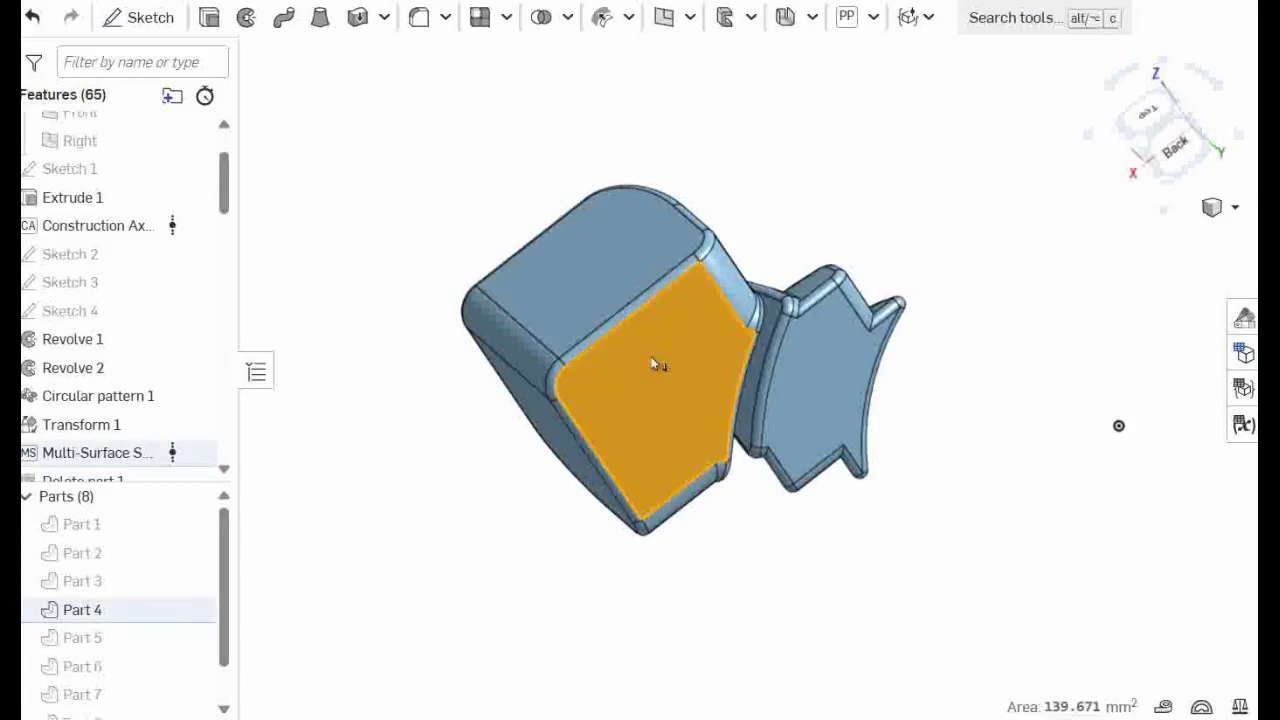
Step: Sketch a 3.2 mm diameter circle on Part 4's large flat back face, near its upper corner
key("n")
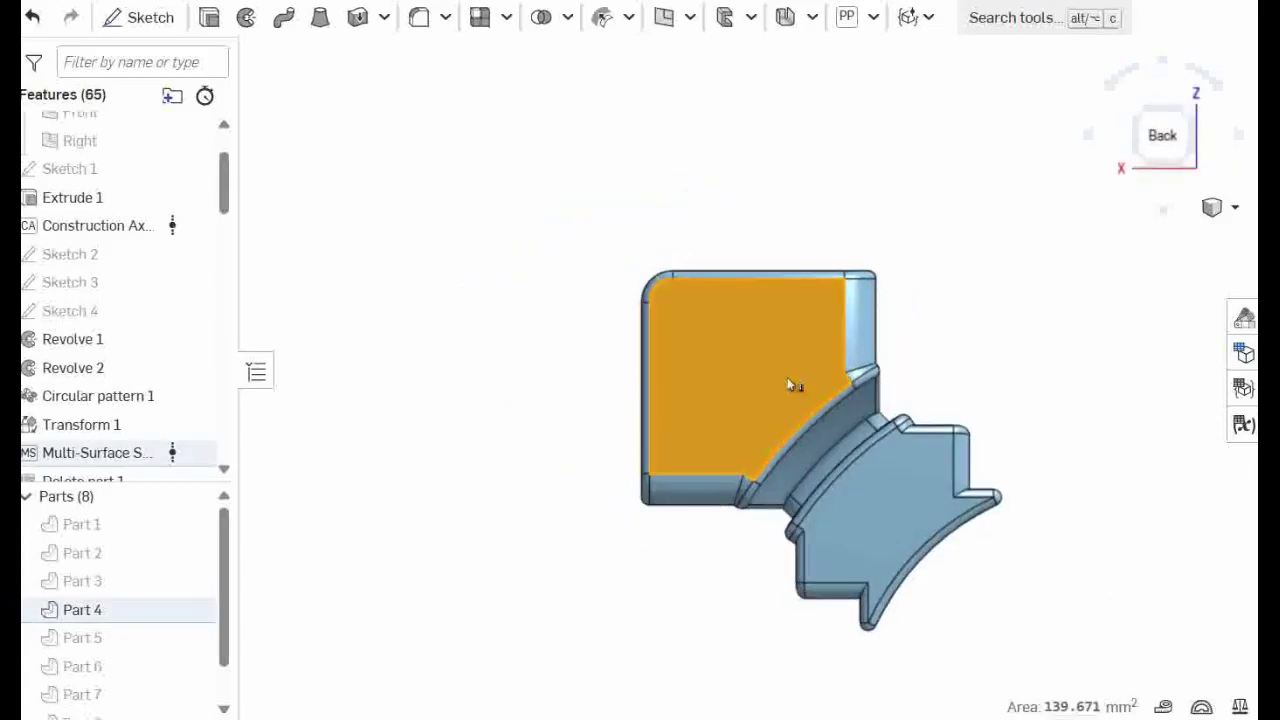
left_click(146, 20)
left_click(290, 18)
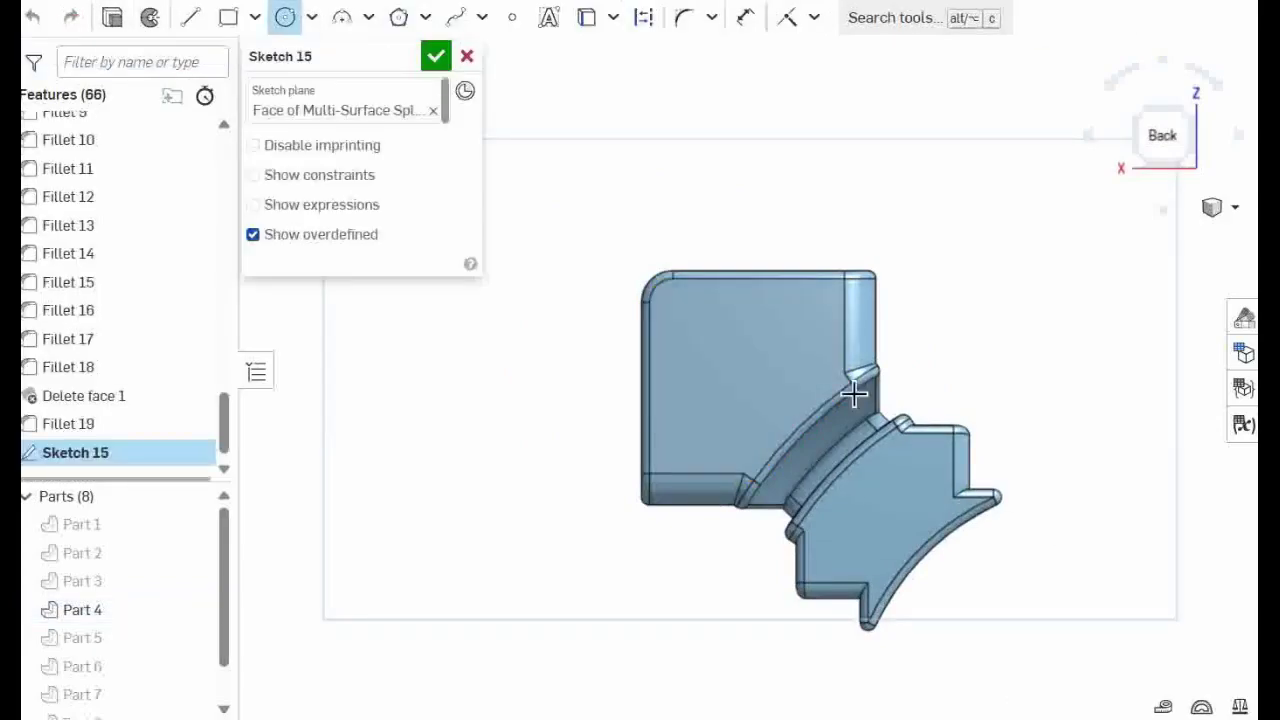
left_click(800, 300)
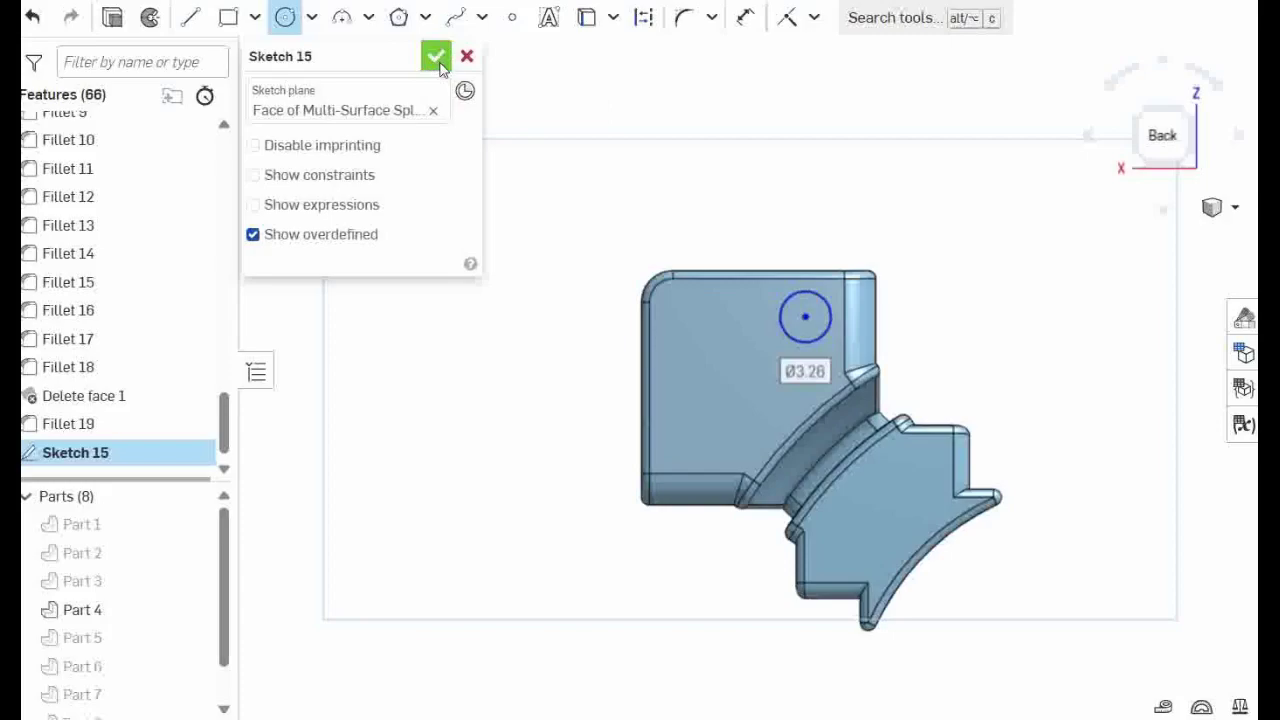
type("3.2")
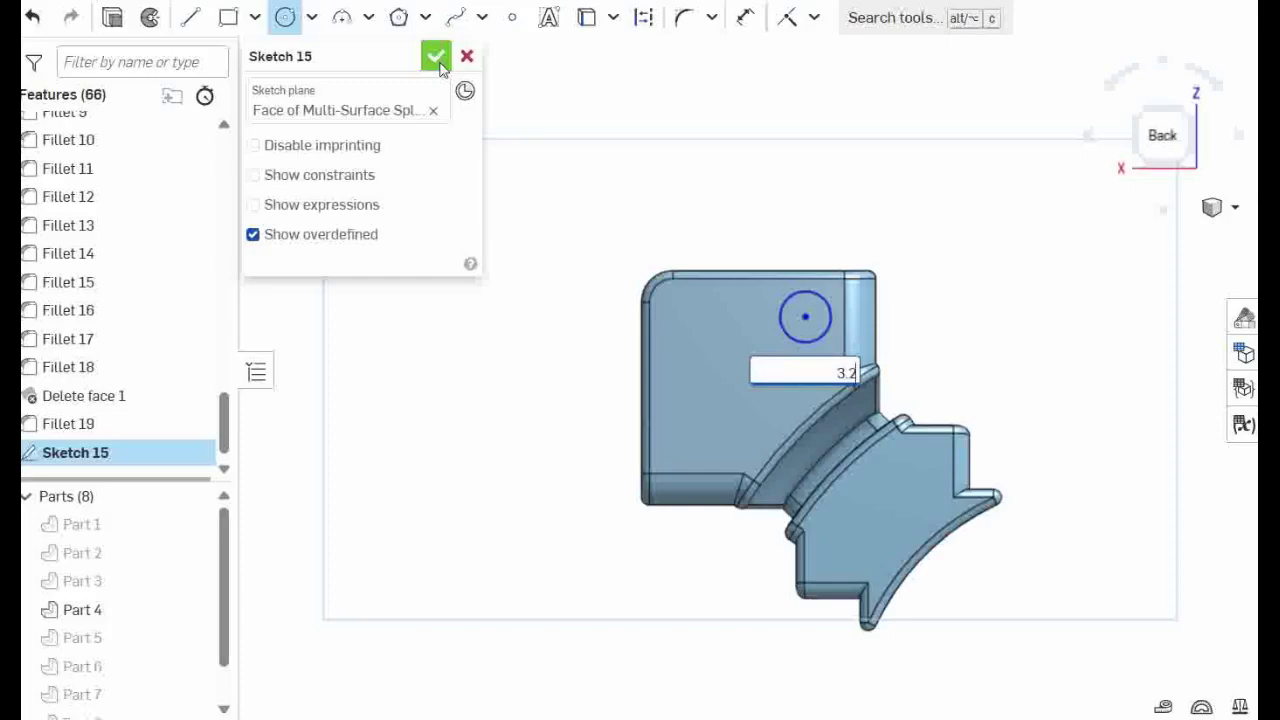
key("Return")
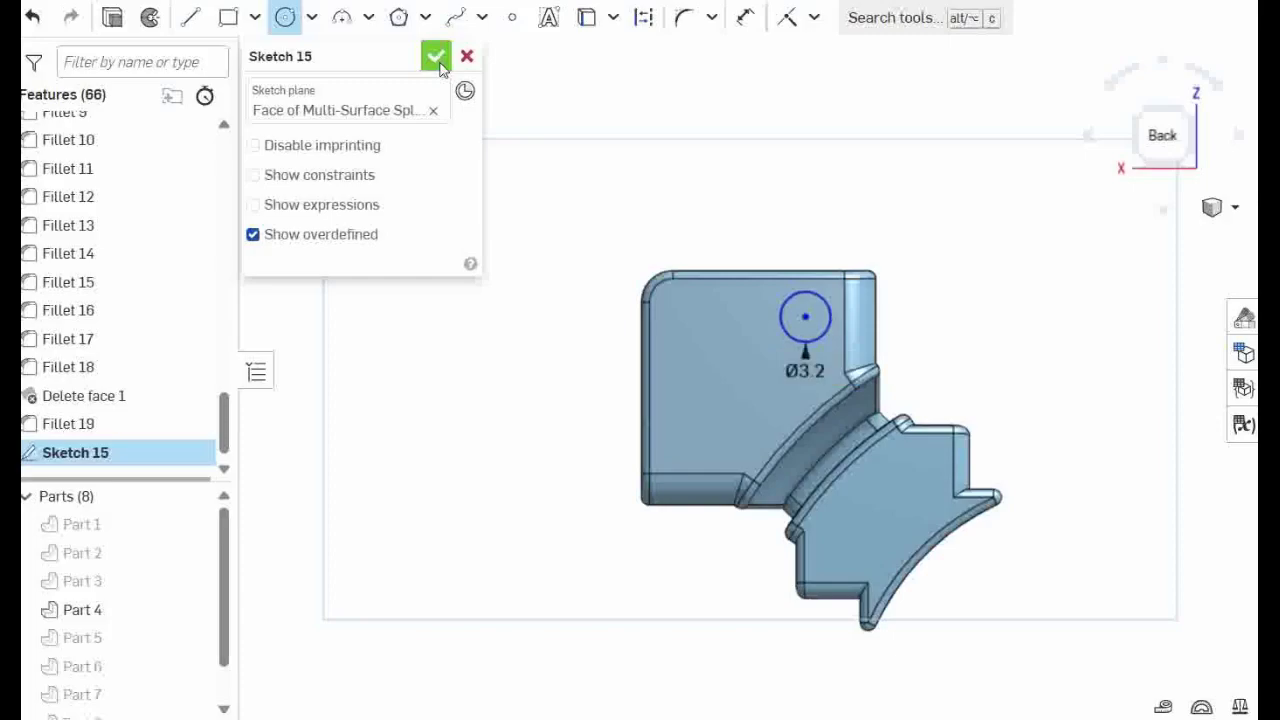
left_click(437, 60)
Step: Extrude the circle as a blind removal 2.2 mm deep into Part 4
left_click(211, 19)
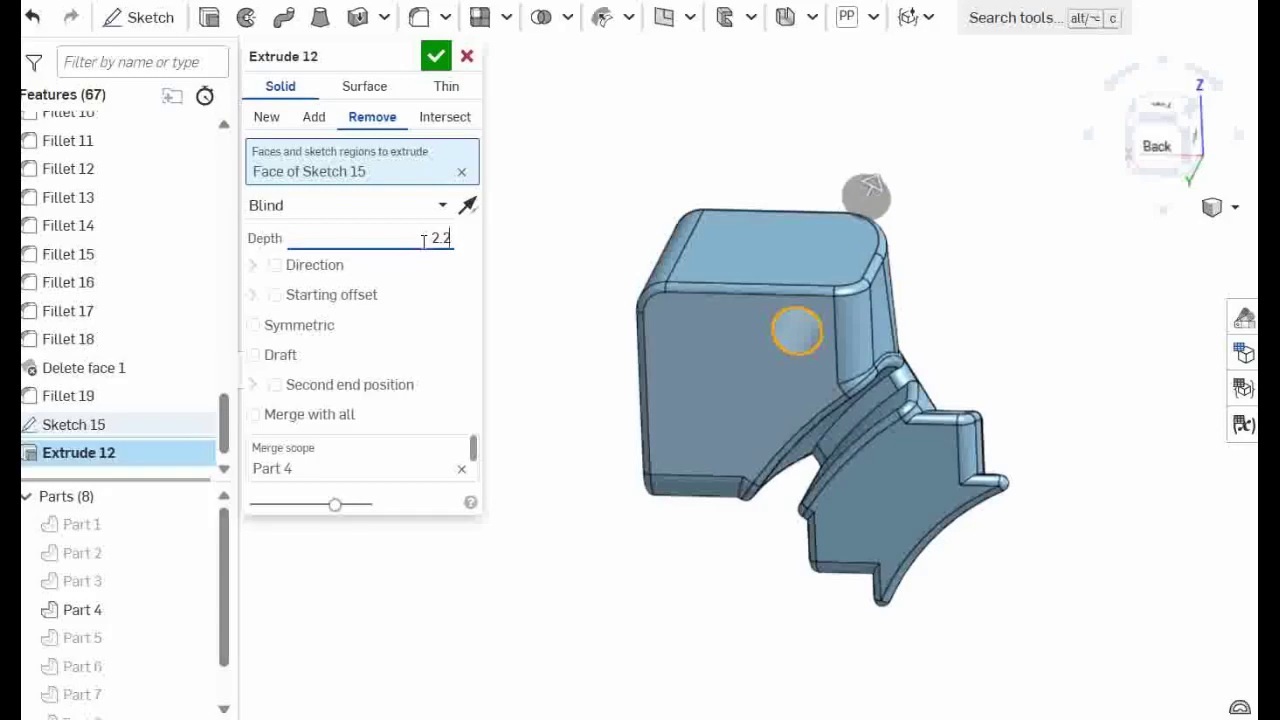
right_click_drag(714, 380, 860, 347)
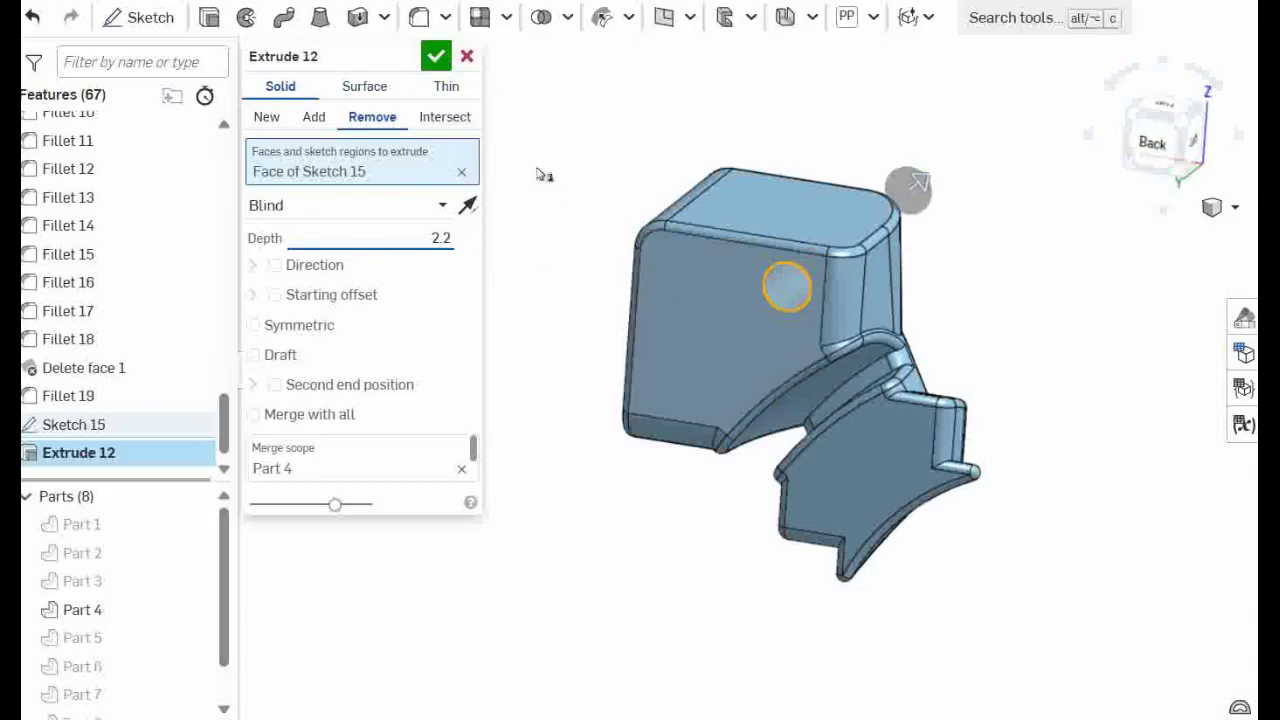
key("Return")
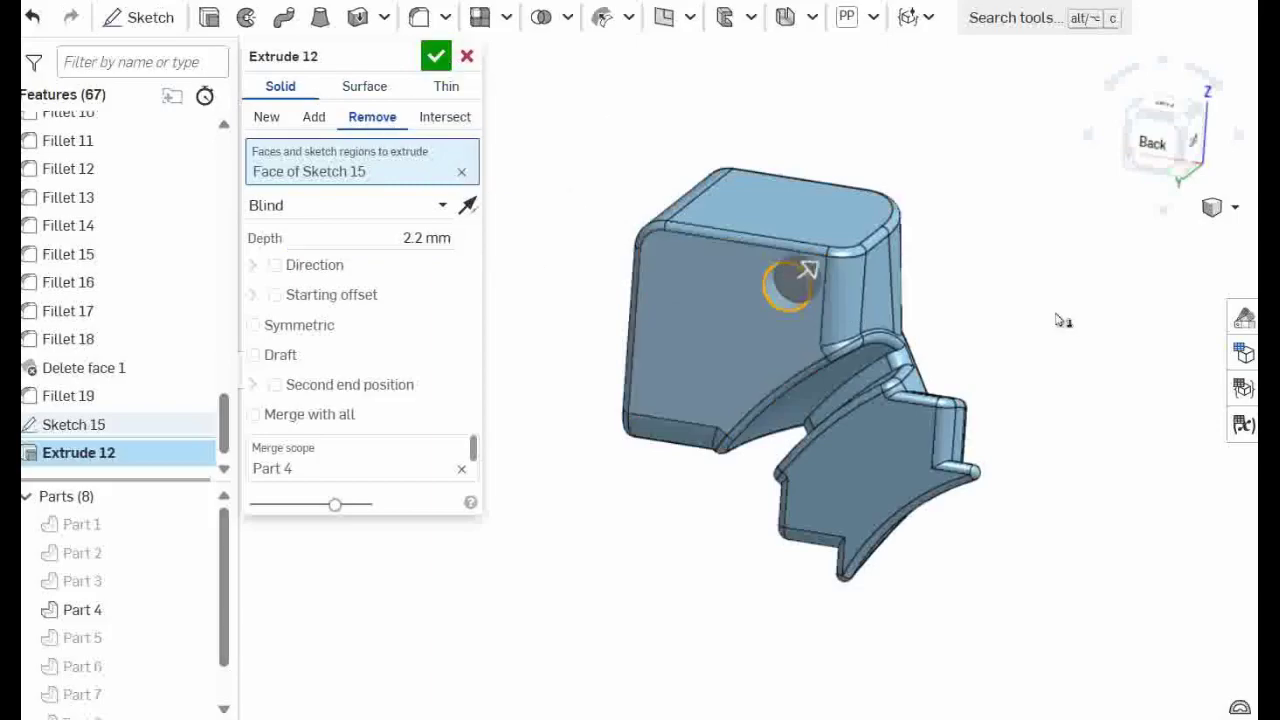
left_click(437, 56)
Step: Sketch a small upright rectangle on Part 4's flat left face, overlapping the edge next to the rounded corner
right_click_drag(923, 261, 942, 247)
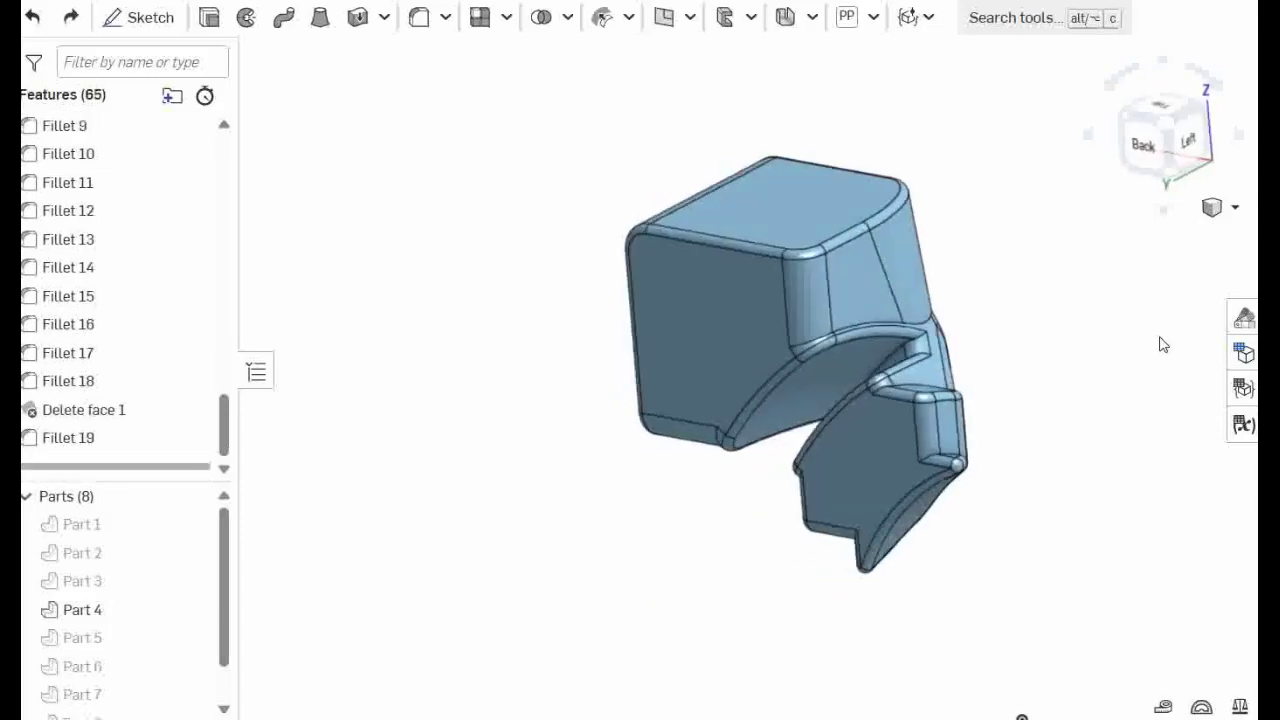
left_click(851, 291)
key("shift+3")
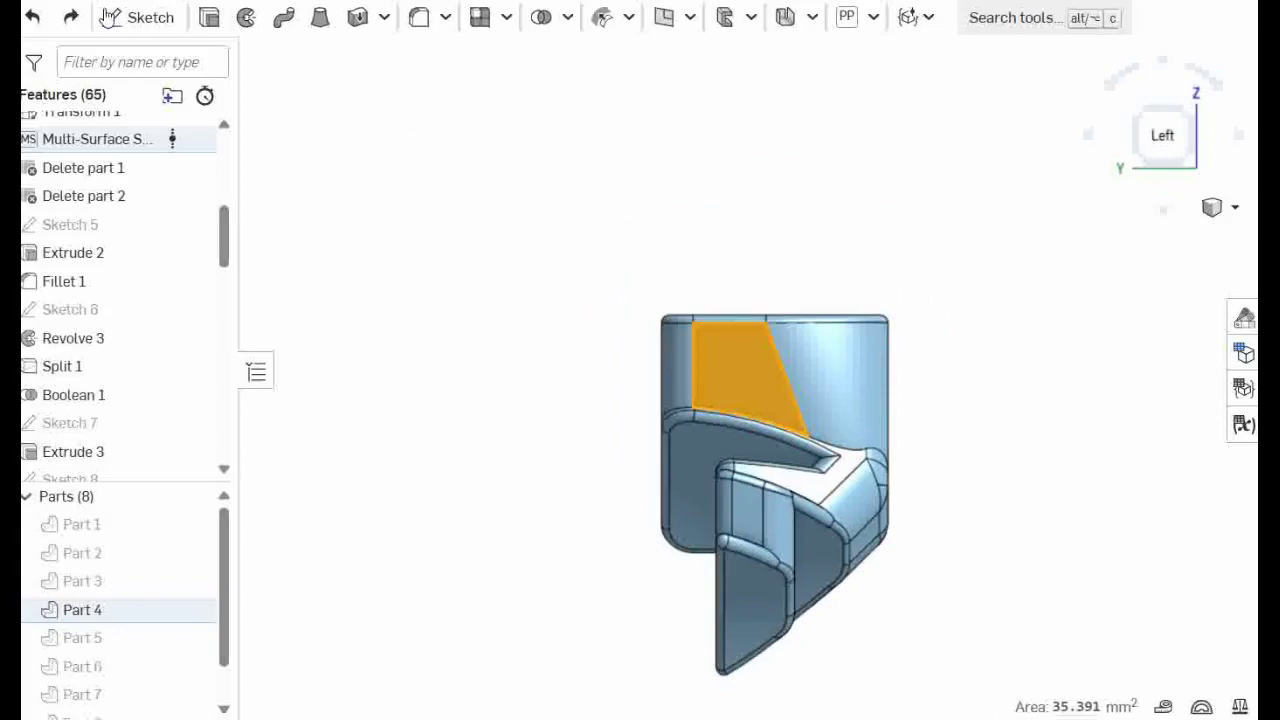
left_click(108, 17)
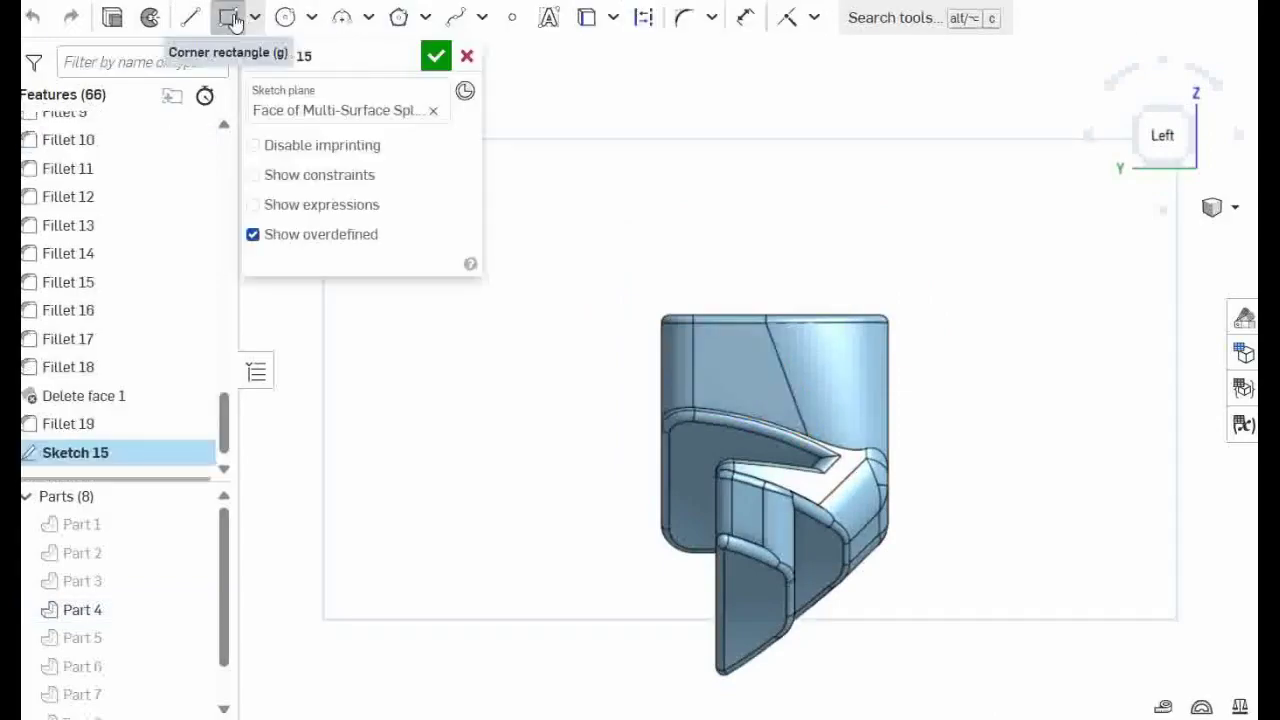
left_click(229, 17)
scroll(694, 411, "up", 5)
left_click(668, 277)
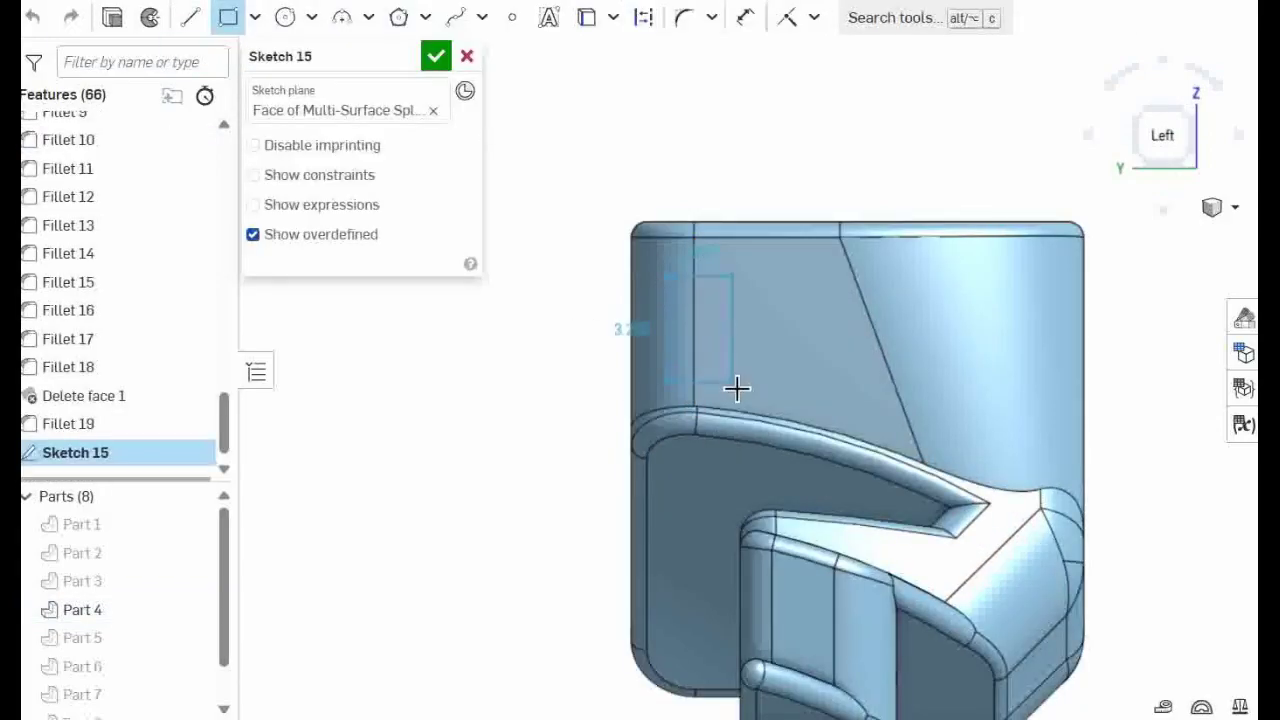
left_click(735, 373)
Step: Extrude both regions of the rectangle sketch as a blind removal 8 mm deep into Part 4
key("shift+e")
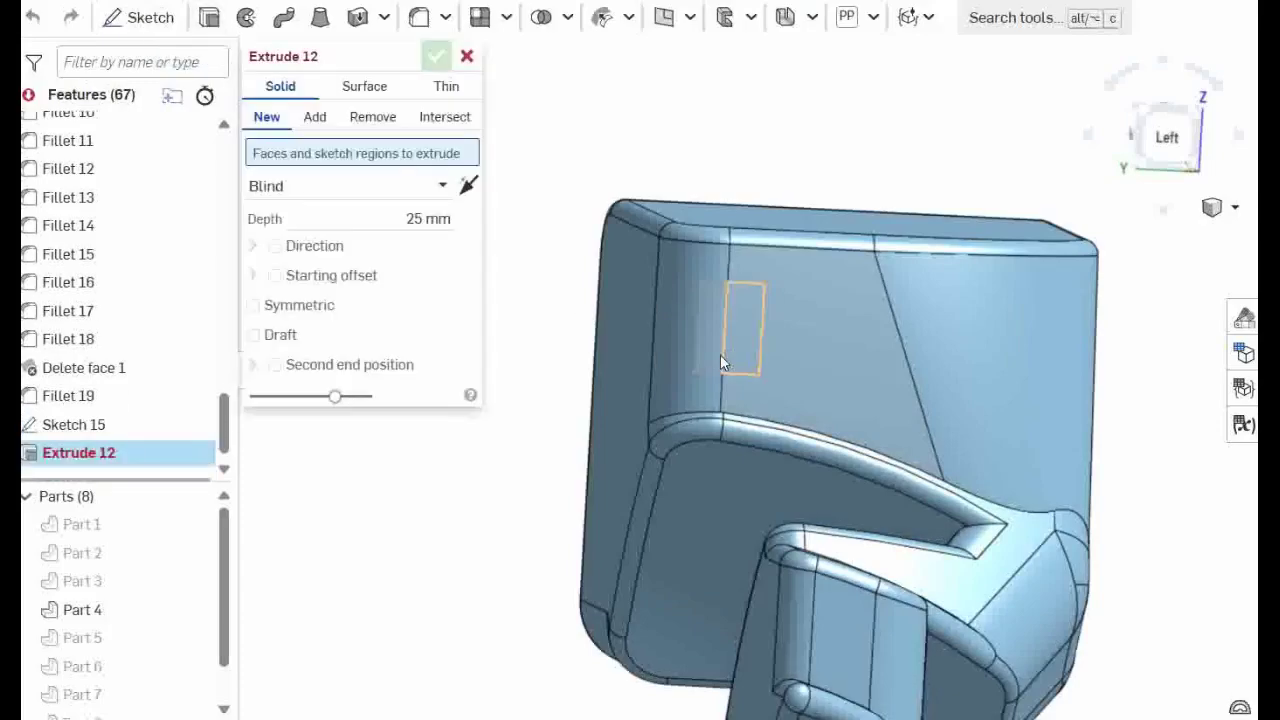
left_click(80, 425)
left_click(314, 117)
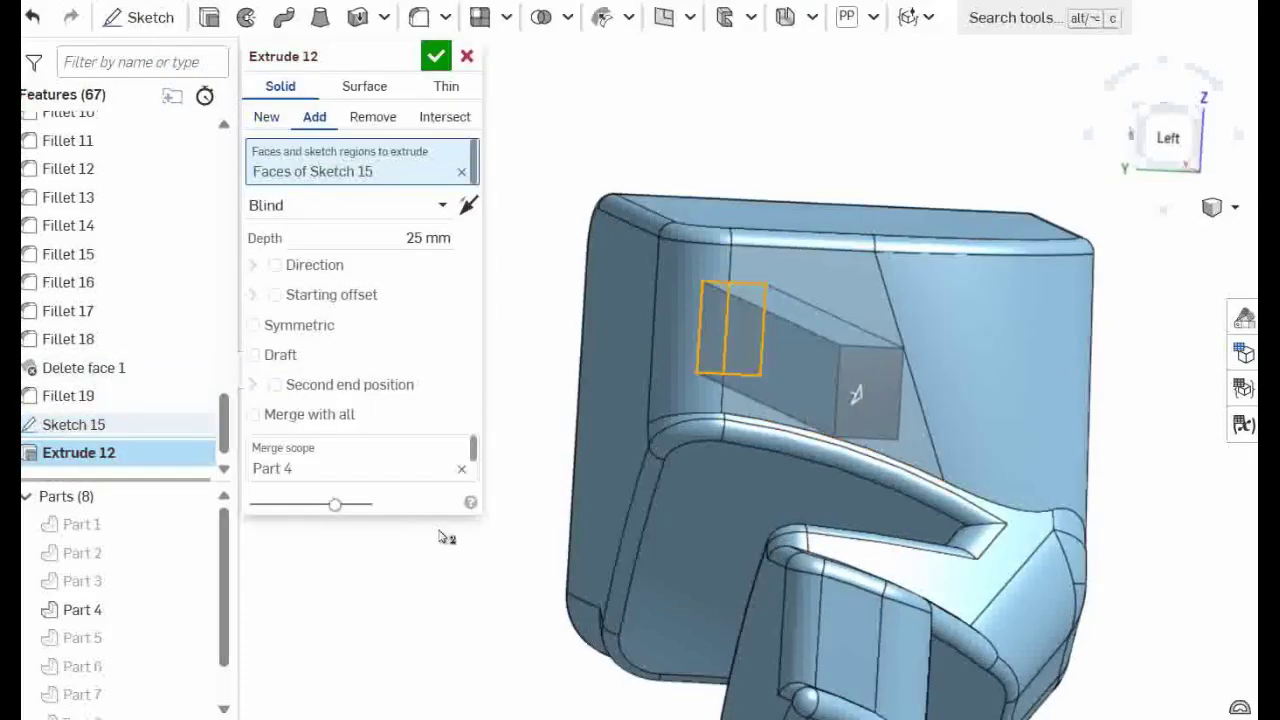
left_click(370, 118)
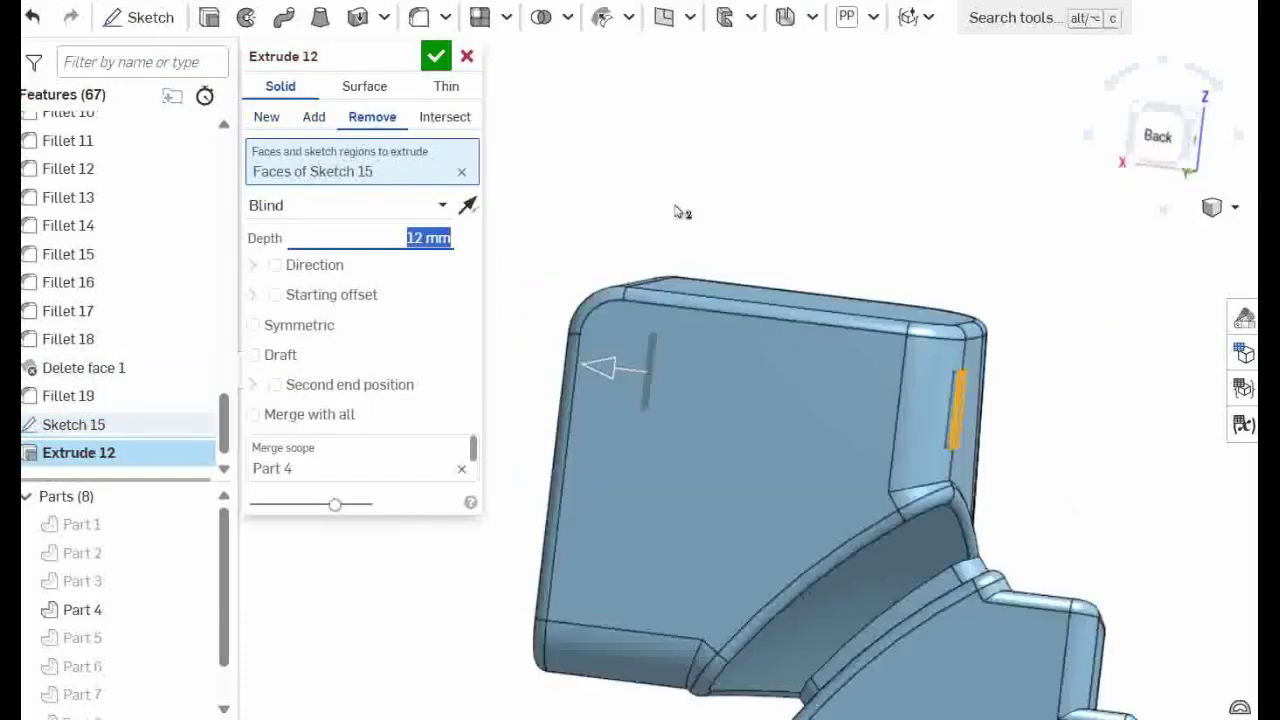
type("8")
key("Return")
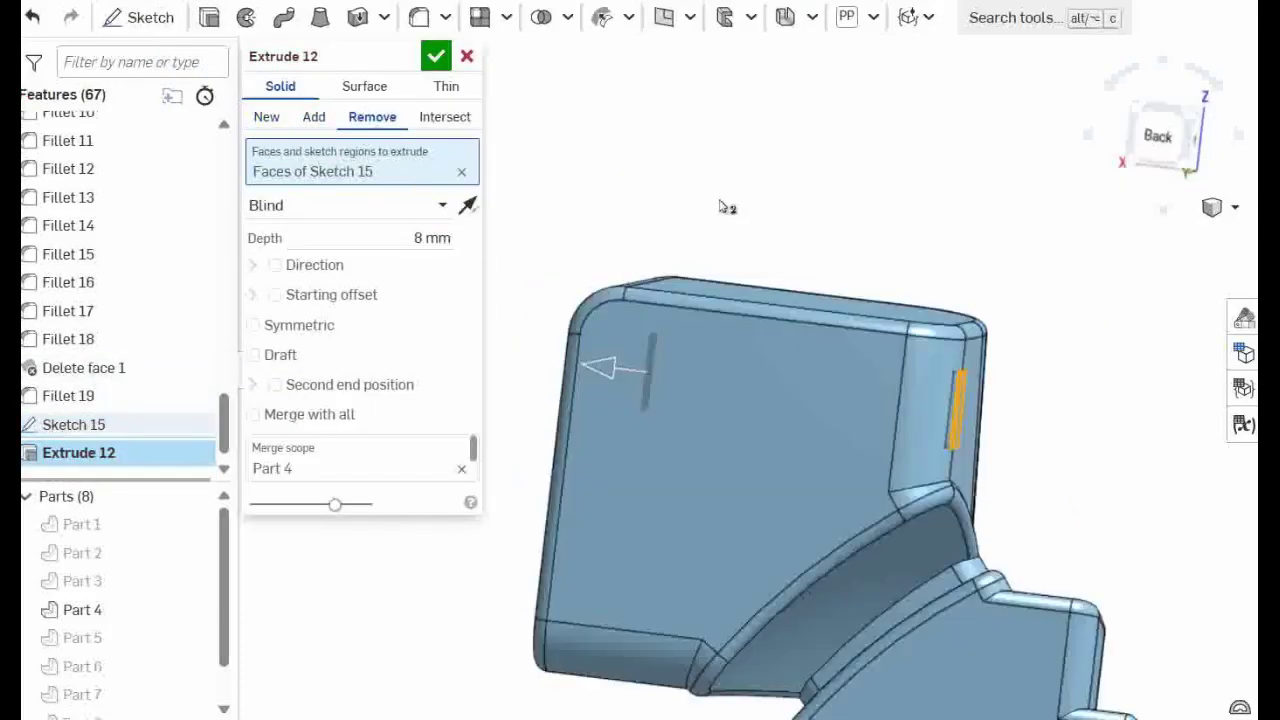
right_click_drag(779, 416, 796, 363)
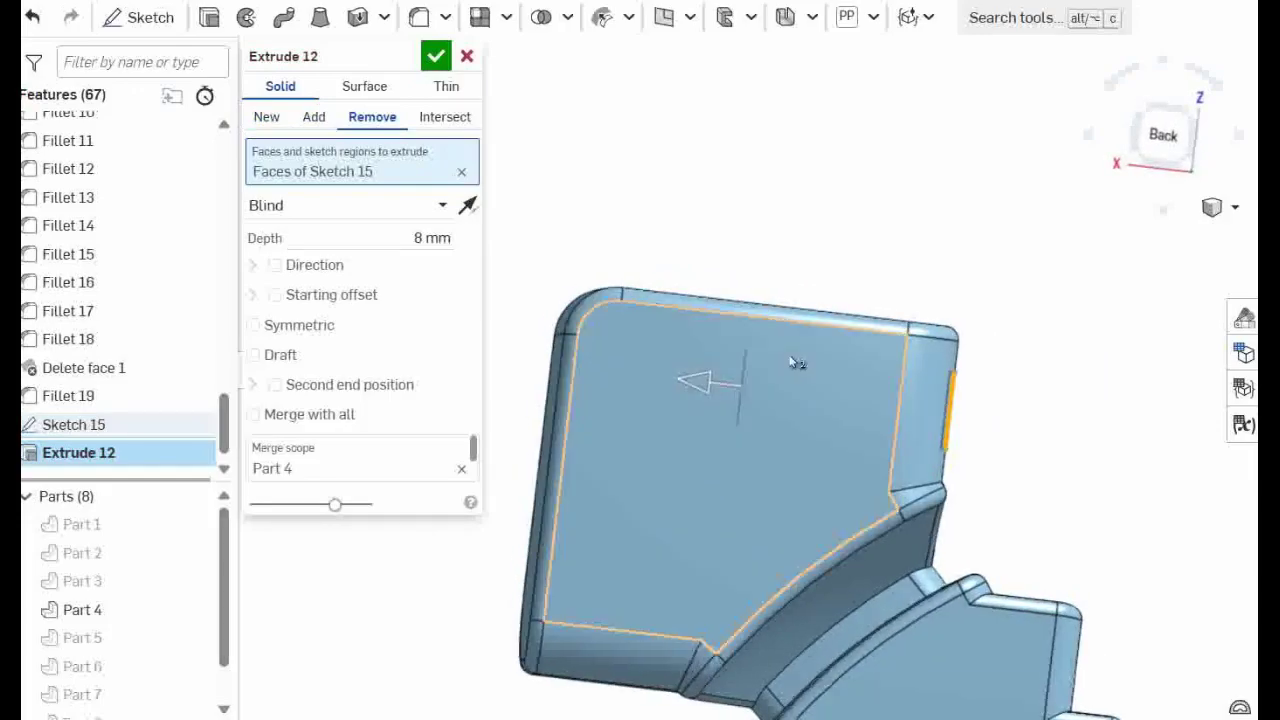
left_click(436, 57)
right_click_drag(857, 217, 811, 204)
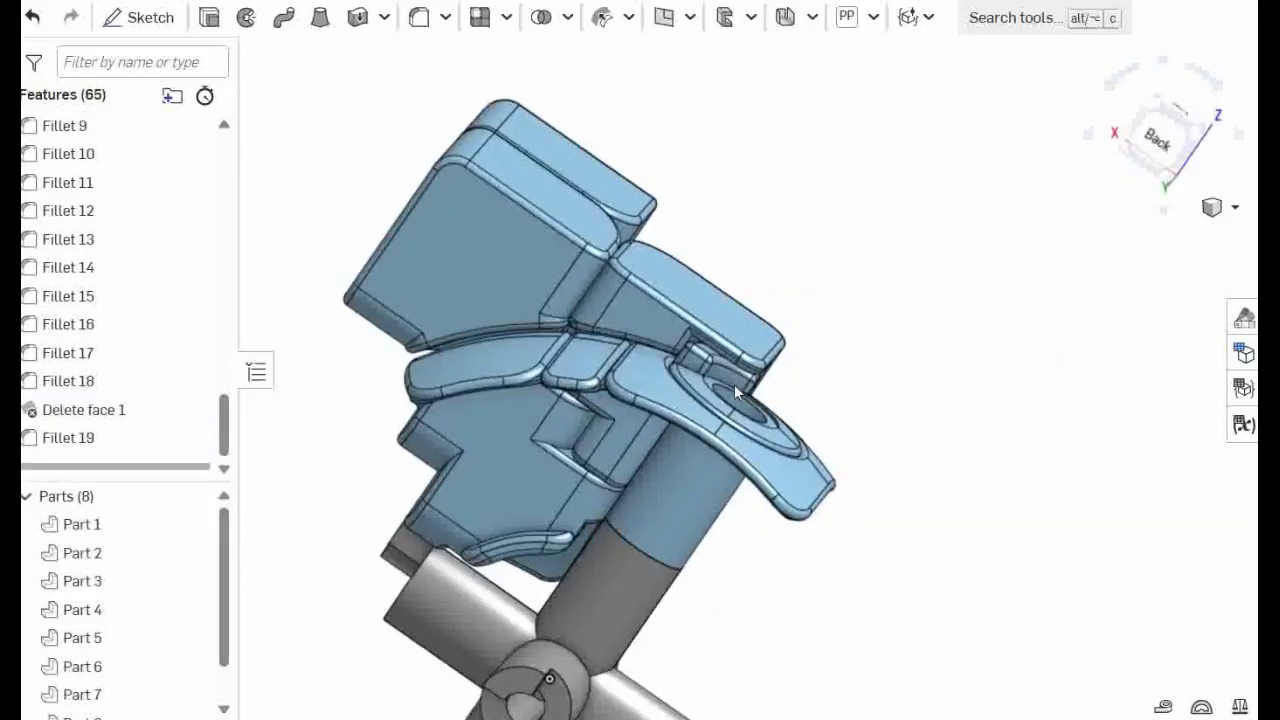
mouse_move(734, 384)
right_mouse_down()
mouse_move(866, 410)
mouse_move(863, 391)
mouse_move(886, 369)
mouse_move(929, 391)
mouse_move(937, 459)
mouse_move(868, 464)
right_mouse_up()
middle_click_drag(918, 411, 872, 282)
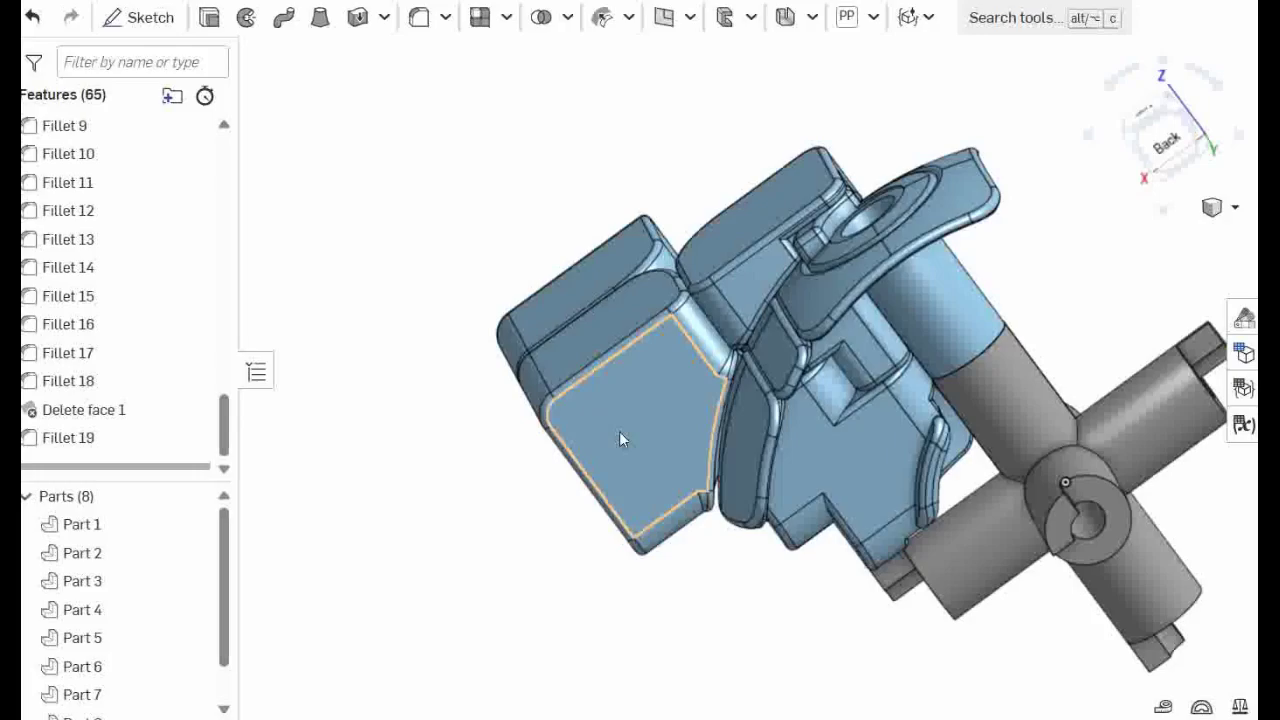
right_click_drag(451, 506, 474, 519)
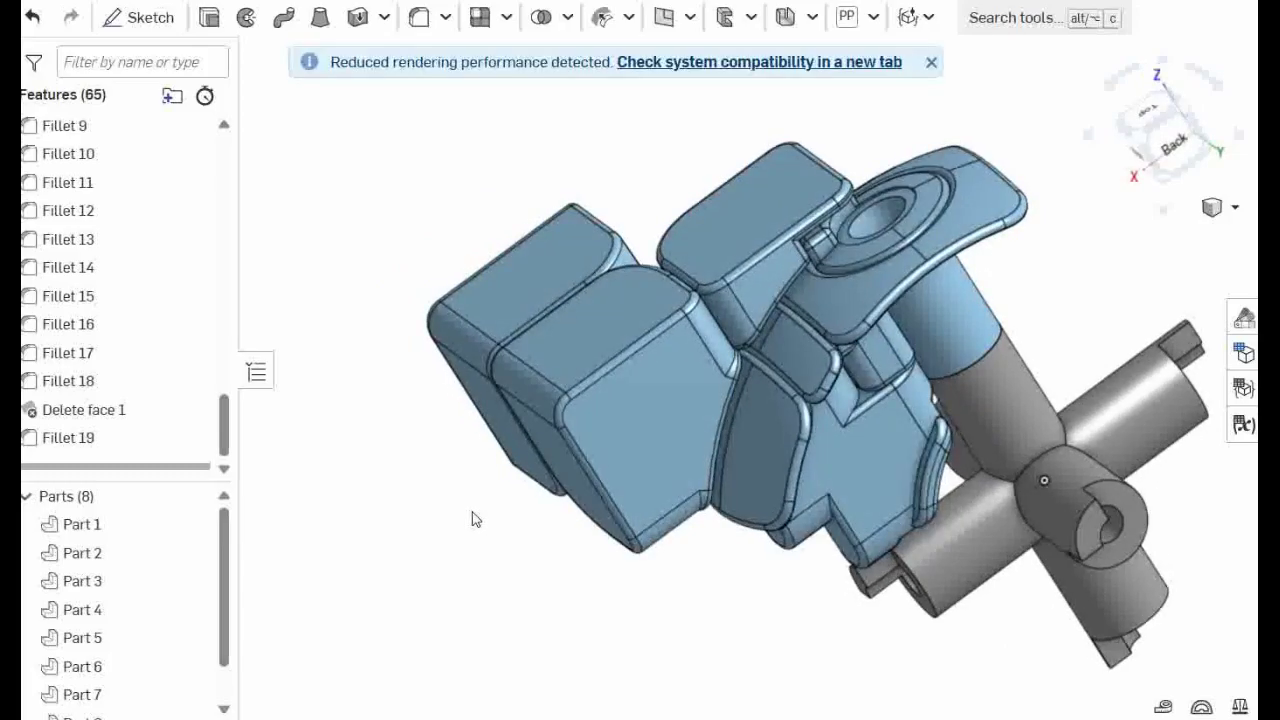
right_click_drag(576, 604, 654, 634)
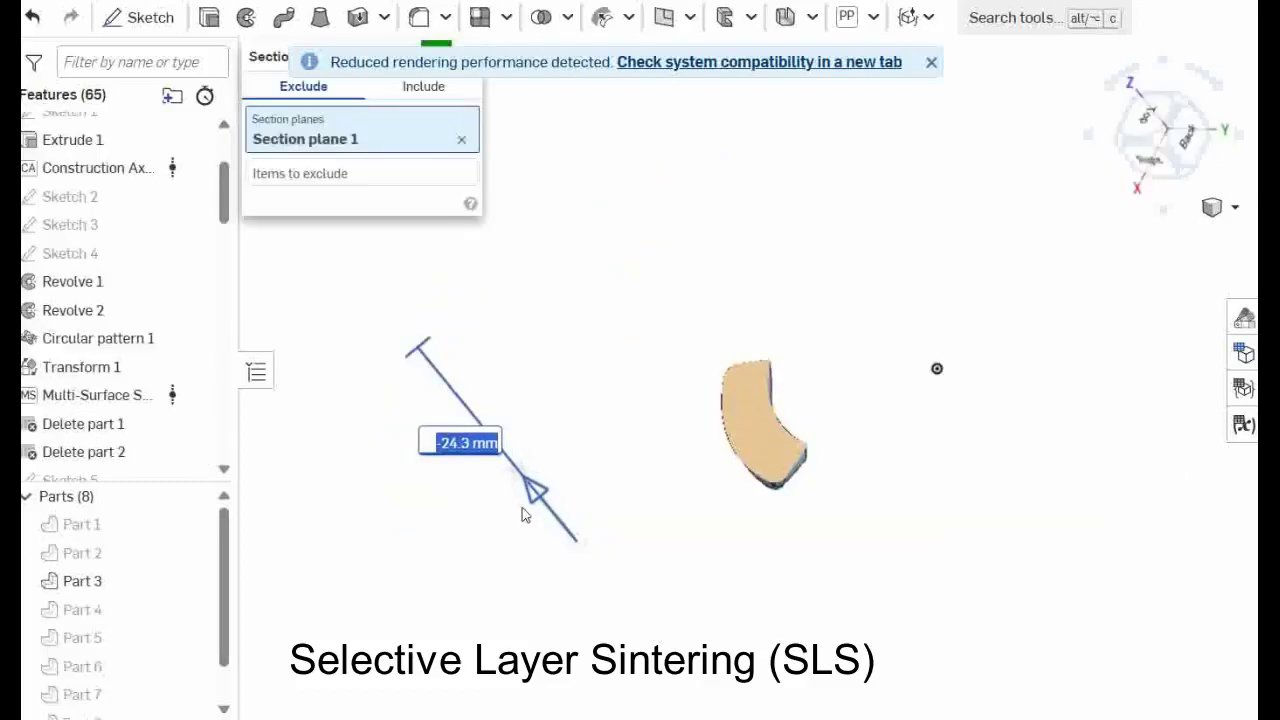
Step: Move Part 3's section plane to an offset of -26.1 mm, just beyond the end of the part
left_click_drag(522, 514, 532, 531)
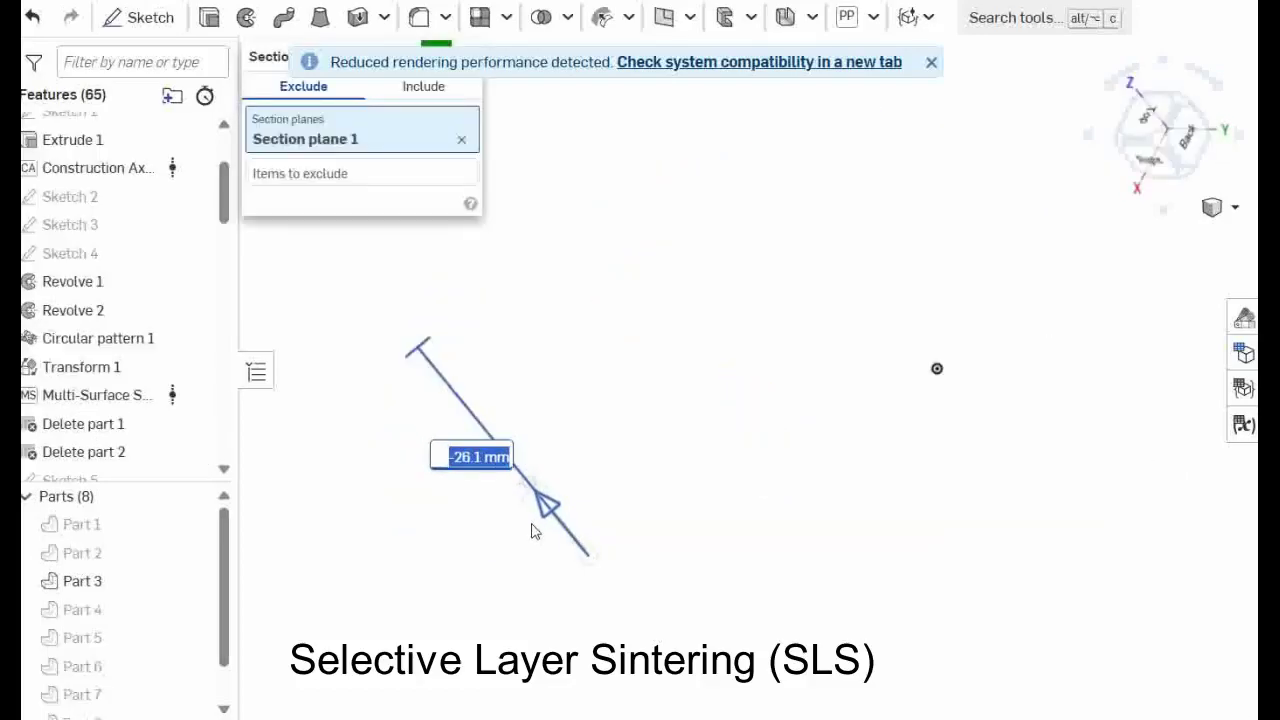
right_click_drag(694, 540, 1070, 230)
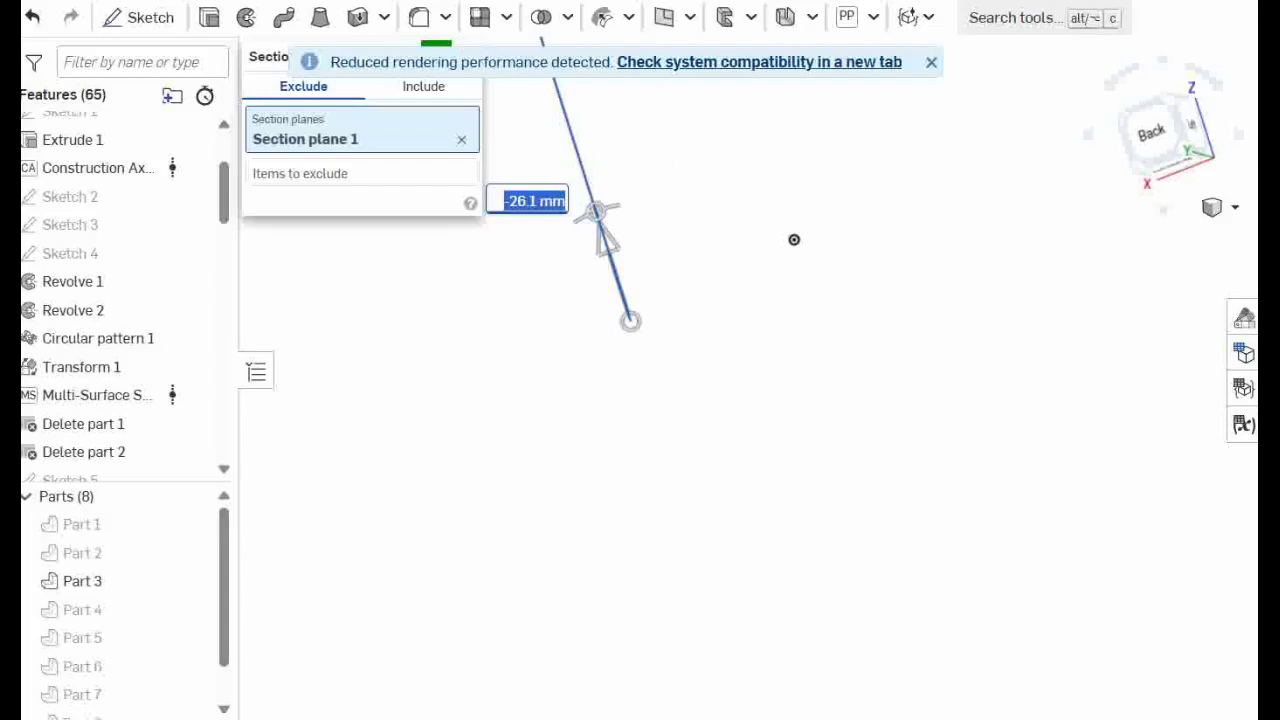
right_click_drag(668, 350, 768, 340)
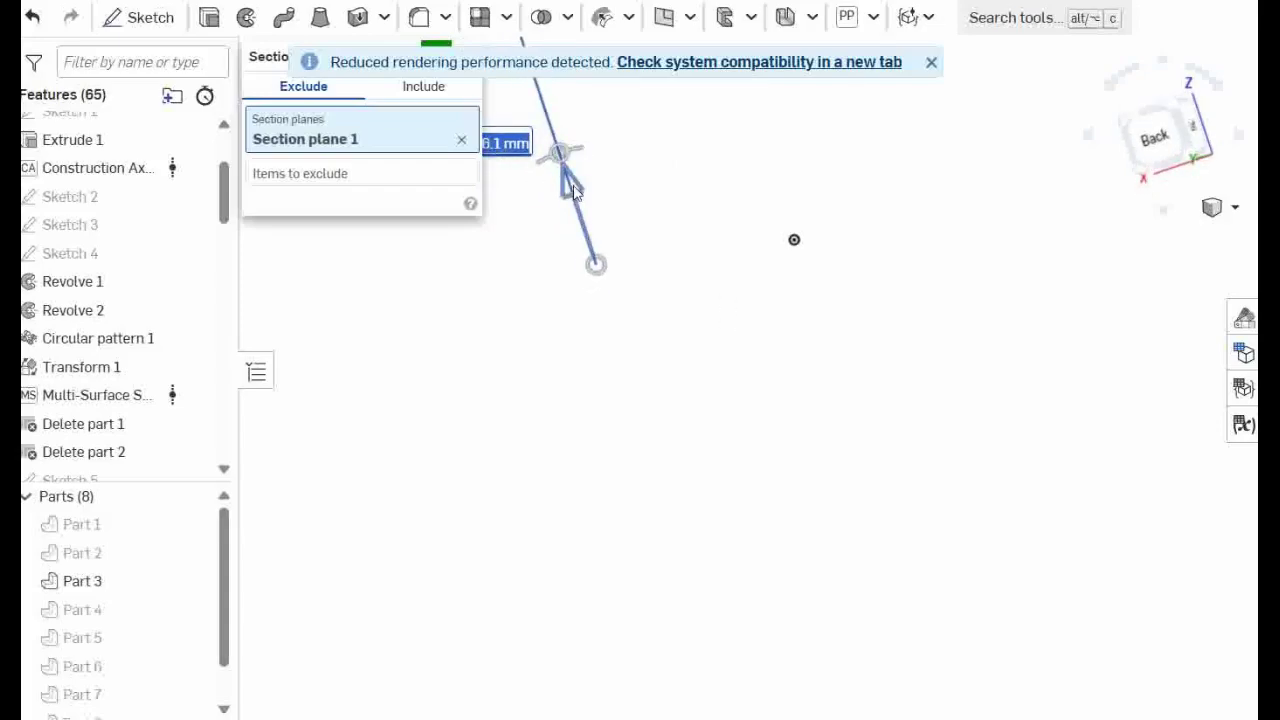
Step: Advance the section plane through Part 3 via -25.2 mm and -24.4 mm to examine how it builds up layer by layer
left_click_drag(573, 192, 567, 176)
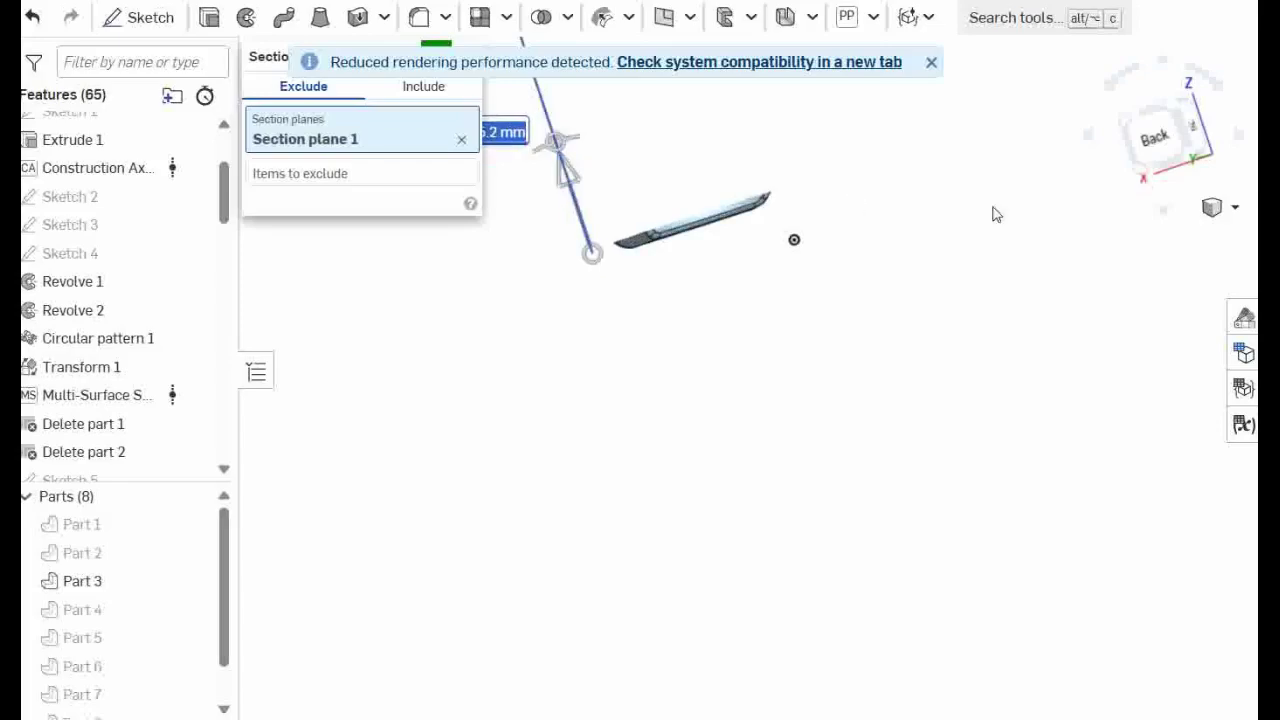
middle_click_drag(995, 214, 963, 340)
right_click_drag(963, 347, 966, 309)
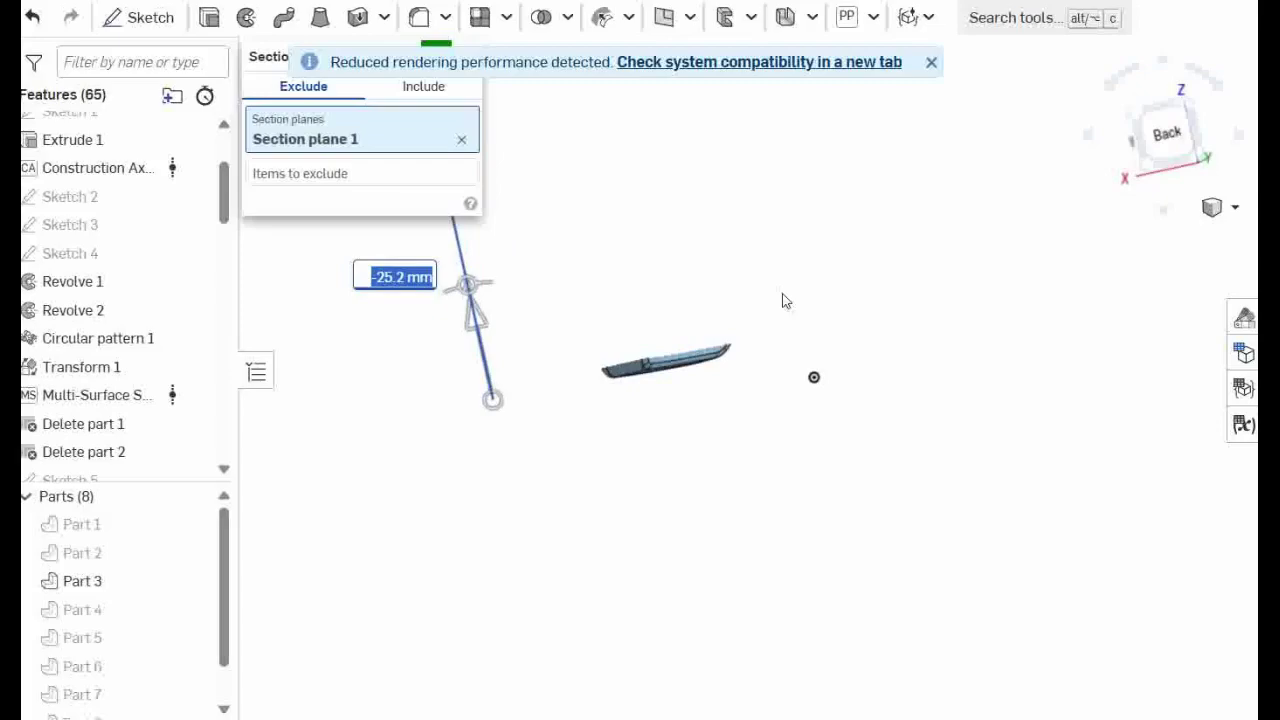
middle_click_drag(783, 301, 792, 333)
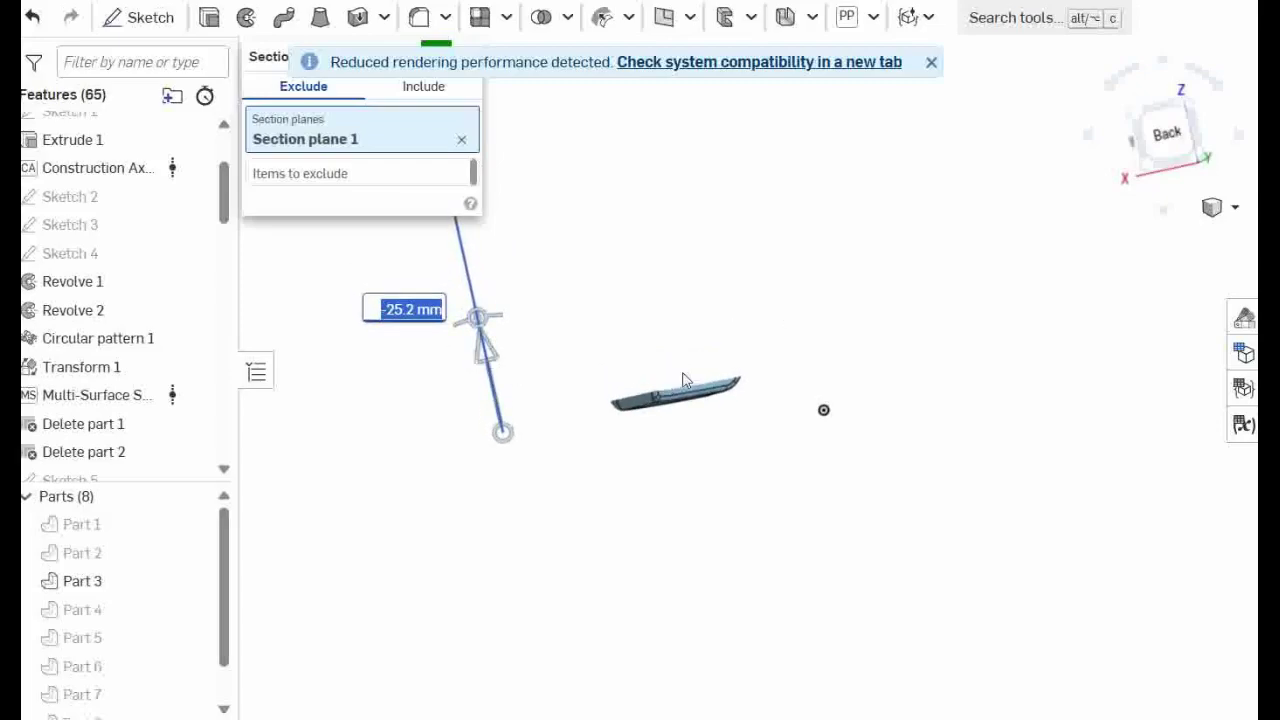
left_click_drag(492, 360, 501, 345)
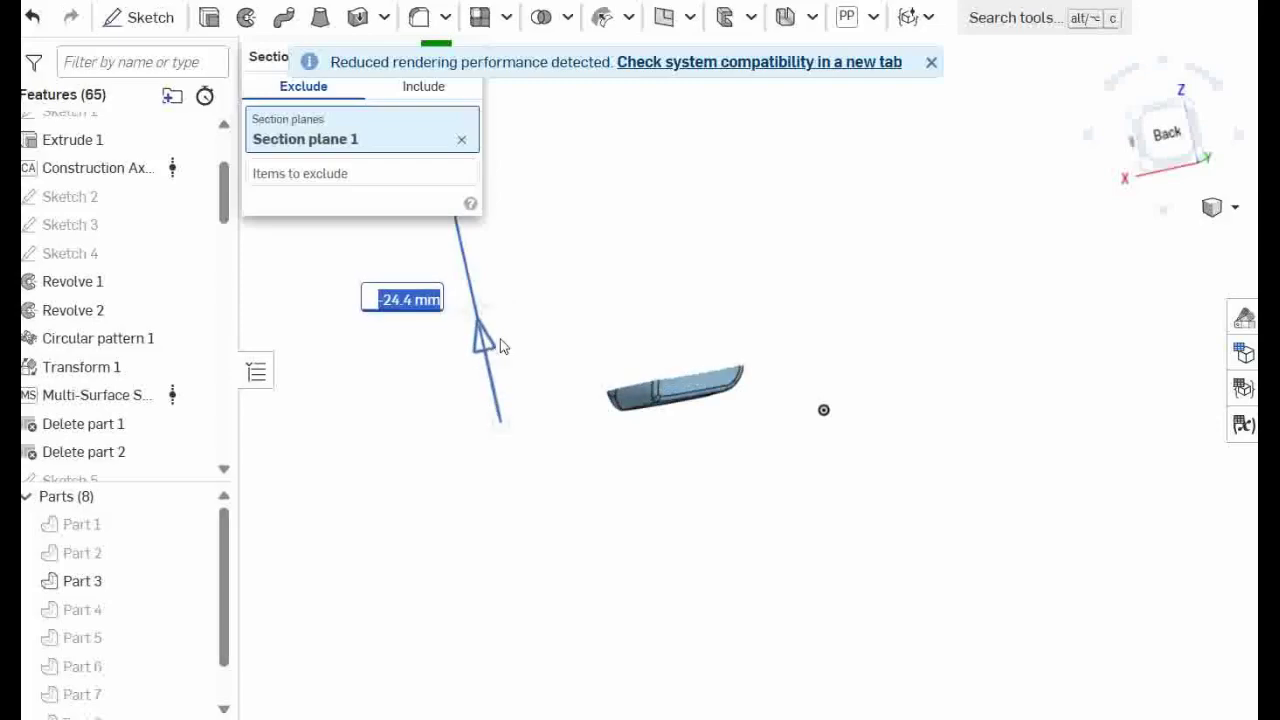
middle_click_drag(703, 289, 722, 356)
left_click_drag(500, 398, 483, 231)
right_click_drag(805, 340, 813, 389)
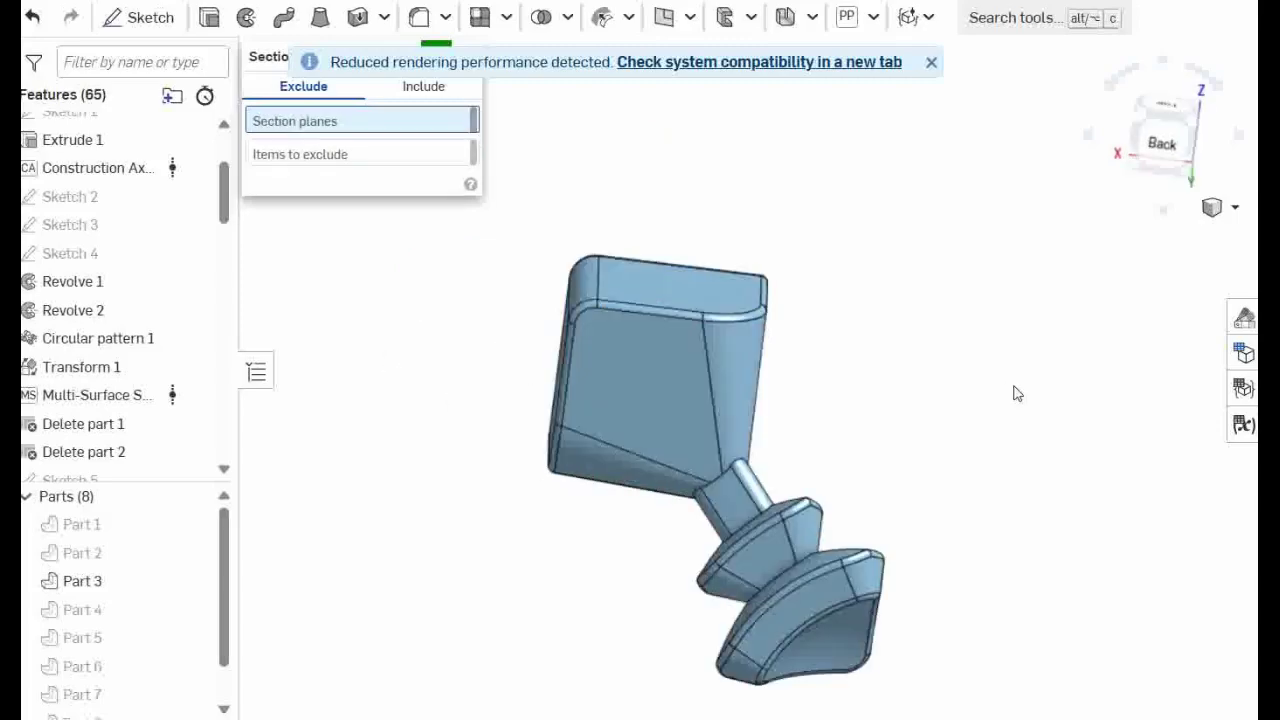
middle_click_drag(699, 209, 723, 353)
scroll(722, 350, "up", 1)
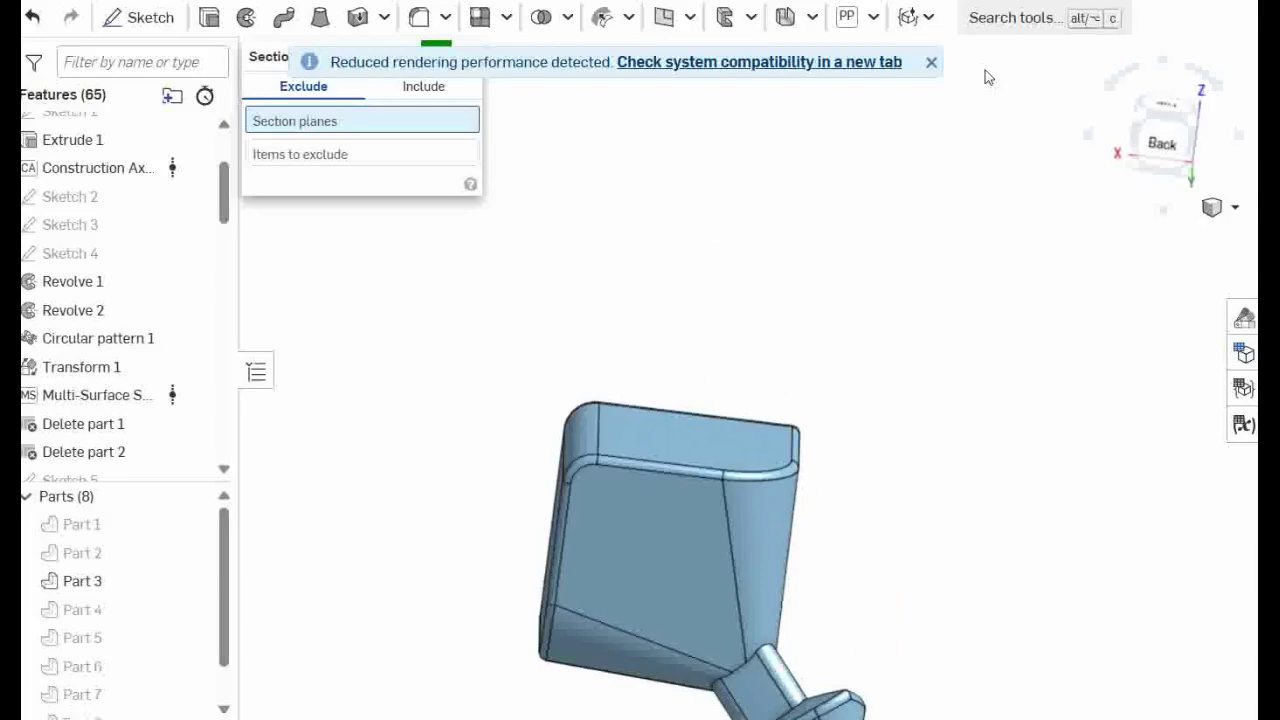
Step: Dismiss the rendering performance notice and close Part 3's section view
left_click(932, 64)
left_click(466, 55)
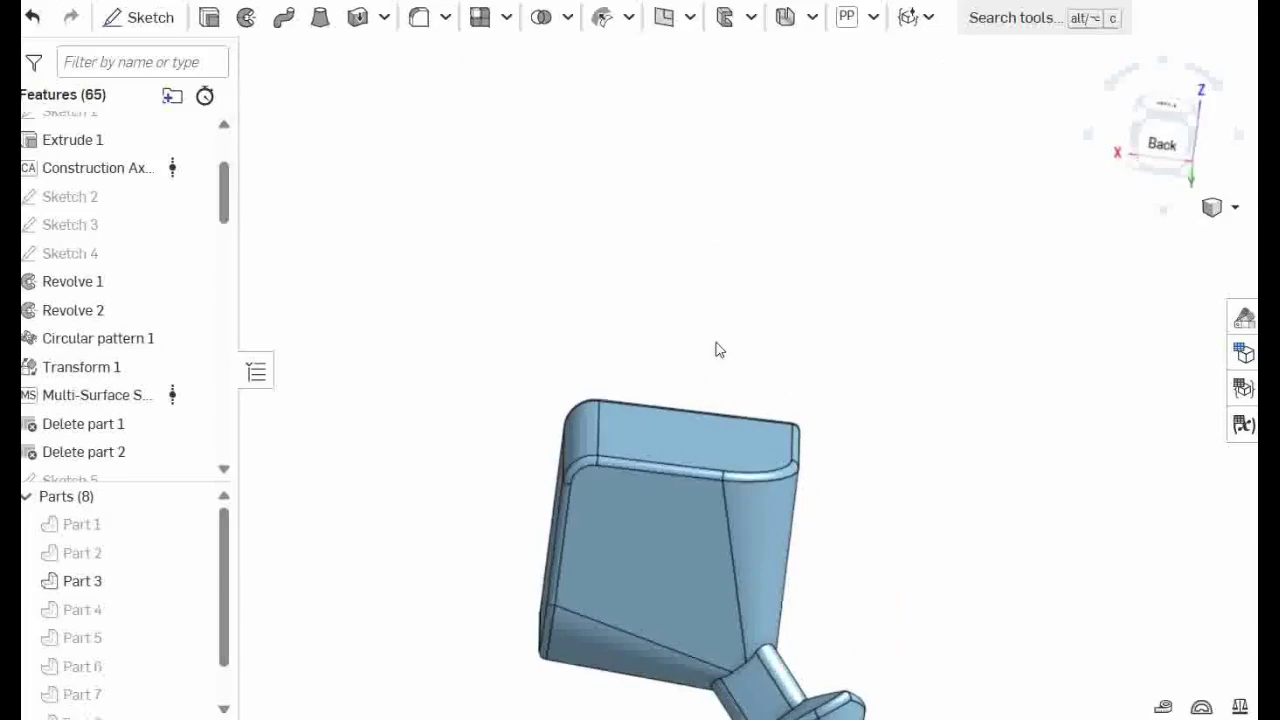
right_click_drag(717, 349, 739, 494)
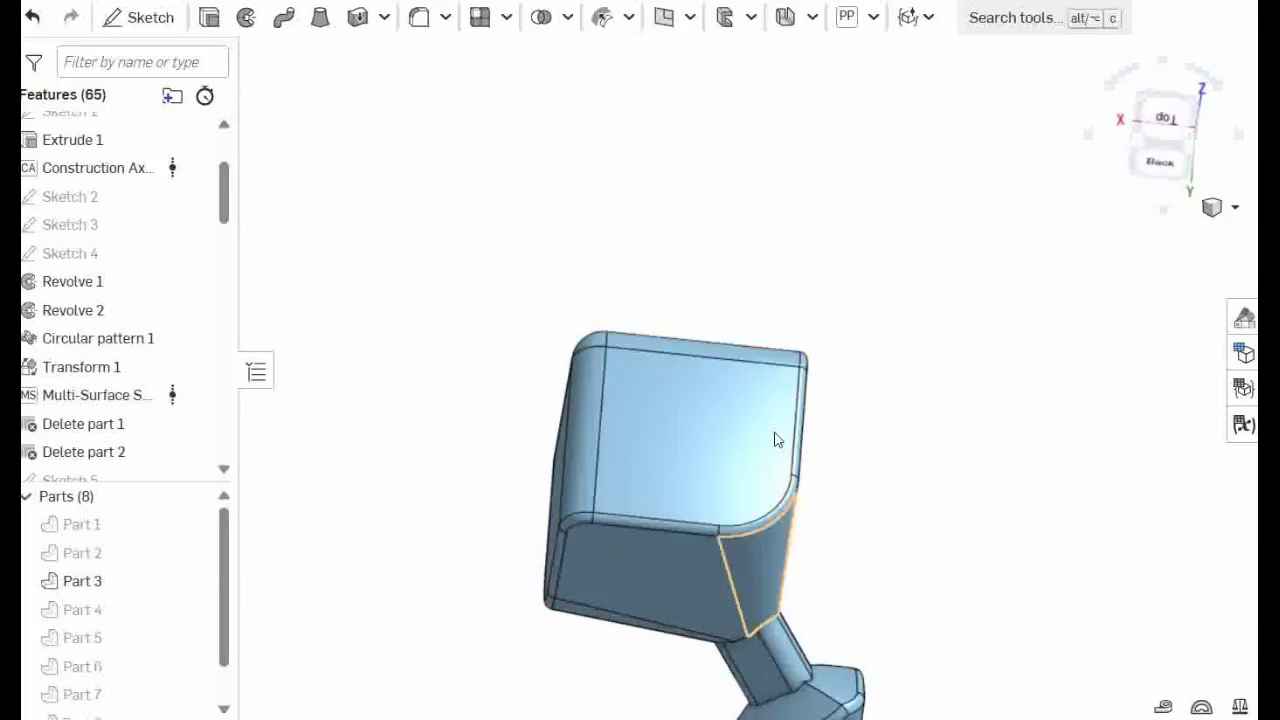
right_click_drag(877, 483, 919, 417)
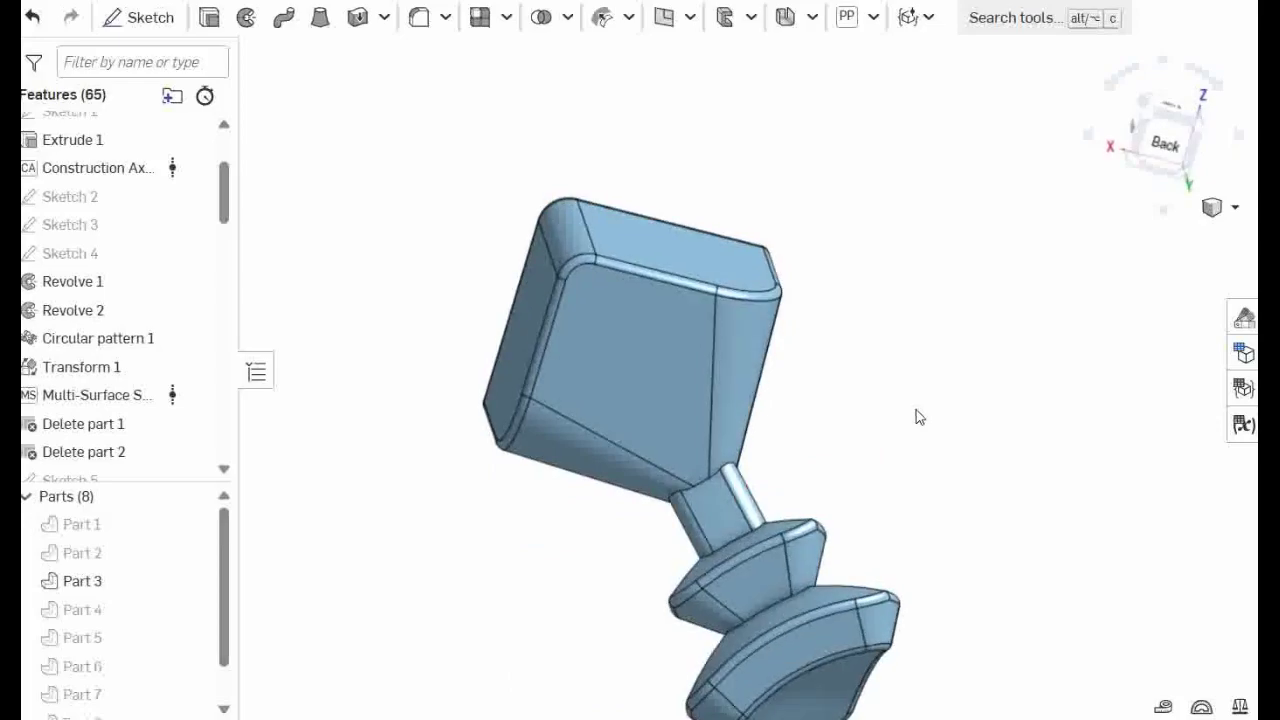
Step: Start a shell on Part 3 with the large triangular end face of its foot as the face to remove
left_click(507, 19)
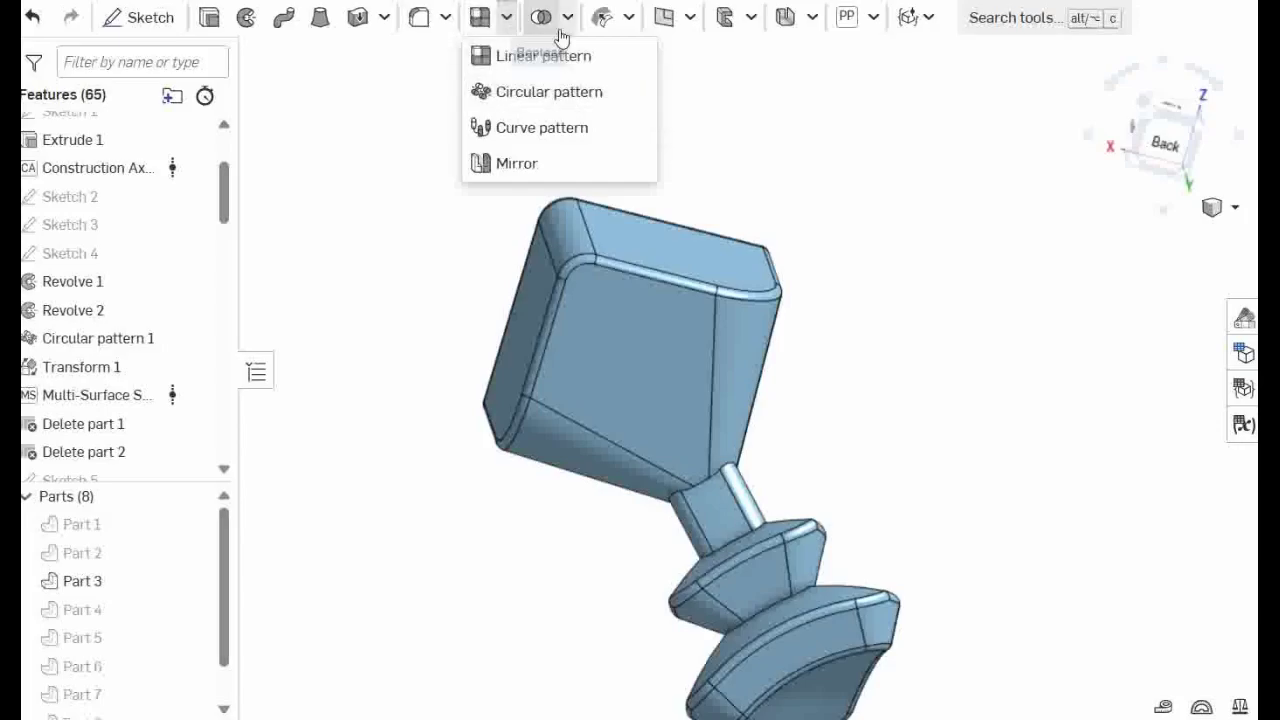
left_click(447, 20)
left_click(447, 20)
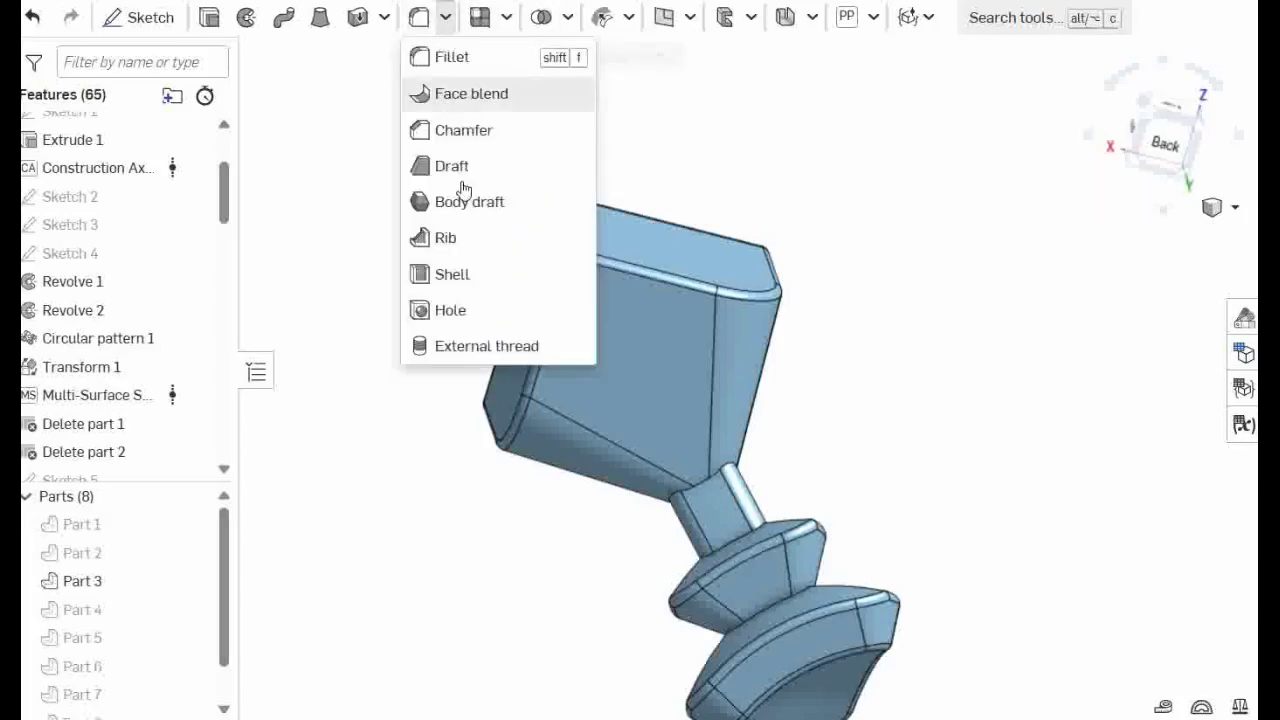
left_click(474, 272)
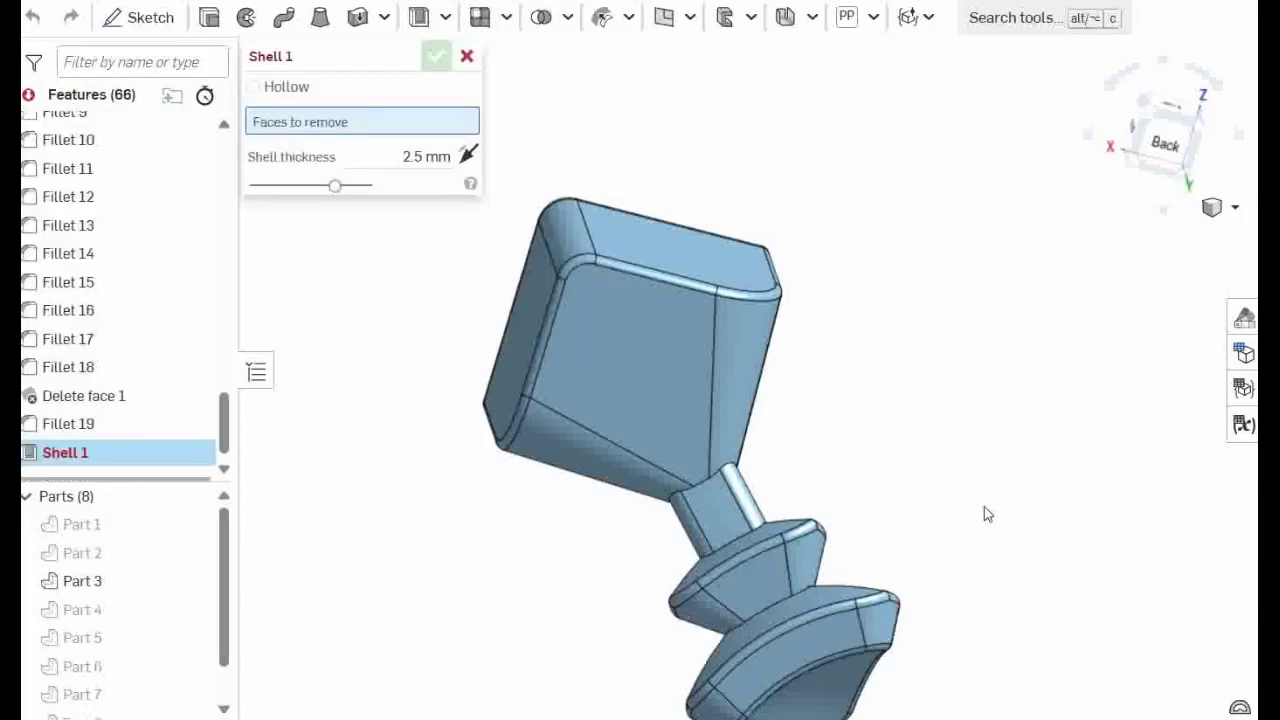
right_click_drag(984, 507, 950, 480)
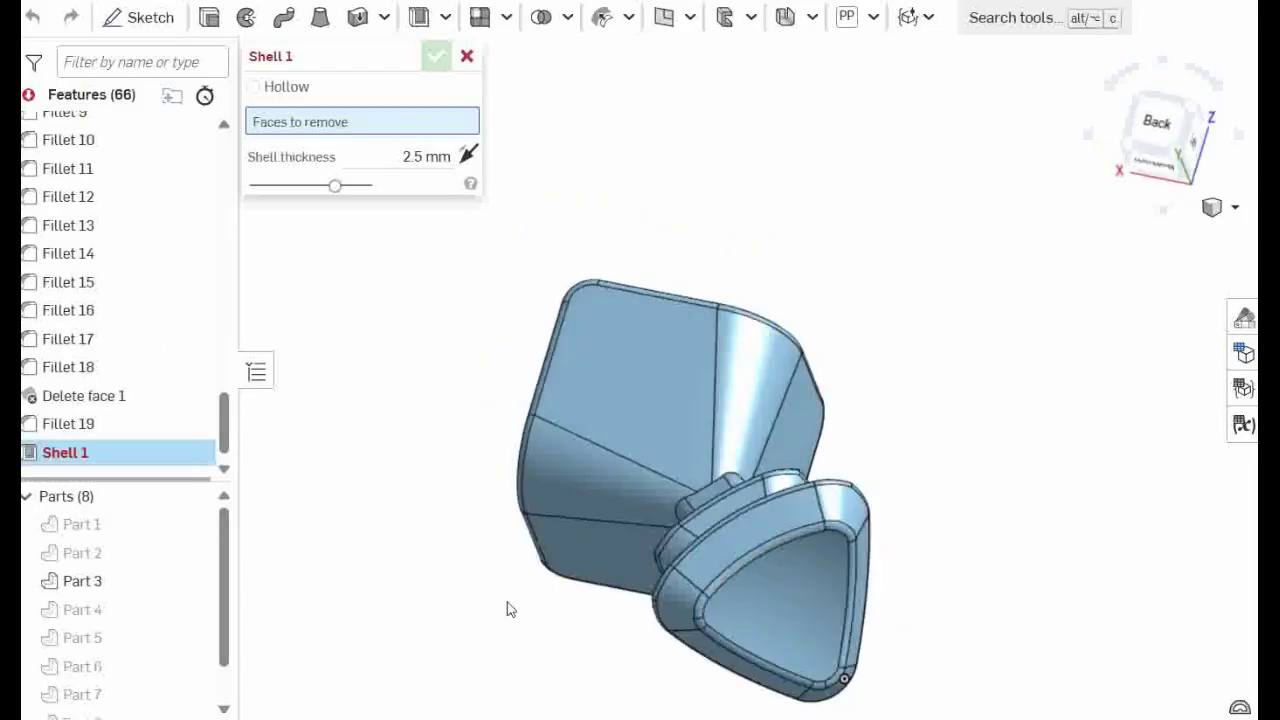
left_click(777, 604)
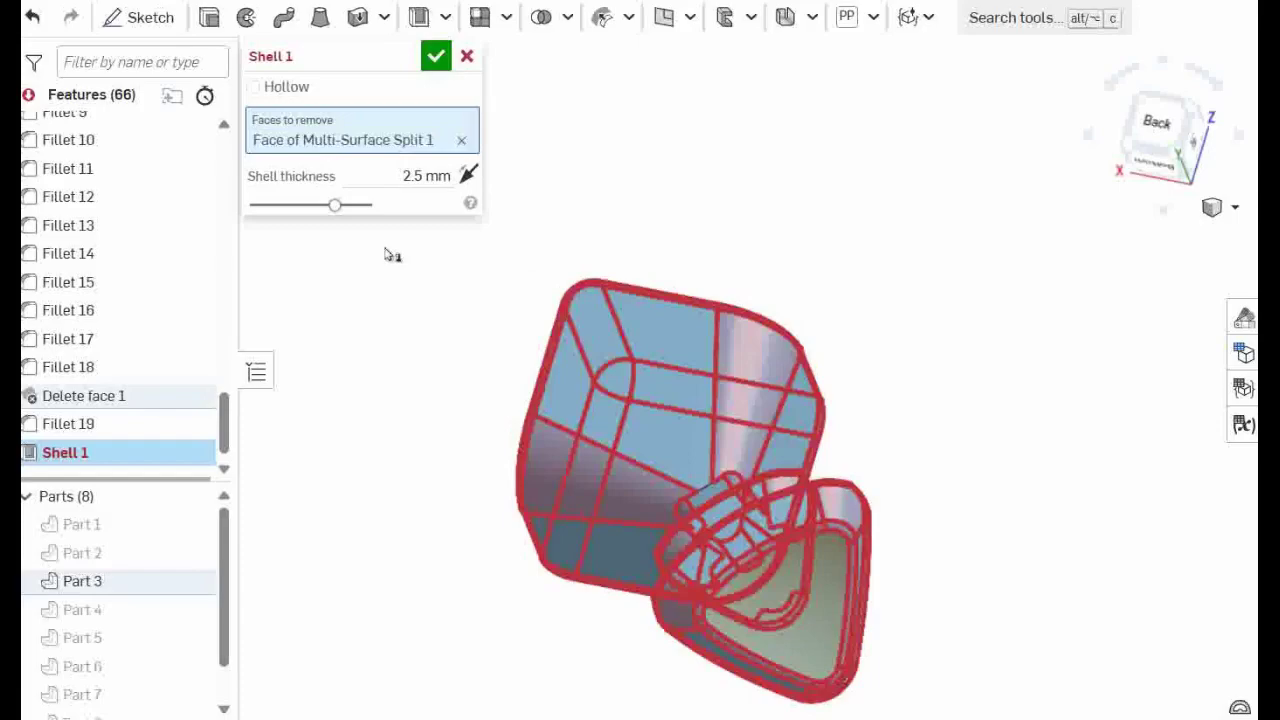
Step: Try a shell thickness of 1.2 mm for Part 3
left_click(430, 175)
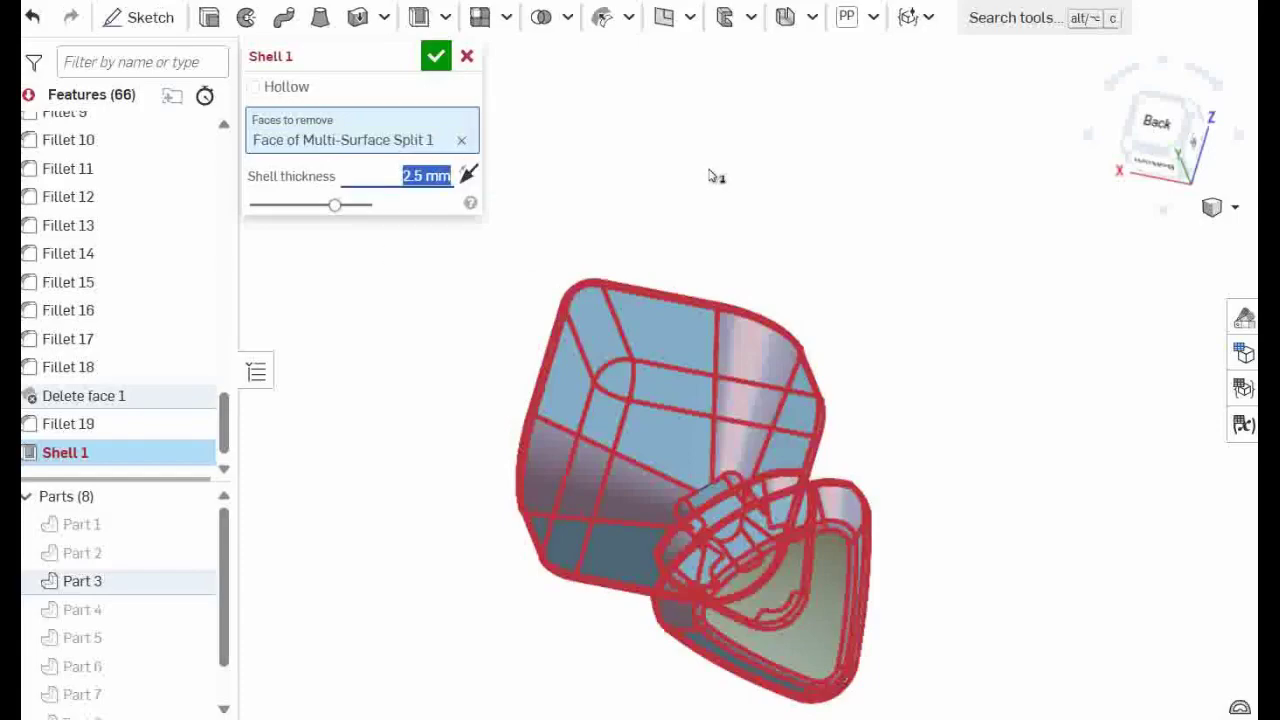
type("1.2")
key("Return")
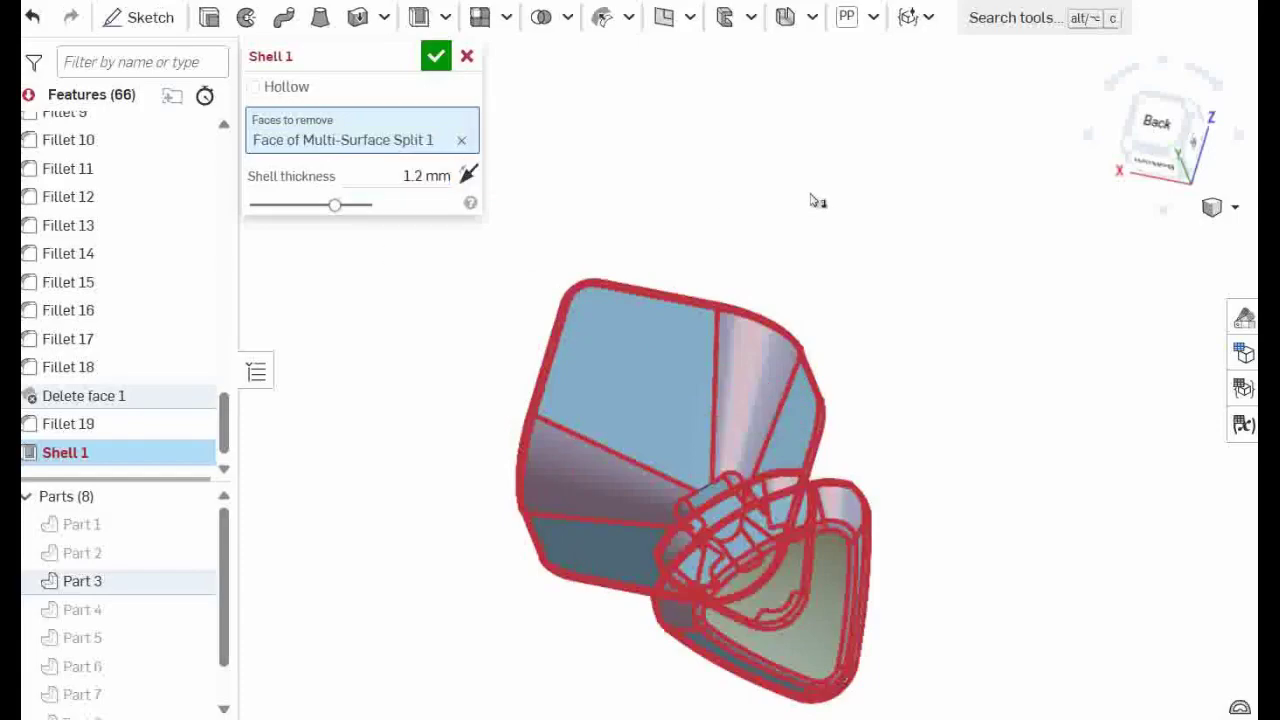
Step: Set Part 3's shell thickness to 1 mm
right_click_drag(814, 200, 691, 234)
left_click(430, 177)
type("1")
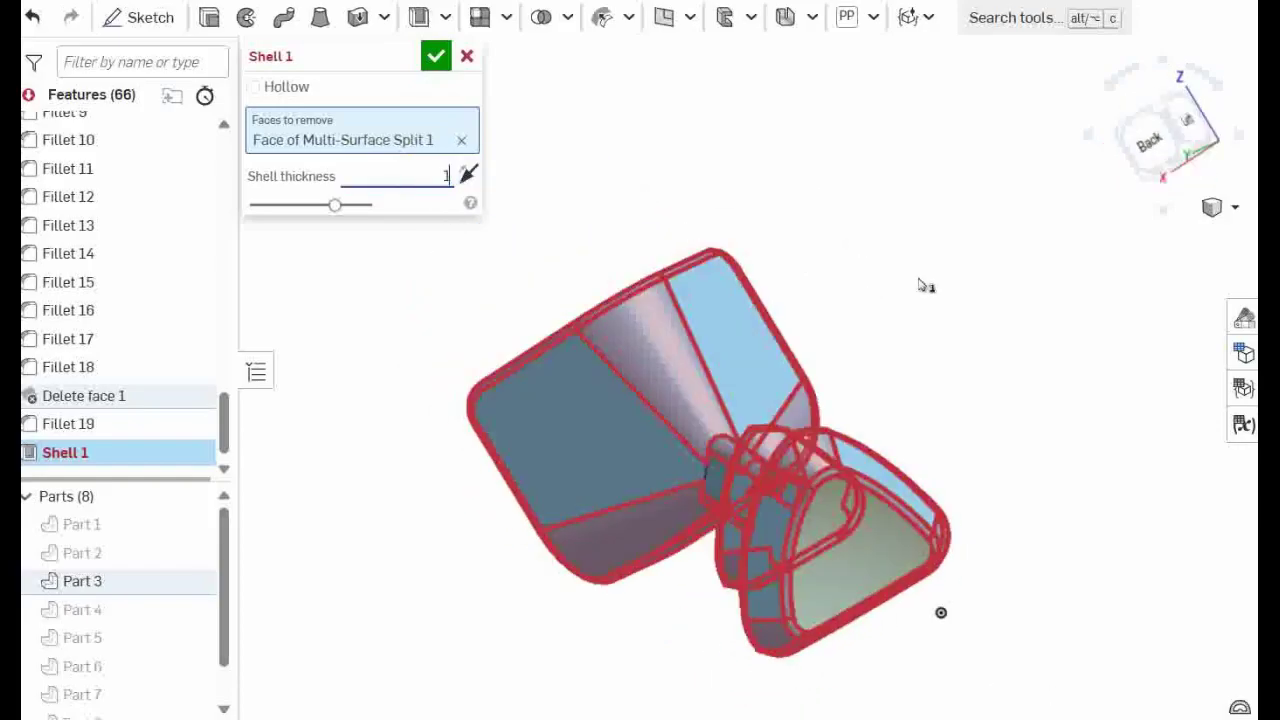
key("Return")
Step: Sketch a 4 mm by 4 mm square on Part 3's flat back face, near the top edge and flush with the side beside the tapered corner
mouse_move(918, 289)
right_mouse_down()
mouse_move(889, 269)
mouse_move(913, 283)
mouse_move(871, 284)
mouse_move(889, 291)
right_mouse_up()
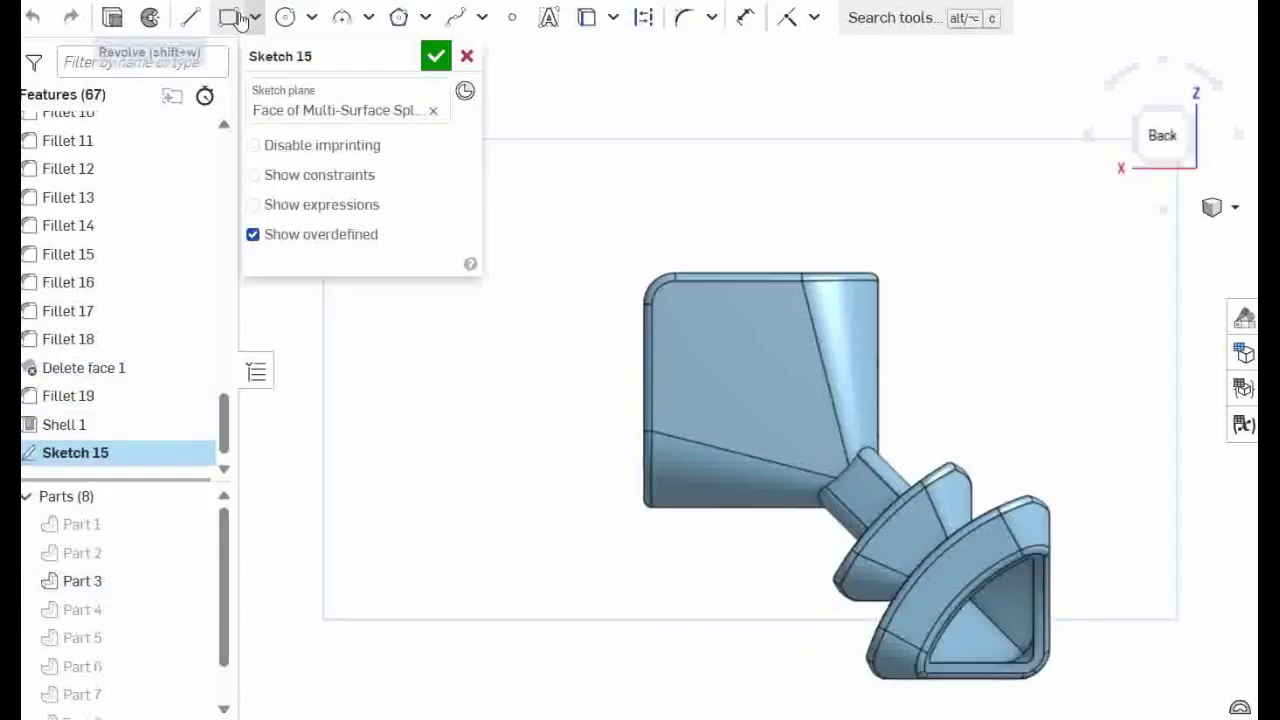
left_click(784, 301)
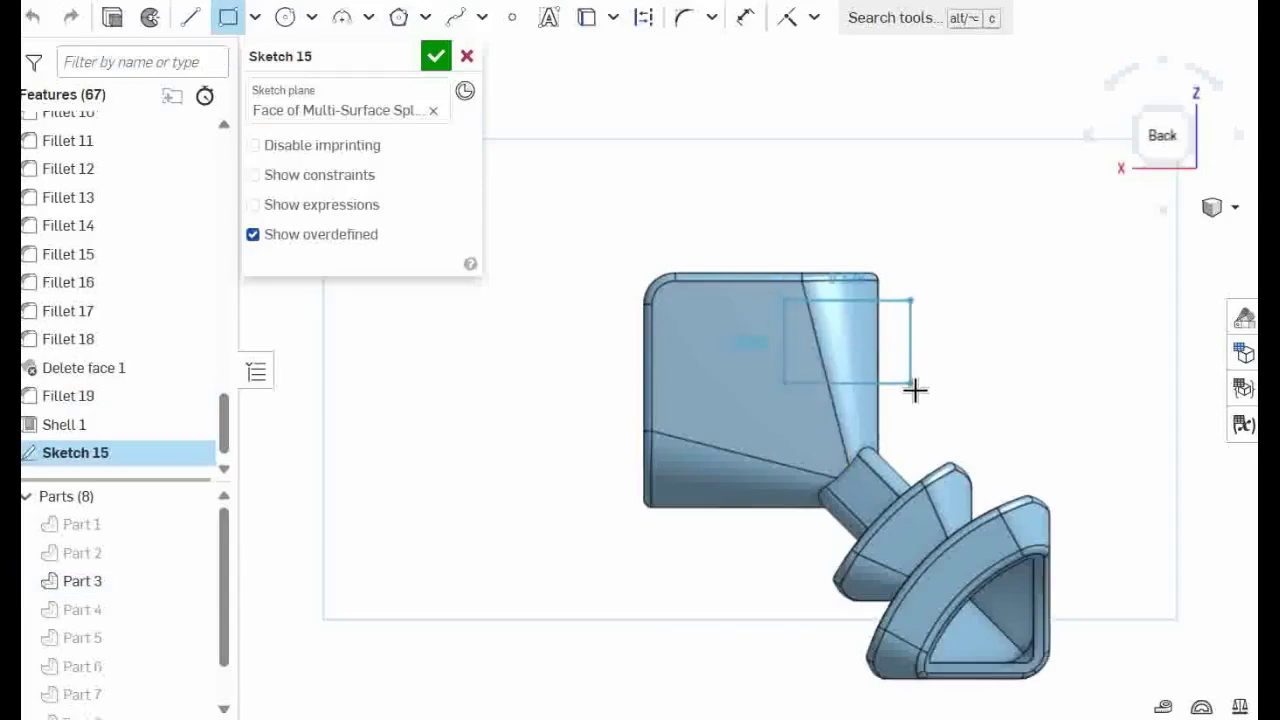
left_click(911, 383)
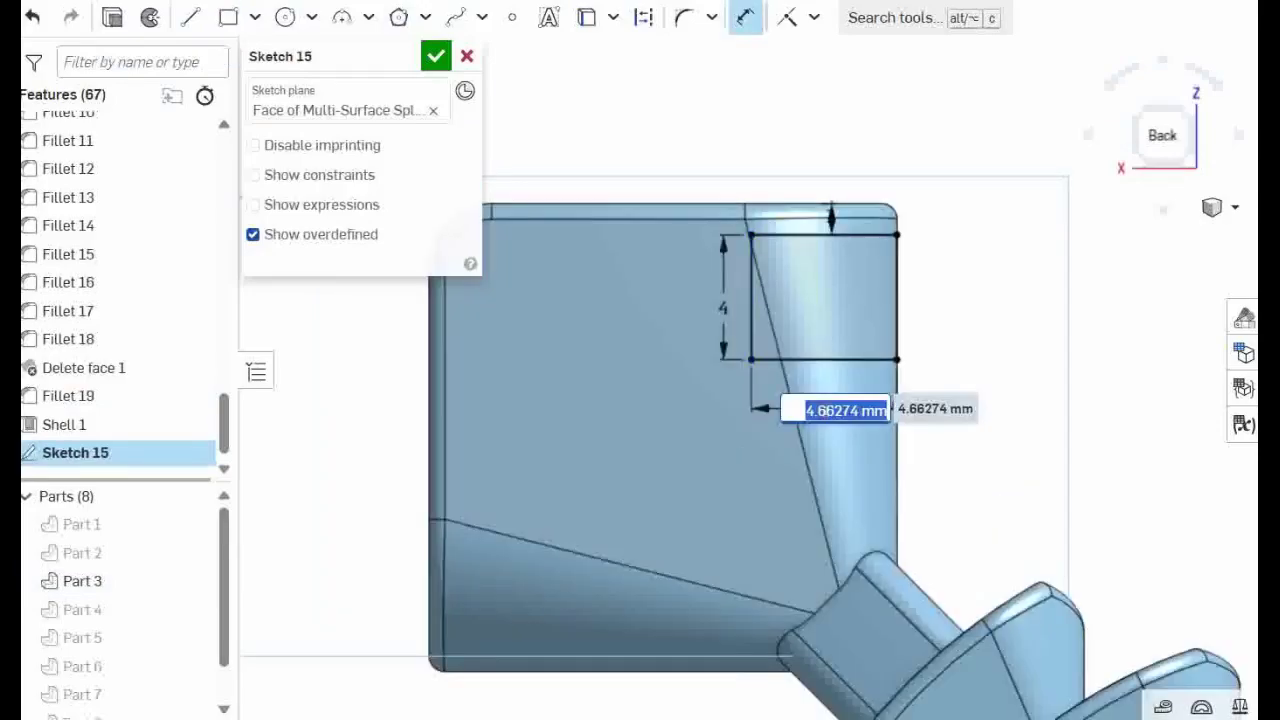
type("4")
key("Return")
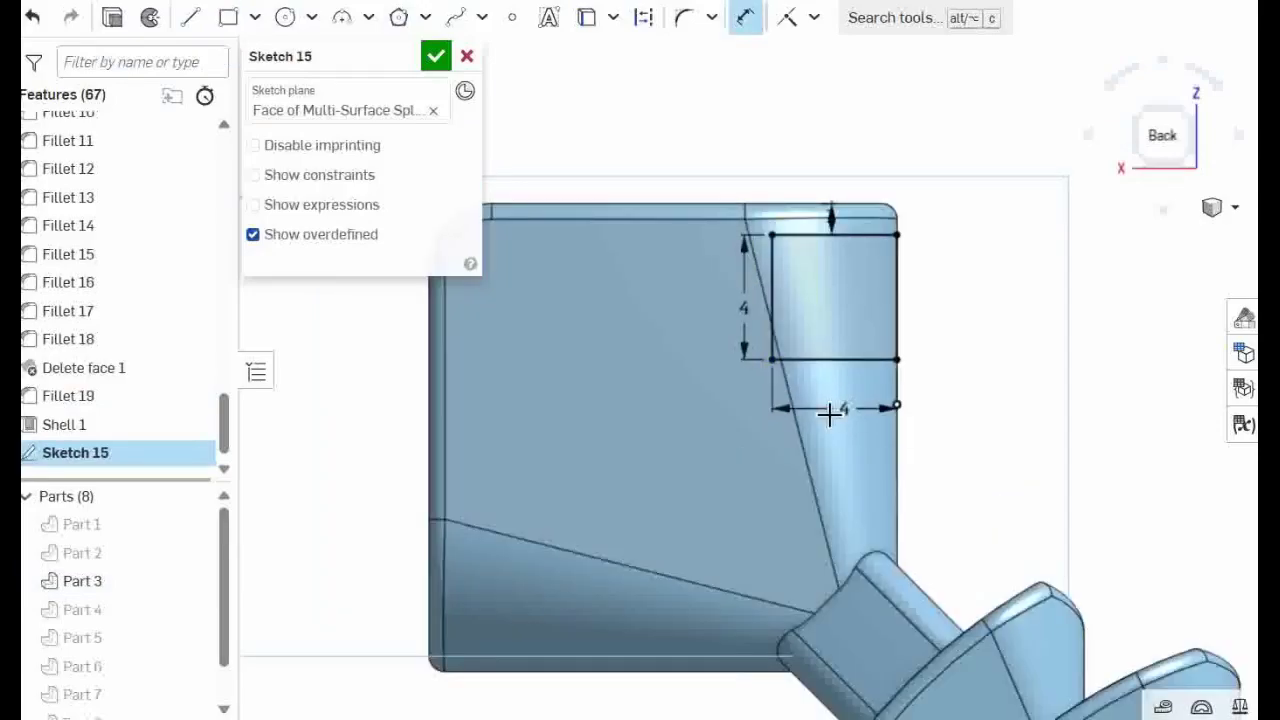
left_click(435, 58)
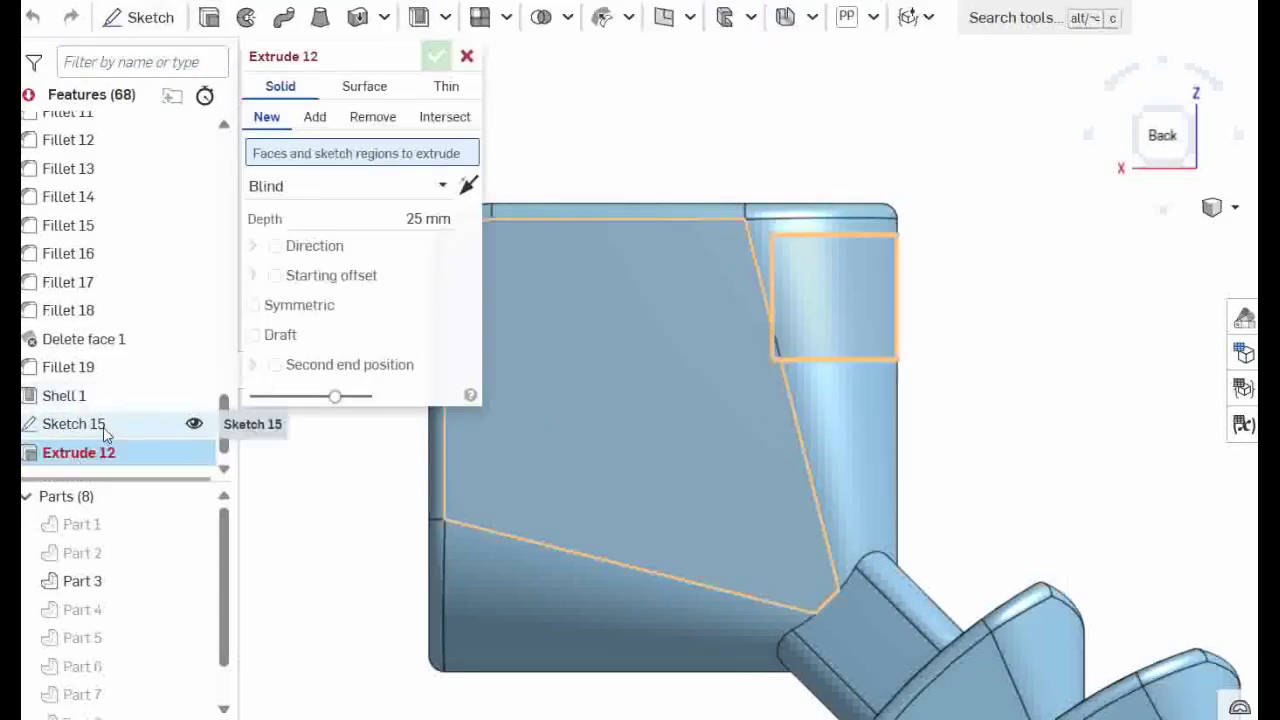
Step: Extrude the square sketch as a blind removal 4 mm deep into Part 3's tapered corner
left_click(107, 430)
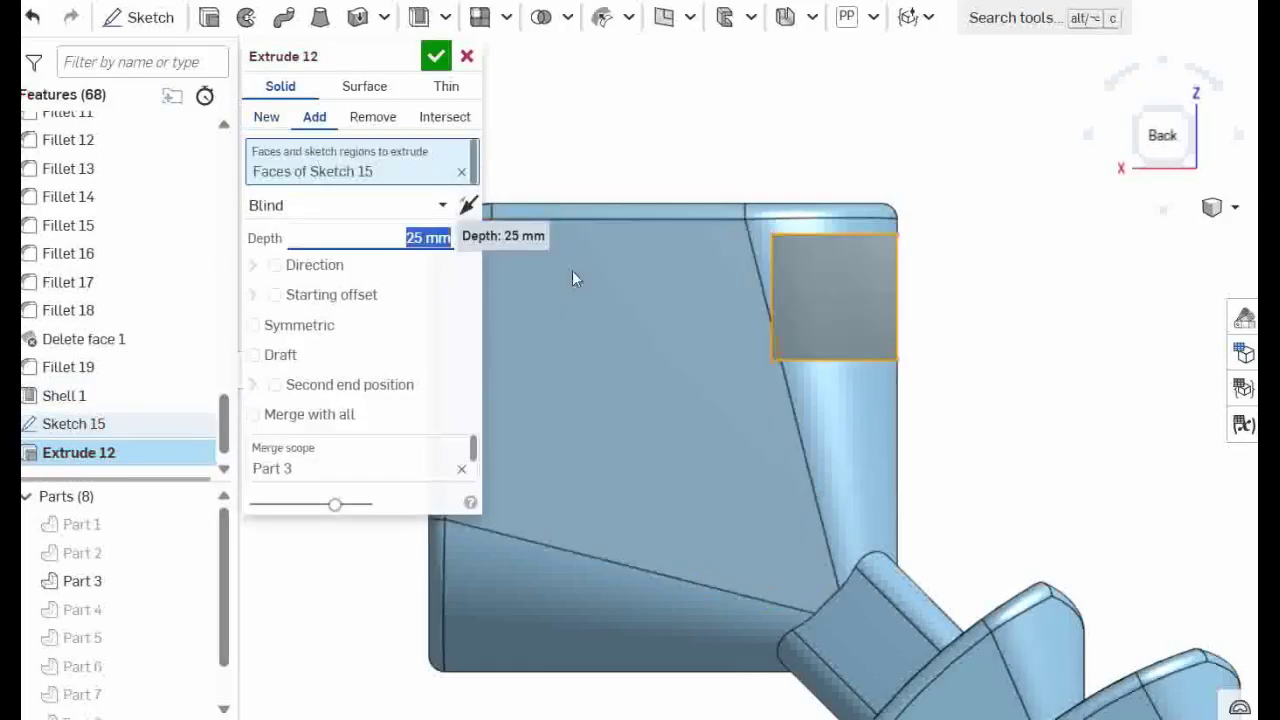
key("Return")
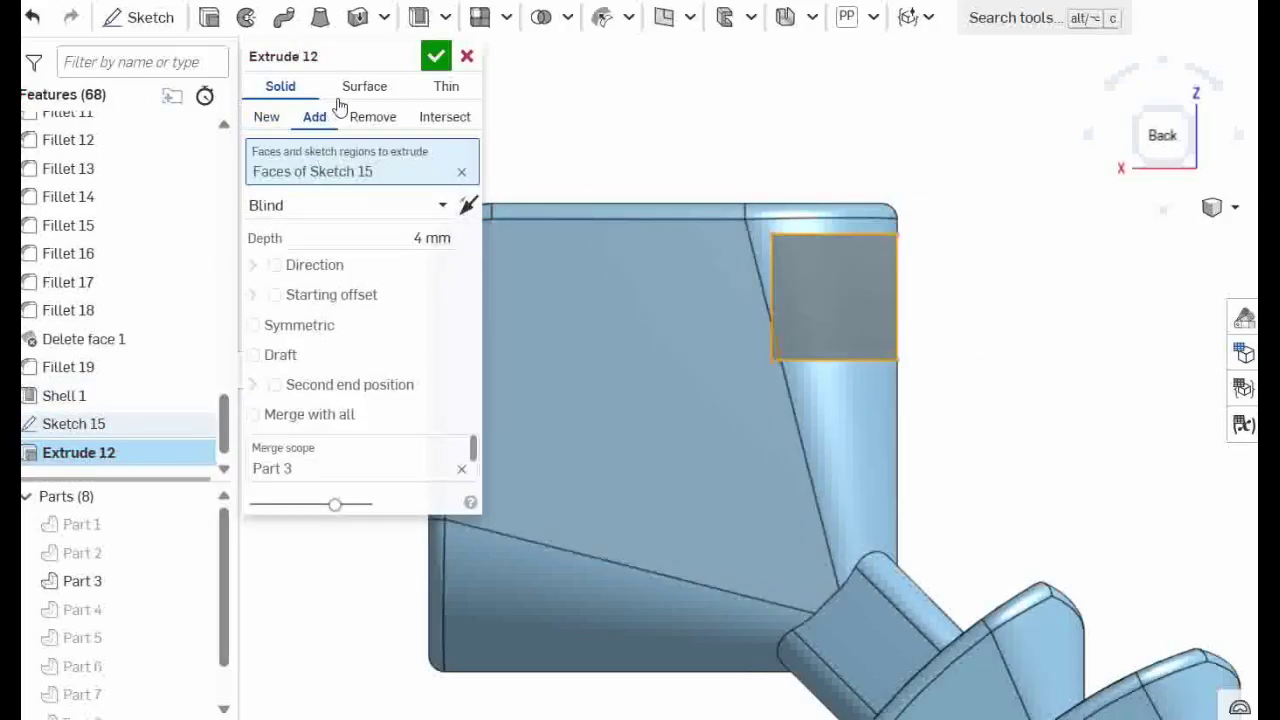
right_click_drag(788, 217, 880, 249)
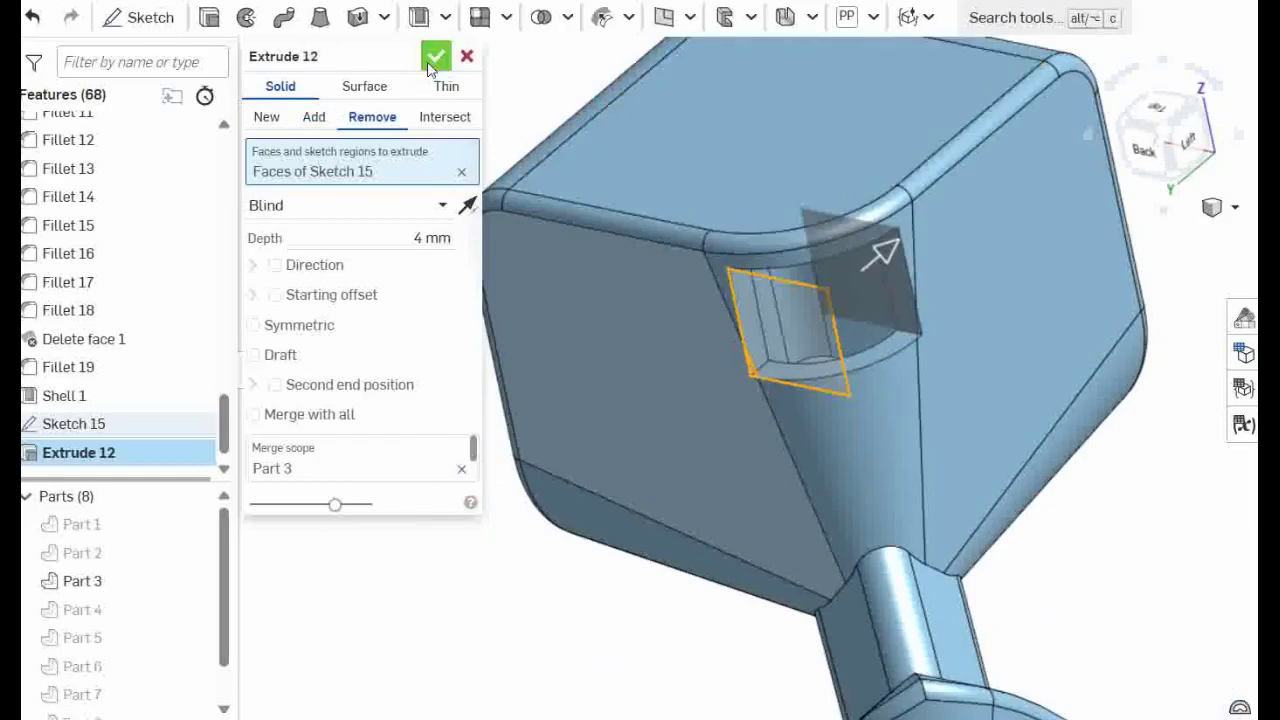
left_click(436, 56)
scroll(833, 376, "down", 3)
right_click_drag(652, 410, 676, 461)
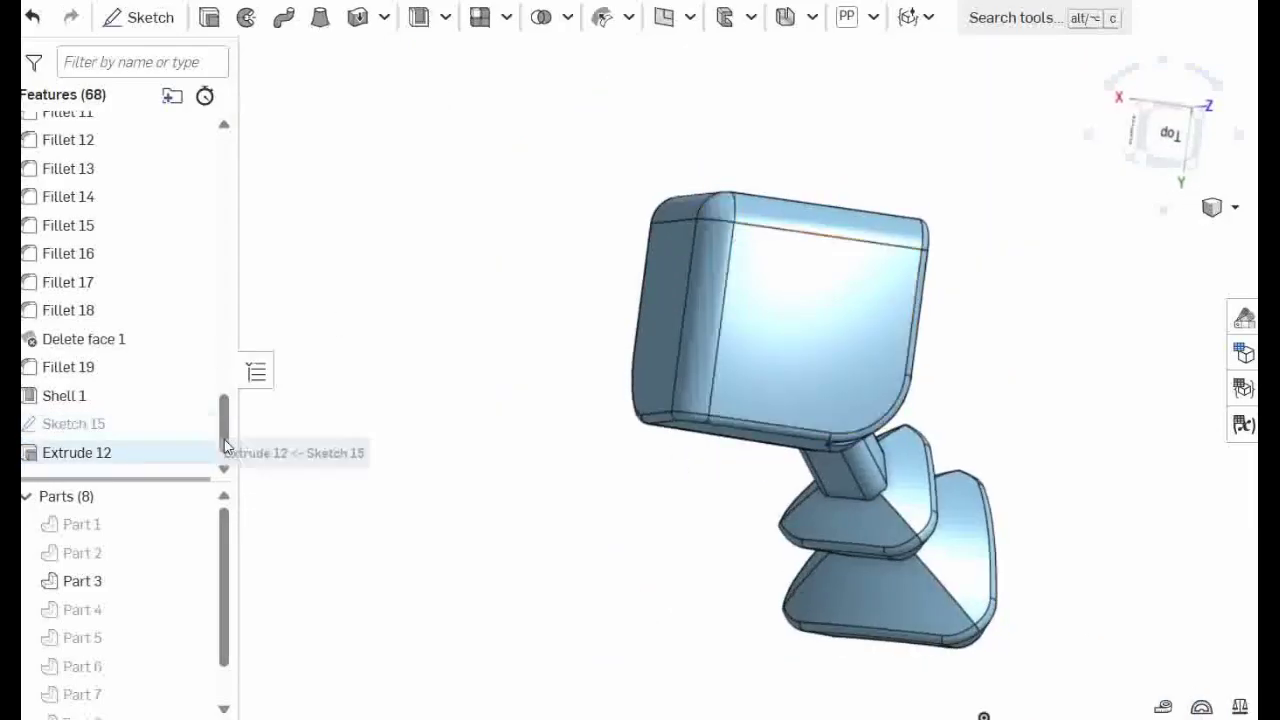
Step: Roll the feature history back to just after Extrude 2, with the default planes and early sketches shown
left_click_drag(223, 443, 272, 128)
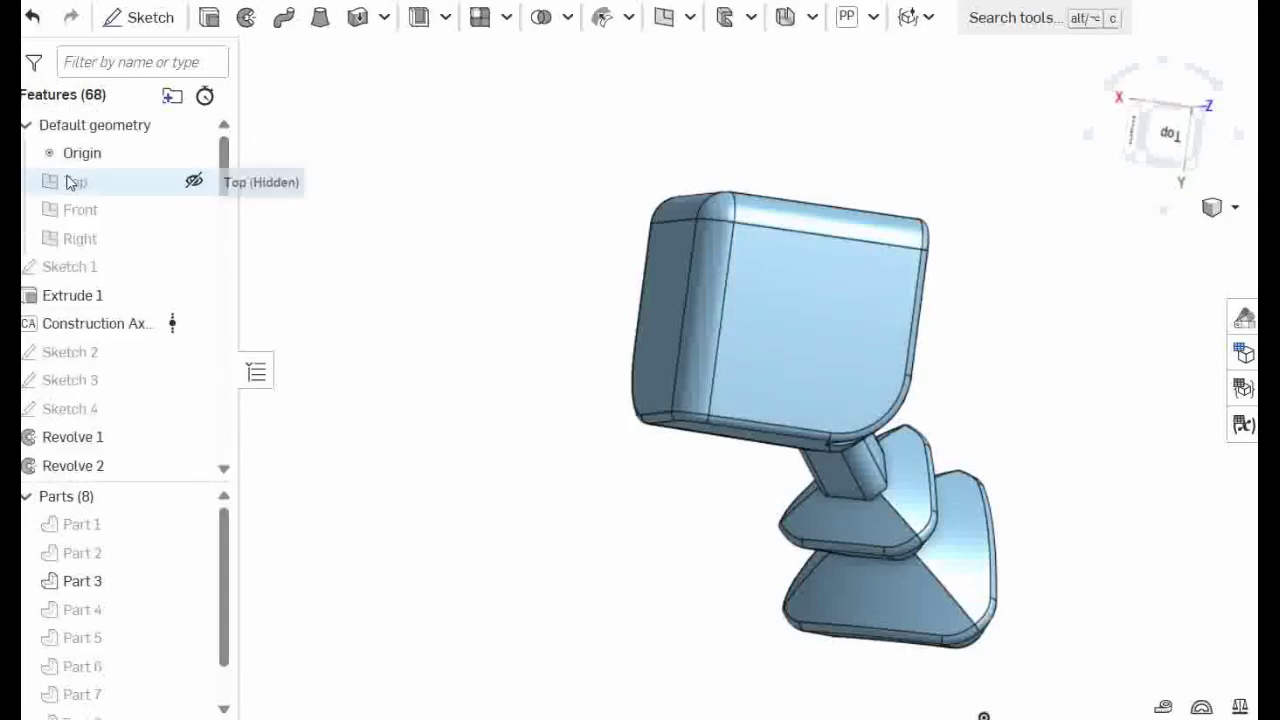
right_click(85, 270)
left_click(163, 662)
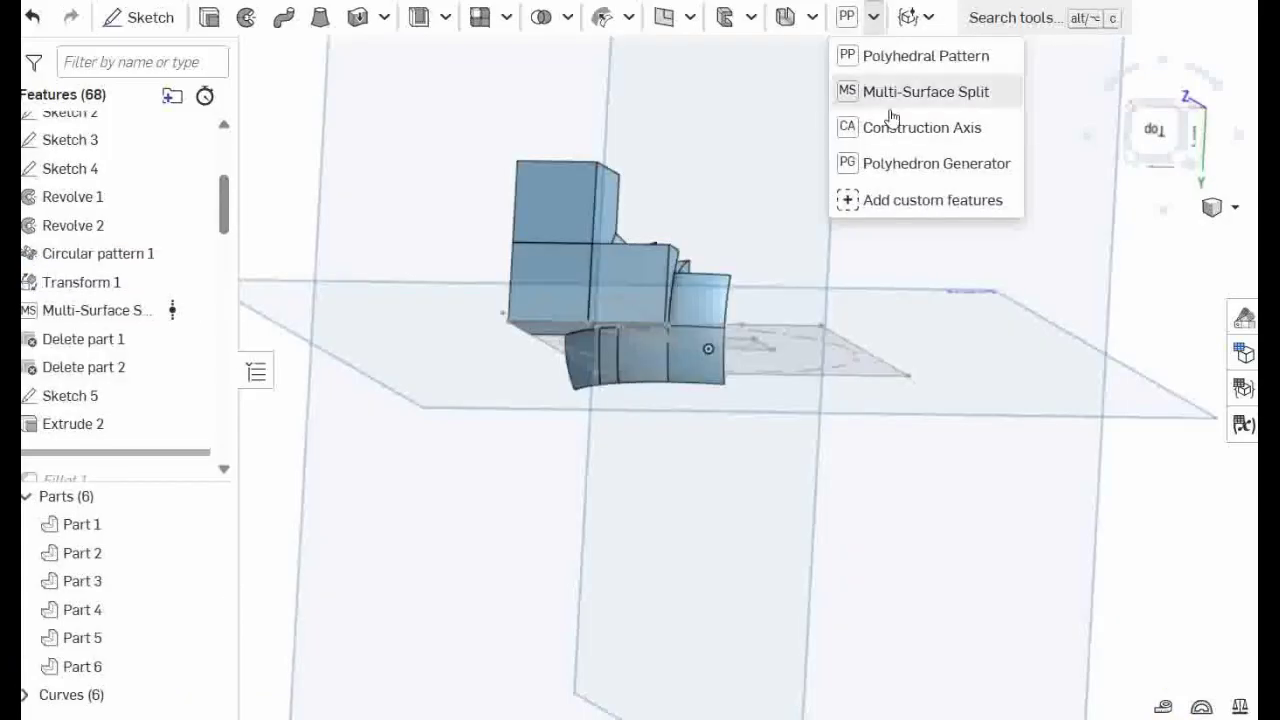
Step: Add construction axes 40 mm long from the Sketch 1 origin vertex, through the upper cube's outer corner vertex and the Top plane
left_click(893, 127)
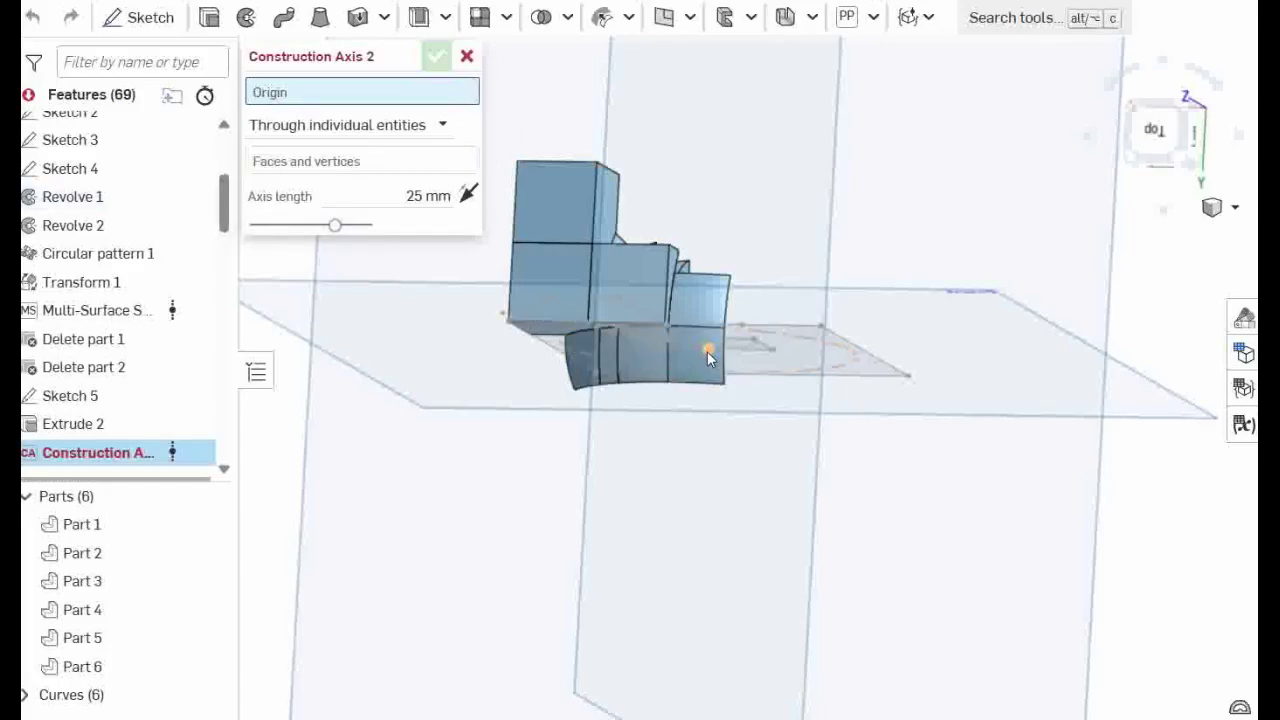
left_click(707, 351)
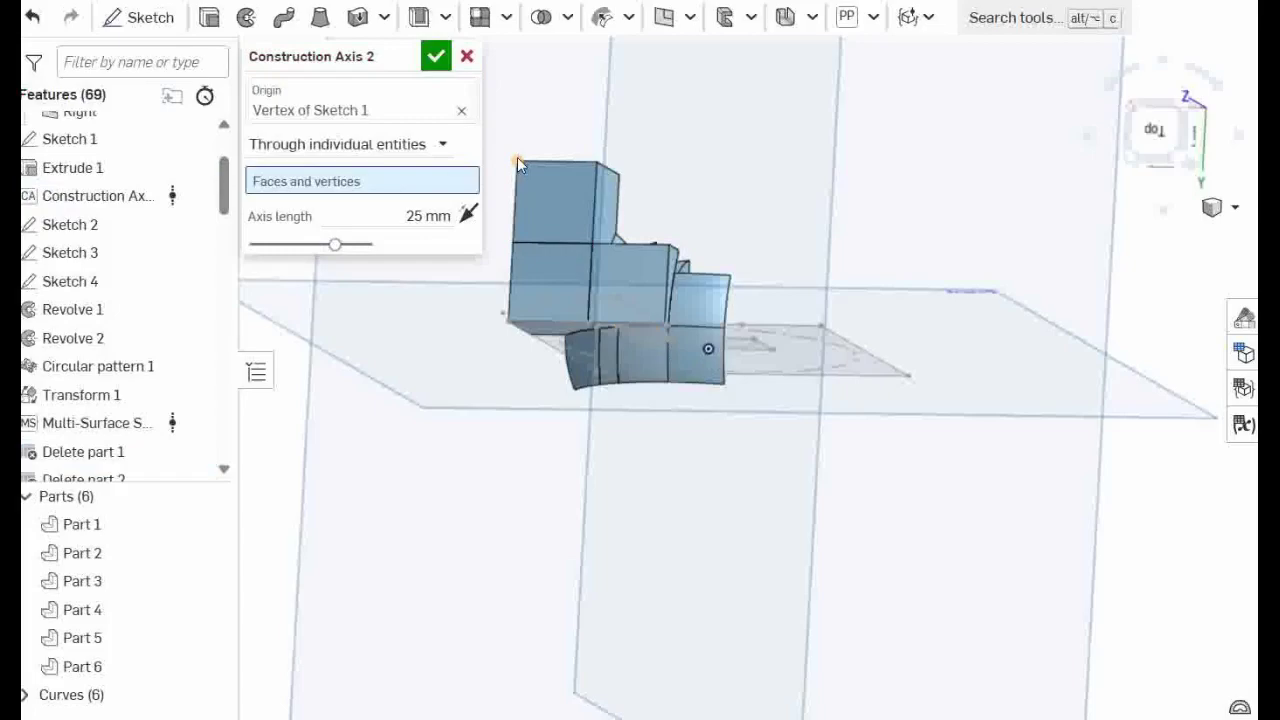
left_click(516, 160)
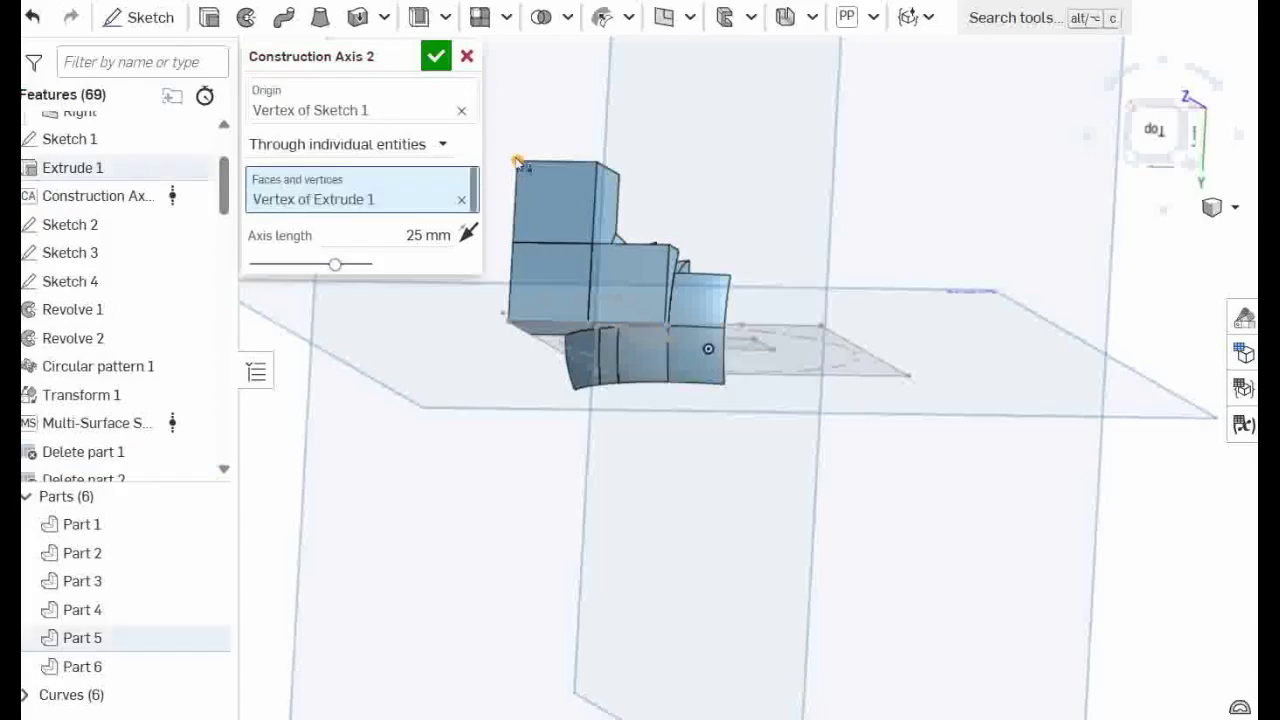
left_click(430, 245)
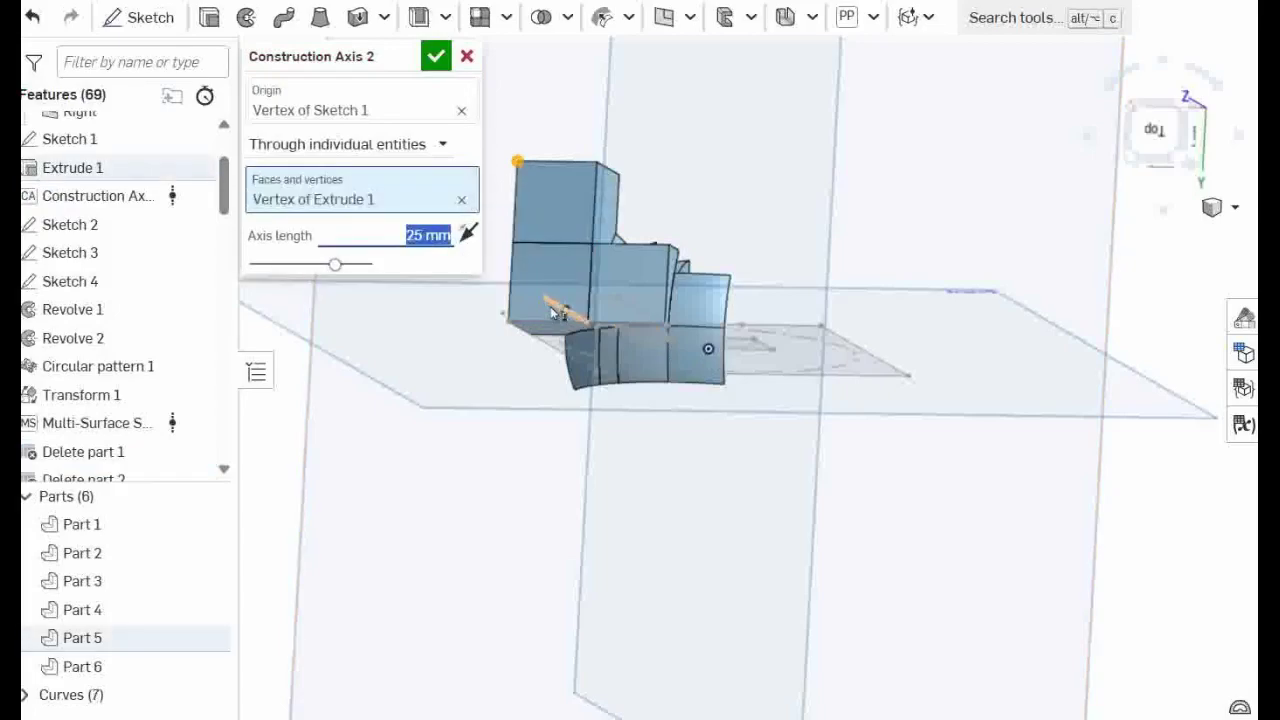
type("40")
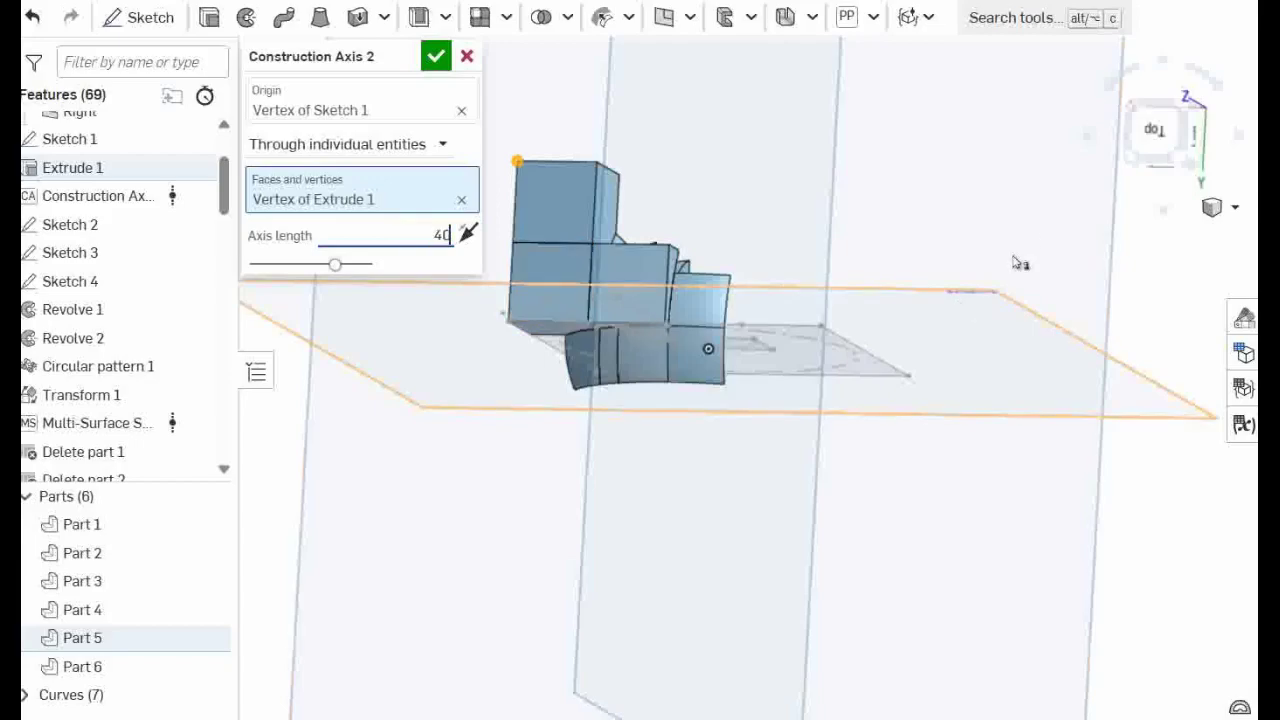
left_click(1017, 232)
scroll(1028, 232, "down", 5)
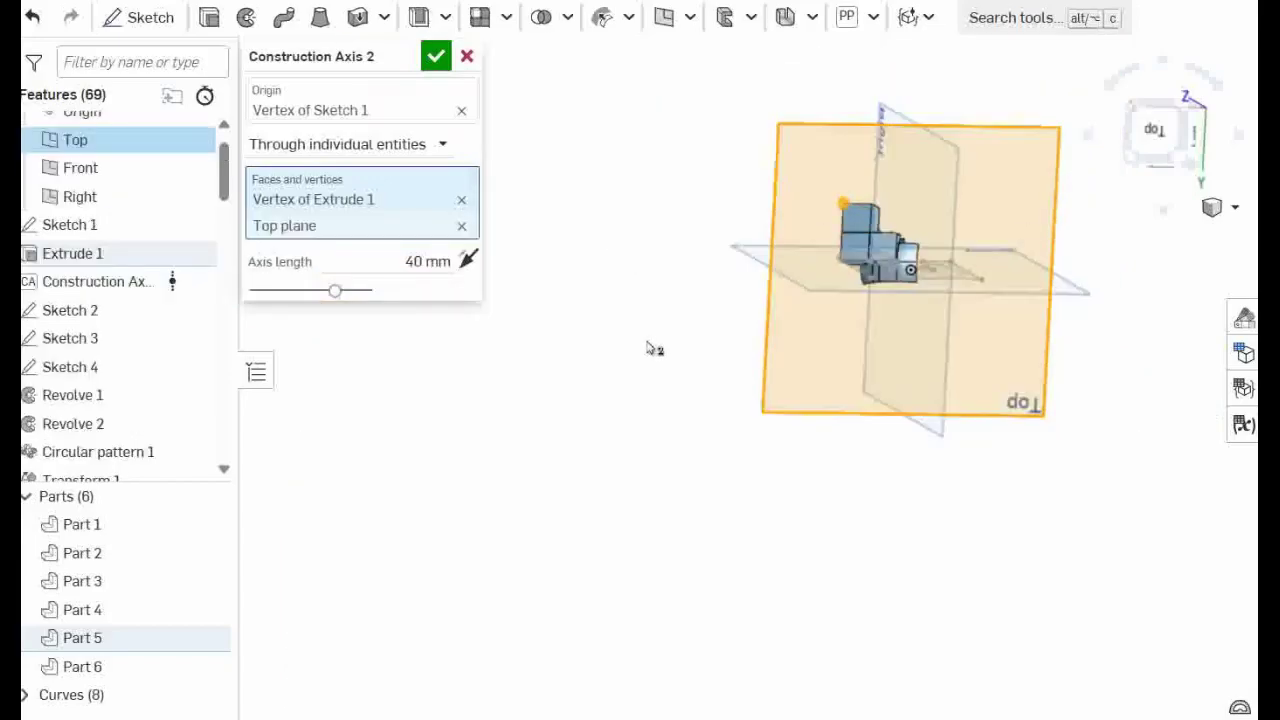
left_click(428, 261)
left_click(435, 58)
scroll(932, 298, "up", 3)
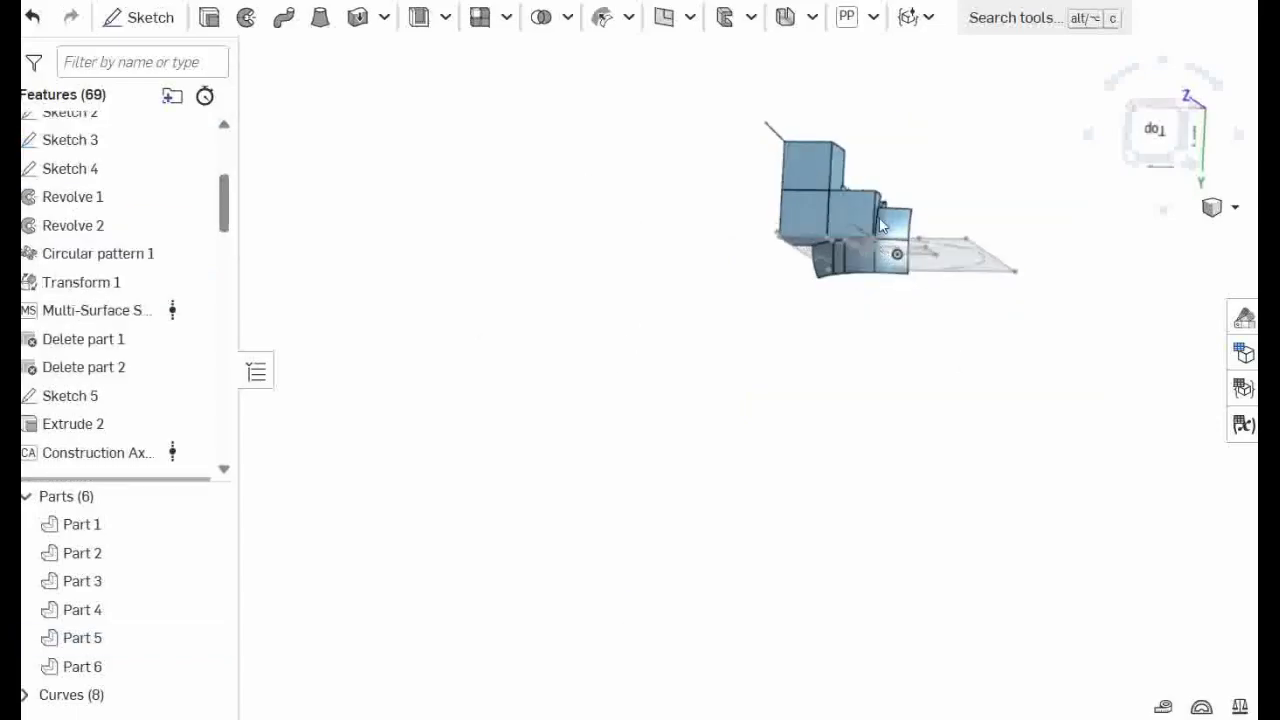
Step: Roll the feature history forward to the end so that all features are rebuilt
right_click_drag(880, 225, 889, 181)
scroll(842, 119, "up", 5)
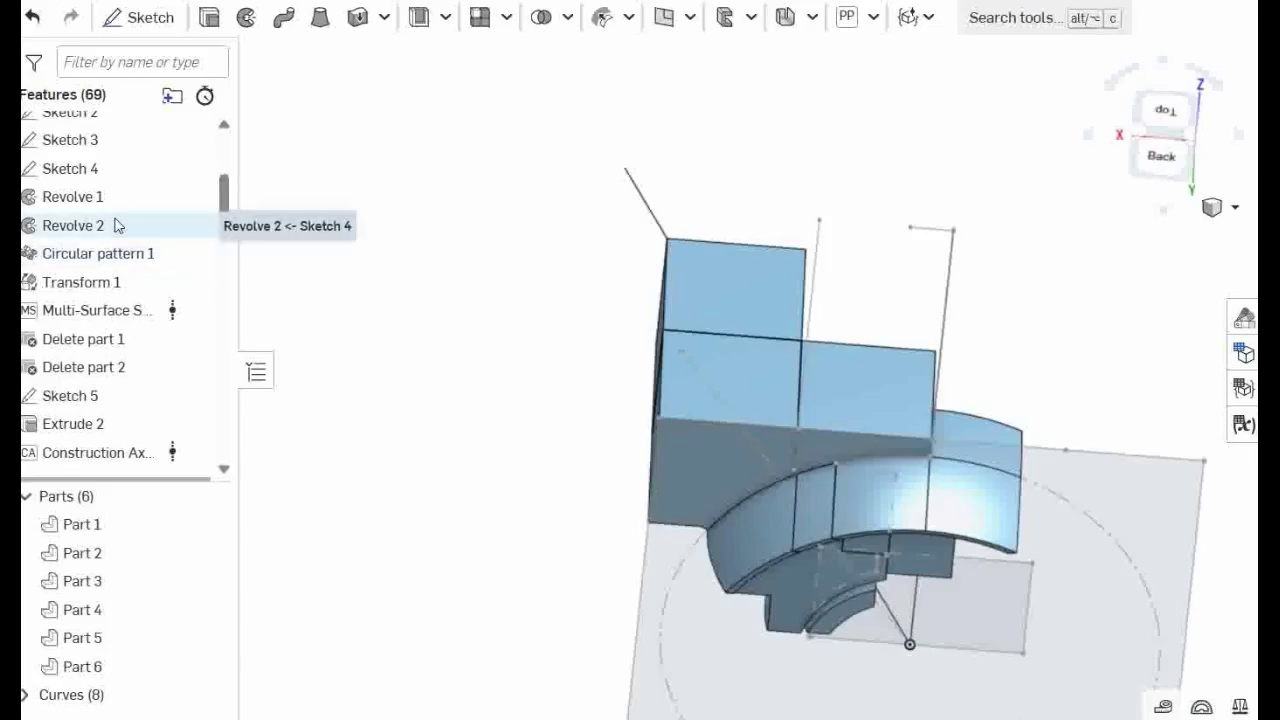
right_click(165, 228)
left_click(203, 465)
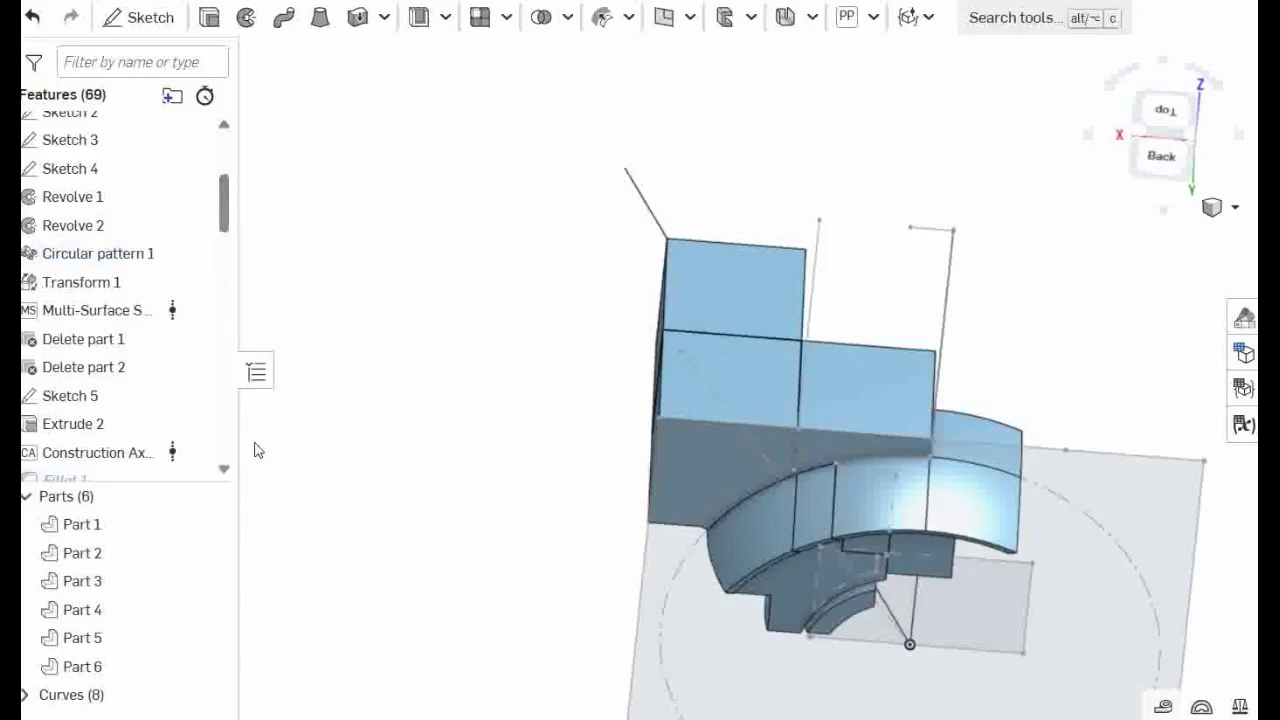
Step: Set up a circular feature pattern of Extrude 12 about the construction axis through the upper cube's outer corner
left_click(519, 95)
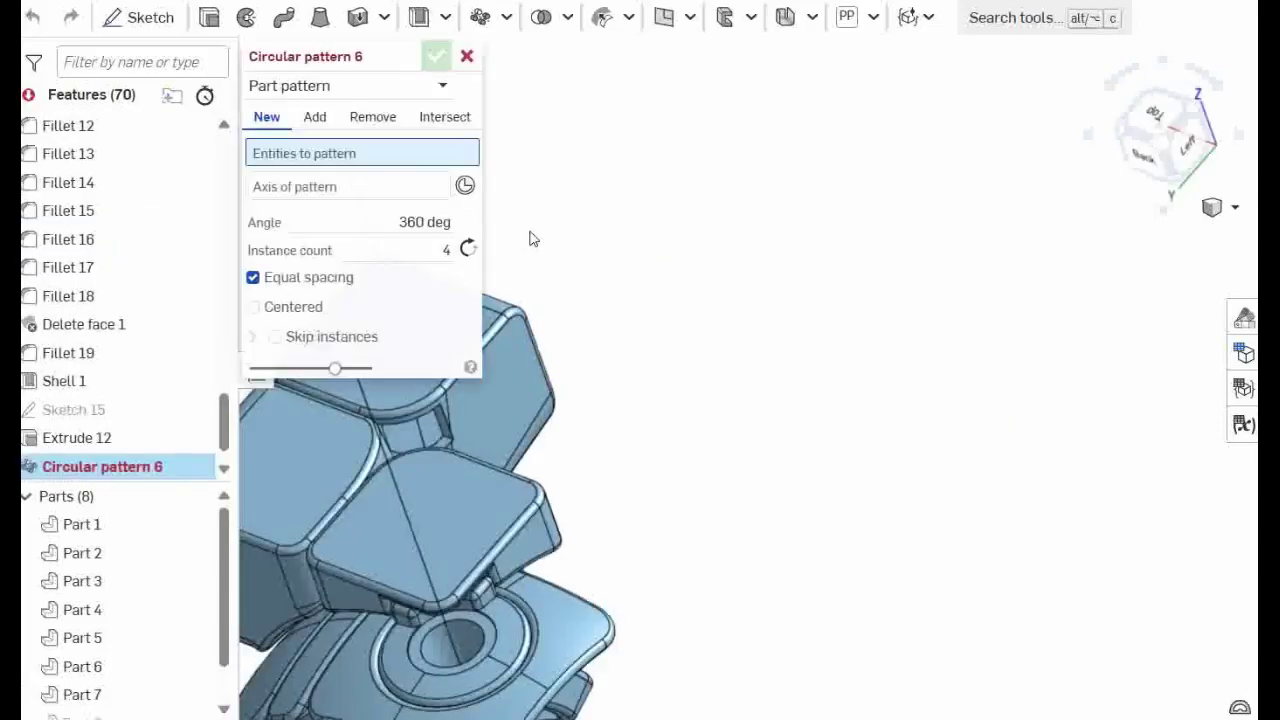
scroll(634, 346, "down", 2)
middle_click_drag(636, 347, 780, 446)
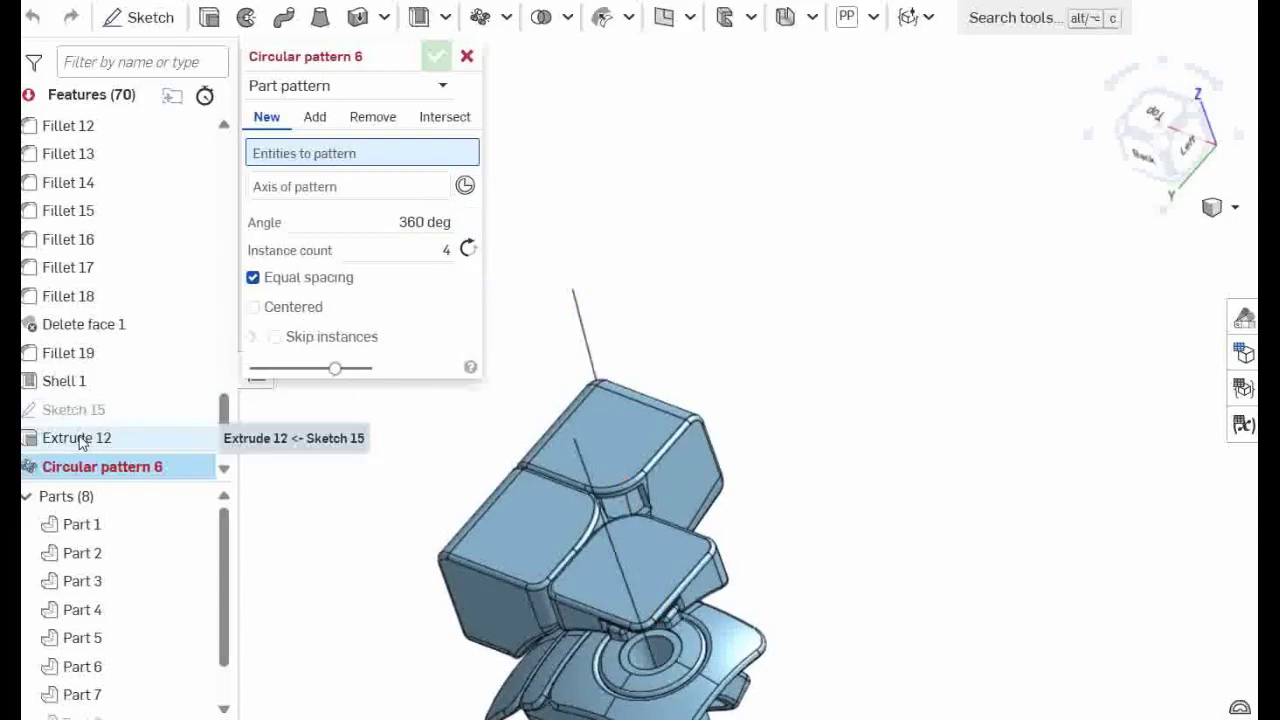
left_click(390, 88)
left_click(357, 158)
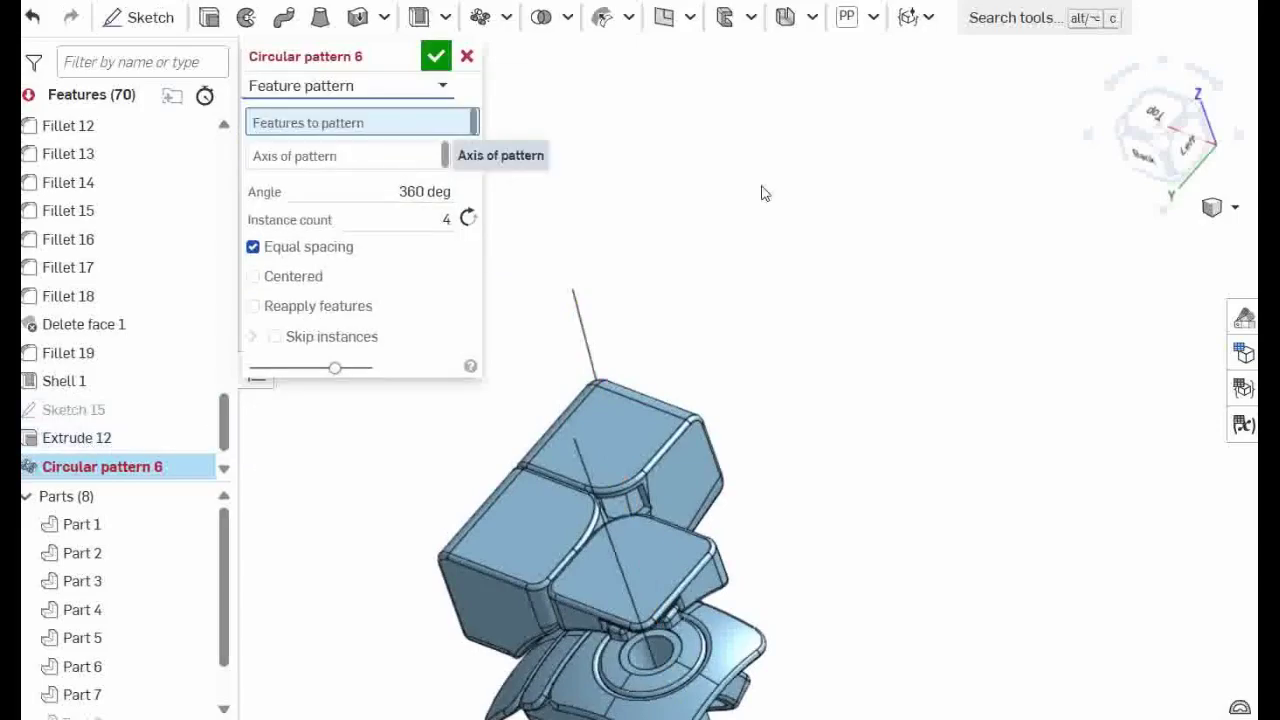
left_click(78, 440)
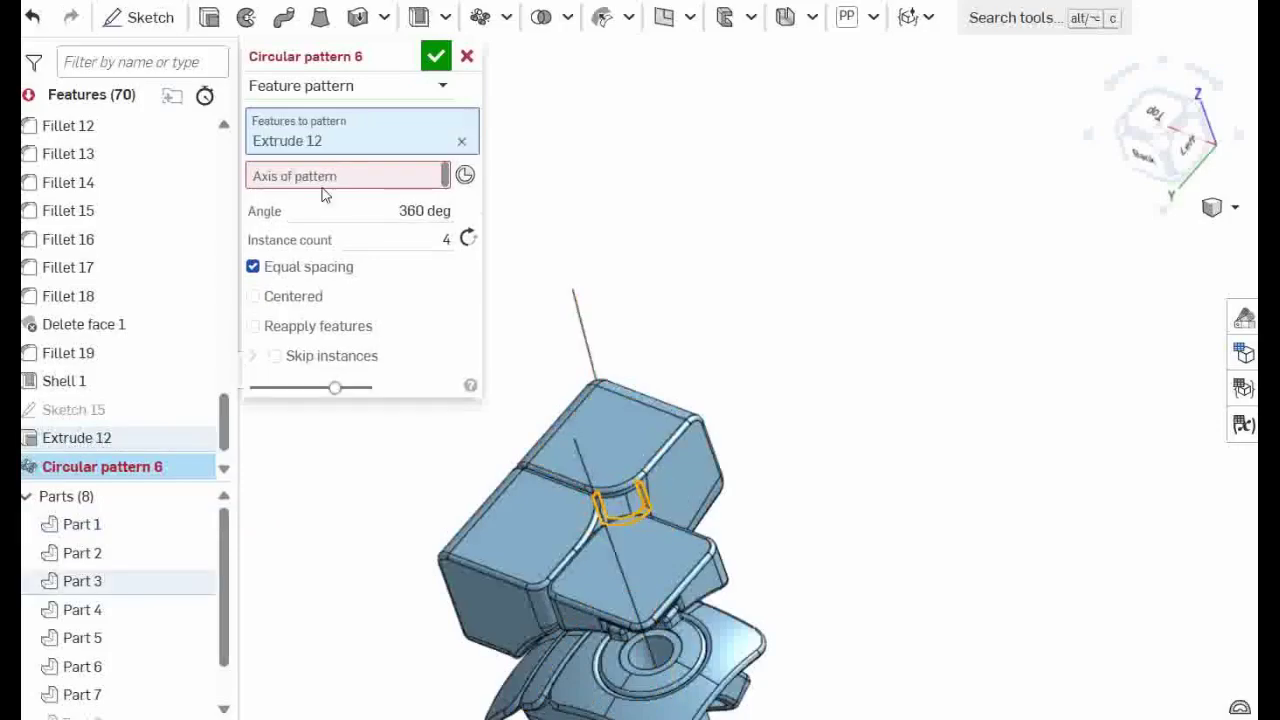
left_click(586, 337)
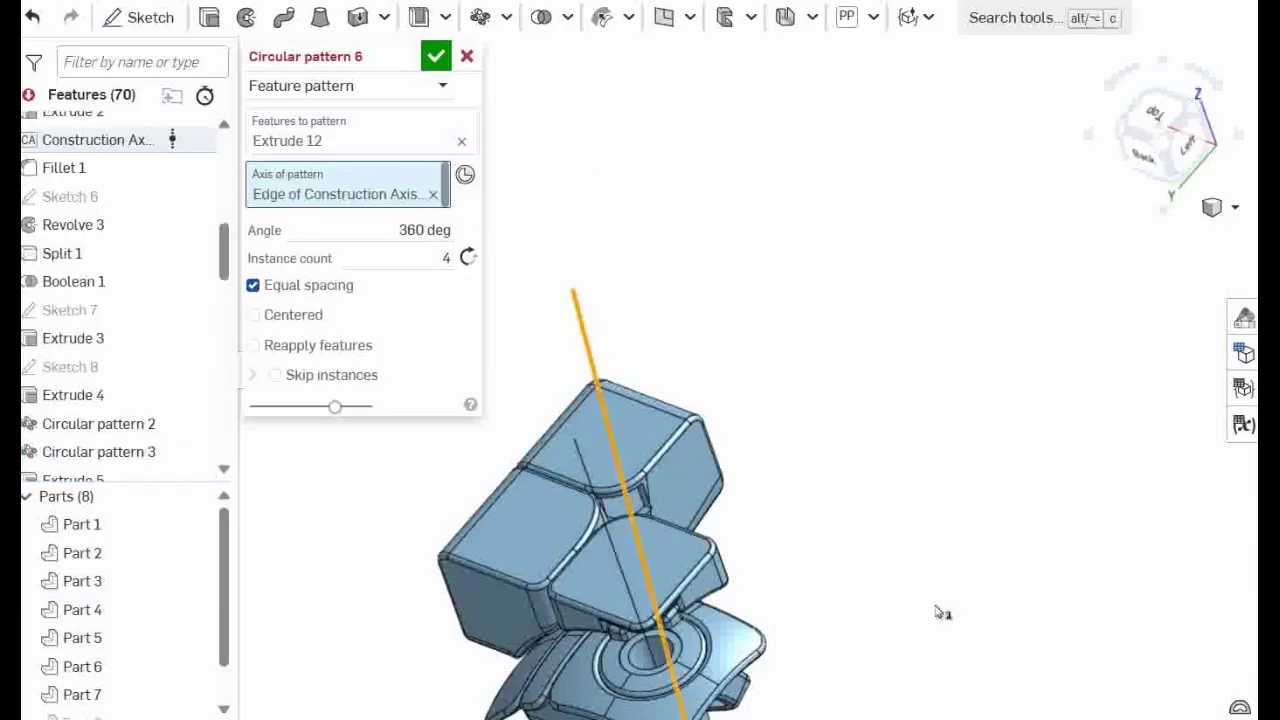
Step: Set the pattern to 3 instances over 360 deg with features reapplied, complete it, and inspect the patterned holes
right_click_drag(911, 608, 885, 612)
left_click_drag(448, 259, 570, 272)
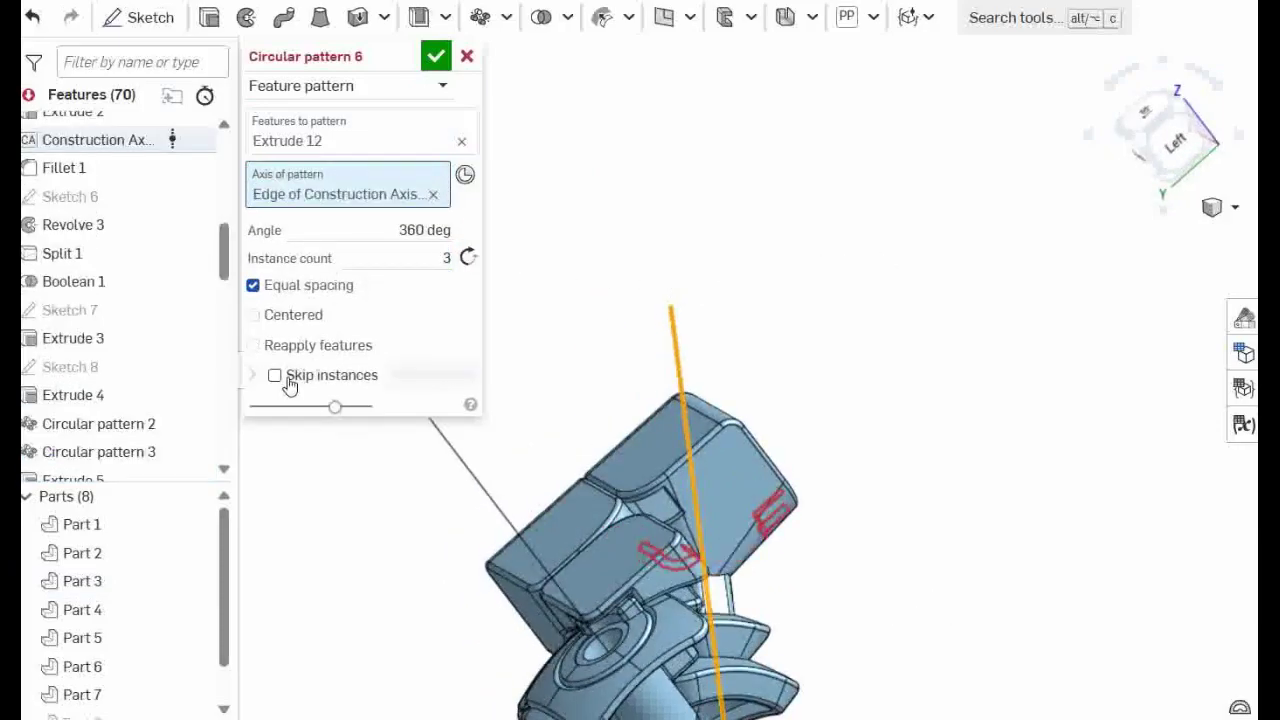
left_click(255, 346)
right_click_drag(884, 507, 840, 500)
left_click(435, 57)
scroll(851, 568, "up", 6)
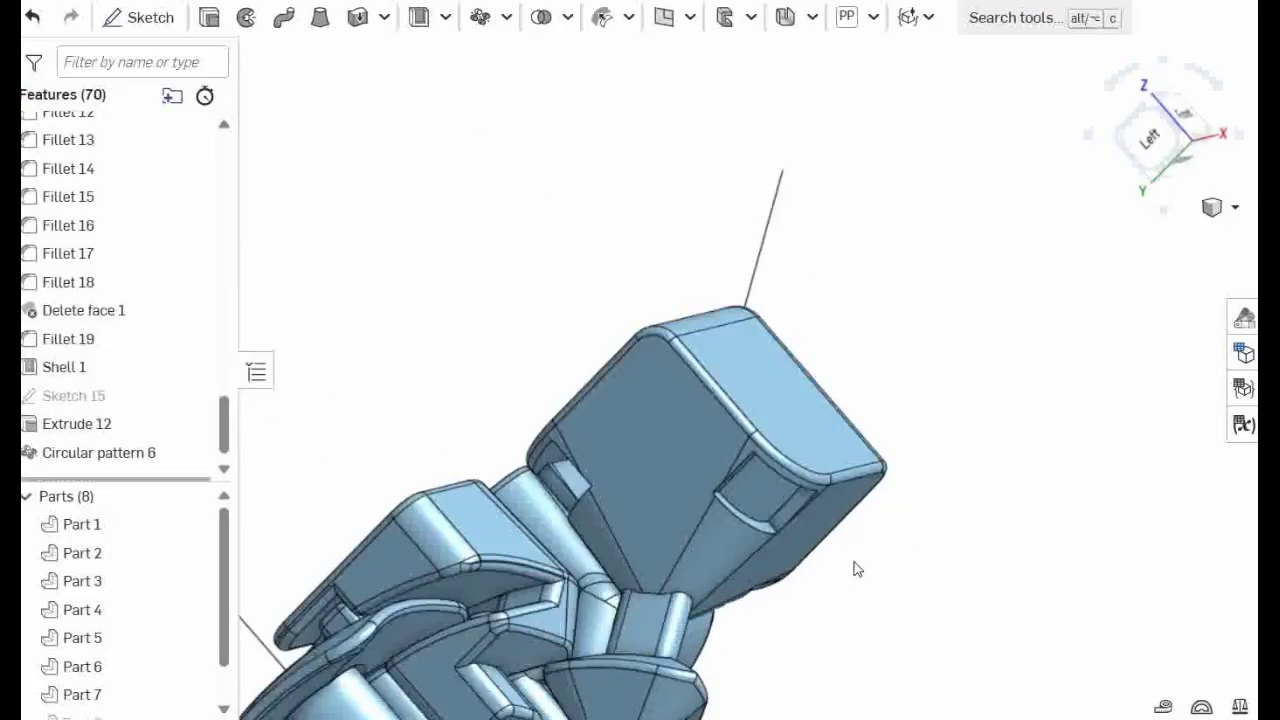
right_click_drag(677, 474, 833, 574)
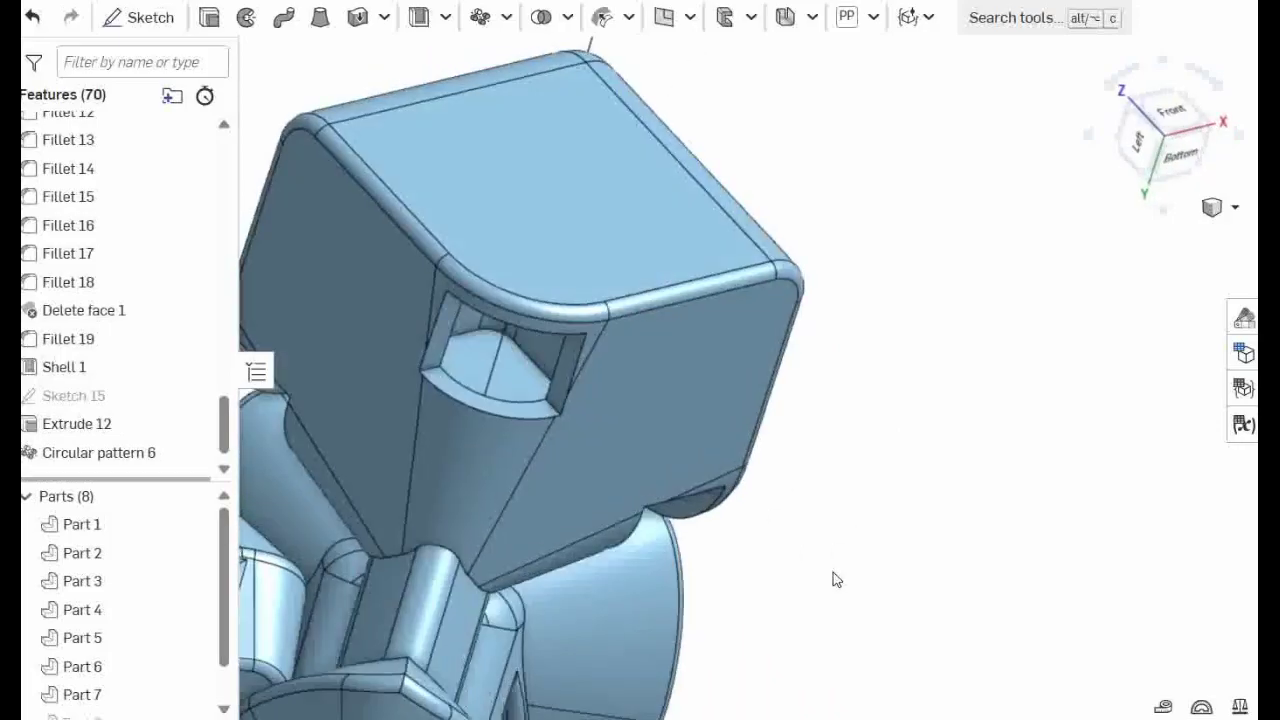
middle_click_drag(585, 338, 826, 289)
right_click_drag(1040, 564, 1026, 551)
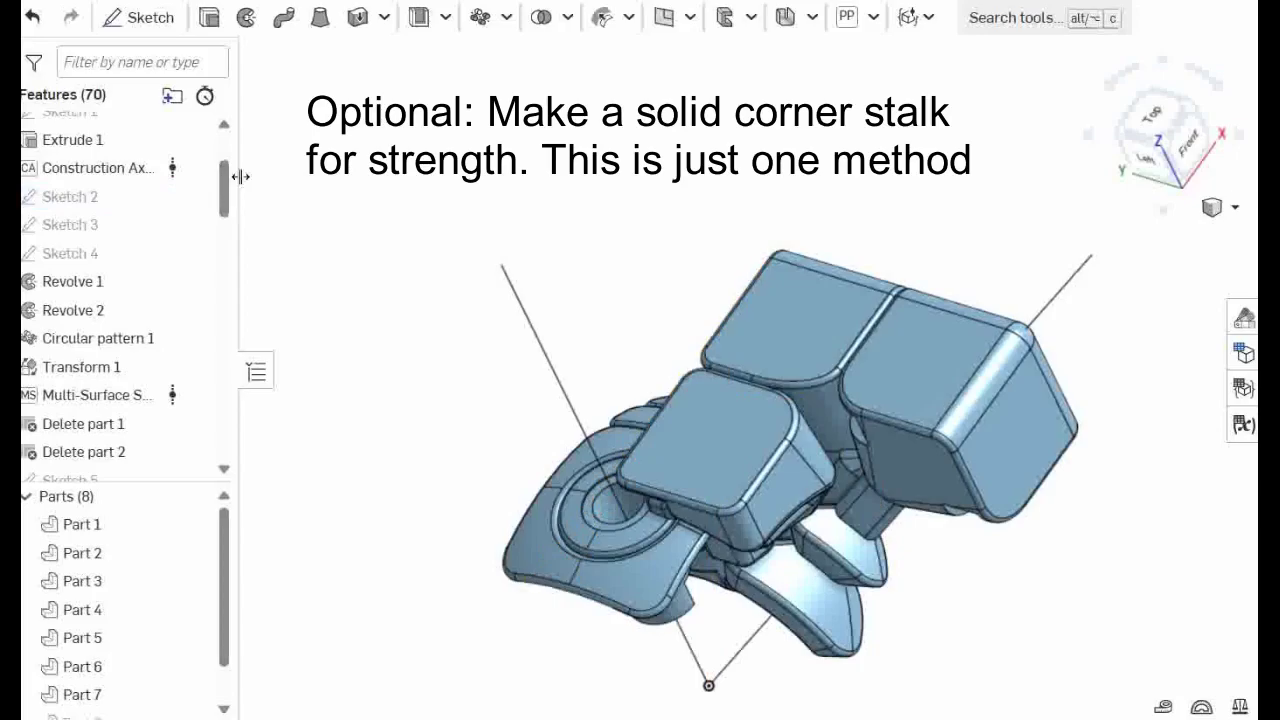
Step: Roll the feature history back to just after Extrude 1 so that only the base cube remains
left_click_drag(240, 177, 230, 74)
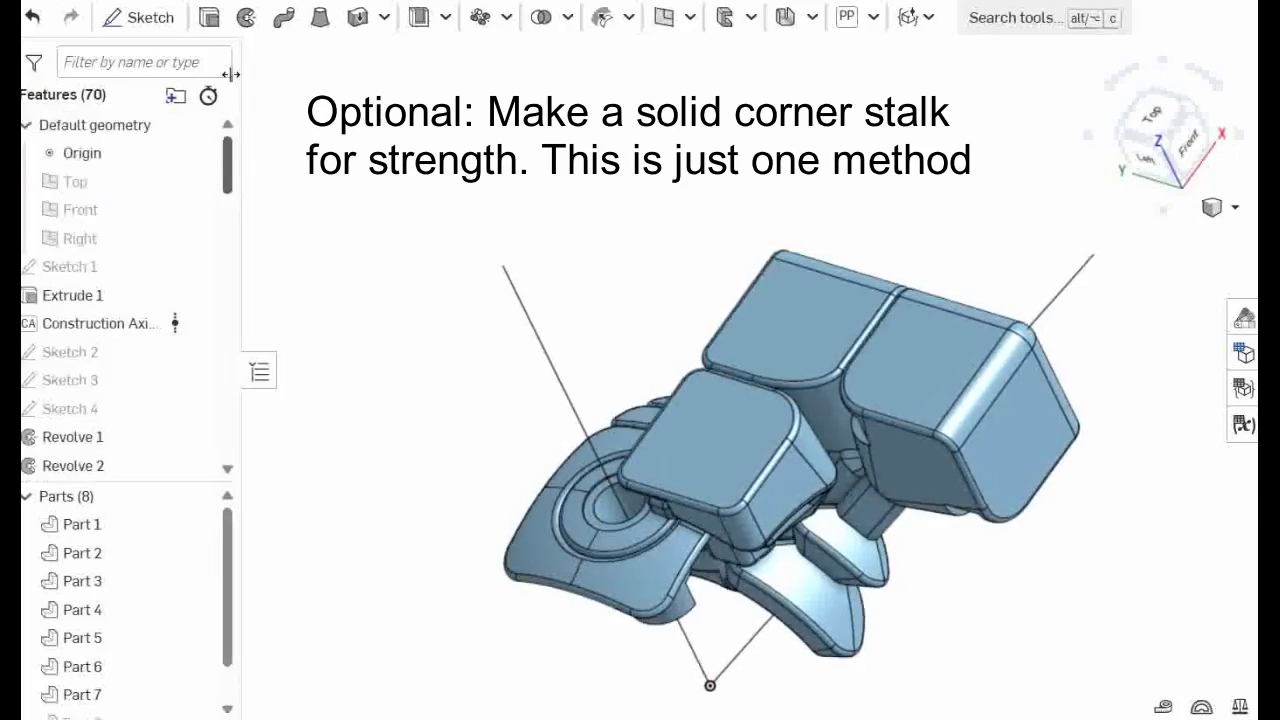
right_click(77, 300)
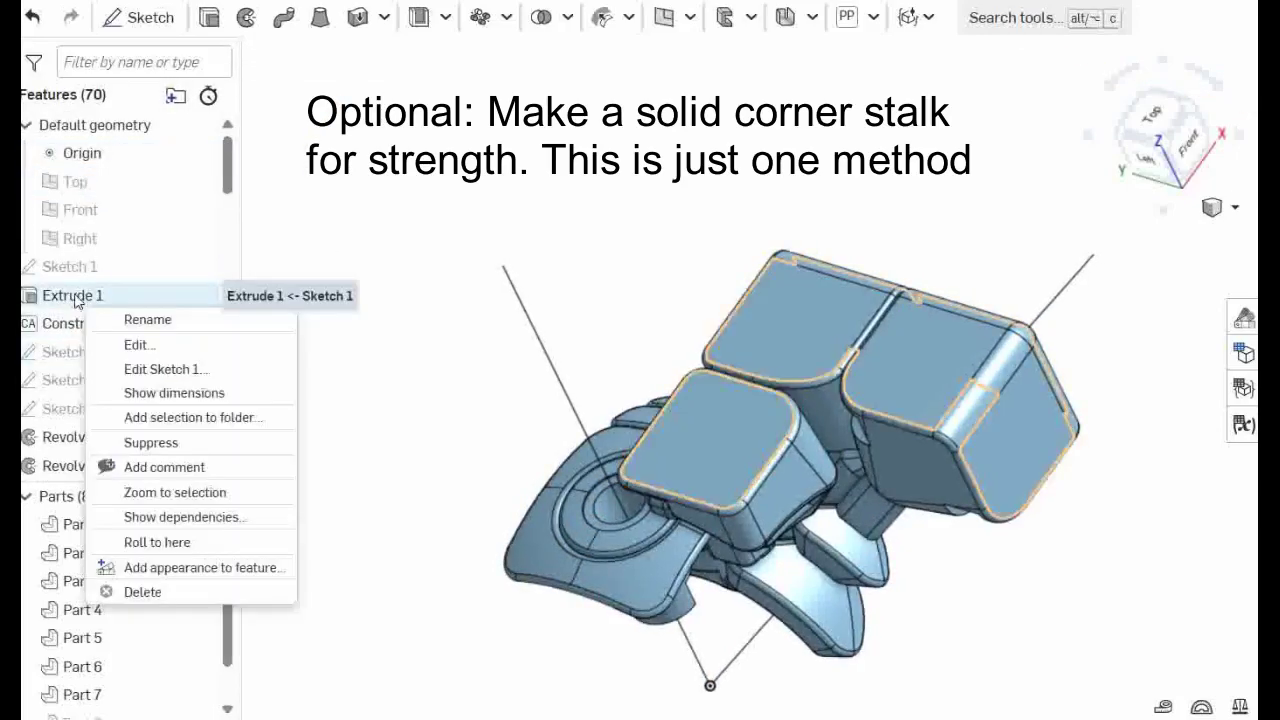
left_click(180, 541)
scroll(353, 395, "up", 5)
scroll(665, 339, "down", 3)
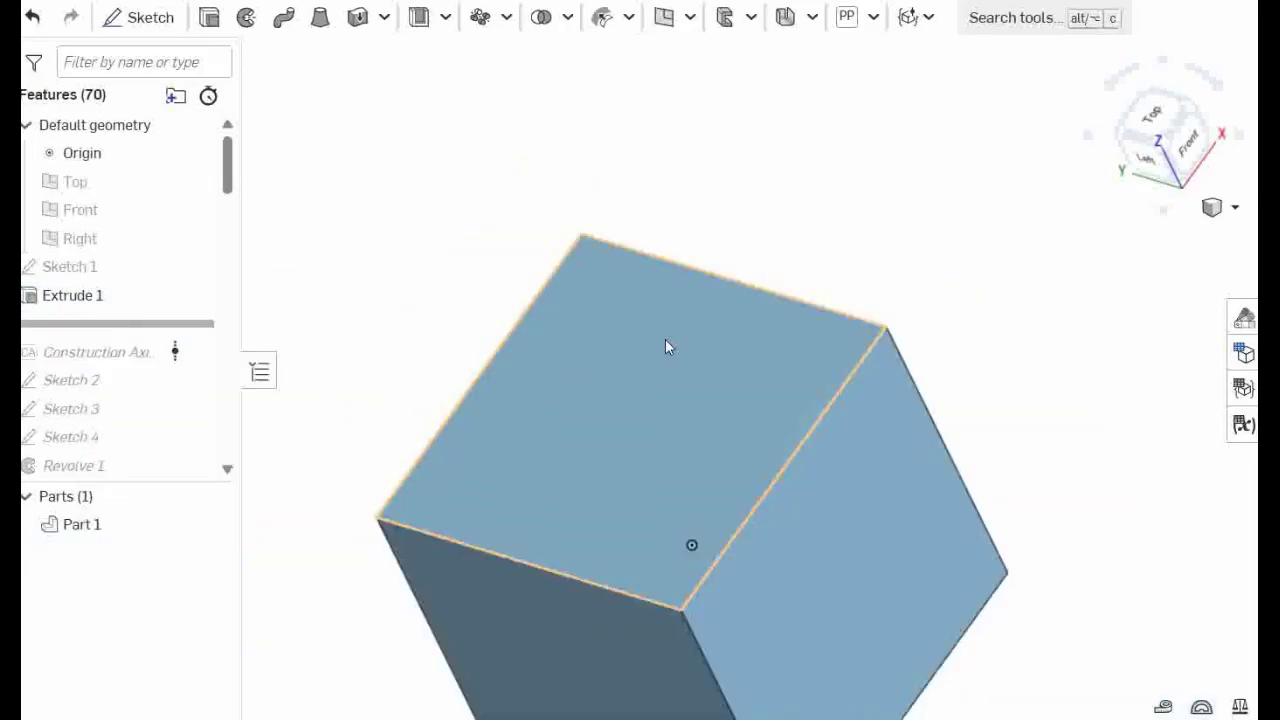
Step: Create a three-point plane through the origin and two diagonally opposite vertices of the cube's upper face
left_click(886, 328)
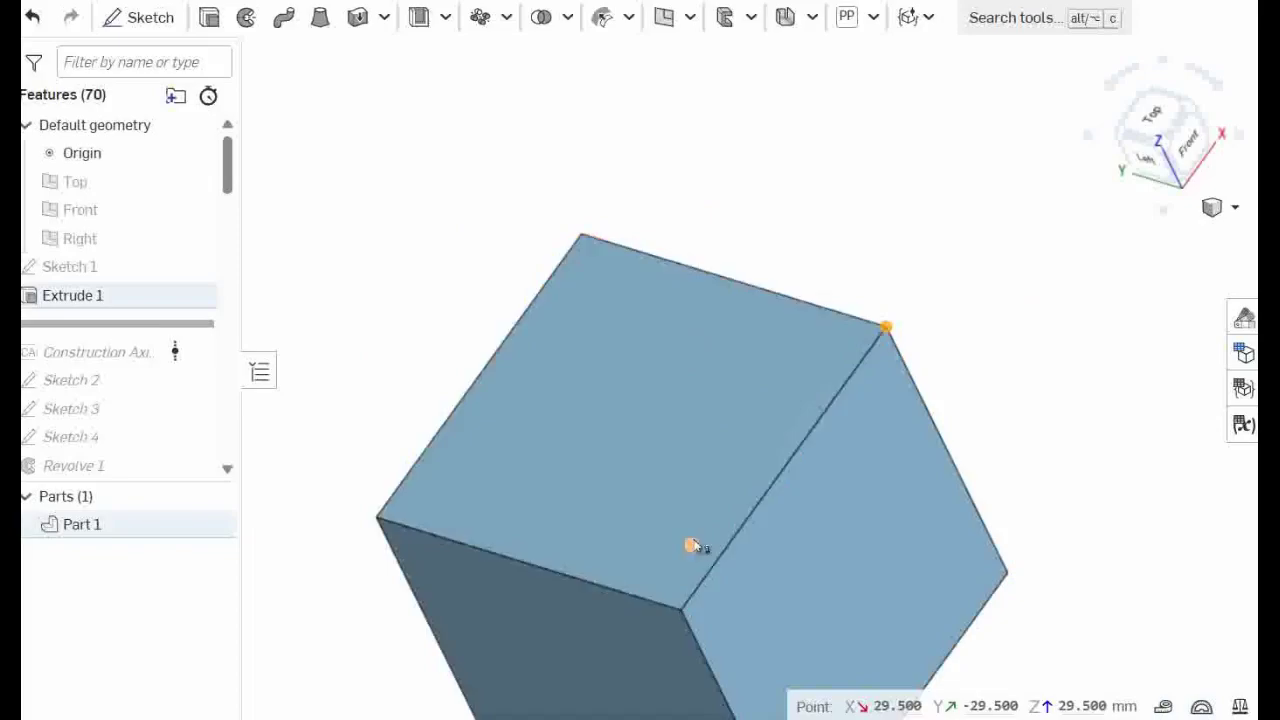
left_click(691, 547)
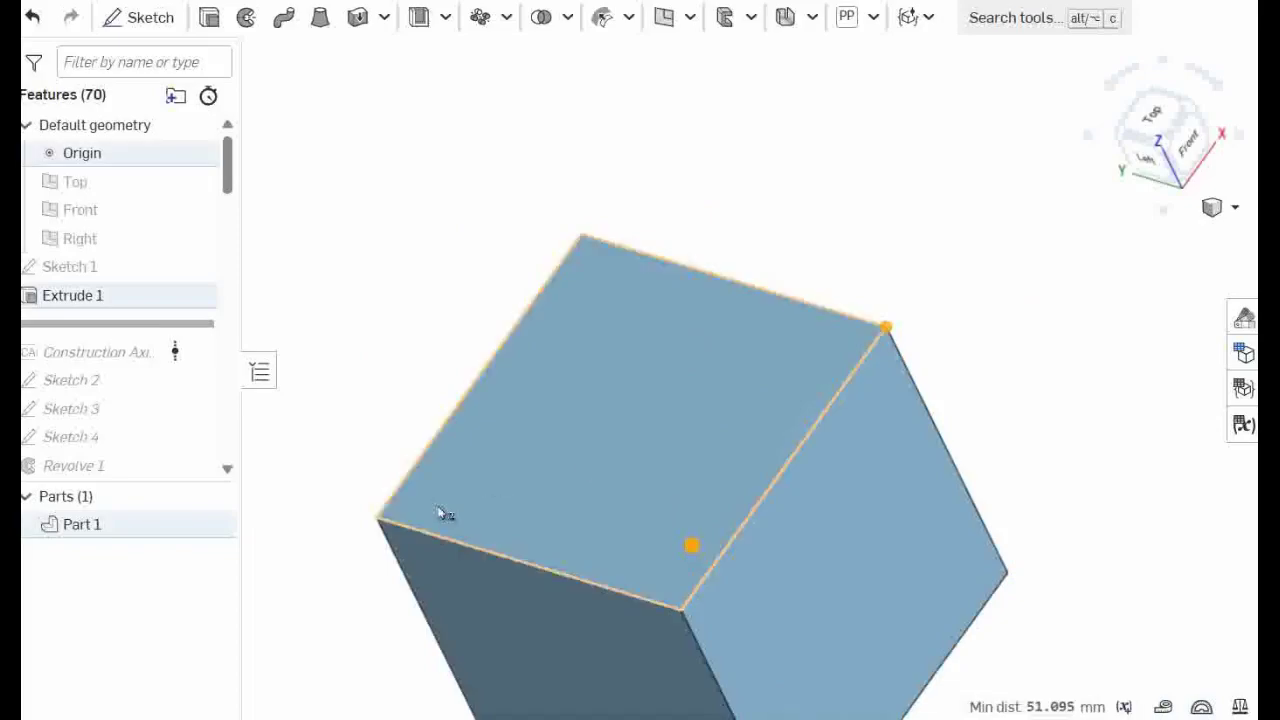
left_click(376, 518)
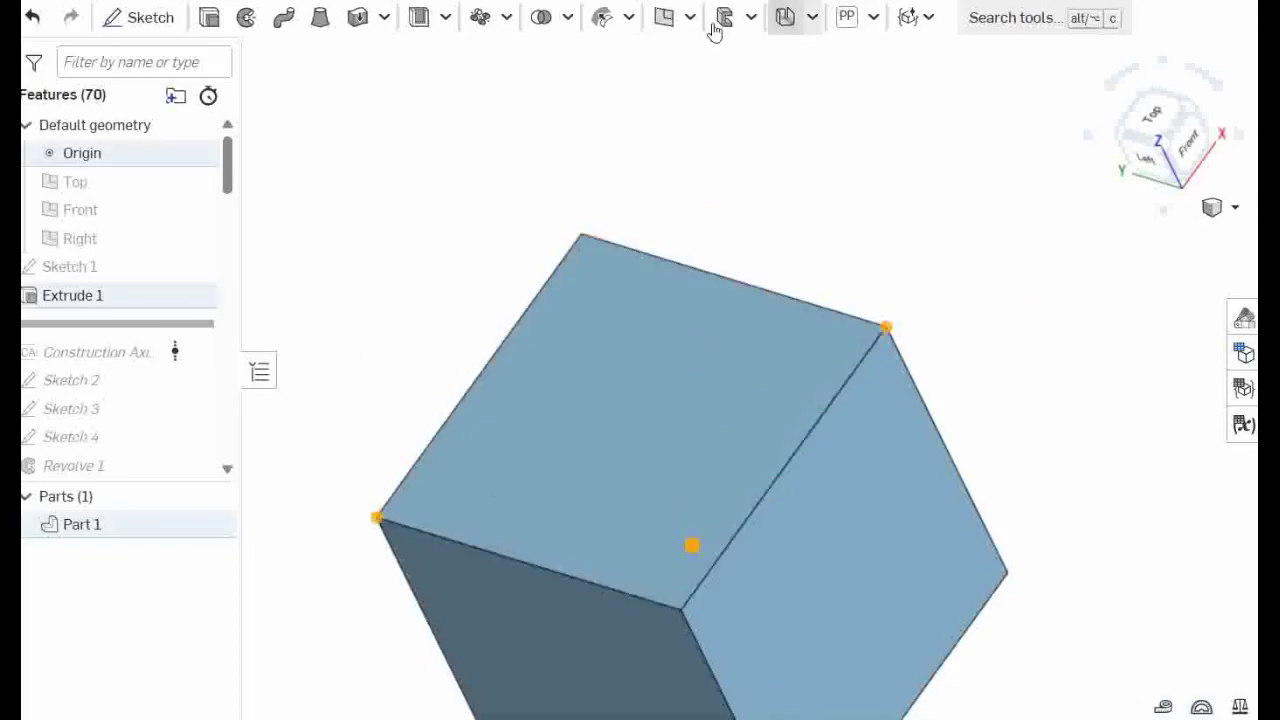
left_click(663, 18)
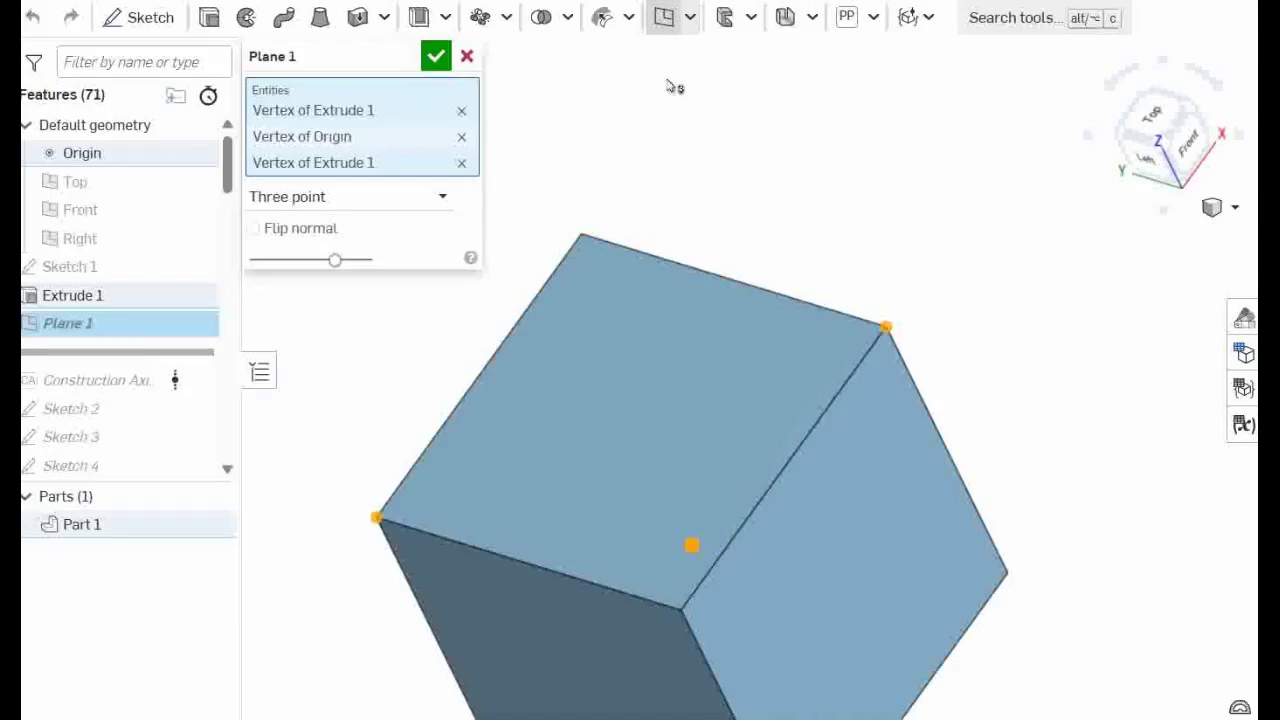
left_click(434, 58)
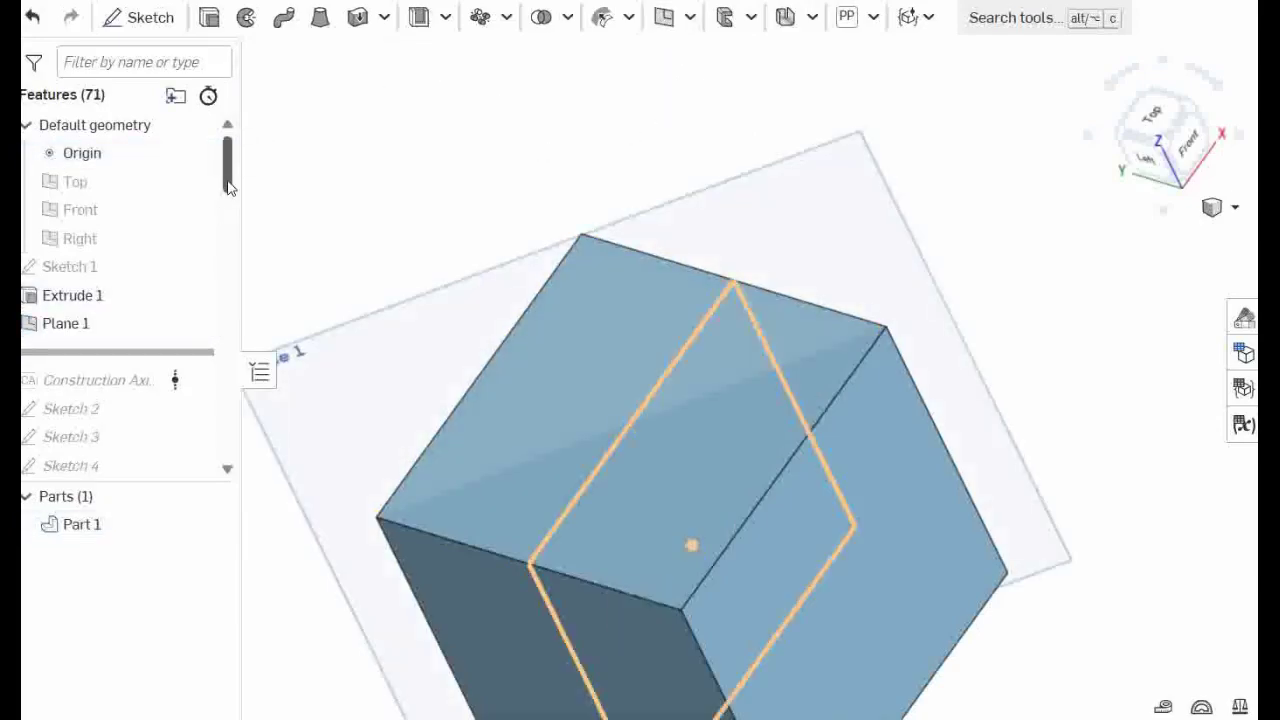
Step: Roll the feature history forward from the new plane to the end so that all features are rebuilt
left_click(126, 330)
right_click(130, 336)
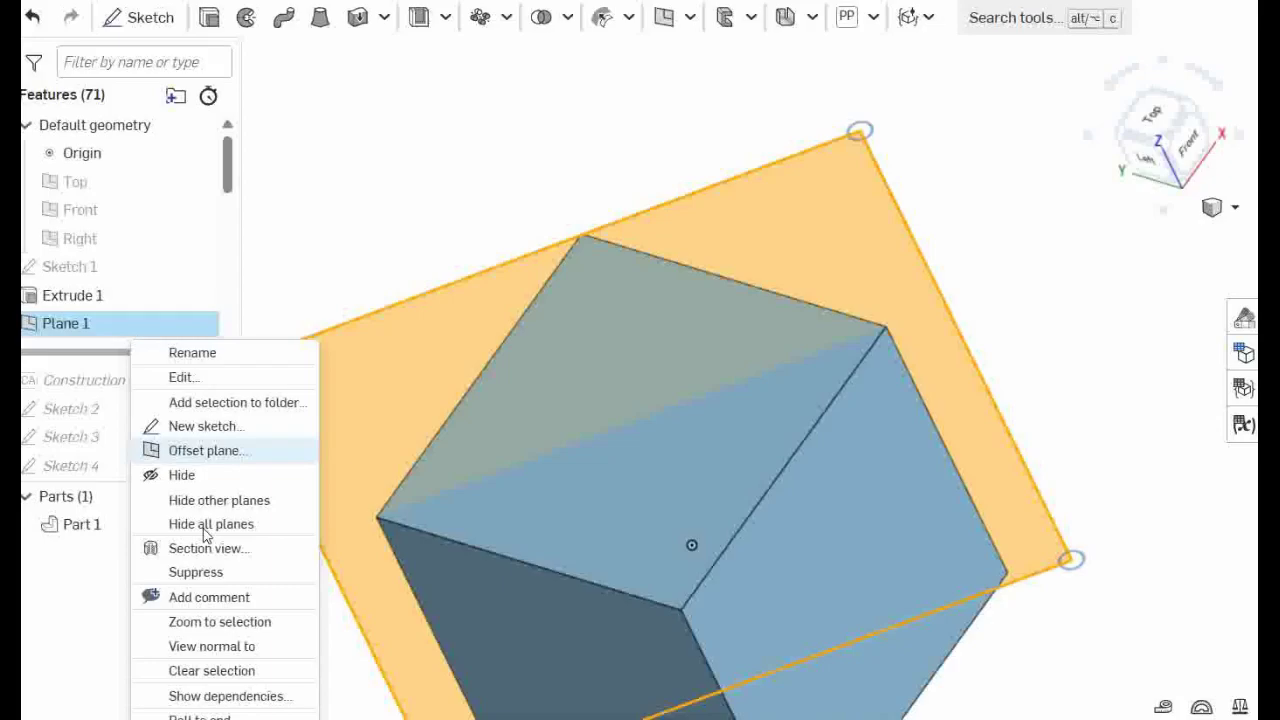
left_click(190, 695)
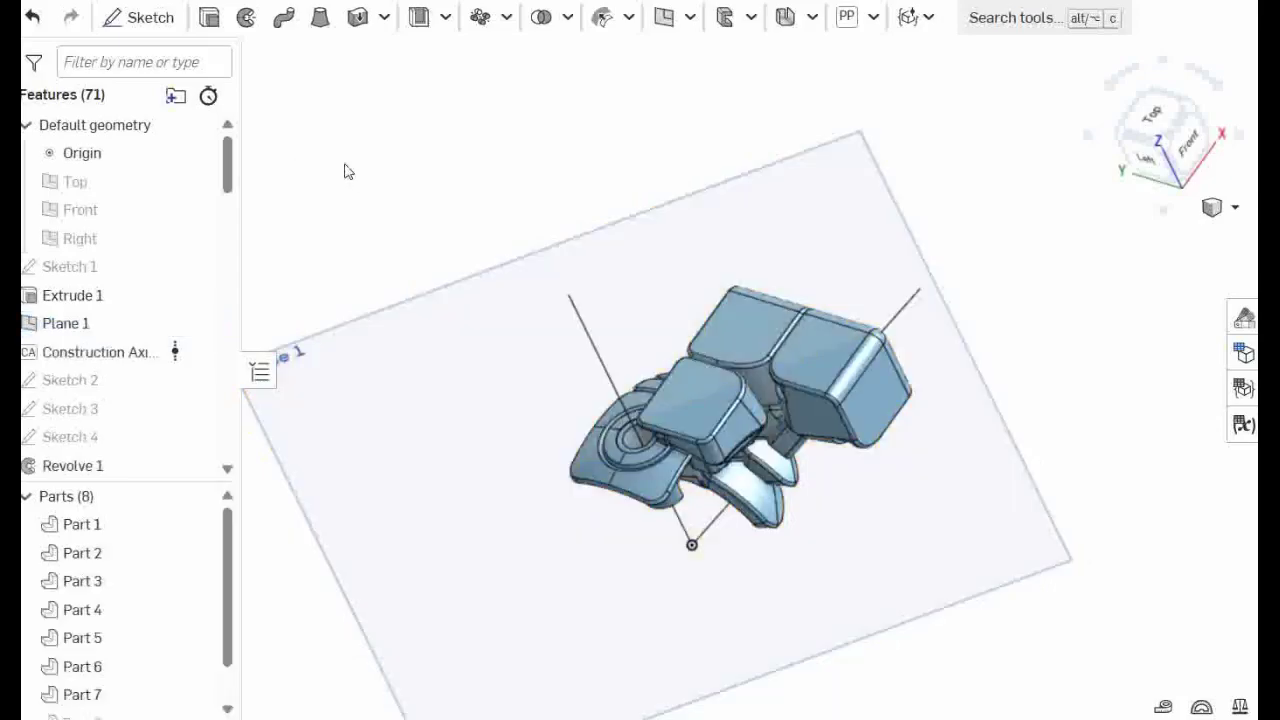
Step: Turn on a section view of the model cut along the diagonal plane, exposing Part 3's hollow stalk
left_click(842, 238)
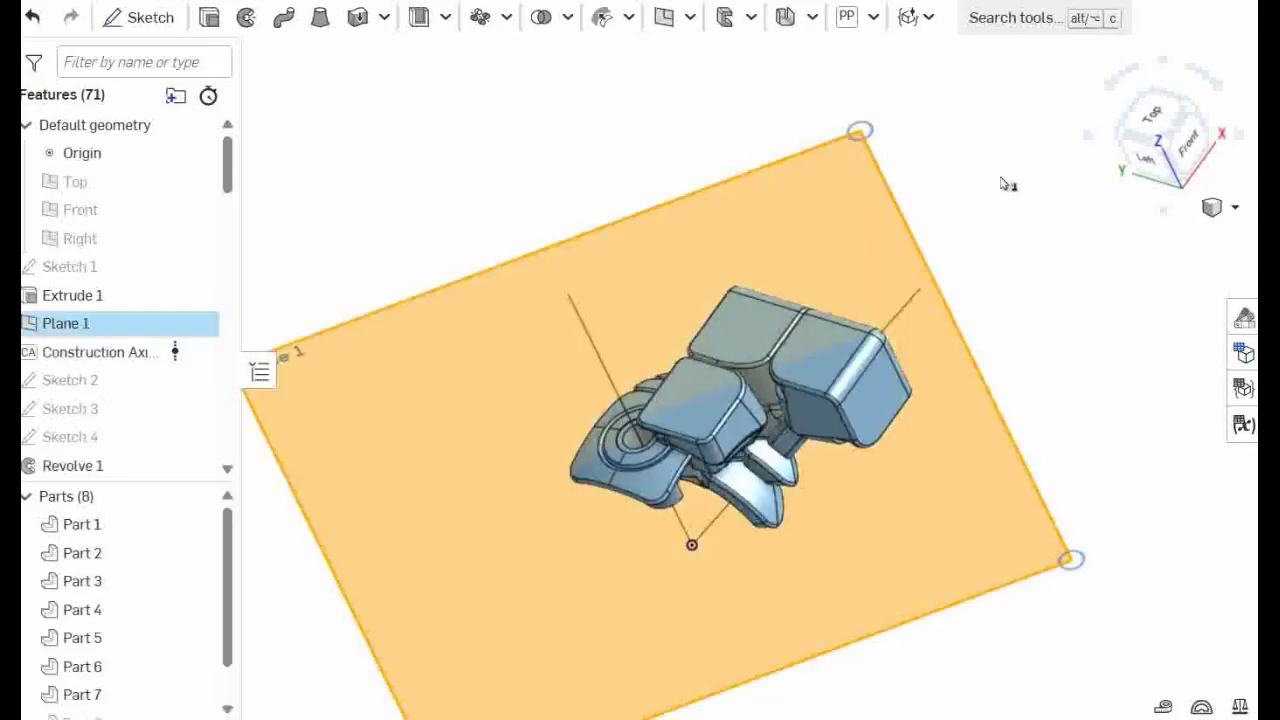
left_click(873, 18)
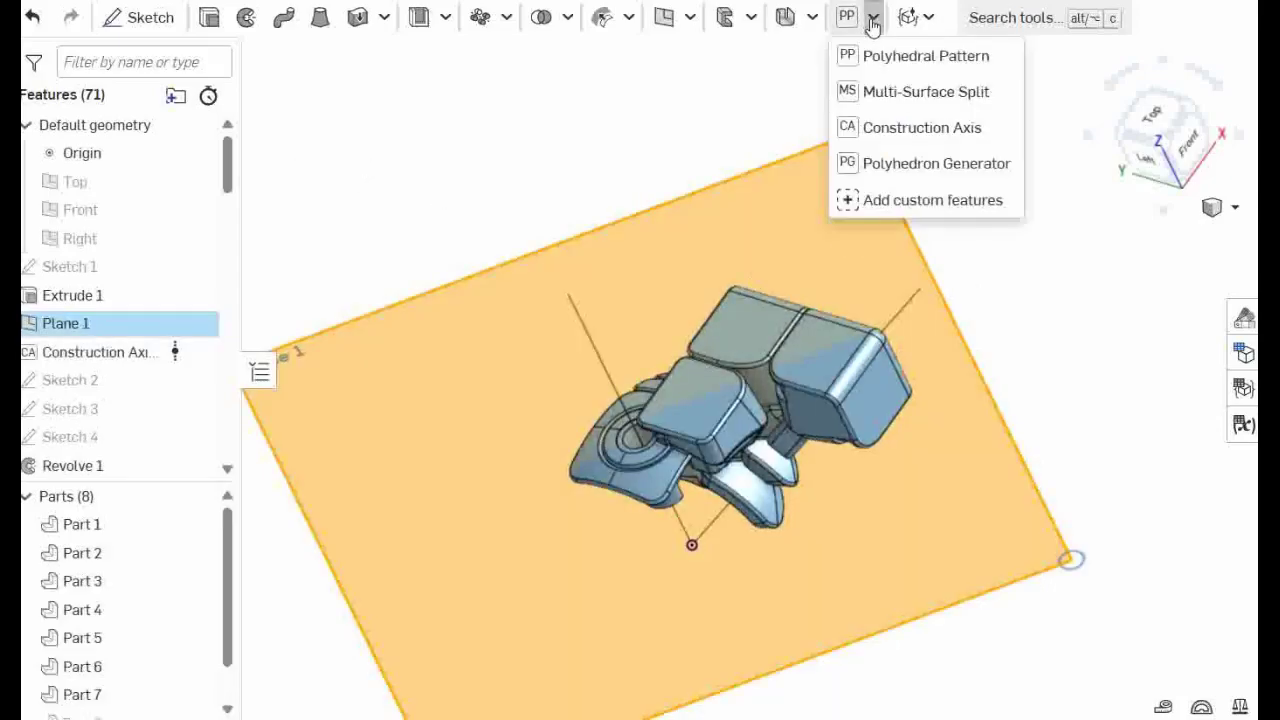
left_click(1147, 263)
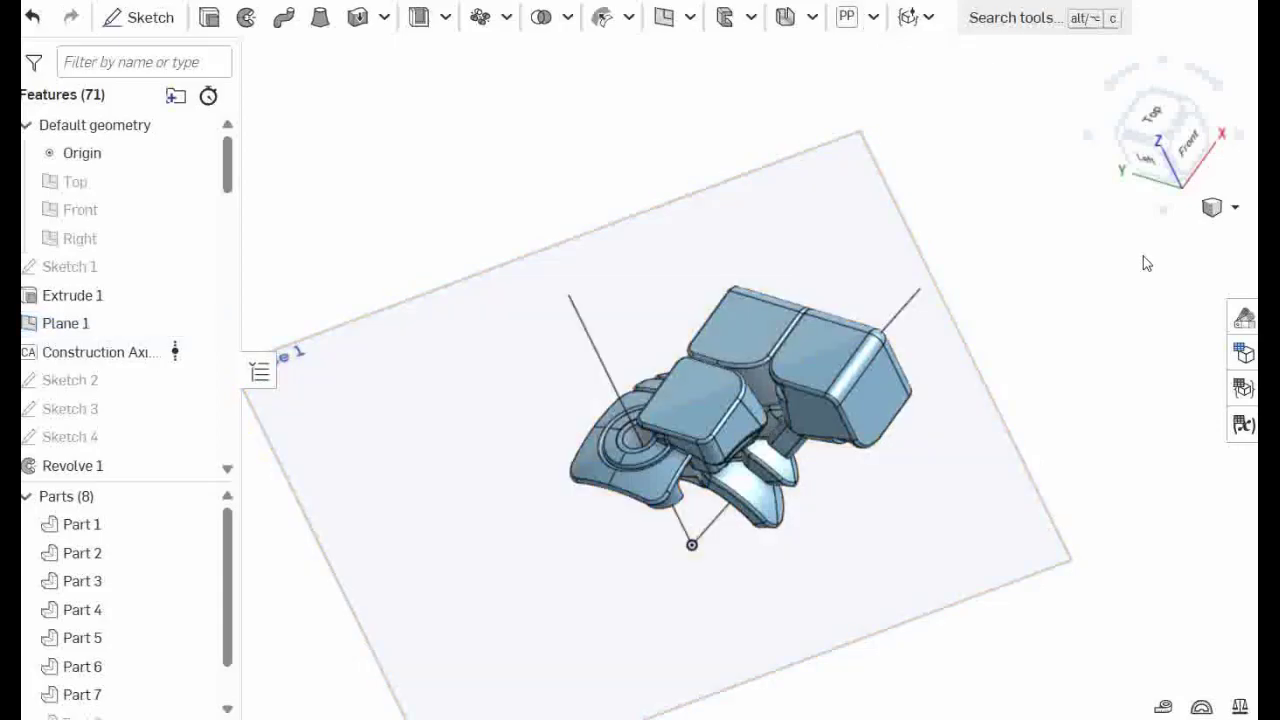
left_click(840, 239)
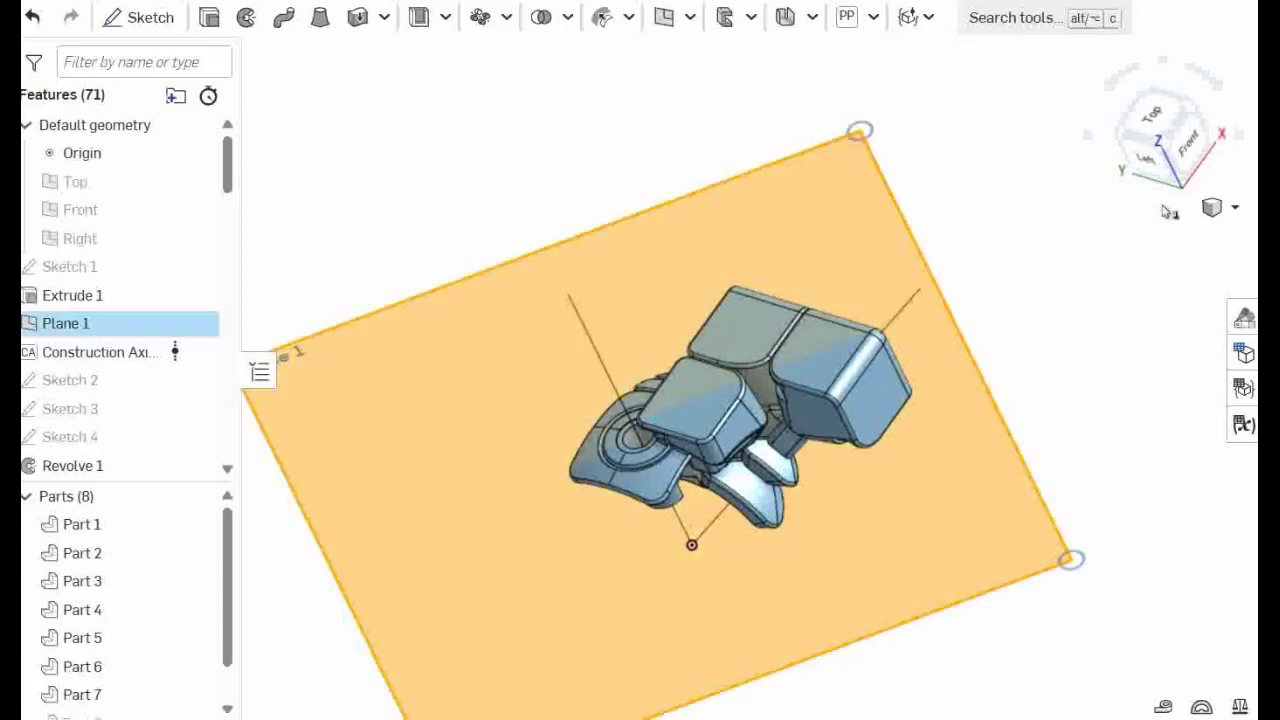
left_click(1214, 206)
left_click(1163, 555)
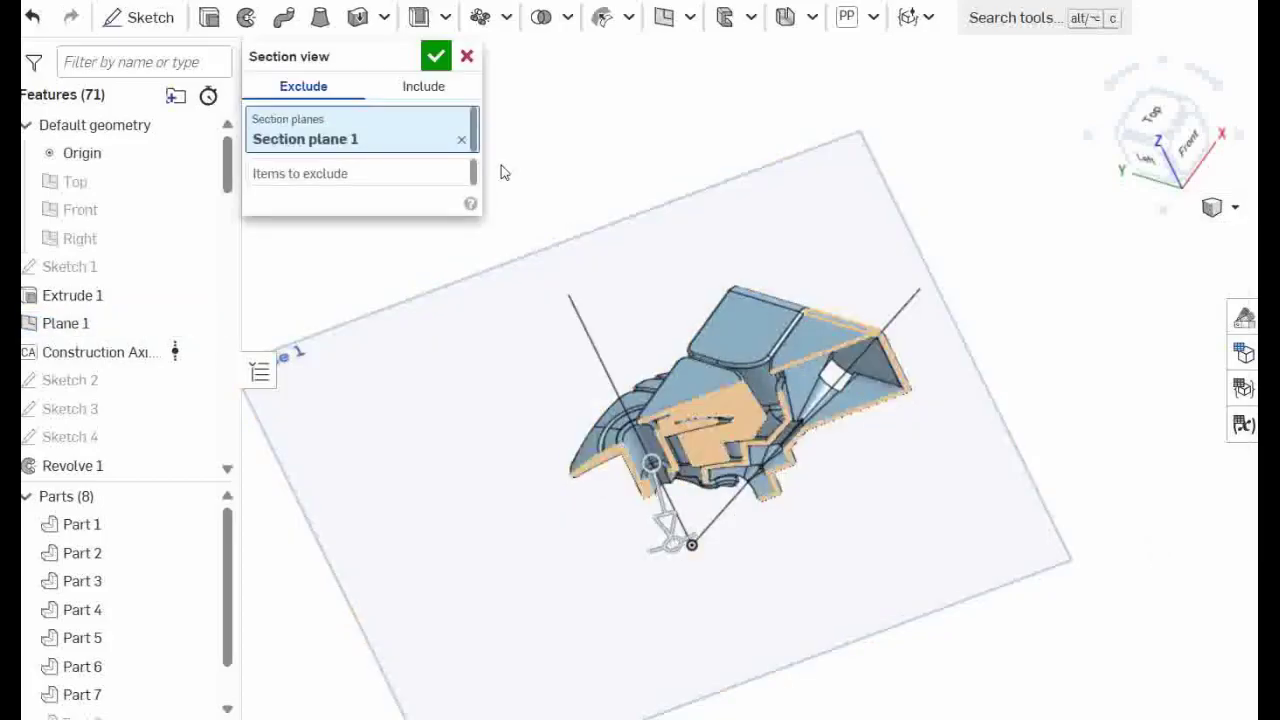
left_click(436, 56)
mouse_move(973, 328)
right_mouse_down()
mouse_move(1016, 336)
mouse_move(691, 104)
right_mouse_up()
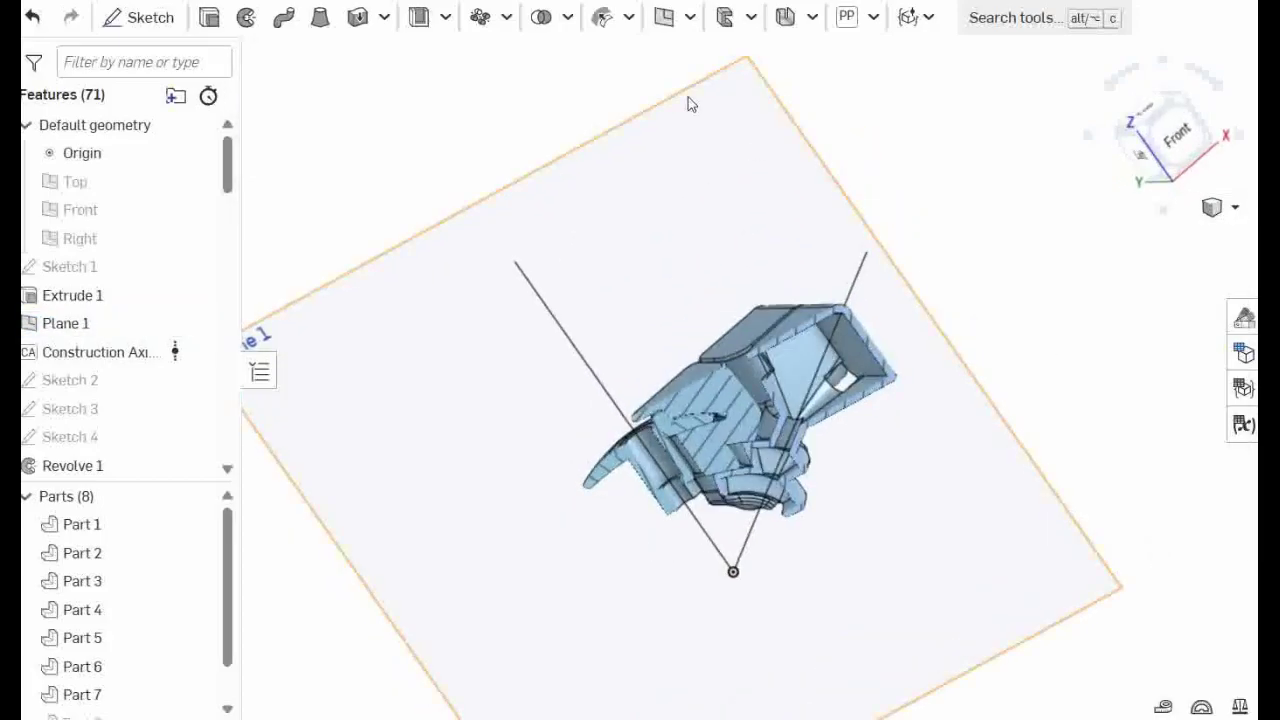
Step: Try to delete two inner side faces of Part 3's narrow stalk cavity with Heal and fillet faces included
left_click(629, 18)
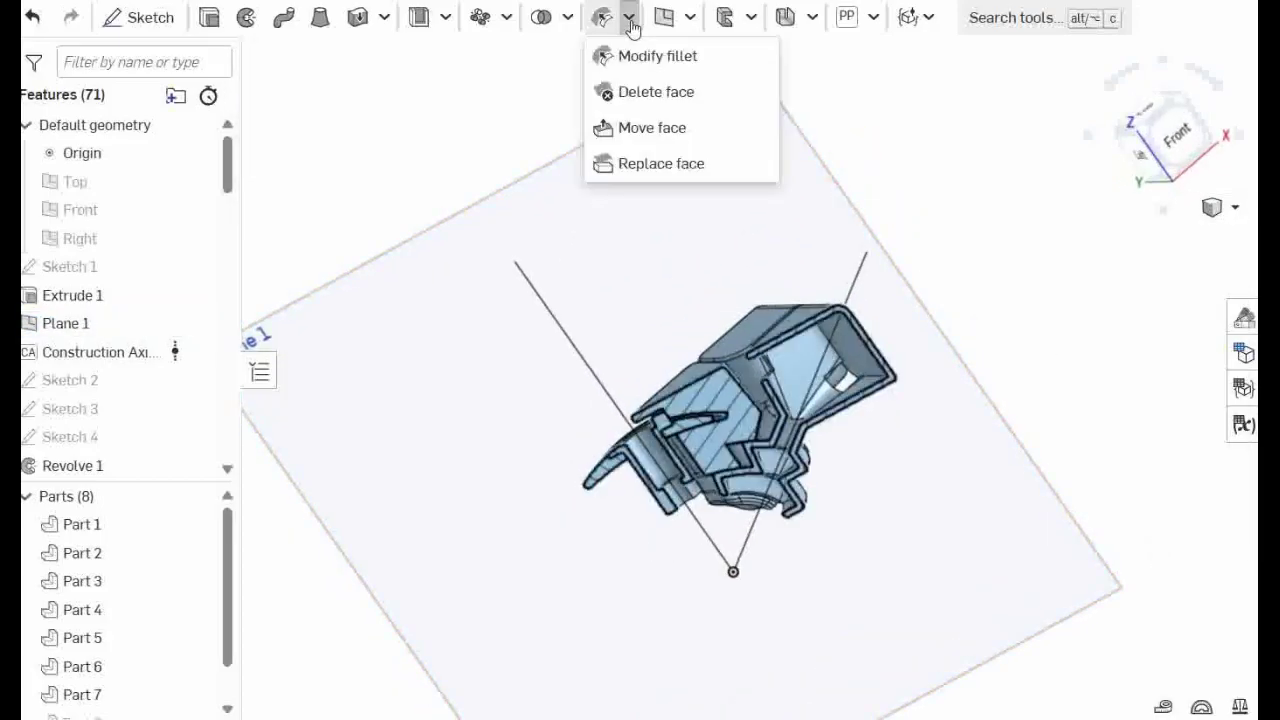
left_click(662, 93)
scroll(880, 390, "up", 5)
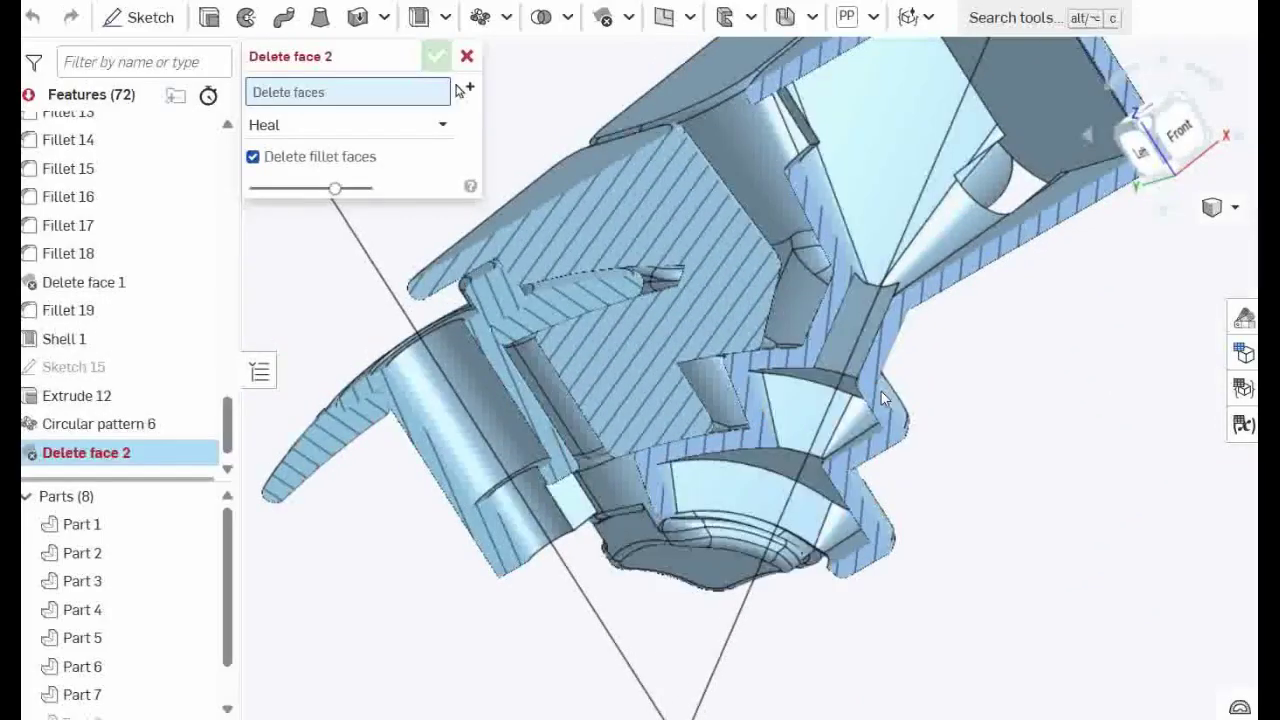
right_click_drag(893, 378, 845, 350)
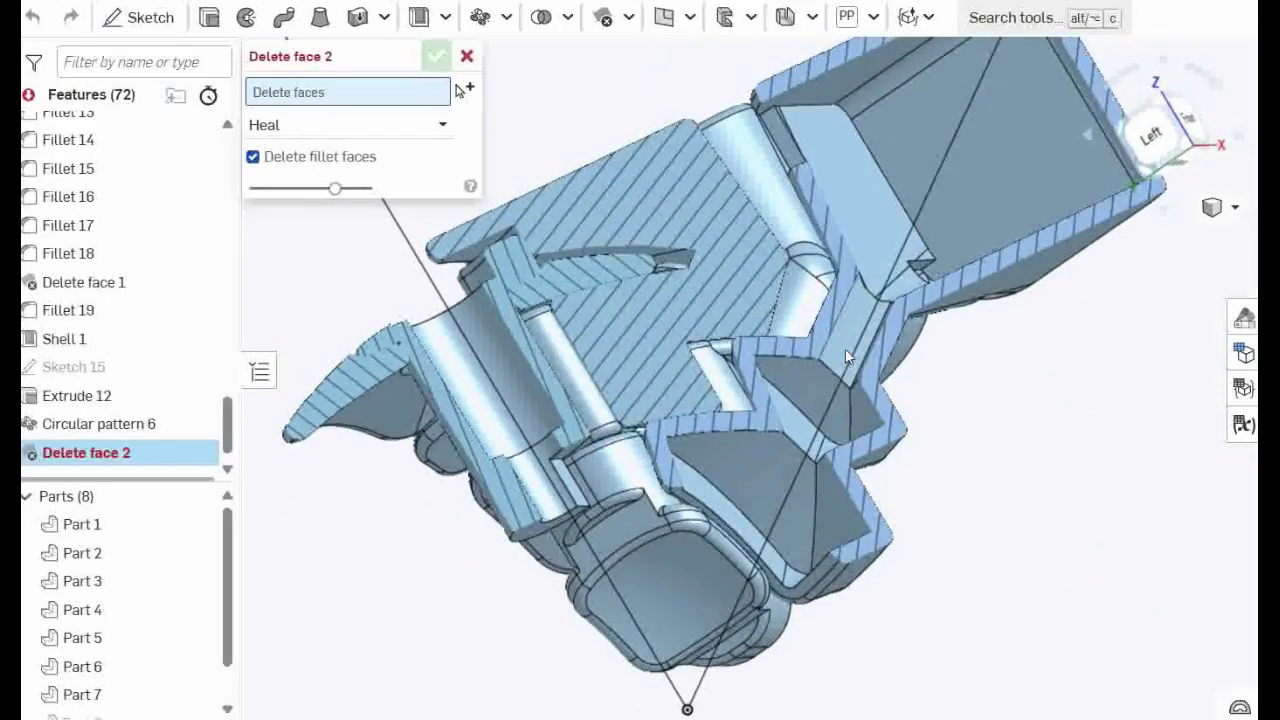
scroll(860, 335, "up", 5)
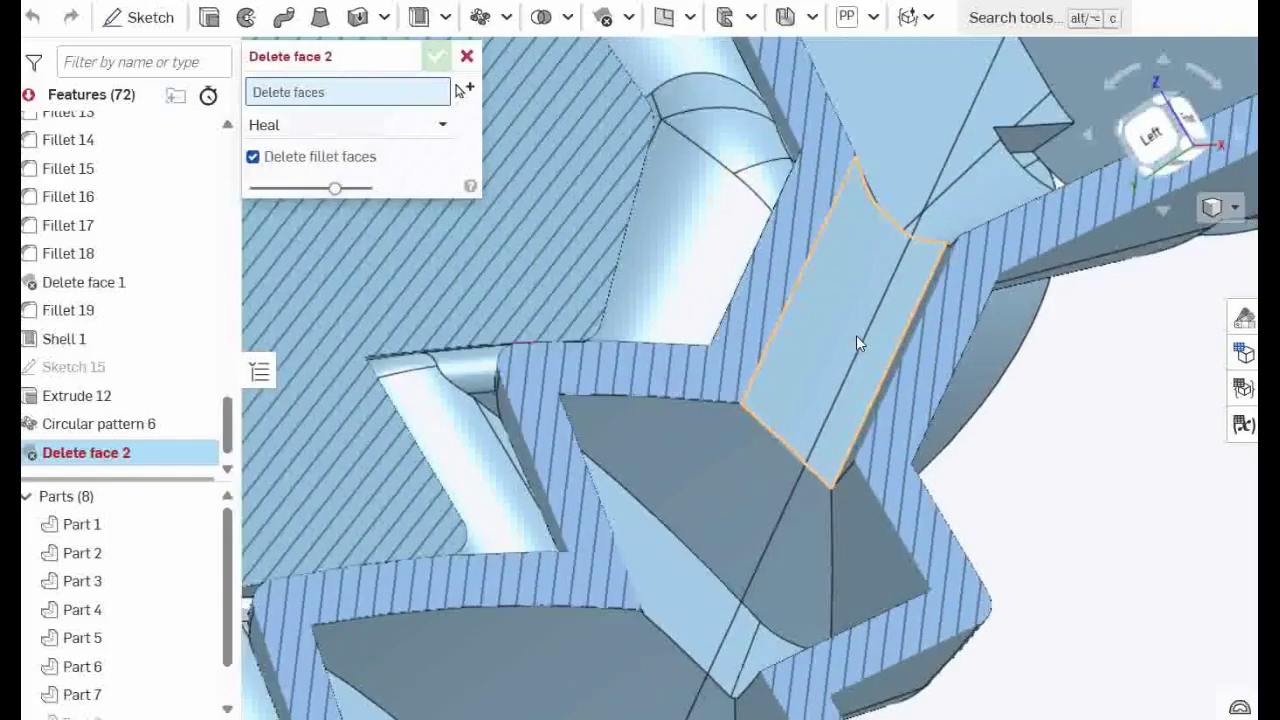
left_click(860, 348)
right_click_drag(860, 348, 900, 396)
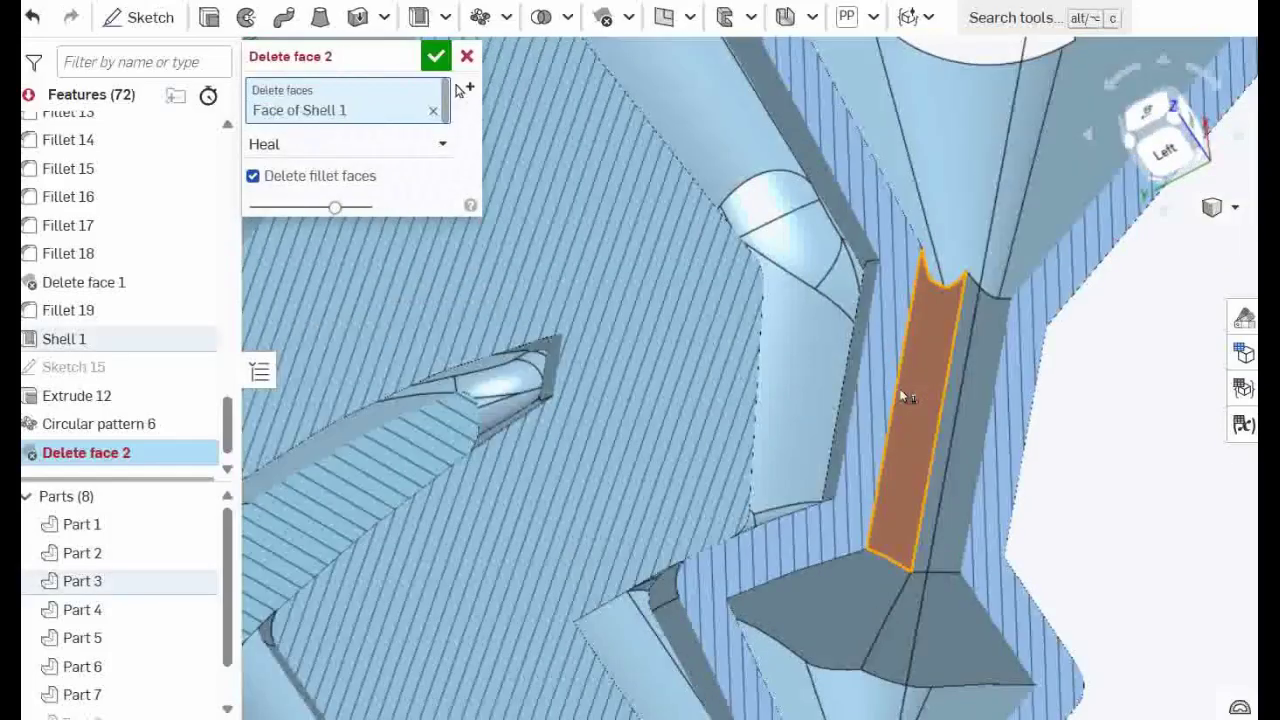
left_click(977, 403)
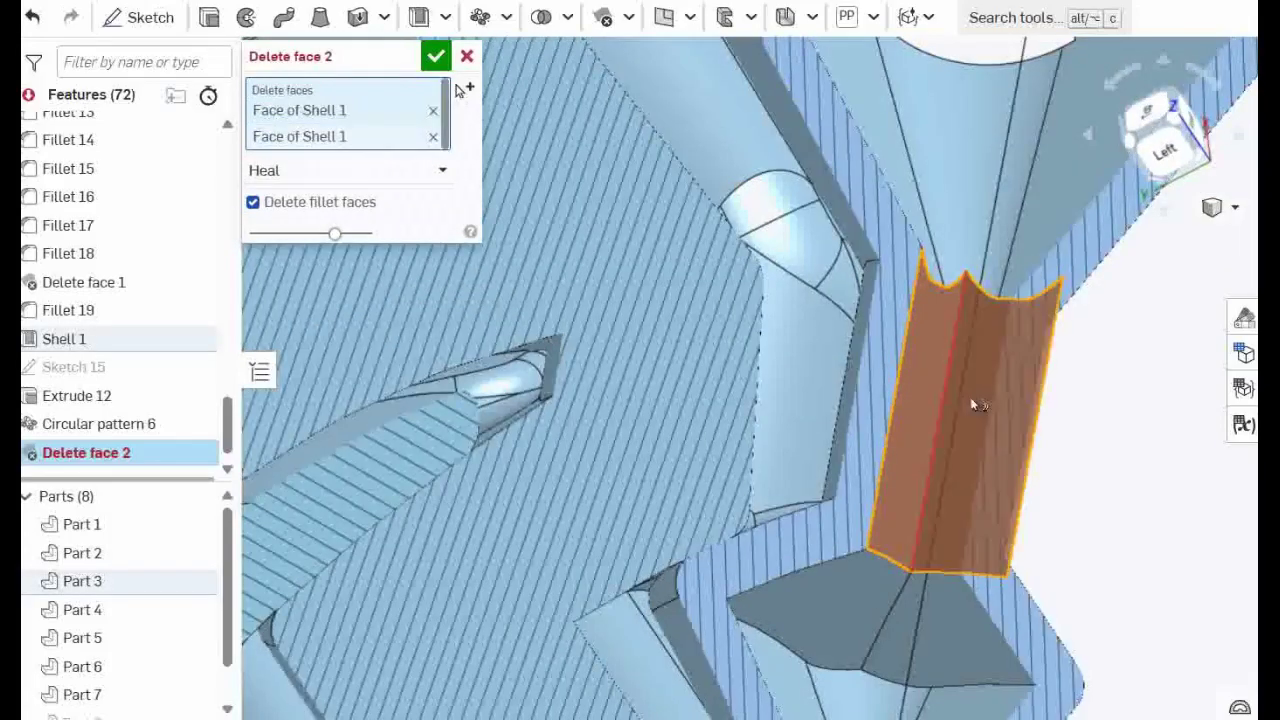
right_click_drag(932, 505, 912, 566)
scroll(905, 566, "down", 5)
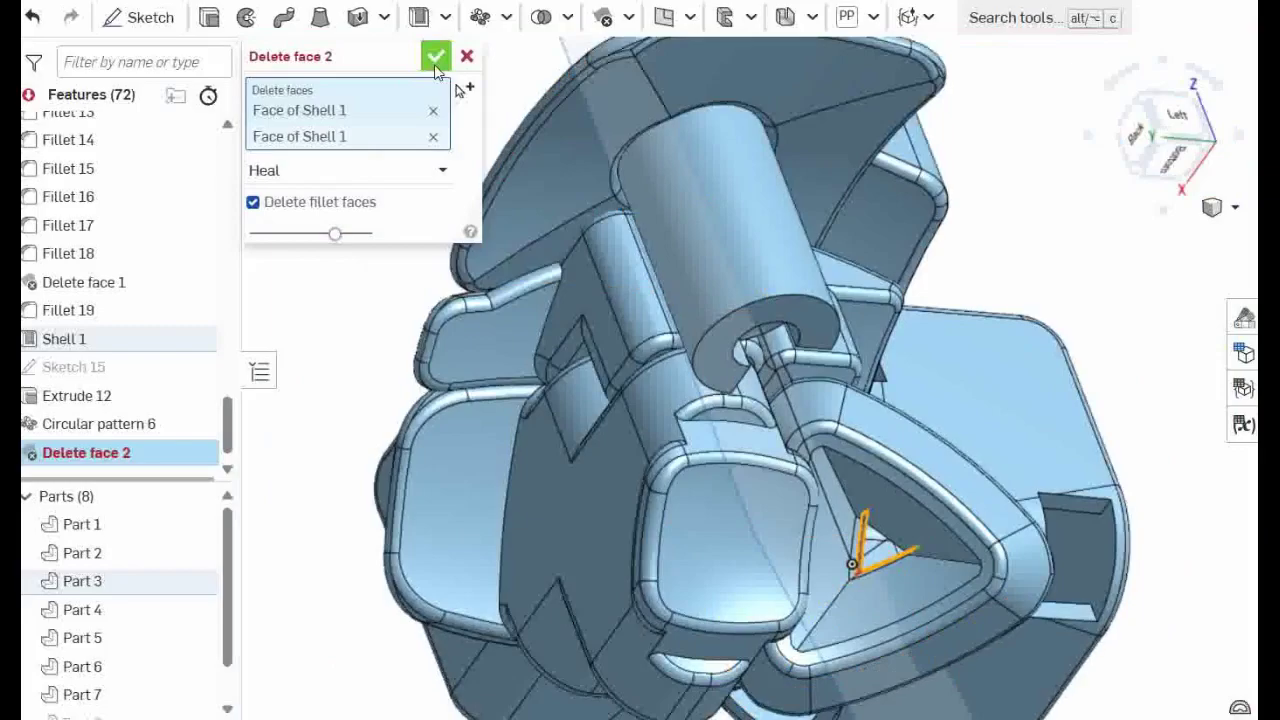
left_click(435, 60)
right_click_drag(885, 440, 871, 457)
scroll(871, 447, "down", 5)
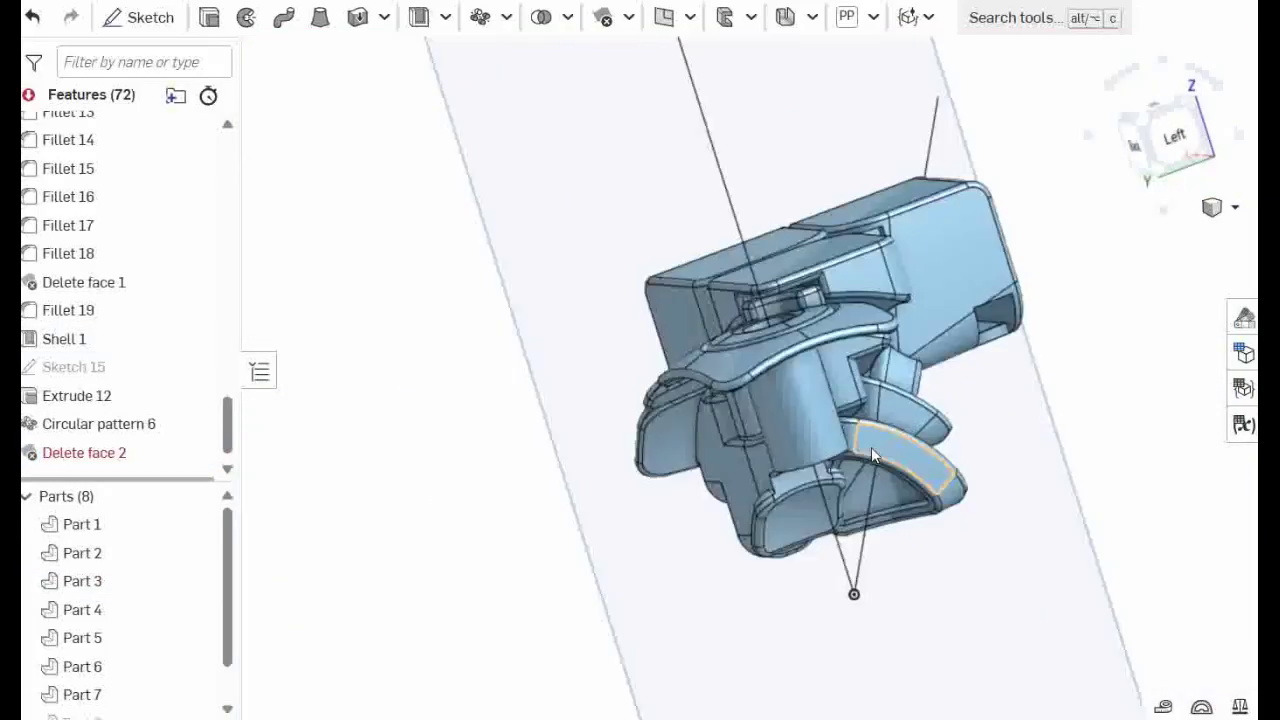
Step: Isolate Part 3 and turn on a section view of it cut along the diagonal plane
right_click(642, 215)
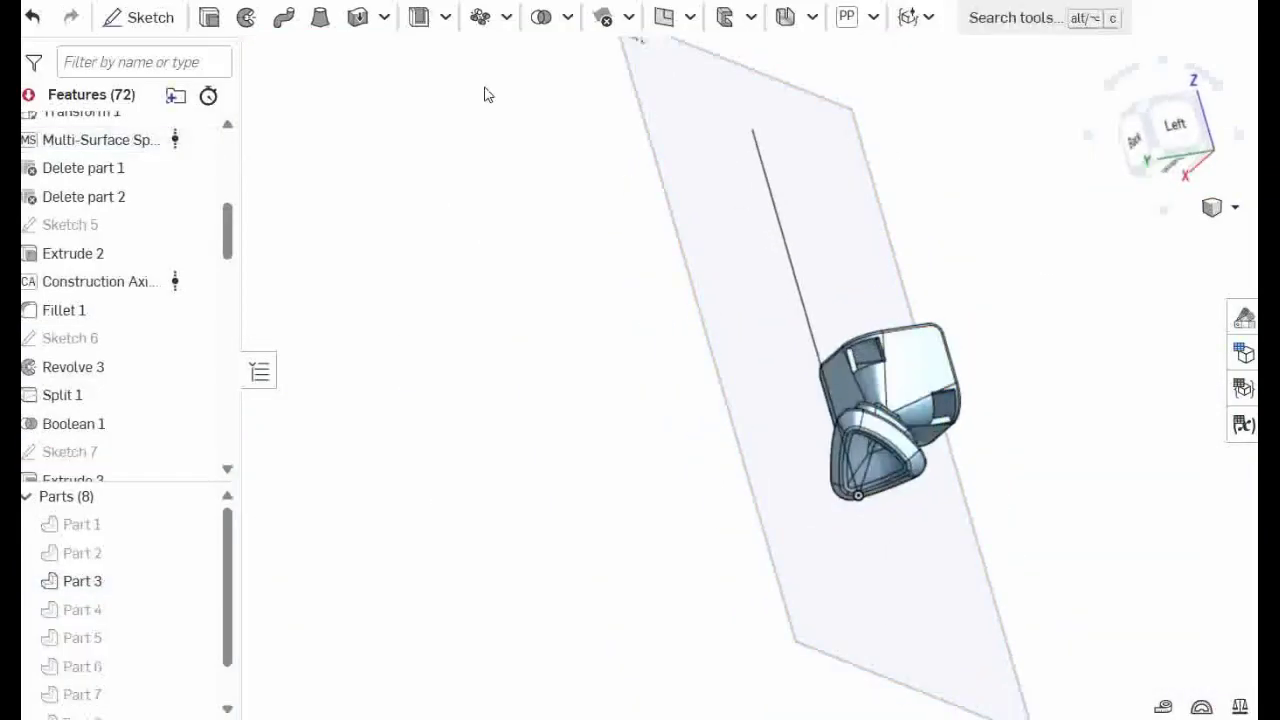
right_click_drag(486, 91, 885, 274)
left_click(885, 274)
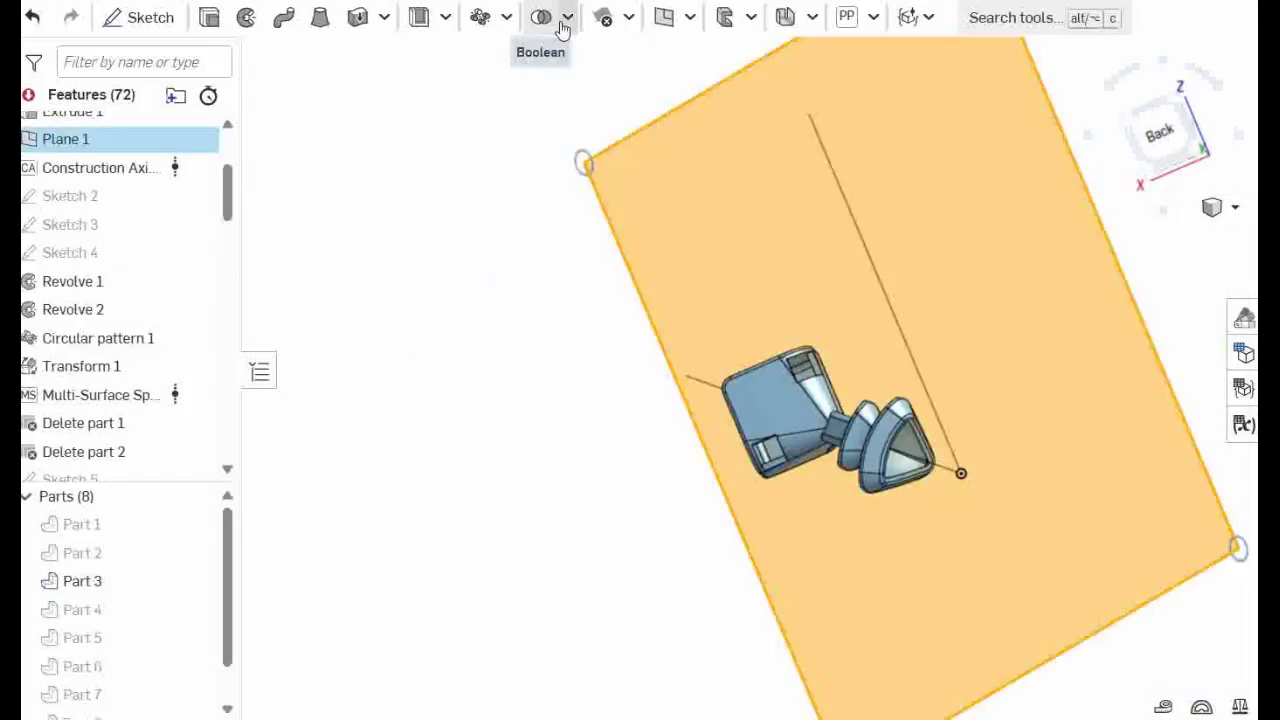
left_click(1234, 208)
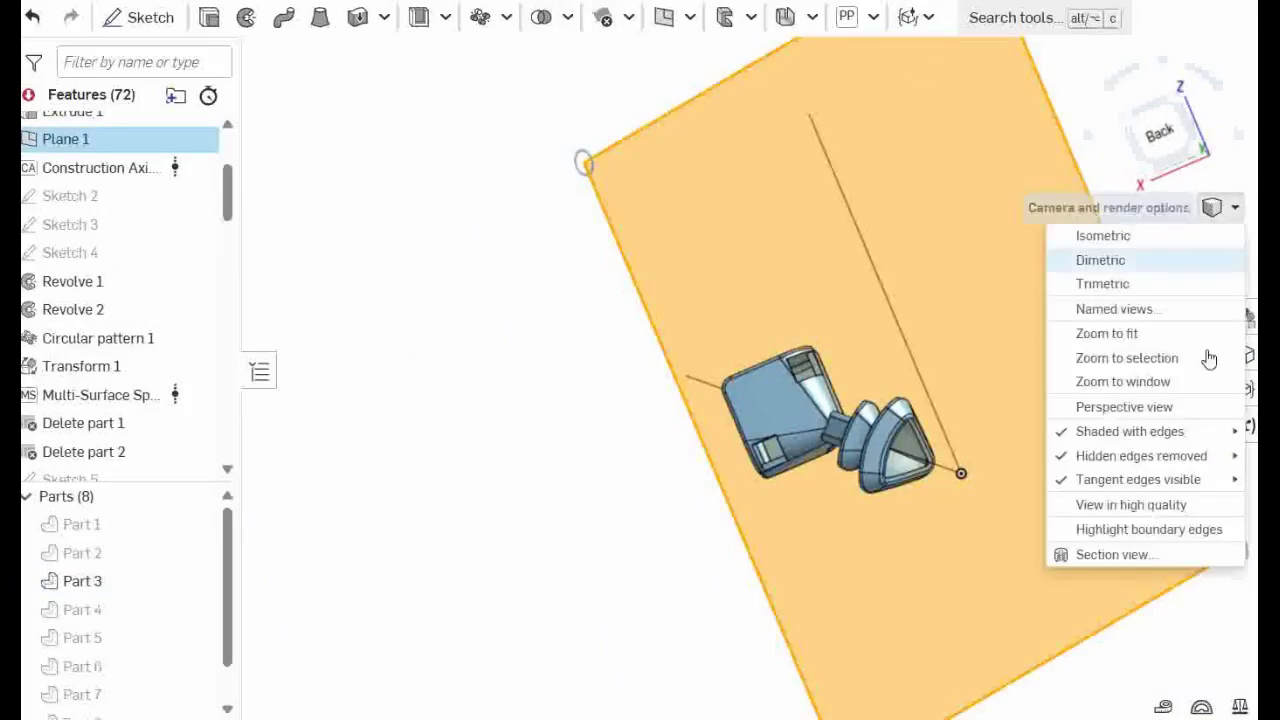
left_click(1190, 556)
left_click(436, 56)
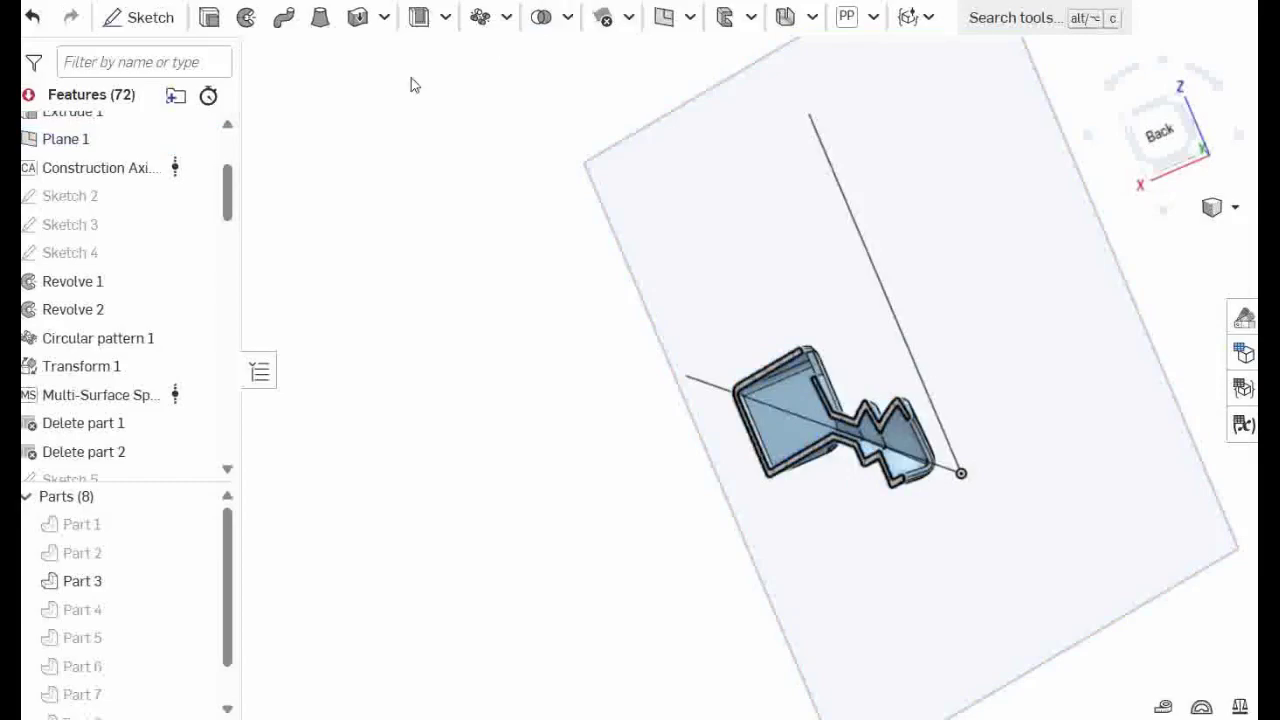
Step: Edit the failed Delete face feature and add the third inner side face of Part 3's stalk cavity, keeping Heal and fillet deletion
scroll(226, 300, "down", 15)
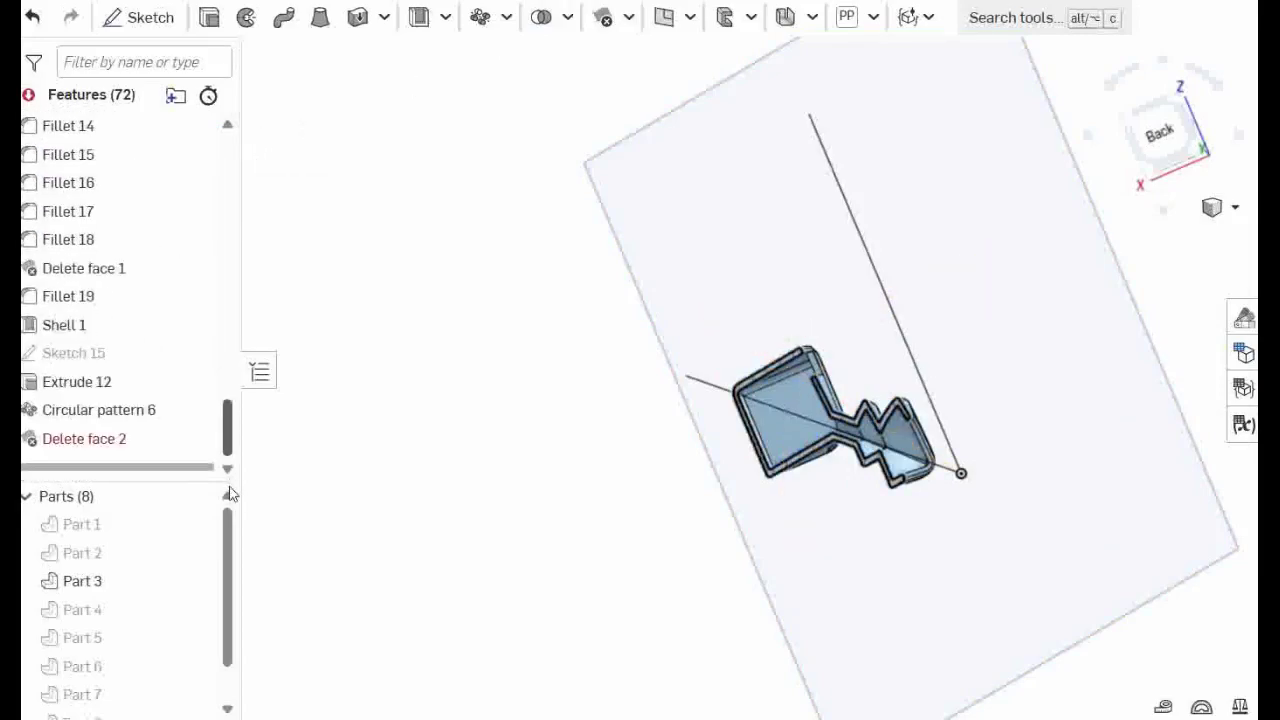
right_click(72, 450)
left_click(115, 491)
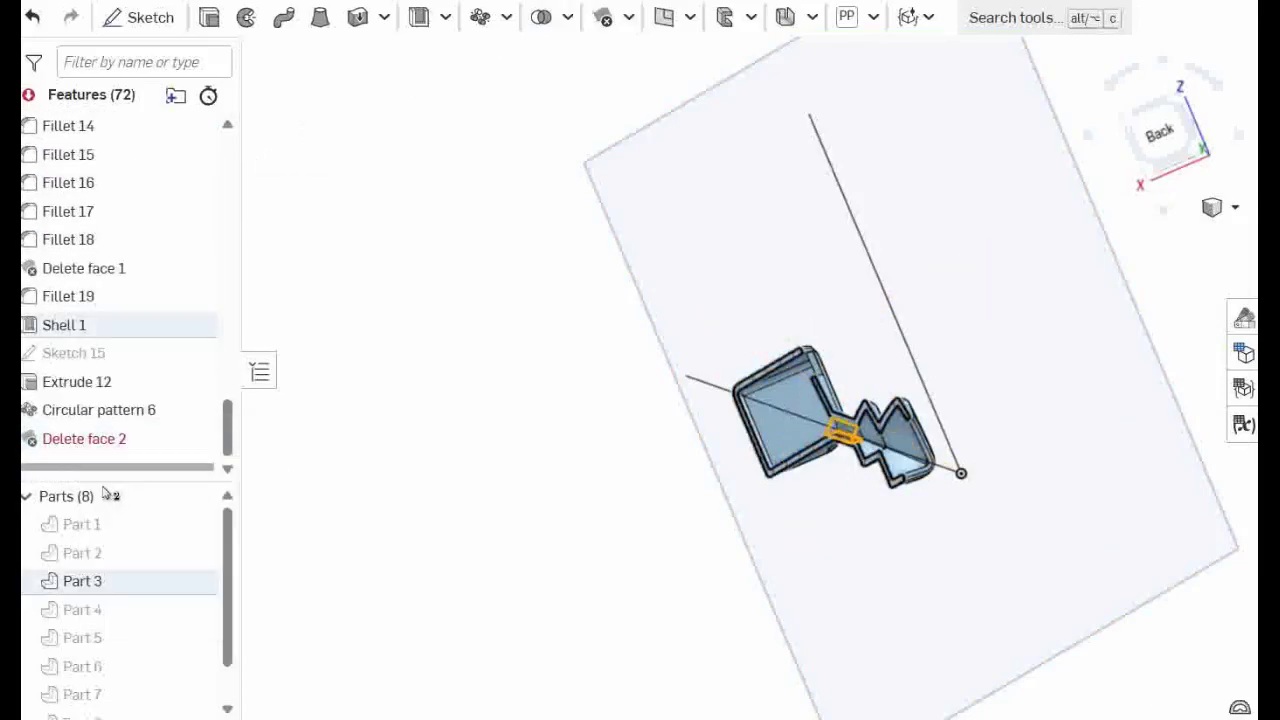
scroll(855, 437, "up", 5)
scroll(855, 437, "up", 3)
scroll(958, 430, "up", 5)
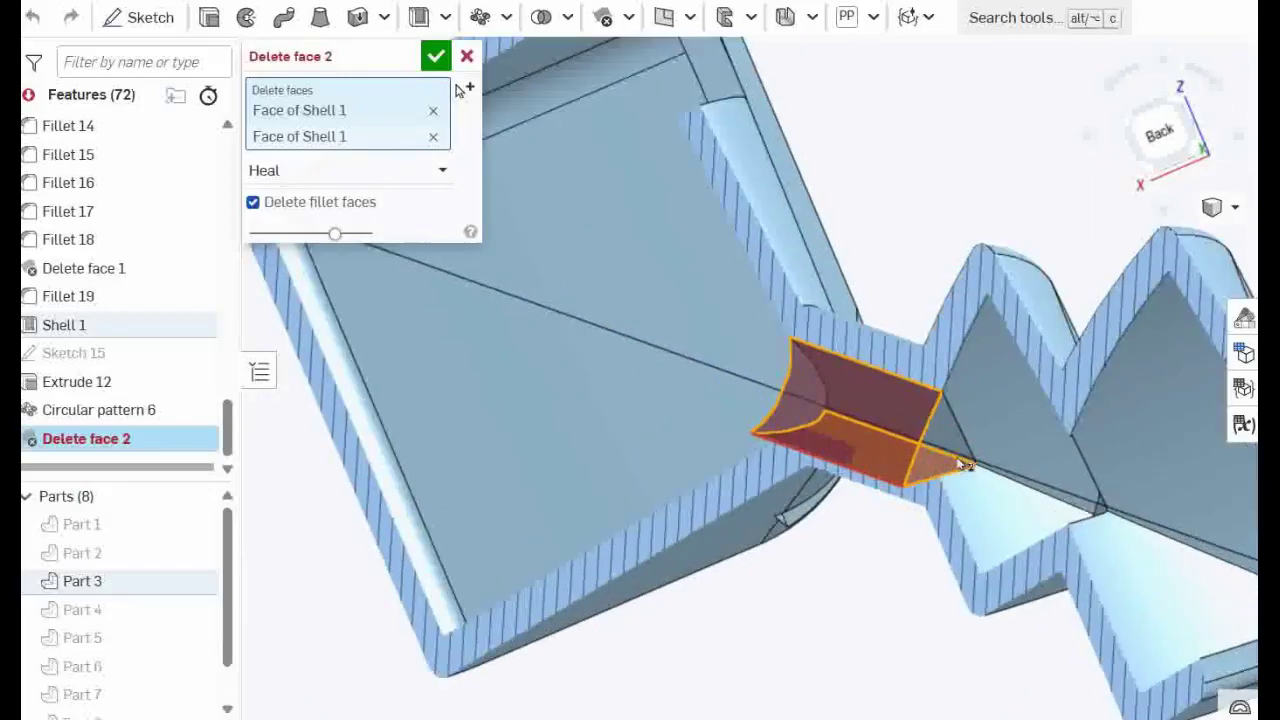
left_click(948, 400)
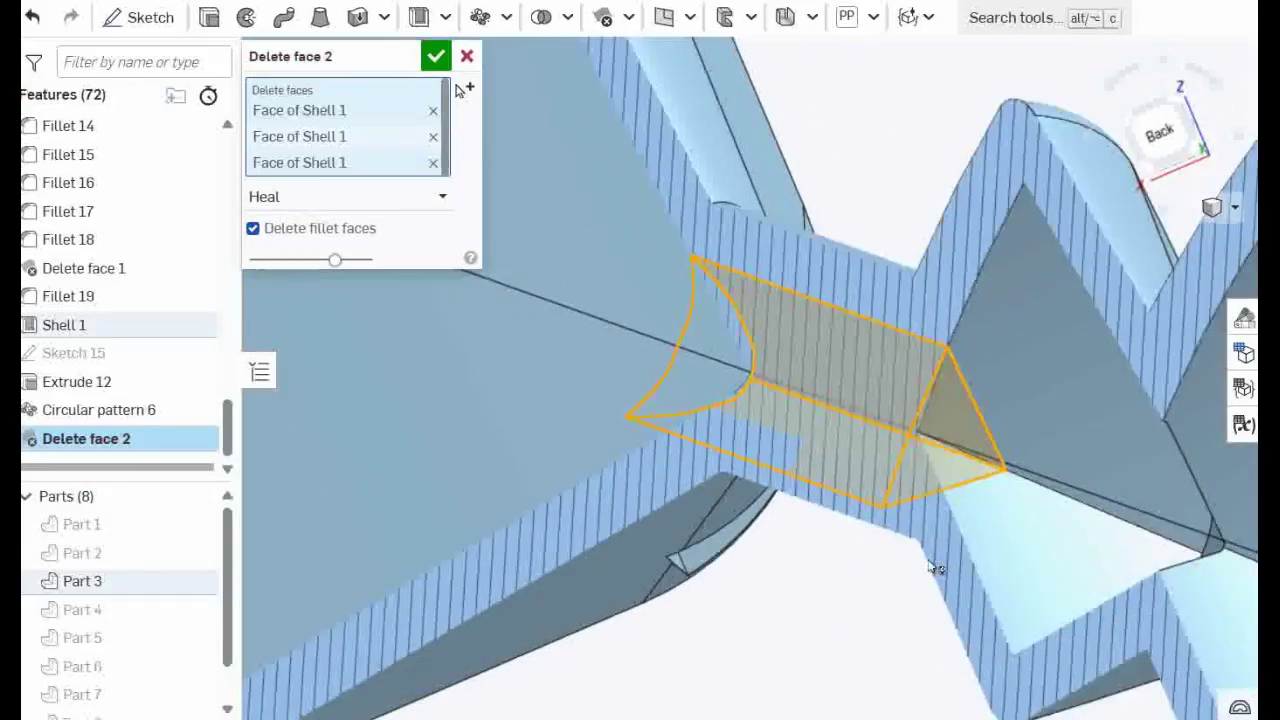
scroll(585, 505, "down", 3)
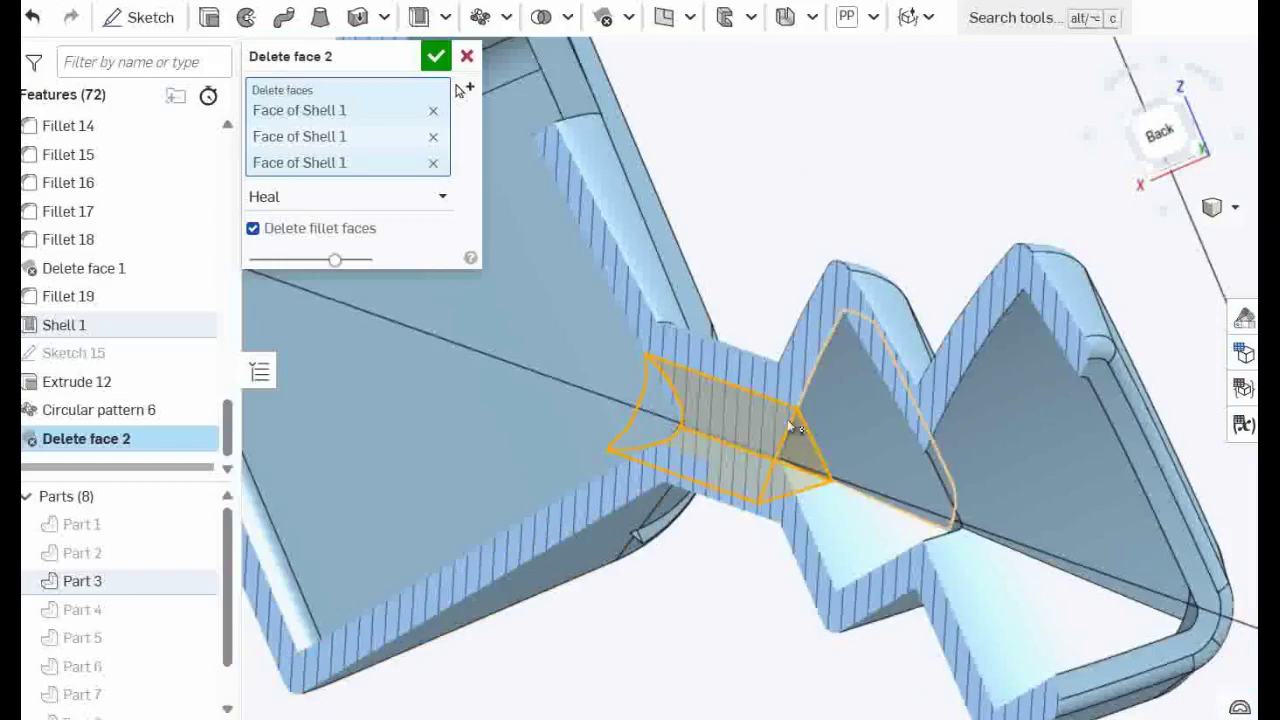
scroll(807, 433, "down", 5)
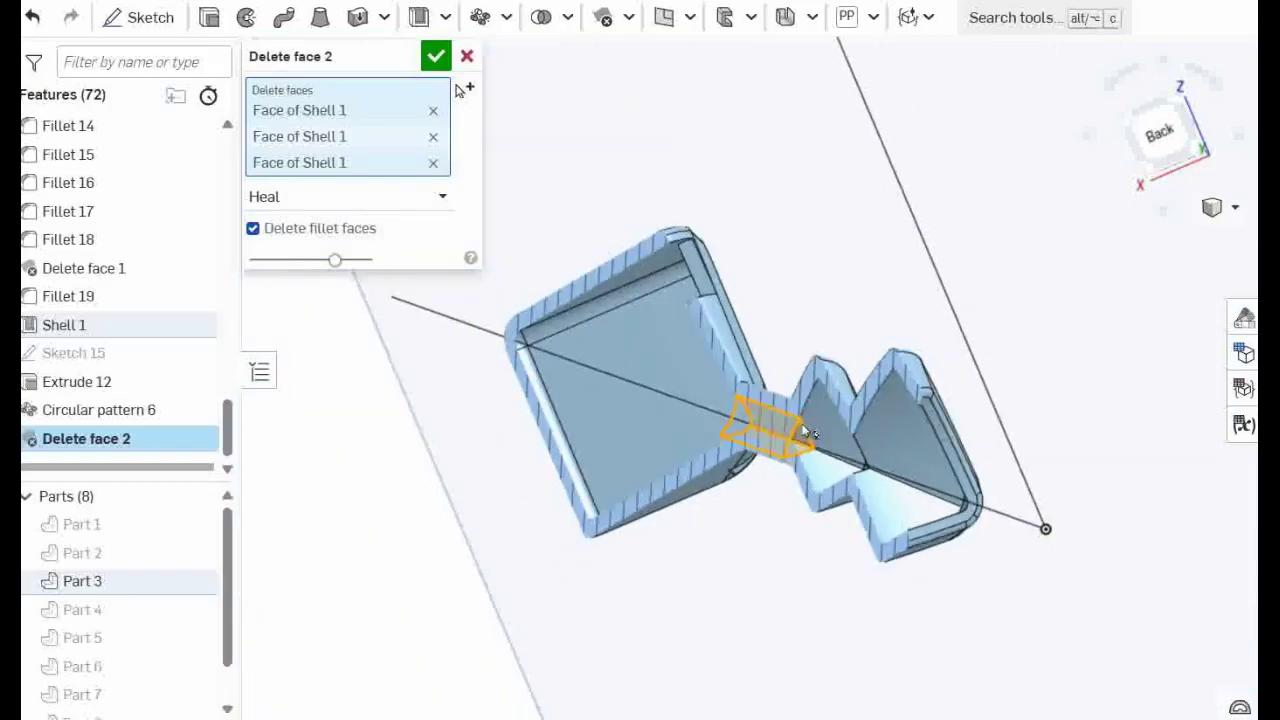
left_click(435, 60)
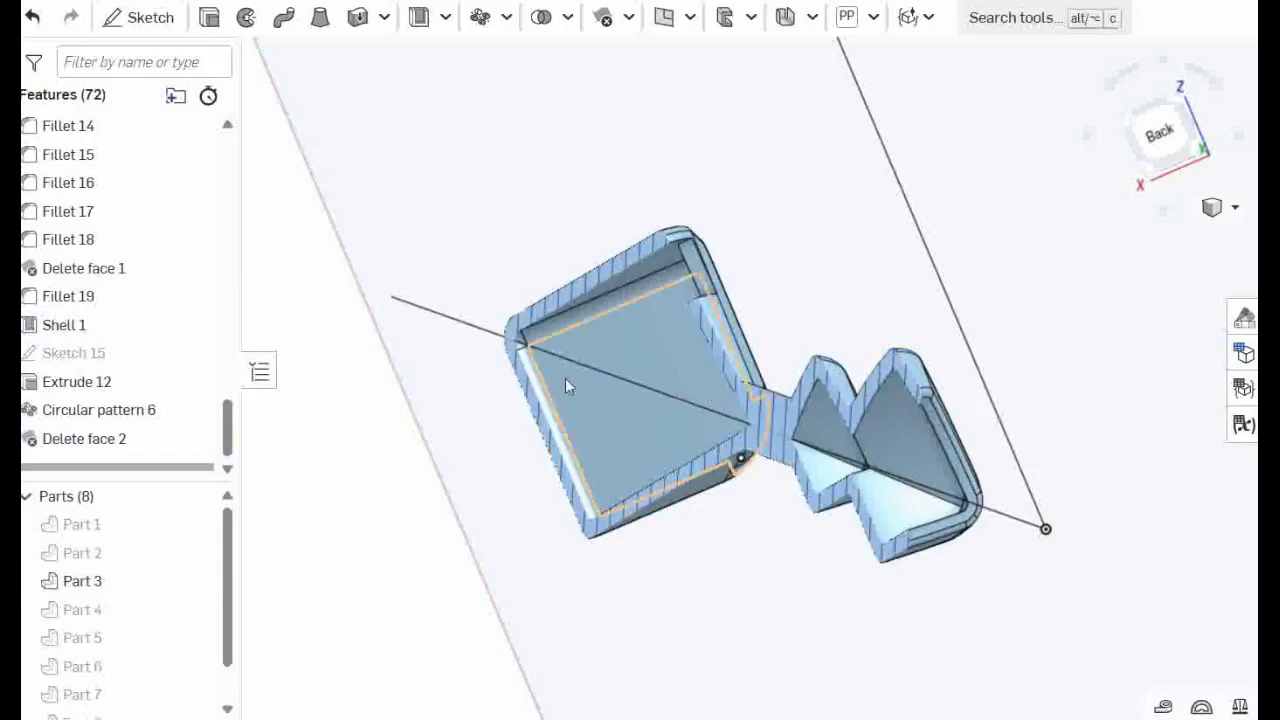
Step: Inspect Part 3's stalk in the section view and show all hidden parts again
scroll(712, 442, "up", 5)
mouse_move(867, 428)
right_mouse_down()
mouse_move(668, 317)
mouse_move(815, 355)
right_mouse_up()
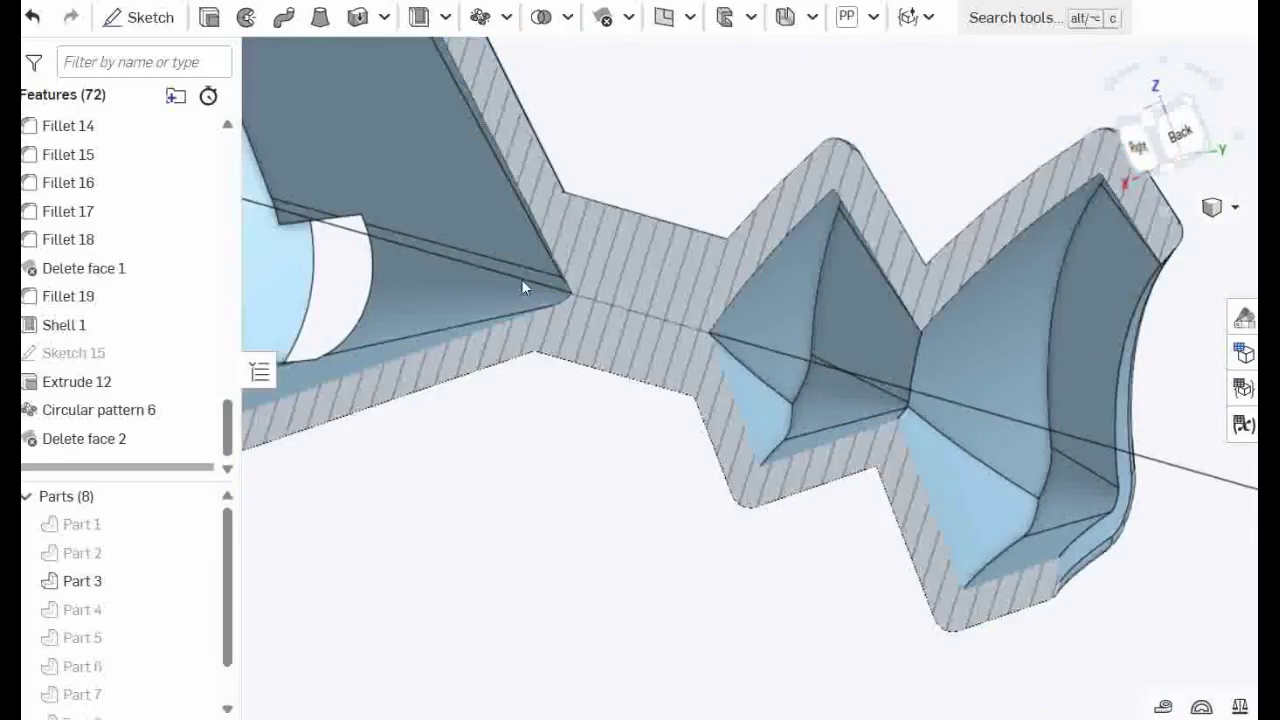
scroll(596, 280, "down", 5)
scroll(506, 334, "down", 4)
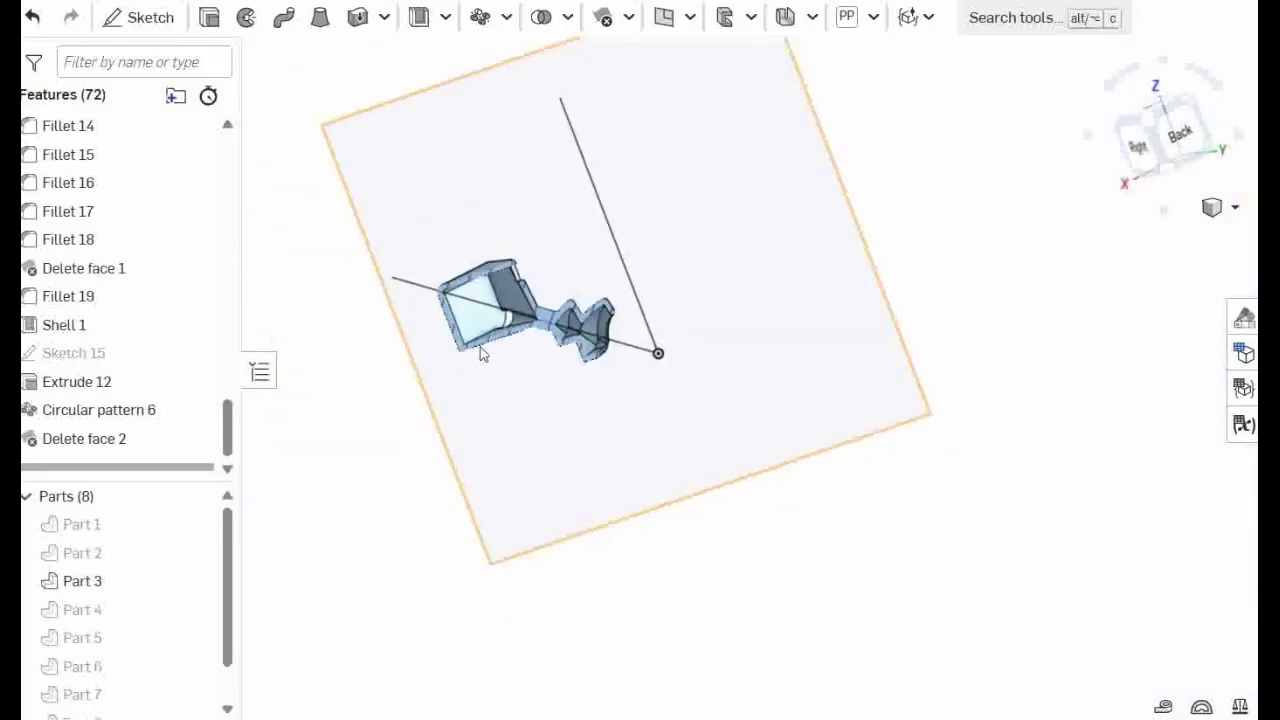
right_click(982, 168)
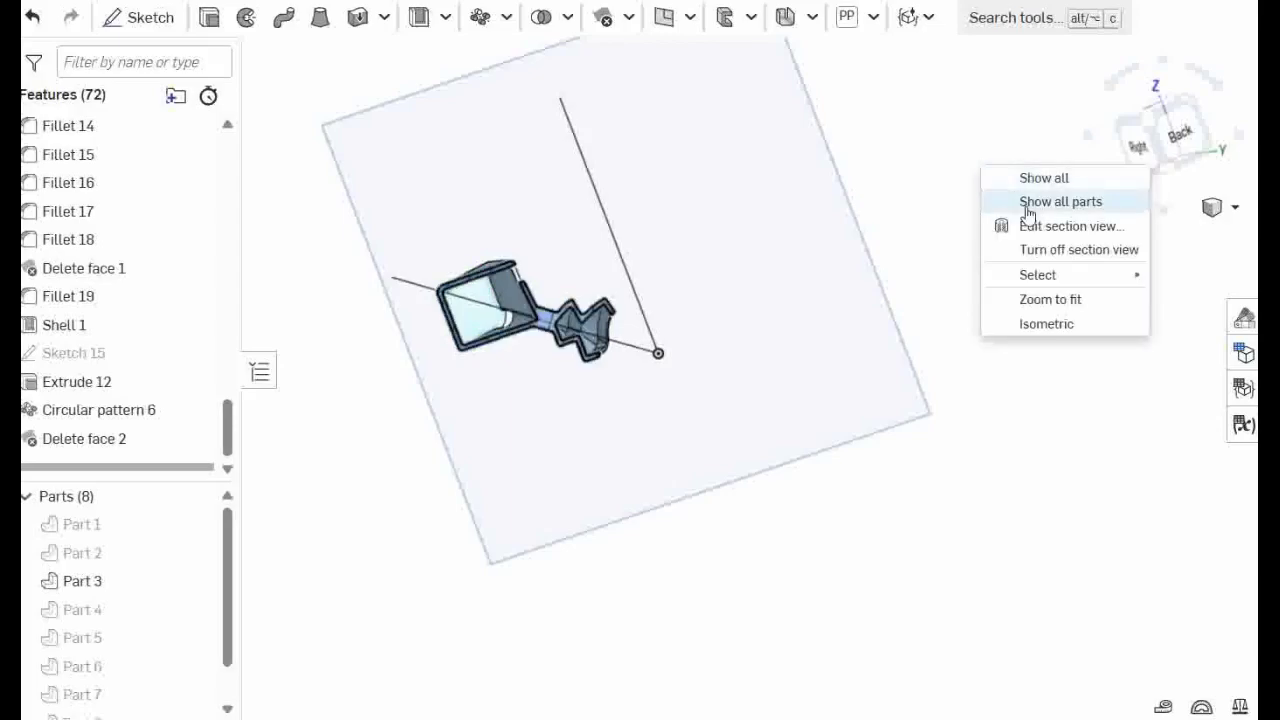
left_click(1026, 200)
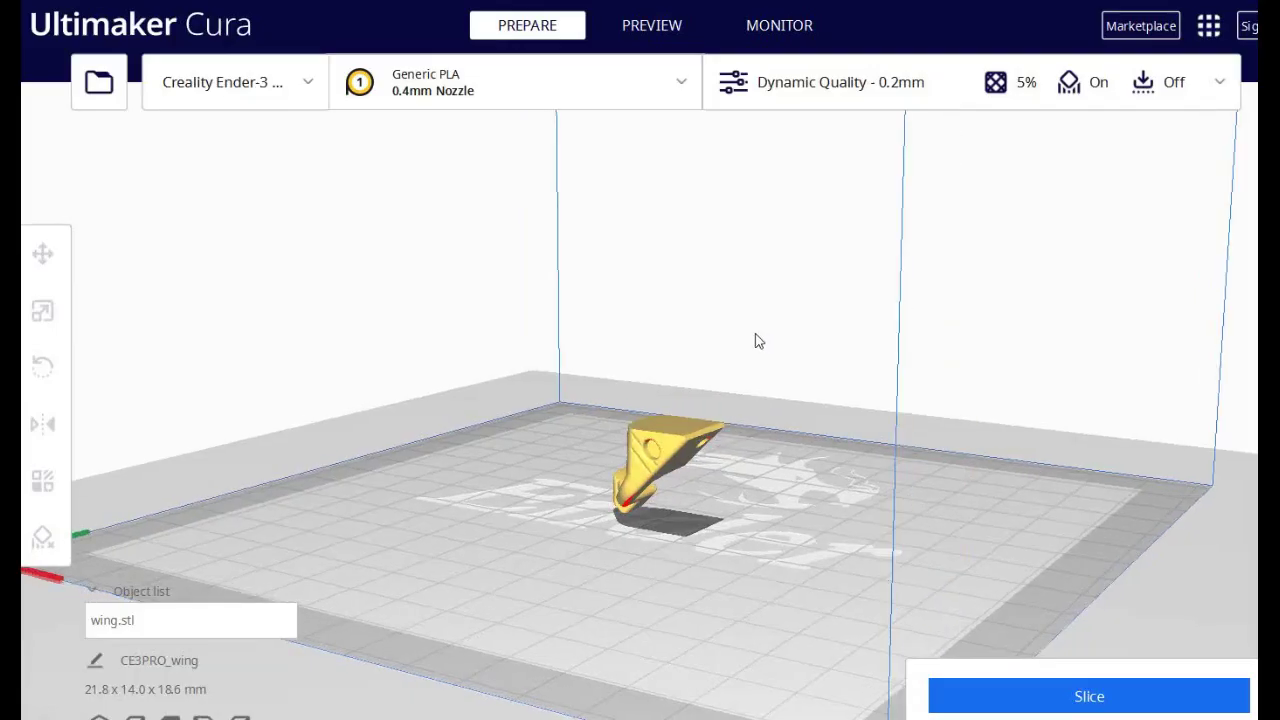
Step: Switch to Ultimaker Cura and examine the wing.stl model's orientation on the build plate
right_click_drag(757, 334, 763, 336)
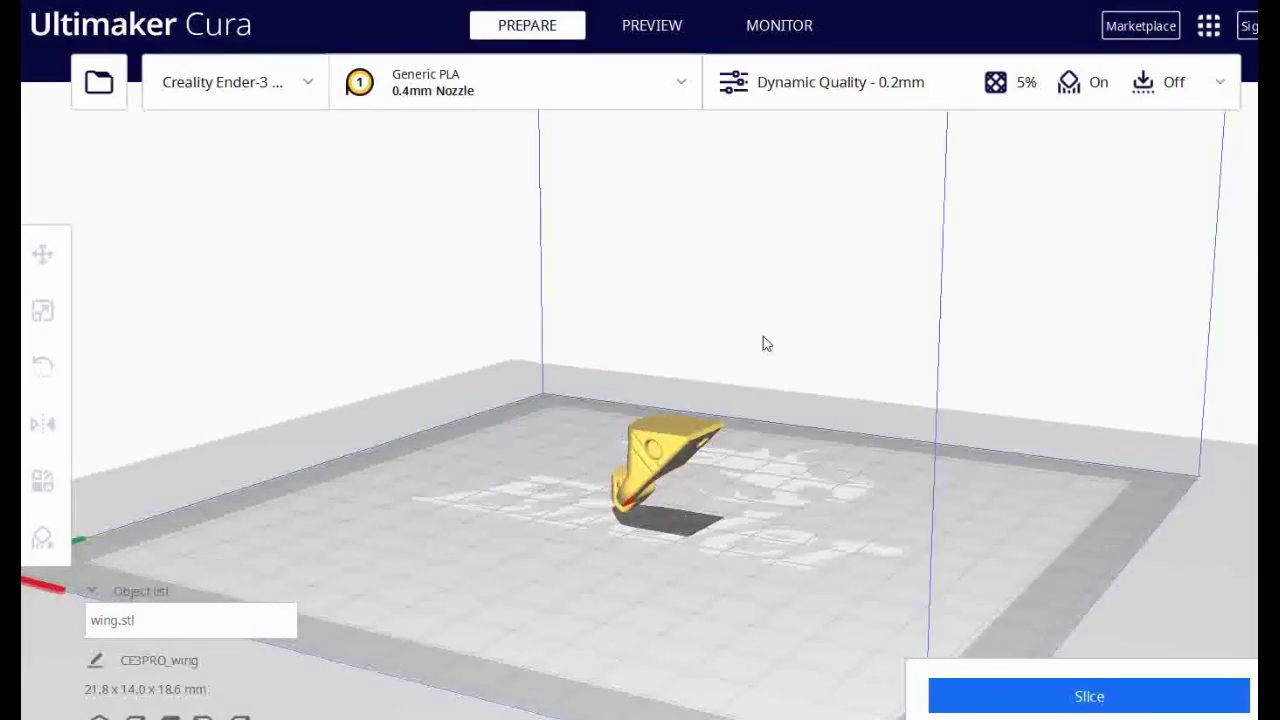
right_click_drag(763, 336, 784, 359)
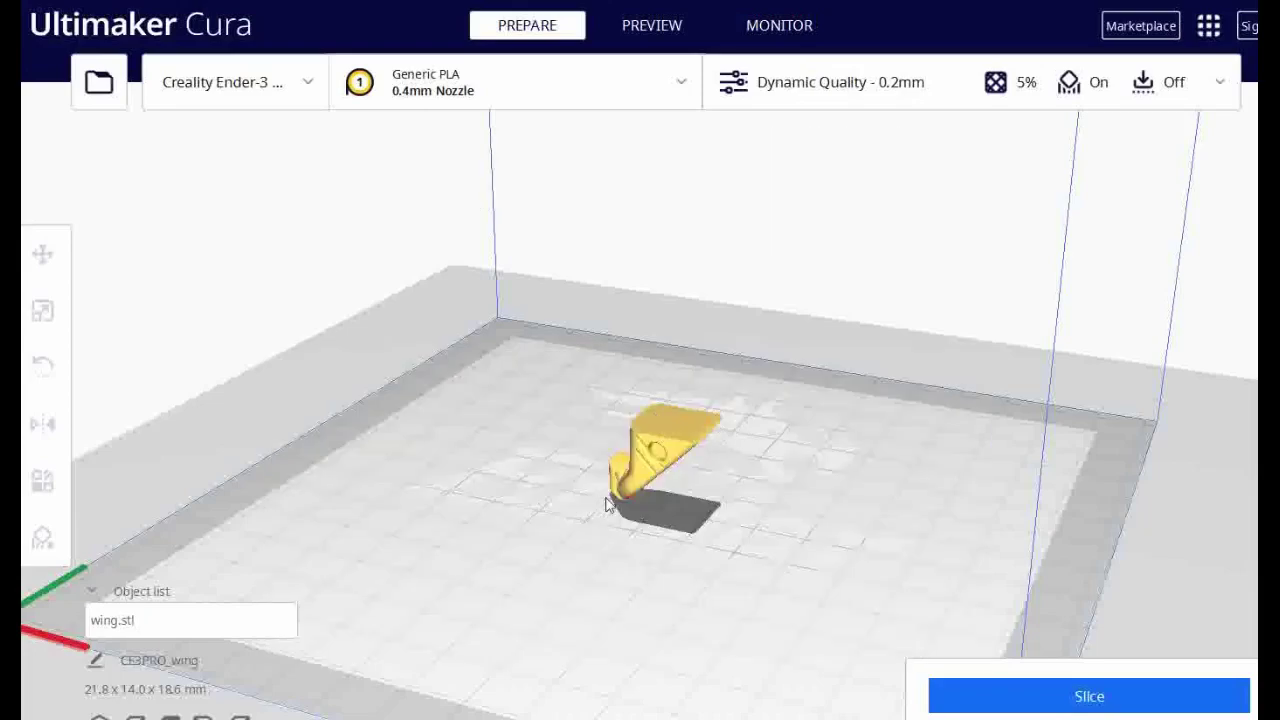
right_click_drag(743, 496, 802, 498)
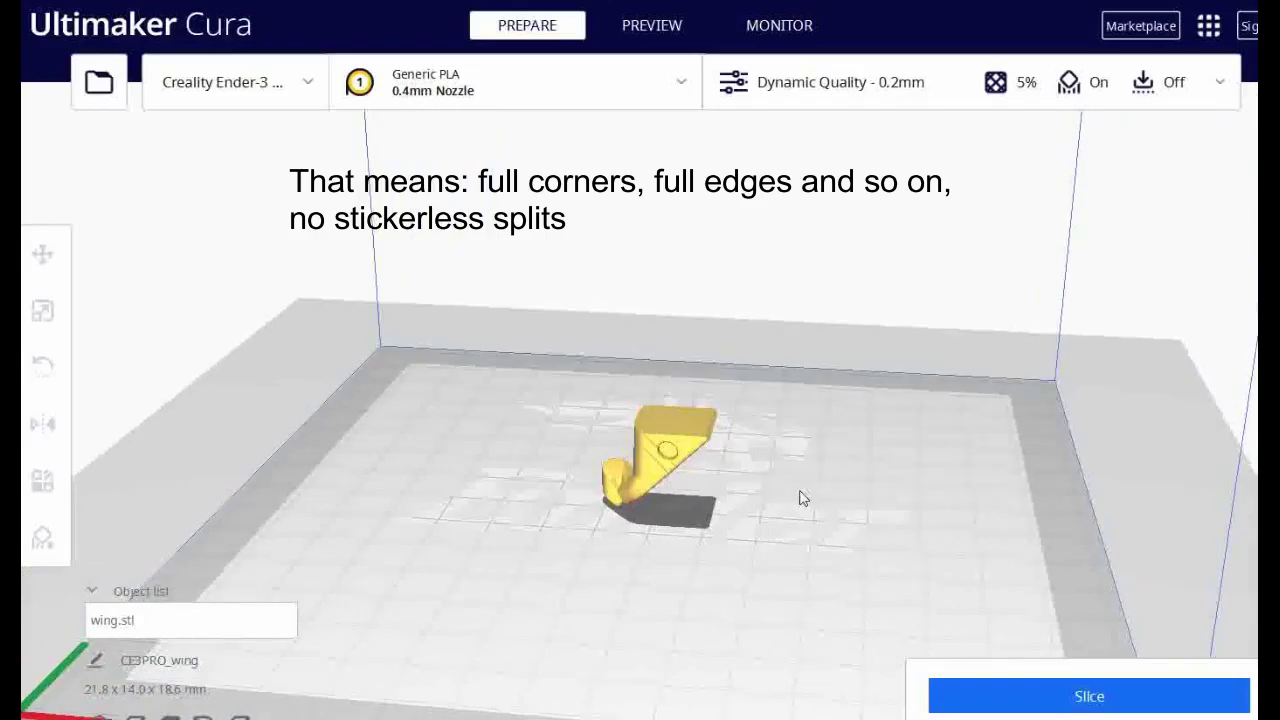
right_click_drag(725, 428, 777, 489)
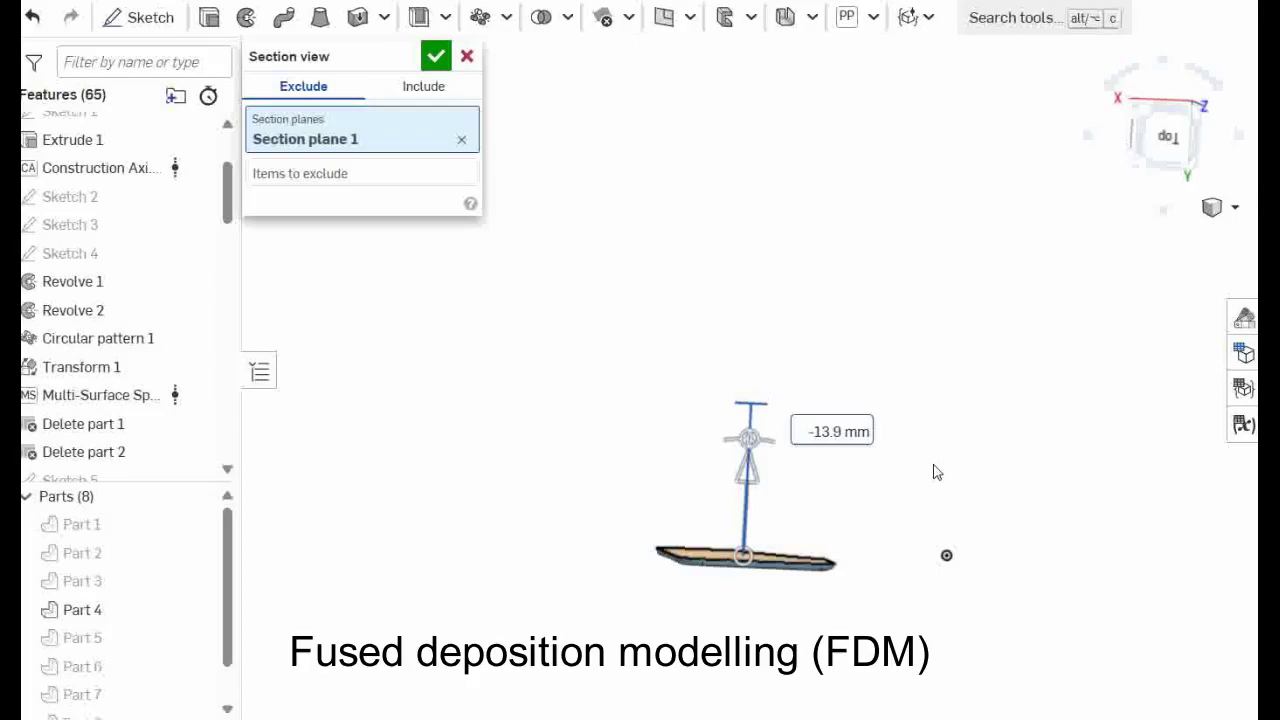
Step: Switch to Onshape and move Part 4's section plane to an offset of about -10.4 mm, examining the cross-section
right_click_drag(930, 470, 971, 500)
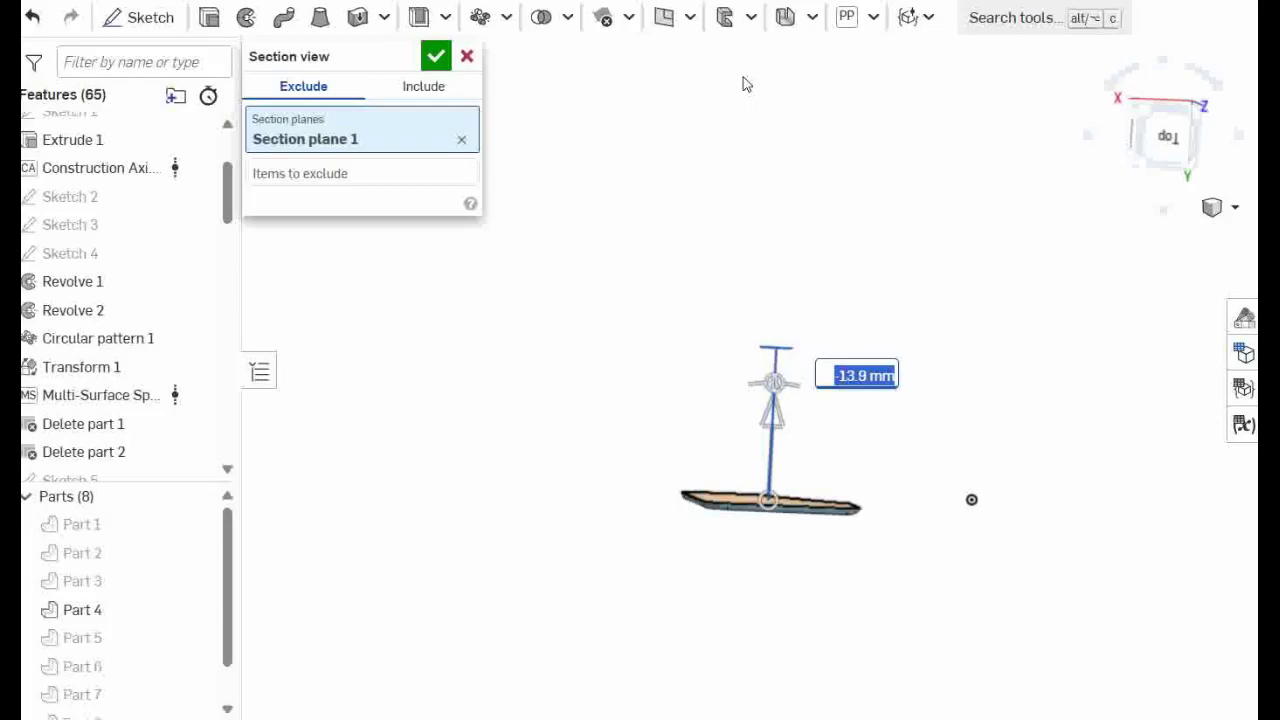
right_click_drag(712, 443, 718, 497)
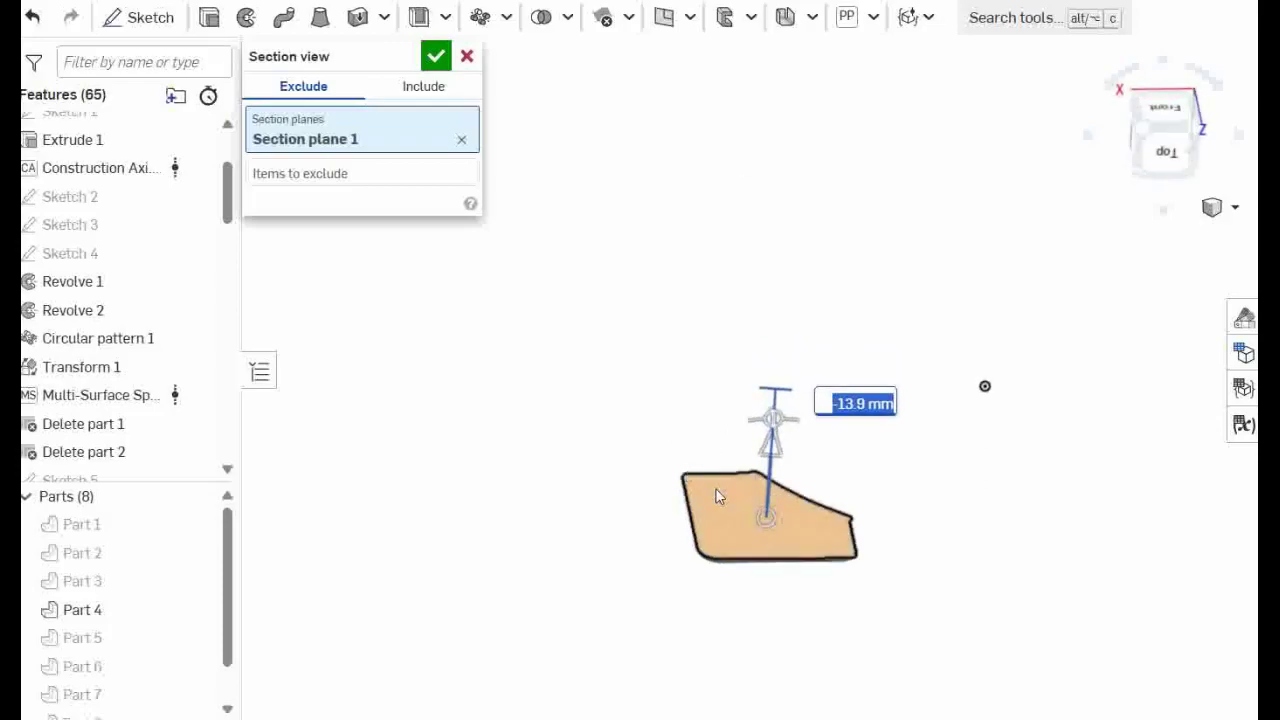
right_click_drag(950, 542, 948, 513)
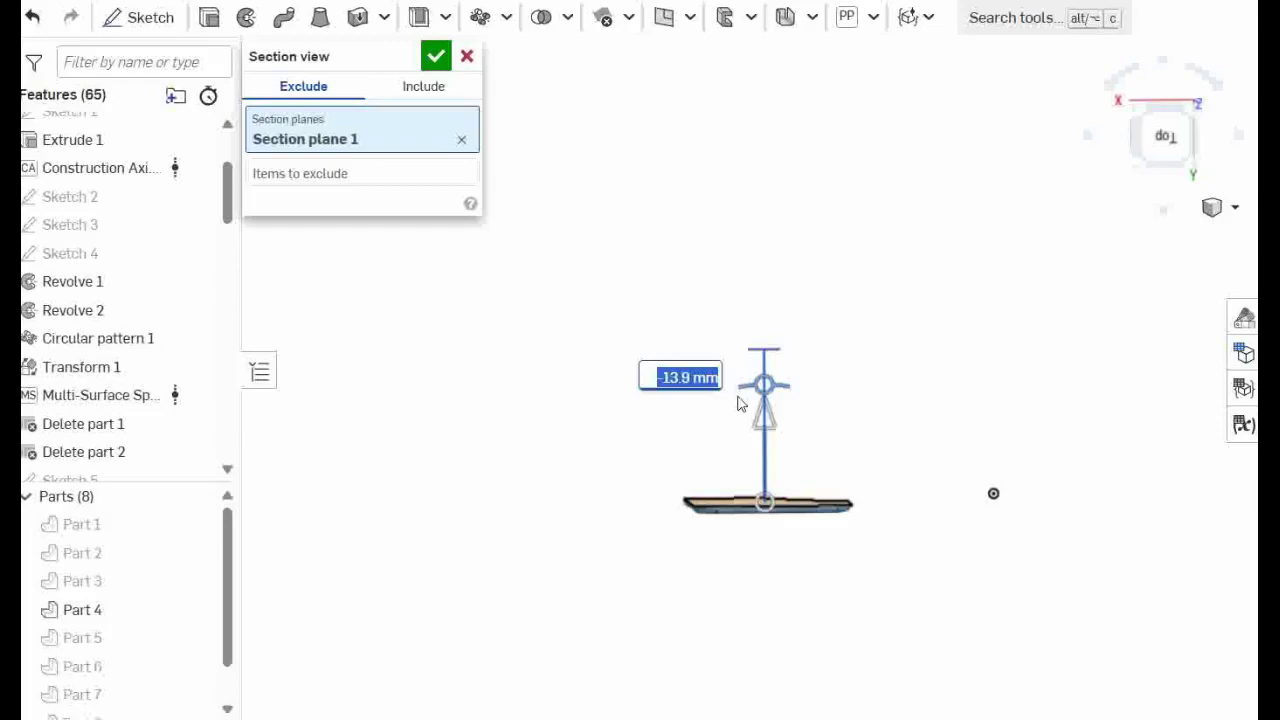
left_click_drag(762, 420, 762, 411)
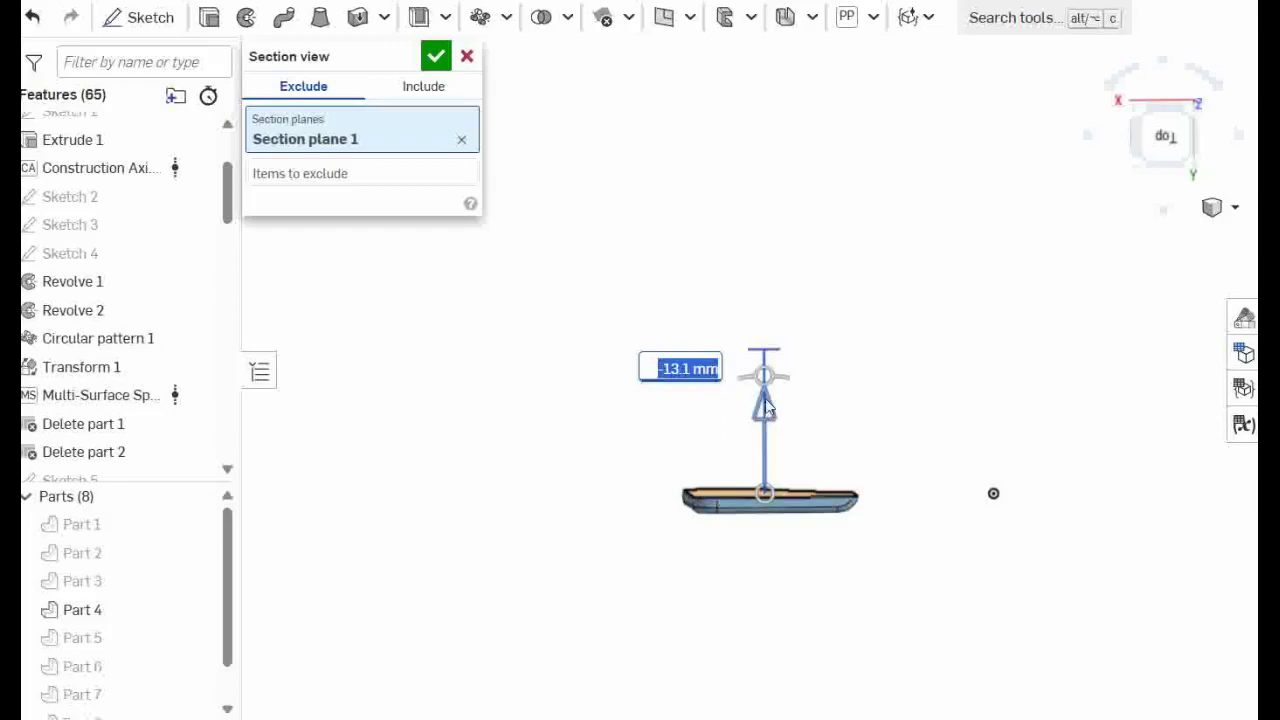
left_click_drag(767, 405, 770, 383)
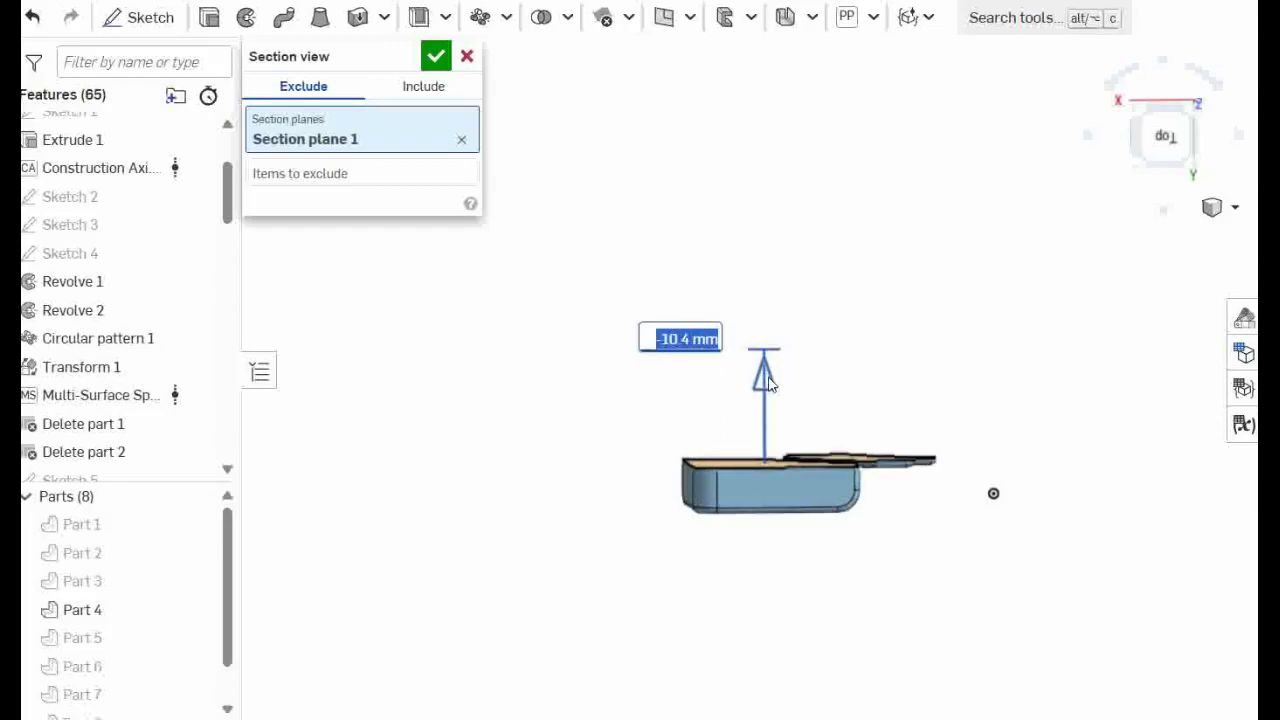
mouse_move(950, 566)
right_mouse_down()
mouse_move(921, 556)
mouse_move(928, 568)
right_mouse_up()
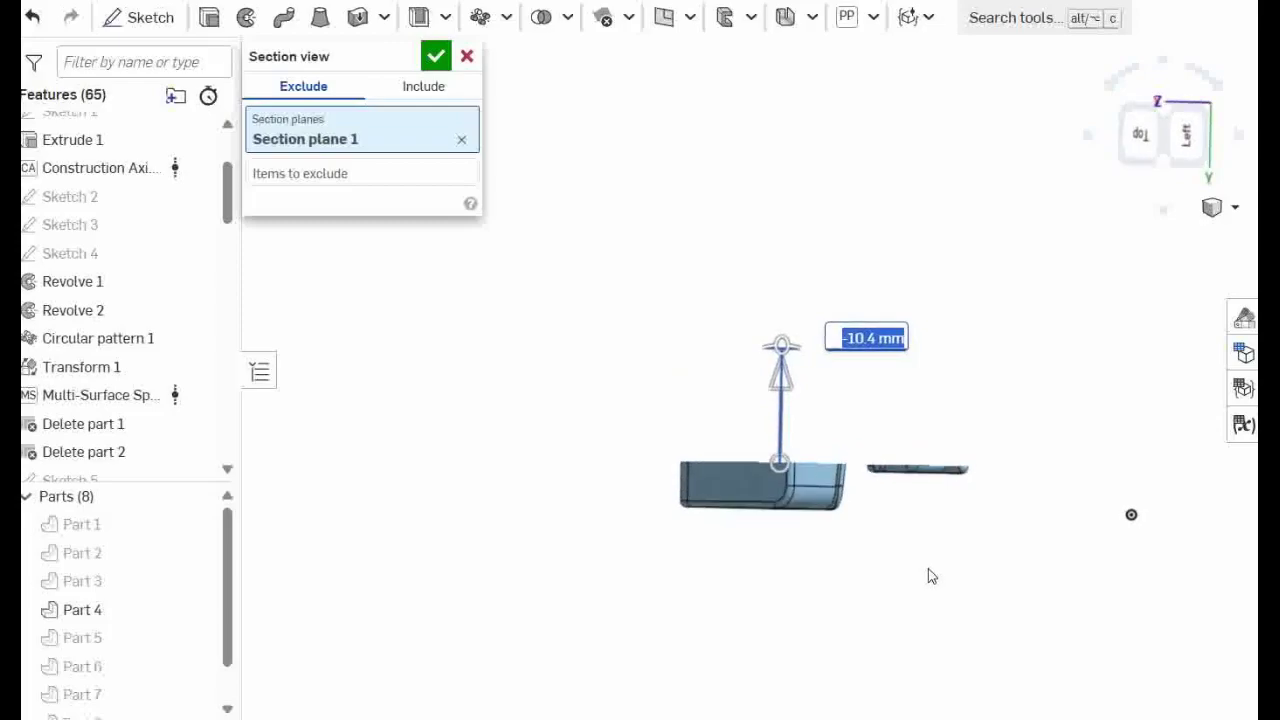
scroll(895, 534, "up", 3)
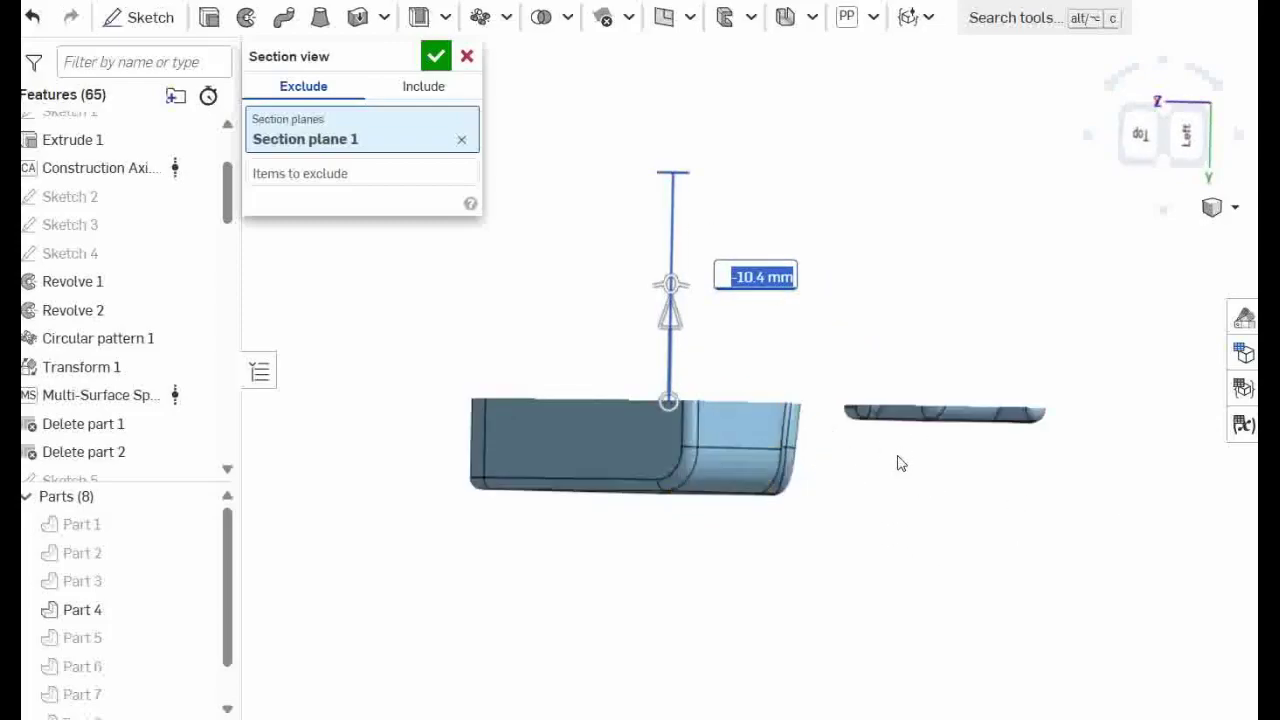
Step: Leave the section view and examine the underside of the complete Part 4, including its overhanging small foot
right_click_drag(898, 463, 938, 392)
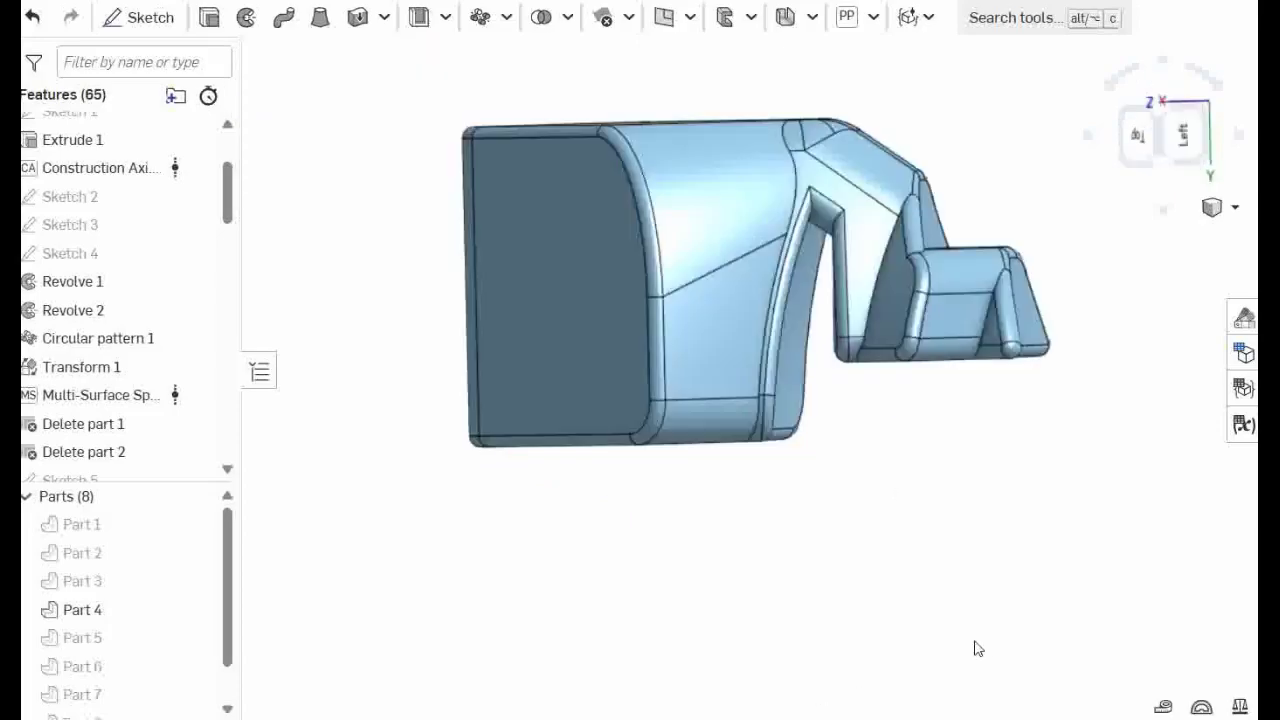
mouse_move(977, 649)
right_mouse_down()
mouse_move(1016, 649)
mouse_move(990, 630)
right_mouse_up()
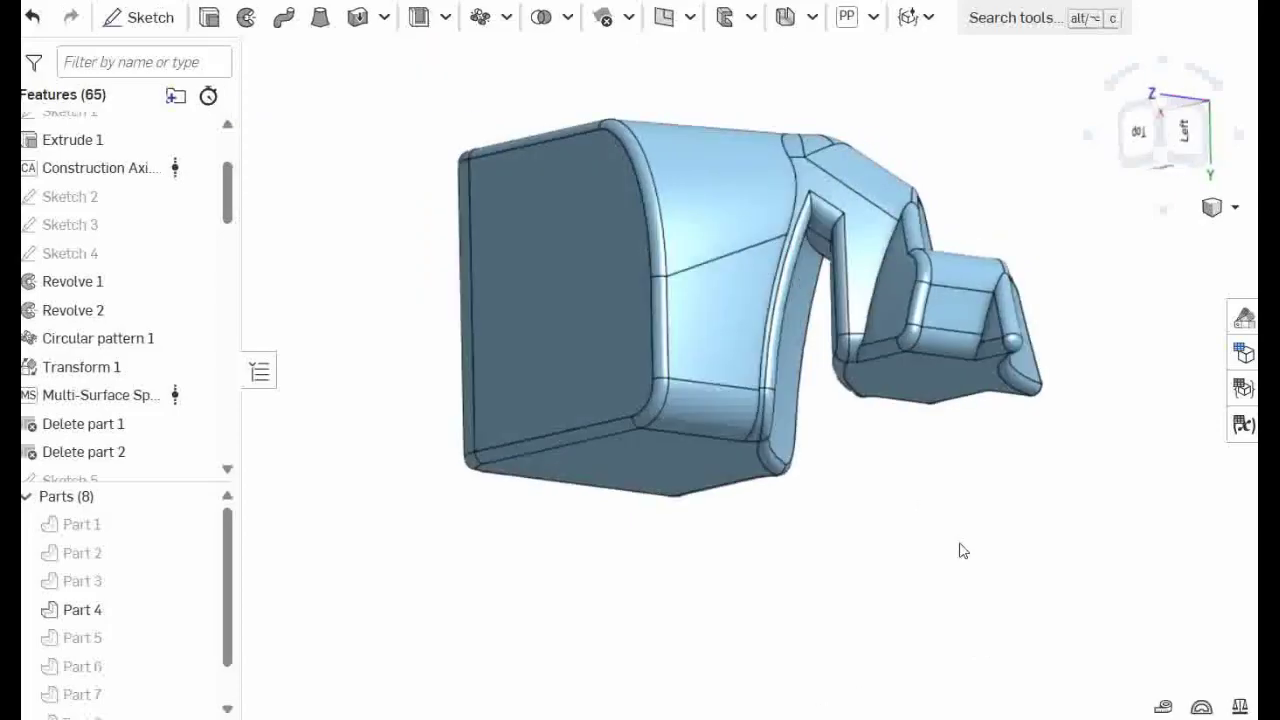
left_click(923, 391)
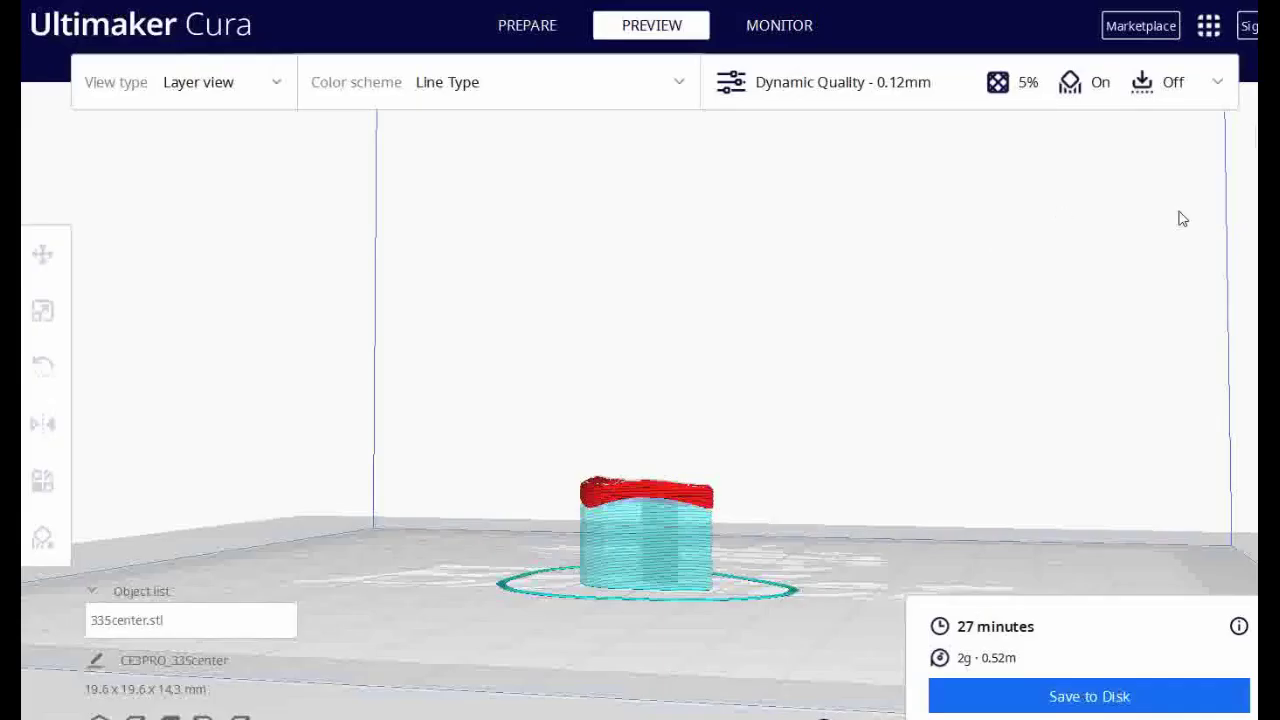
Step: Switch to Ultimaker Cura and examine the support structure beneath the sliced 335center.stl part from several sides in the layer preview
right_click_drag(734, 400, 635, 565)
scroll(706, 409, "up", 3)
mouse_move(1255, 137)
left_mouse_down()
mouse_move(1239, 388)
mouse_move(1252, 236)
mouse_move(1236, 150)
left_mouse_up()
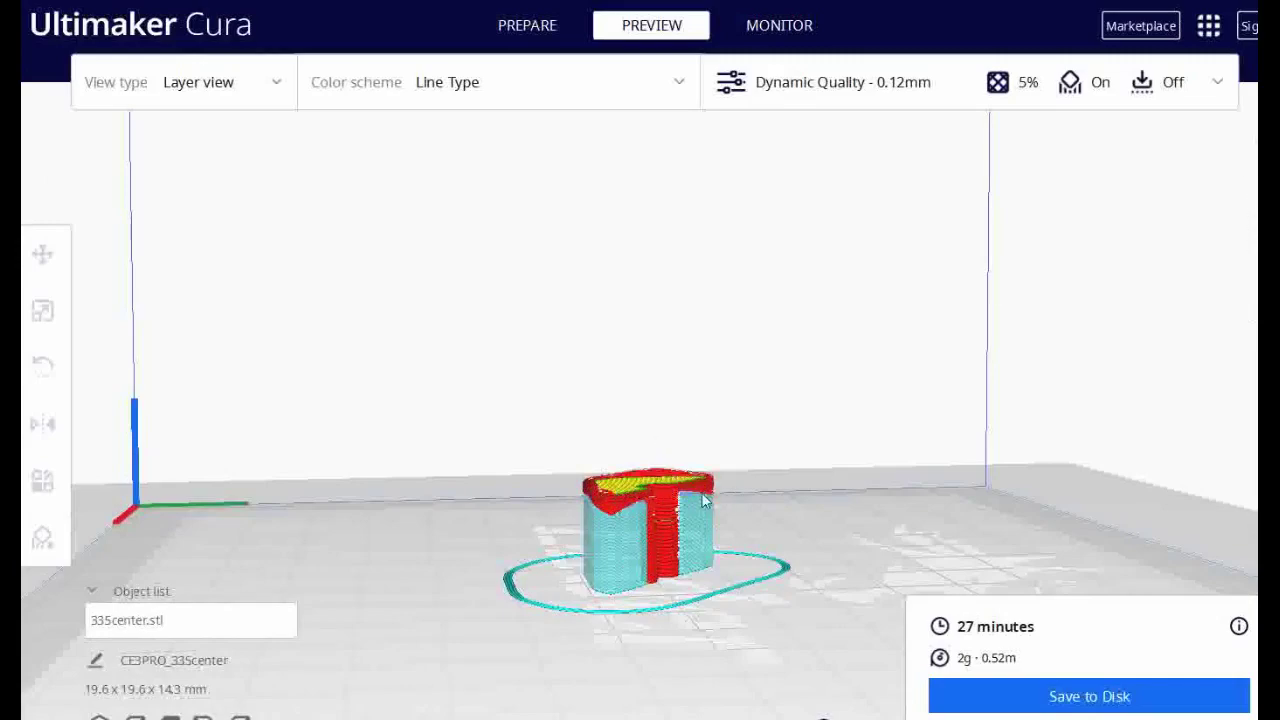
right_click_drag(770, 605, 594, 515)
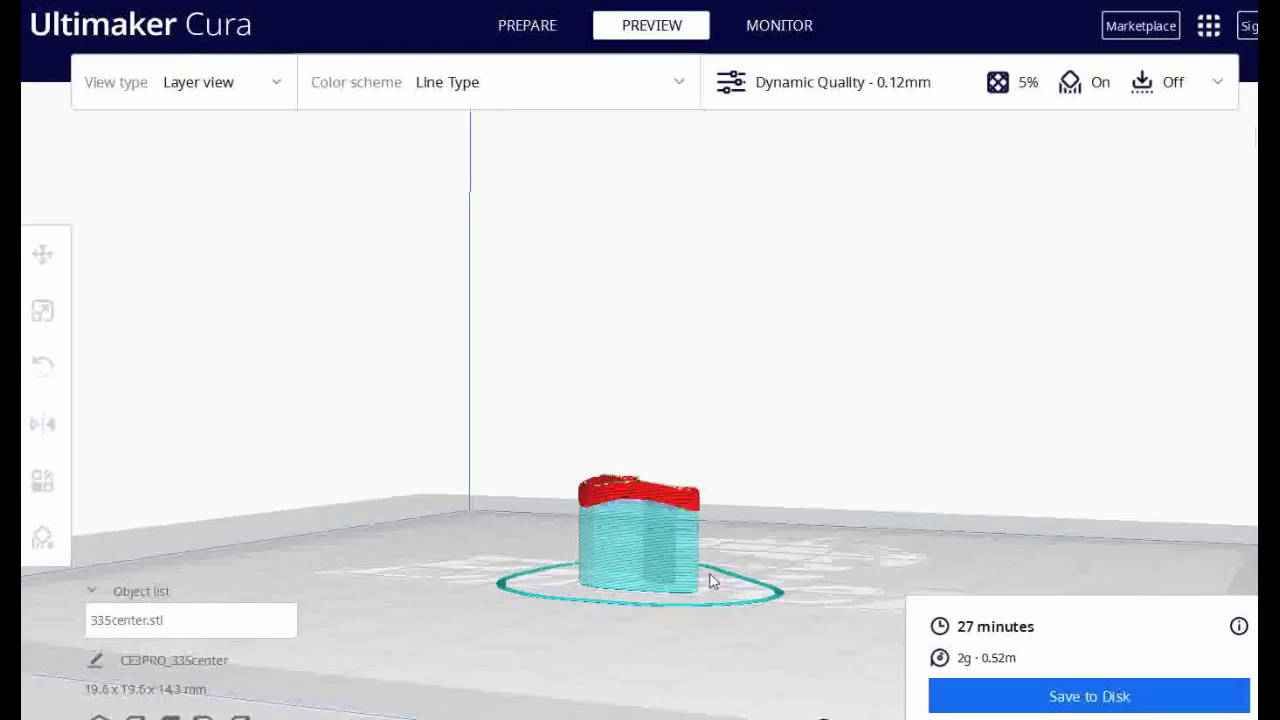
right_click_drag(709, 580, 561, 607)
scroll(662, 602, "up", 3)
middle_click_drag(657, 608, 649, 505)
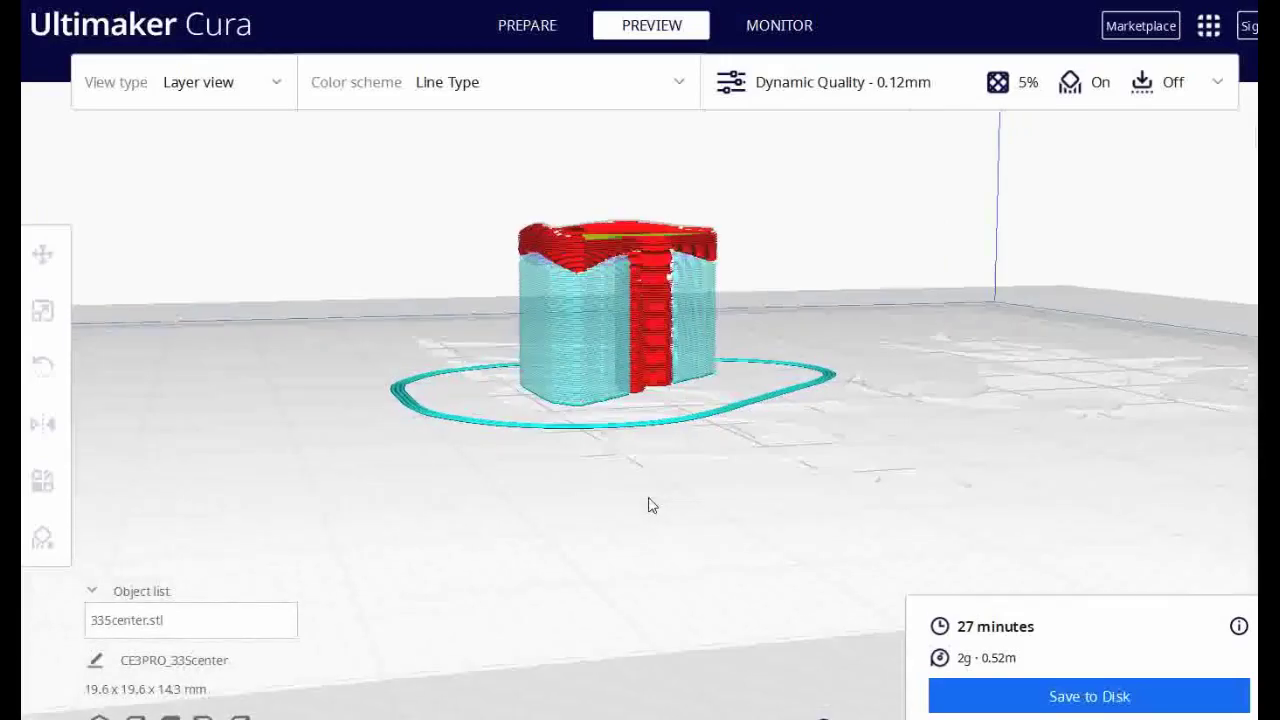
right_click_drag(636, 405, 729, 399)
scroll(546, 290, "up", 6)
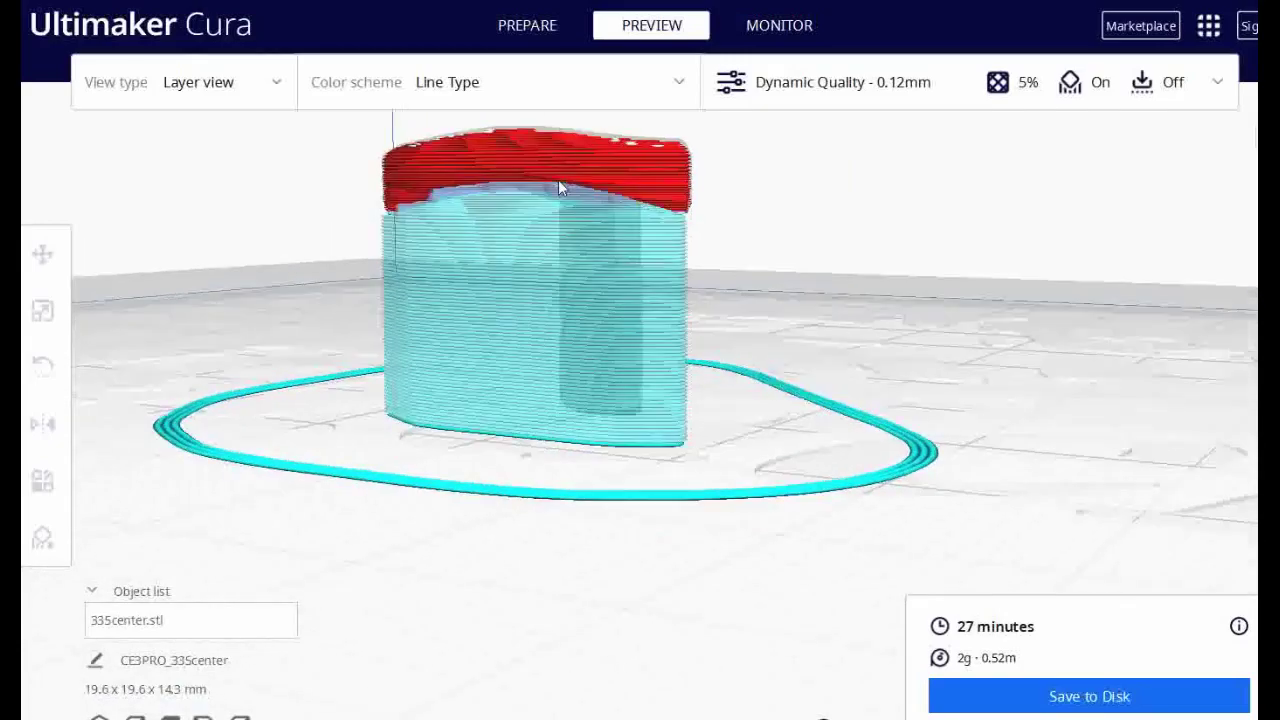
right_click_drag(568, 178, 564, 168)
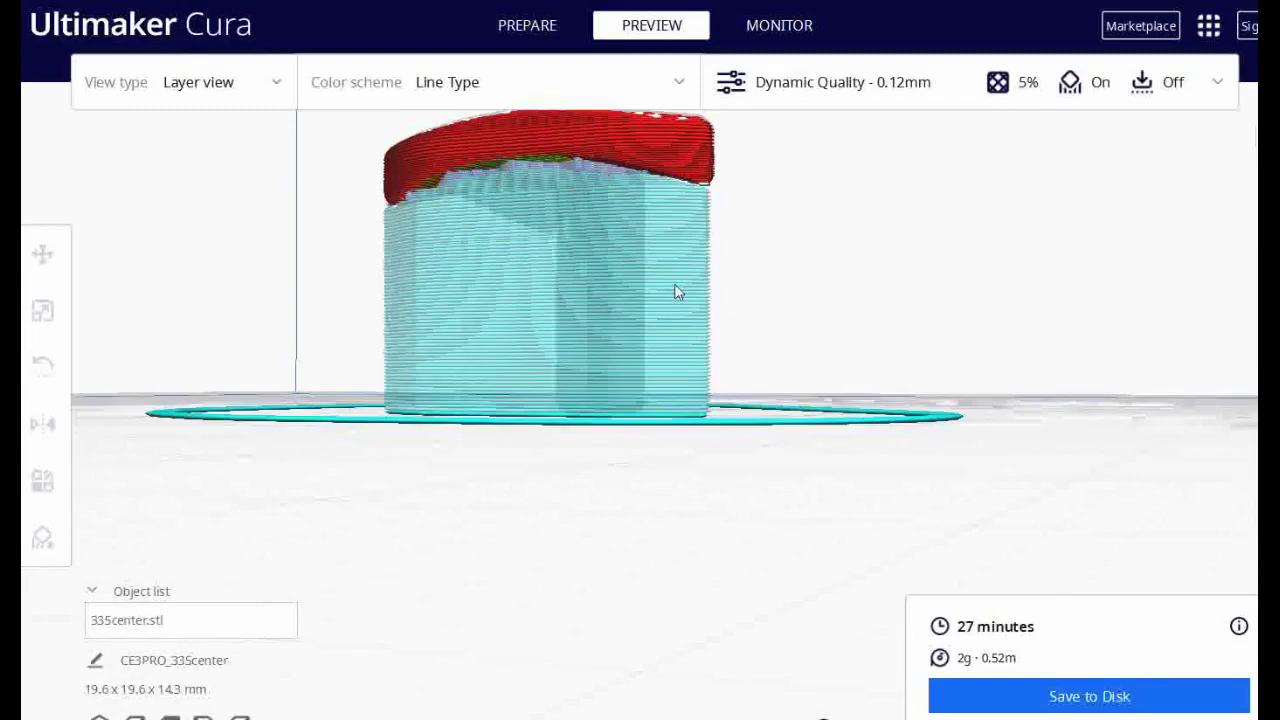
right_click_drag(677, 289, 903, 371)
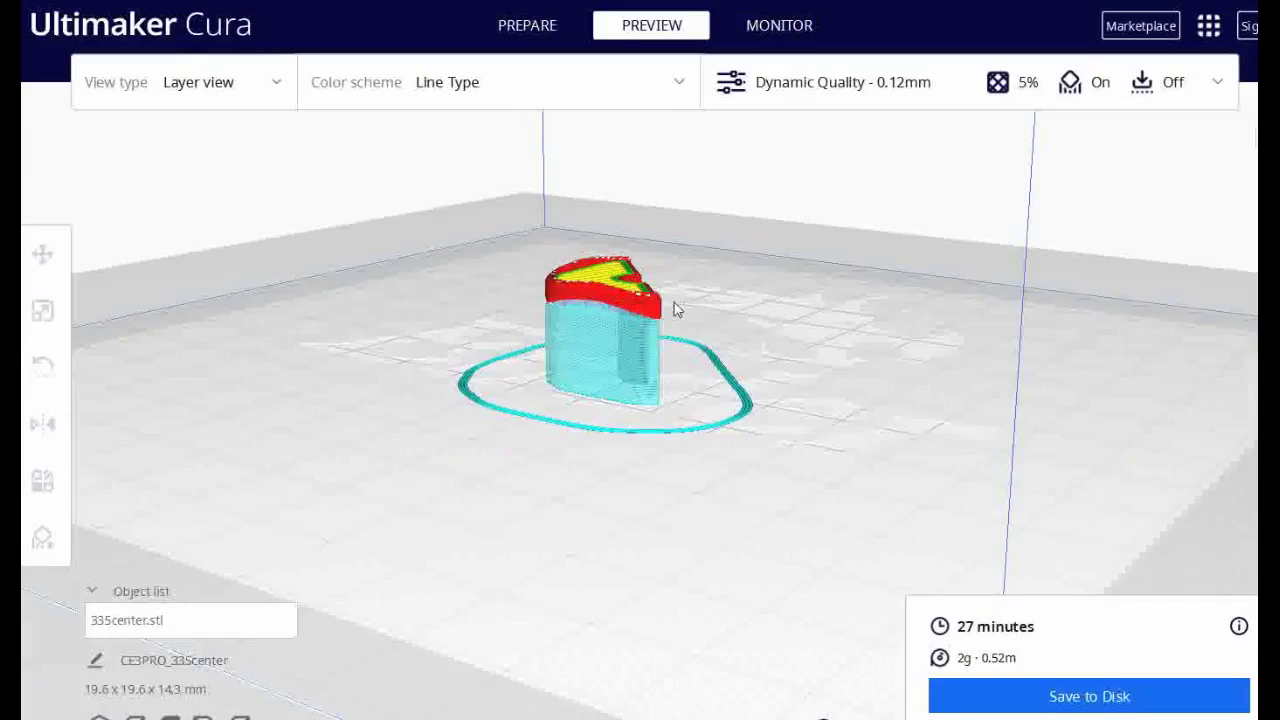
Step: Return to model preparation and rotate the 335center.stl part so it lies with its stalk horizontal on the build plate
left_click(527, 25)
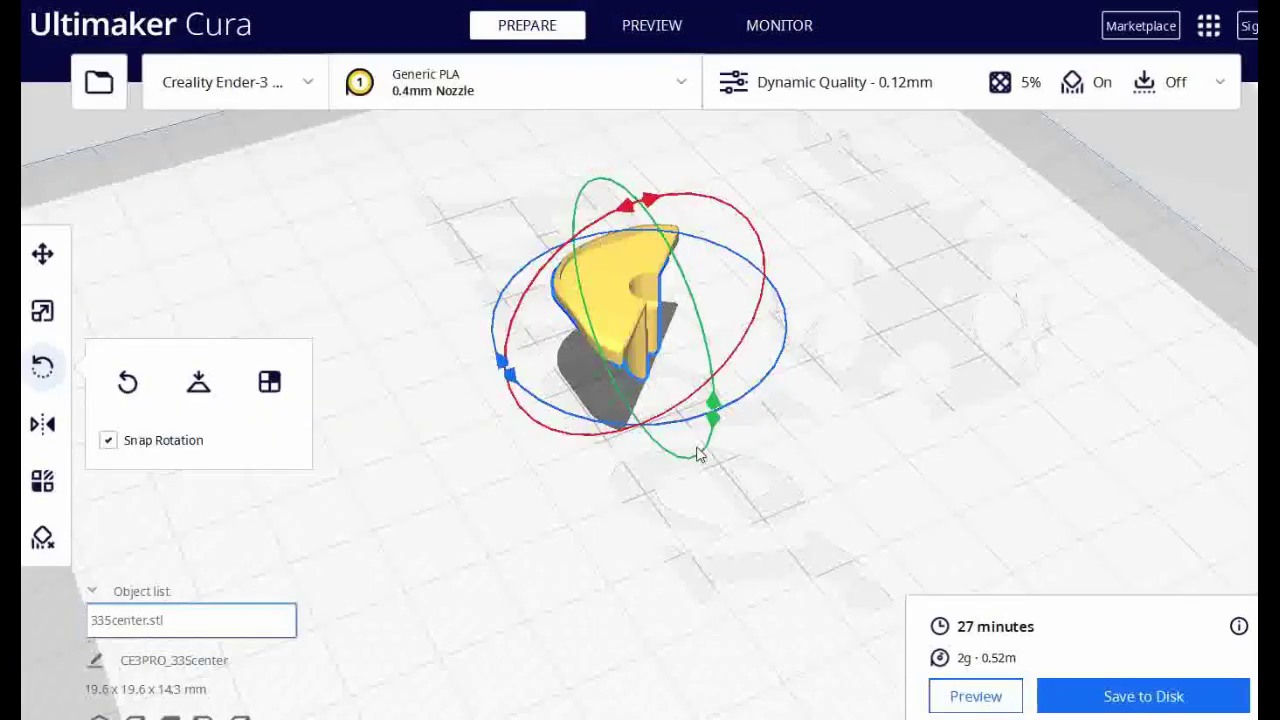
right_click_drag(808, 462, 666, 498)
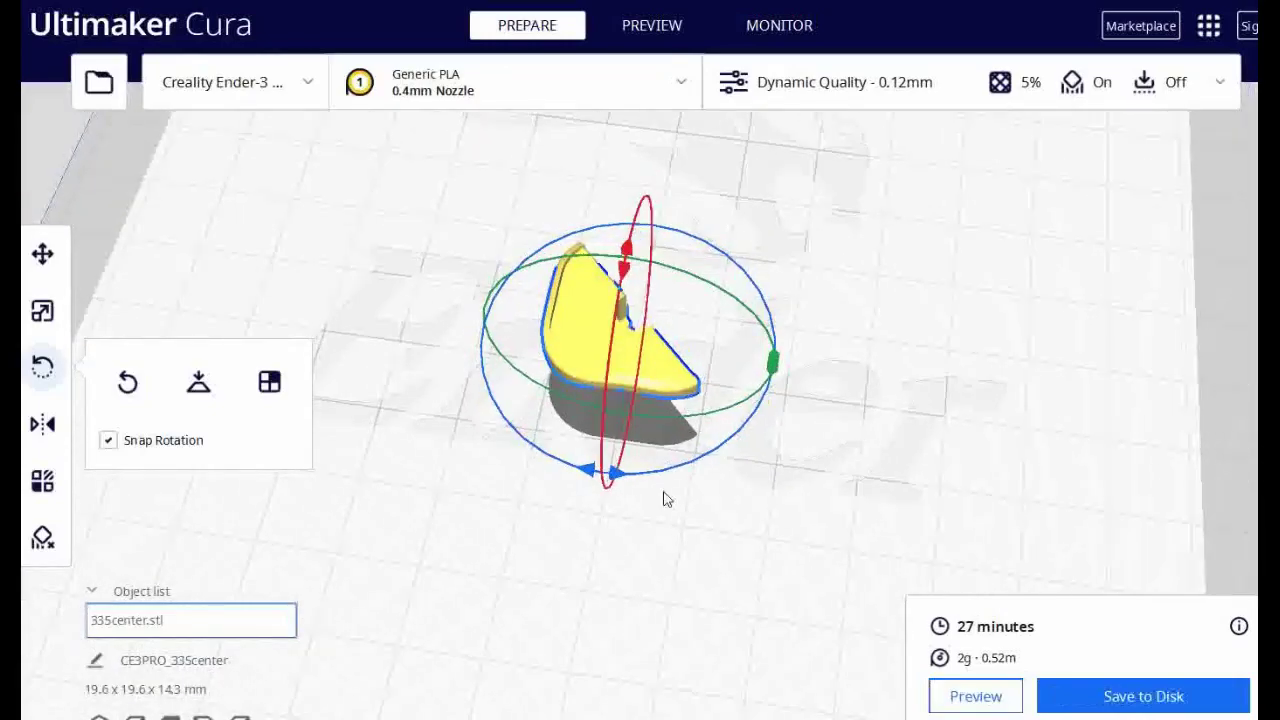
left_click_drag(626, 483, 489, 469)
right_click_drag(820, 450, 815, 355)
left_click_drag(736, 322, 510, 397)
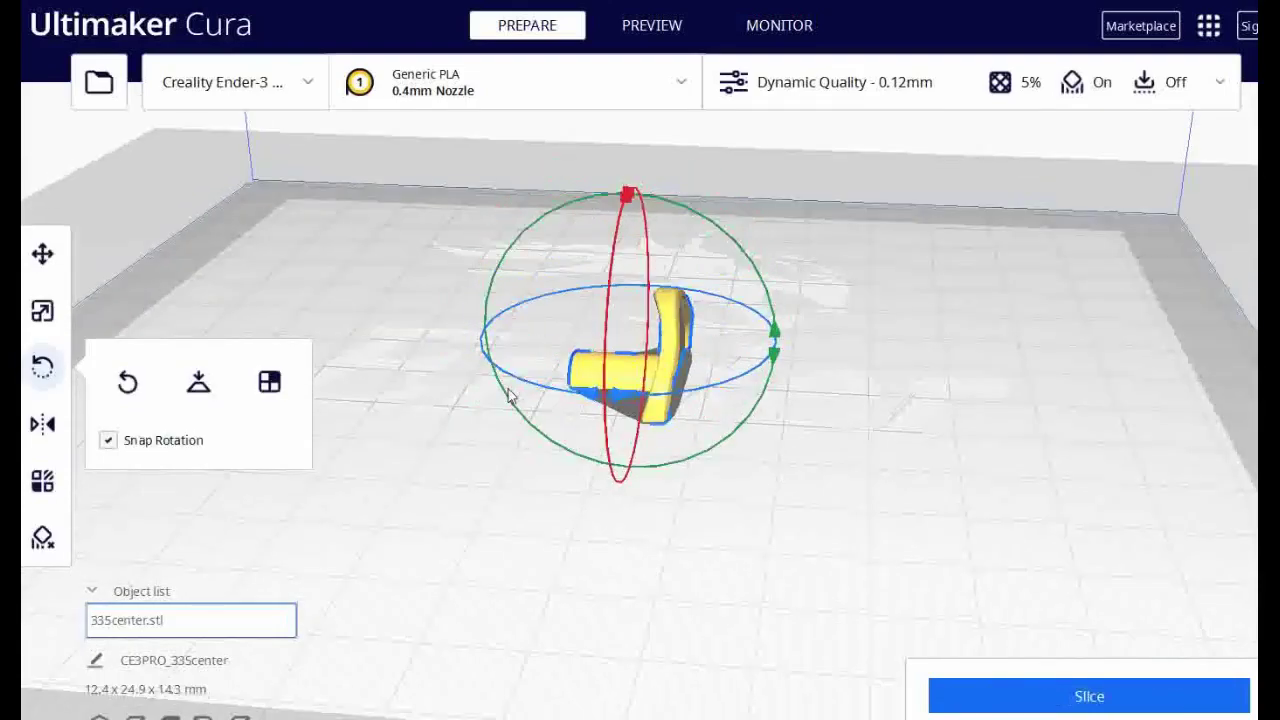
right_click_drag(870, 401, 774, 481)
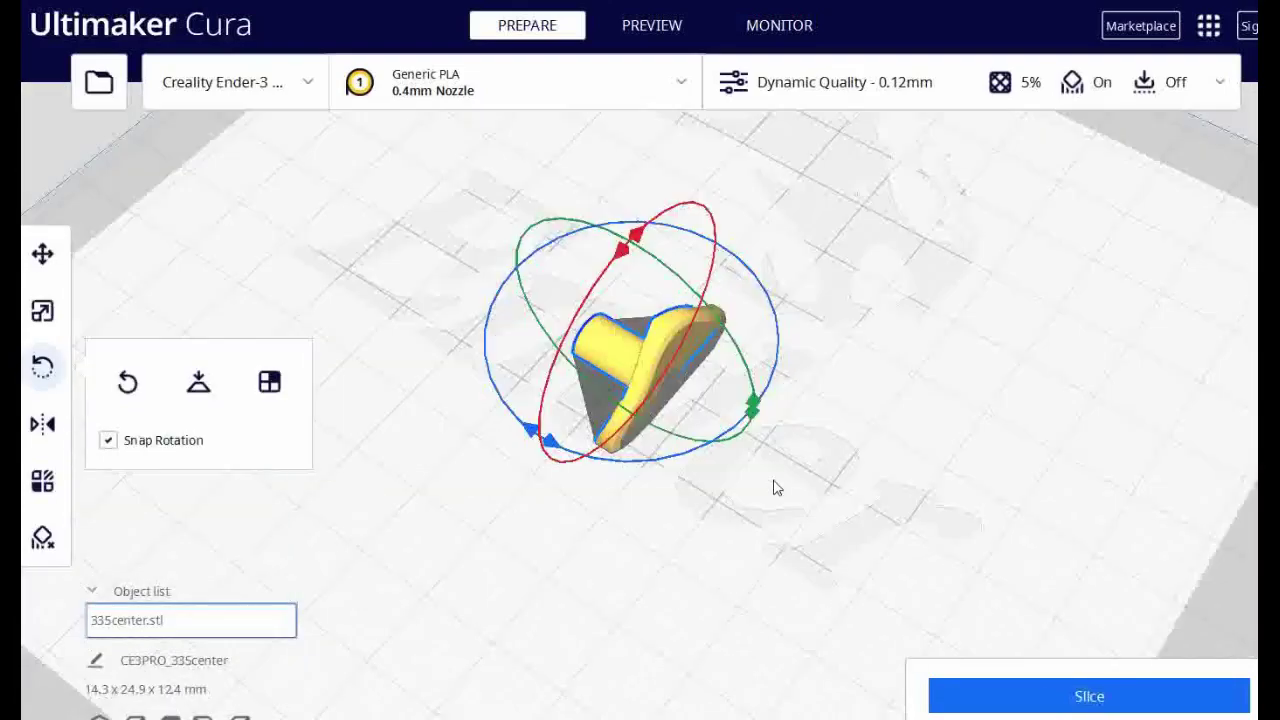
Step: Slice the reoriented 335center.stl part and open its layer preview
left_click(945, 695)
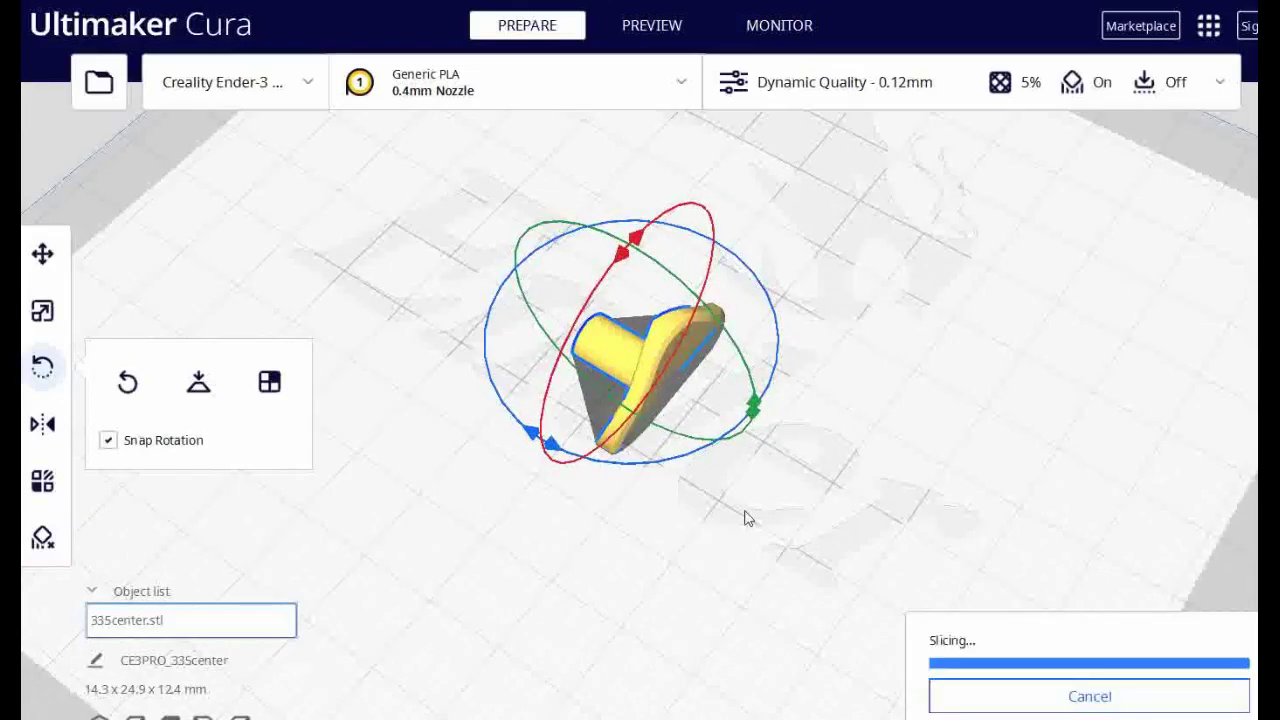
right_click_drag(758, 531, 800, 450)
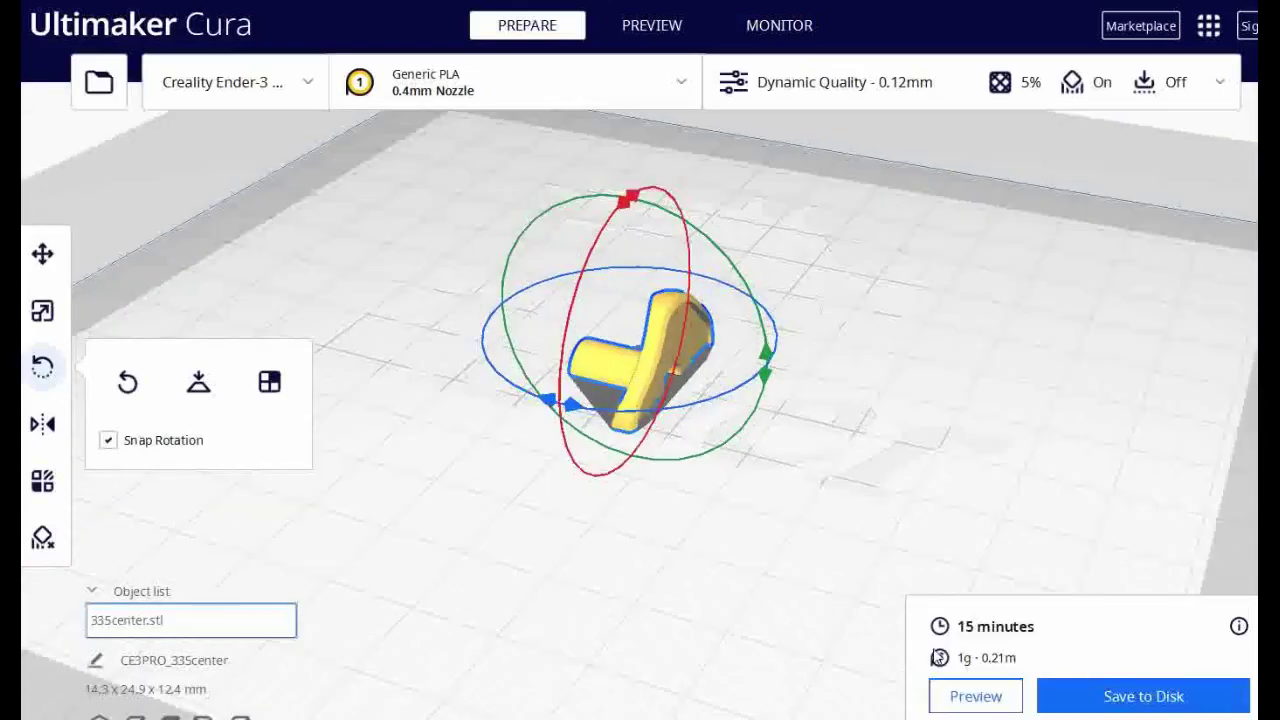
left_click(971, 694)
Step: Examine the reoriented part's layers and the supports in its stalk from above and below in the layer preview
right_click_drag(935, 289, 672, 307)
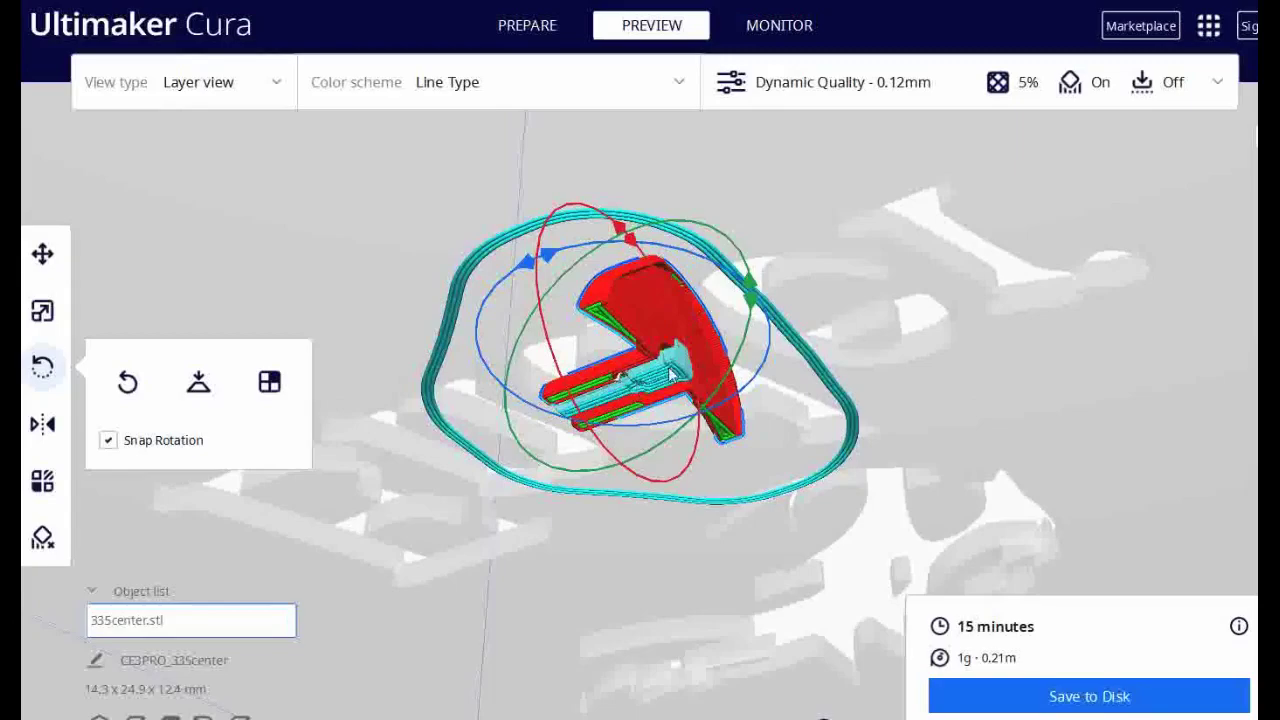
right_click_drag(673, 374, 715, 477)
middle_click_drag(705, 398, 636, 625)
right_click_drag(563, 628, 740, 621)
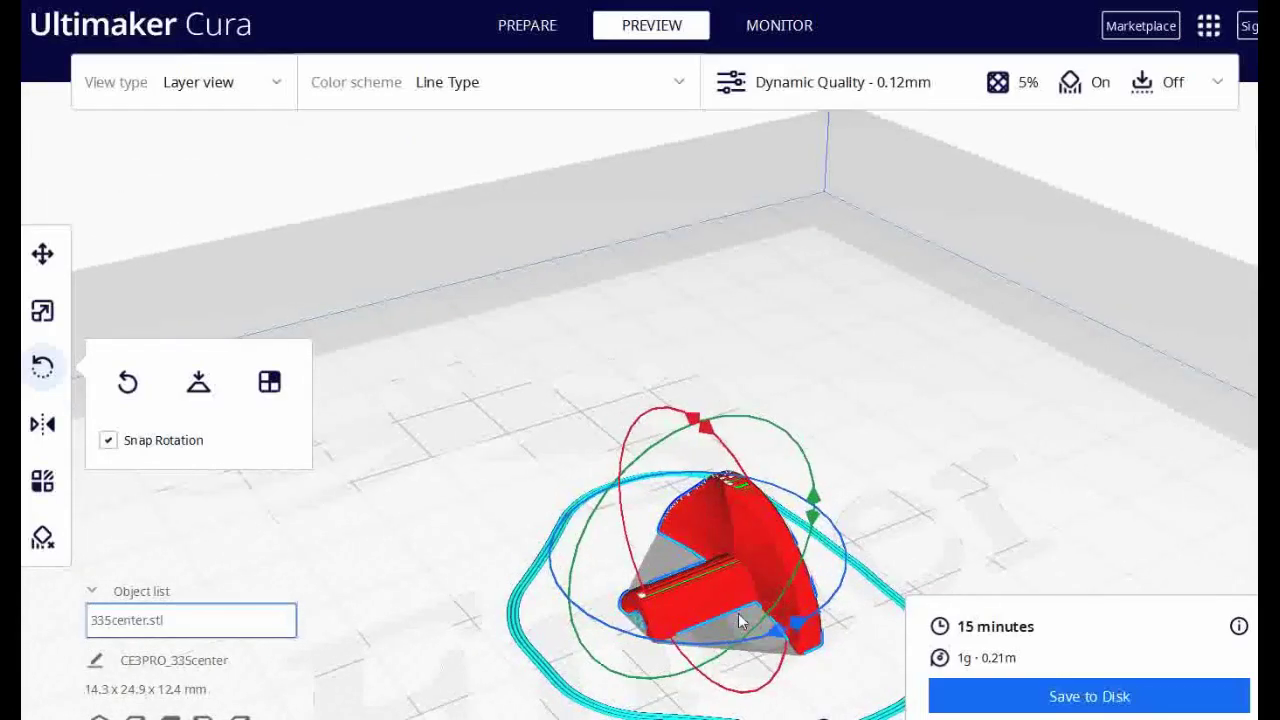
right_click_drag(1005, 512, 780, 540)
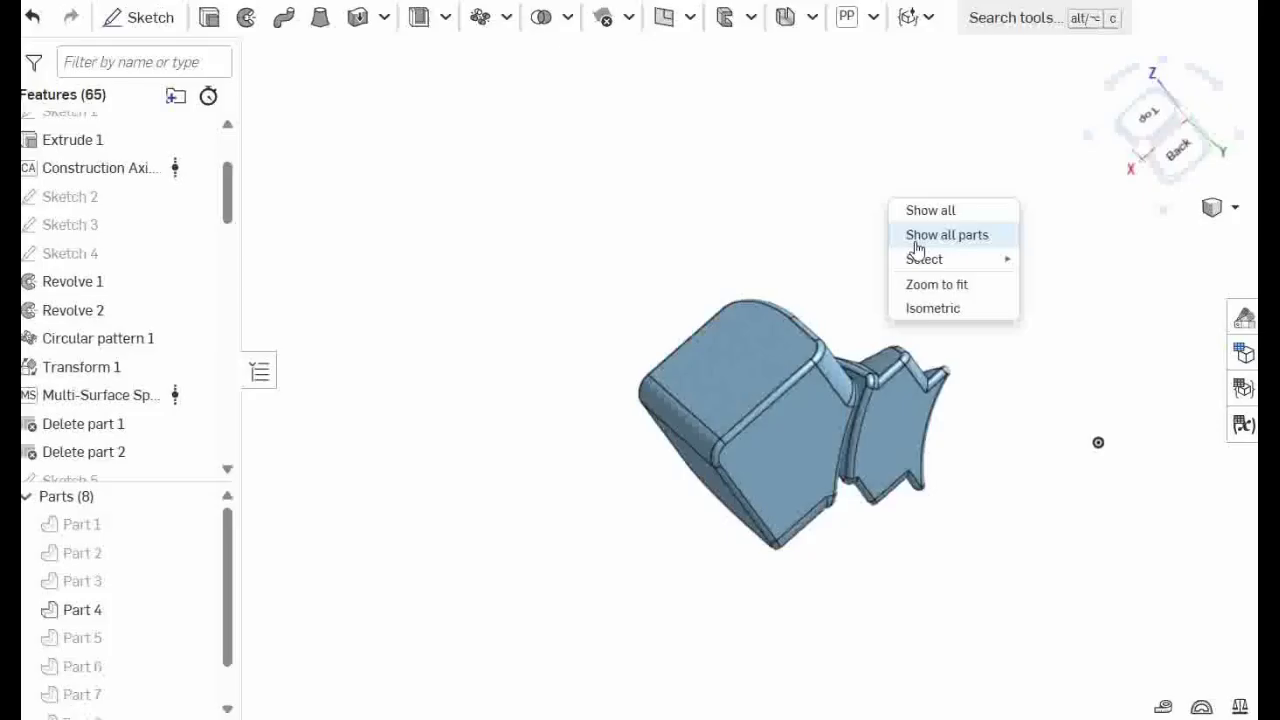
Step: Switch to Onshape, show all parts and create a plane through the origin and one upper corner point each of Parts 3 and 4
left_click(915, 240)
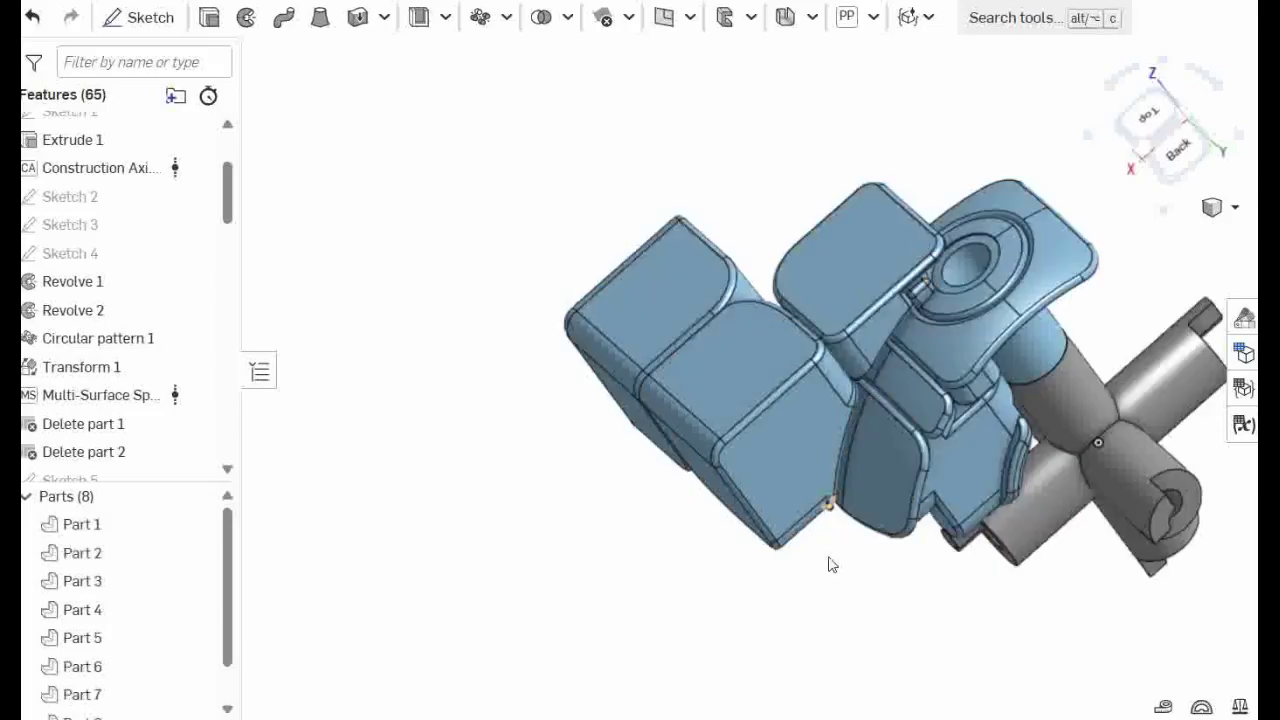
right_click_drag(829, 563, 885, 530)
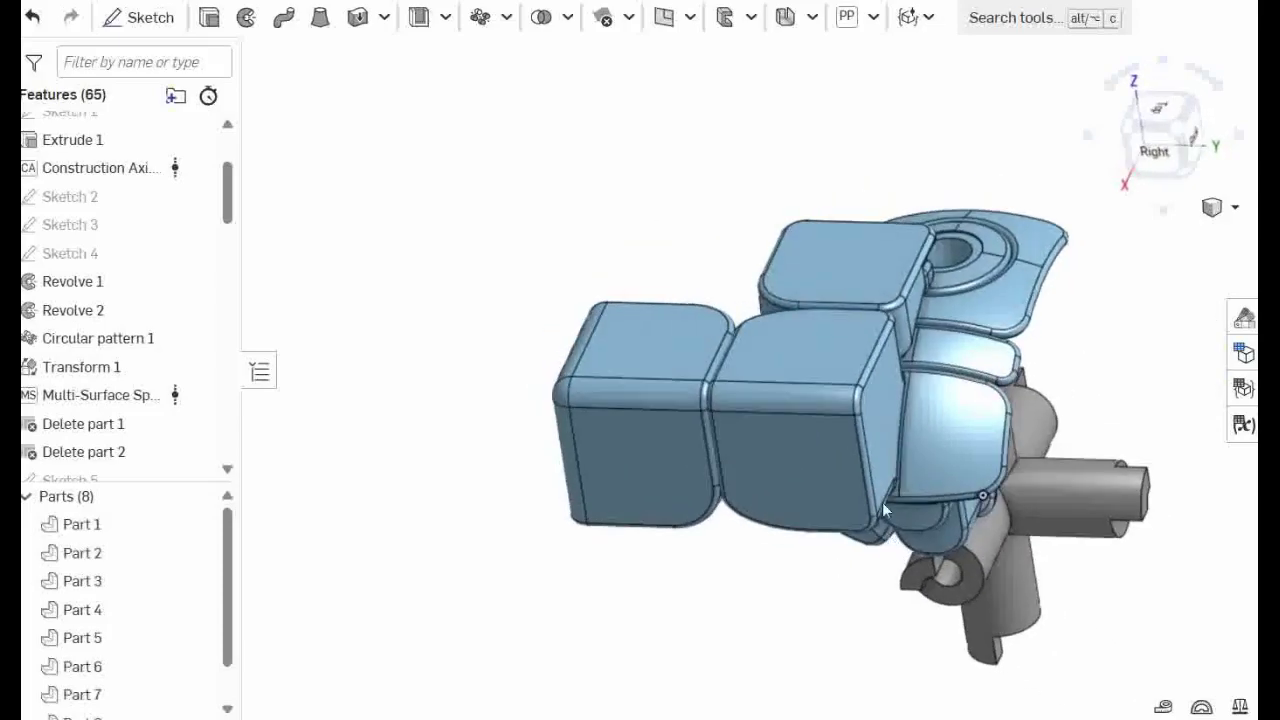
left_click(855, 402)
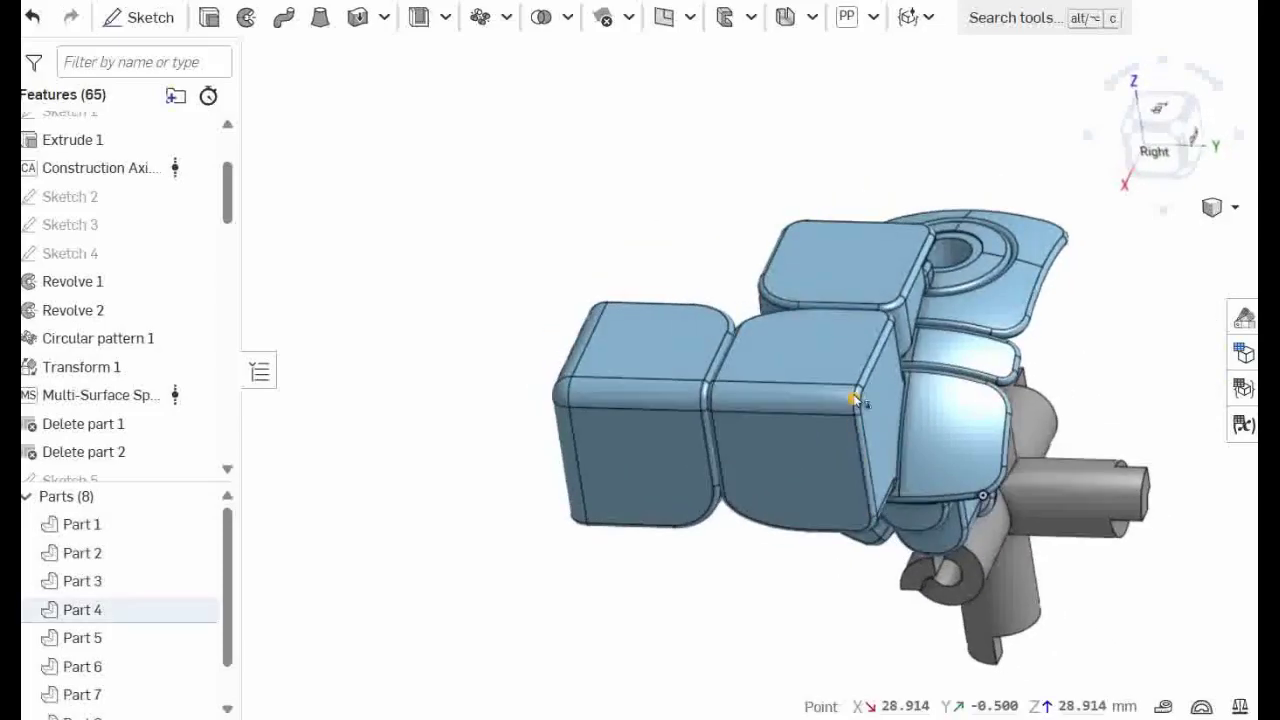
left_click(701, 399)
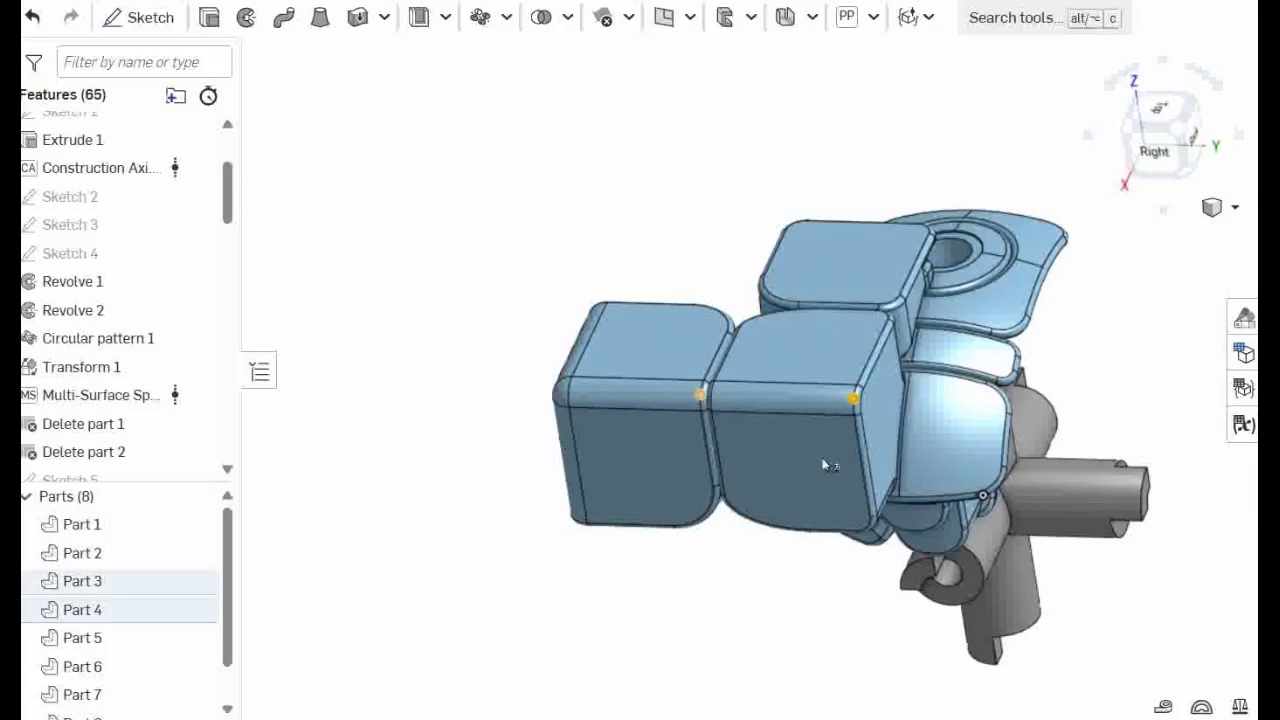
right_click_drag(997, 514, 1005, 520)
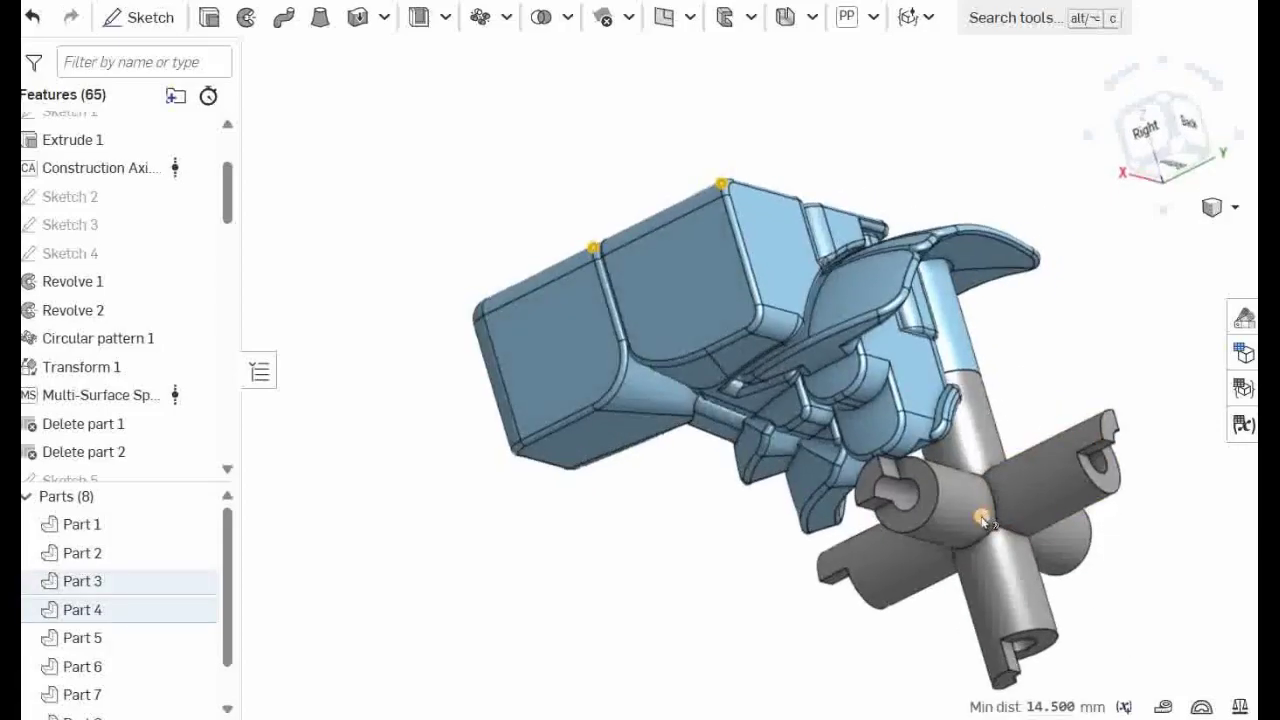
left_click(981, 515)
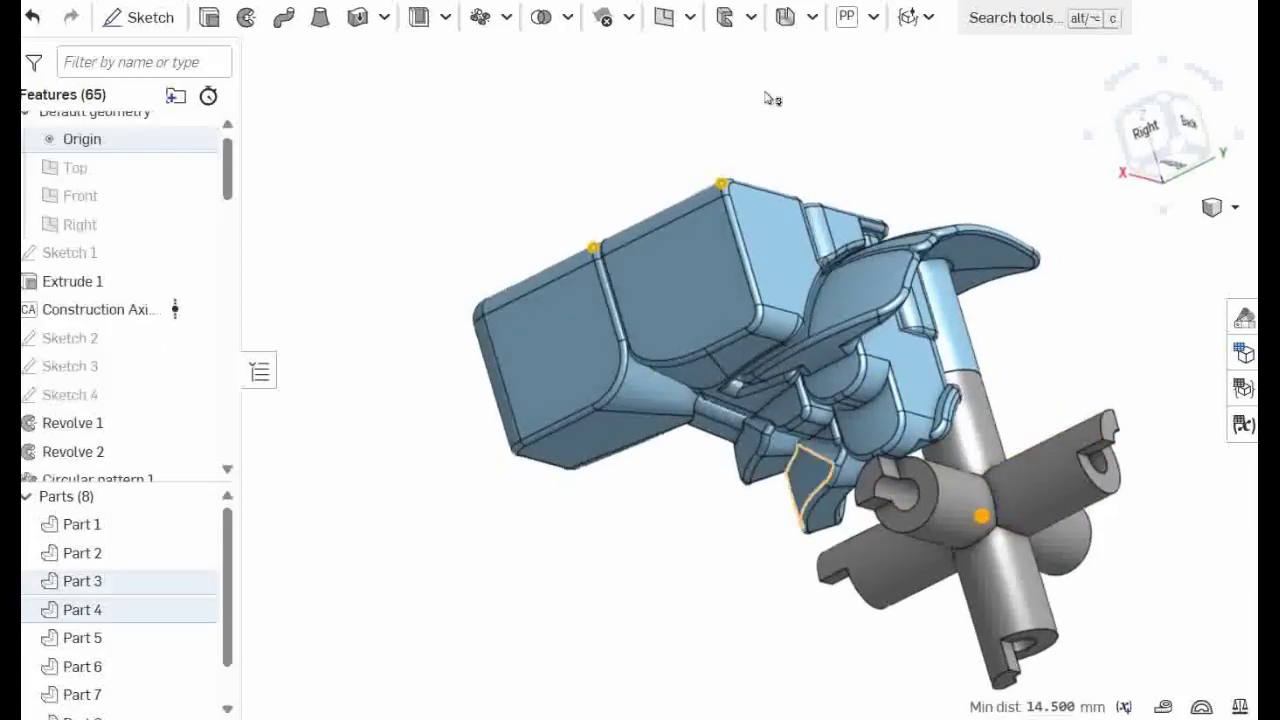
left_click(658, 17)
right_click_drag(608, 471, 574, 537)
left_click(436, 56)
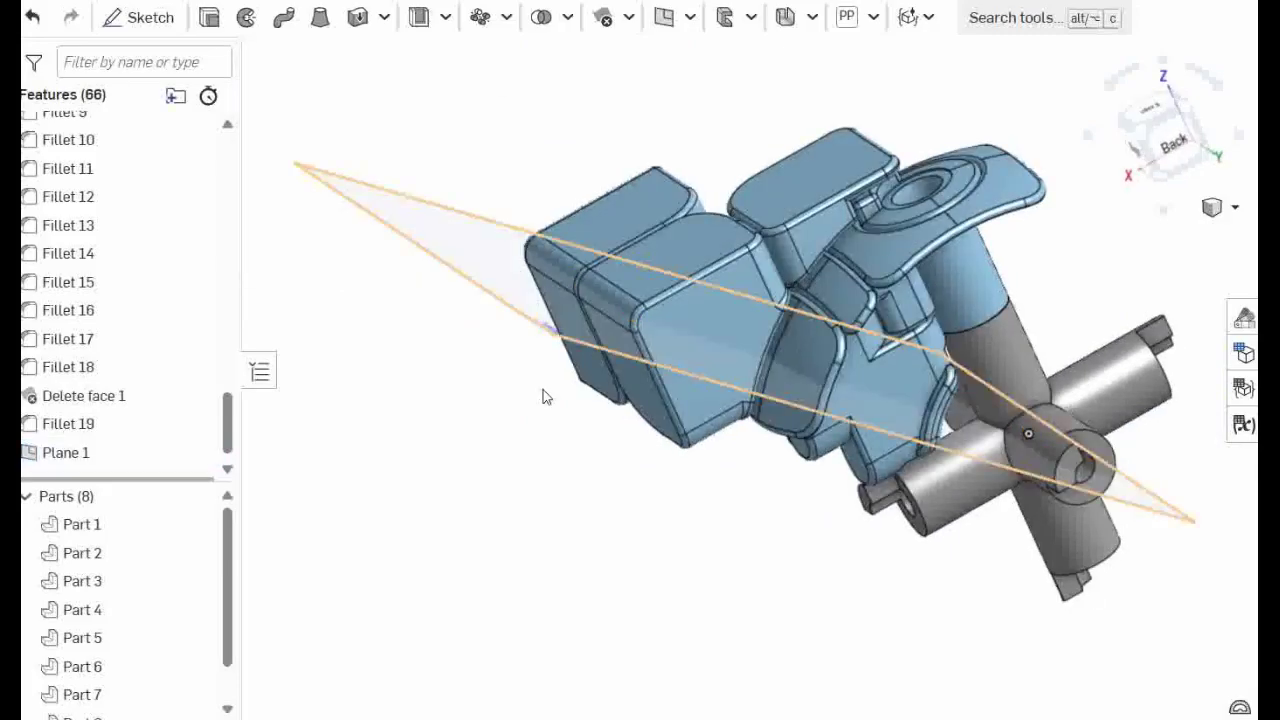
Step: Split Parts 3, 4 and 2 along Plane 1 with Multi-Surface Split
left_click(873, 17)
left_click(890, 96)
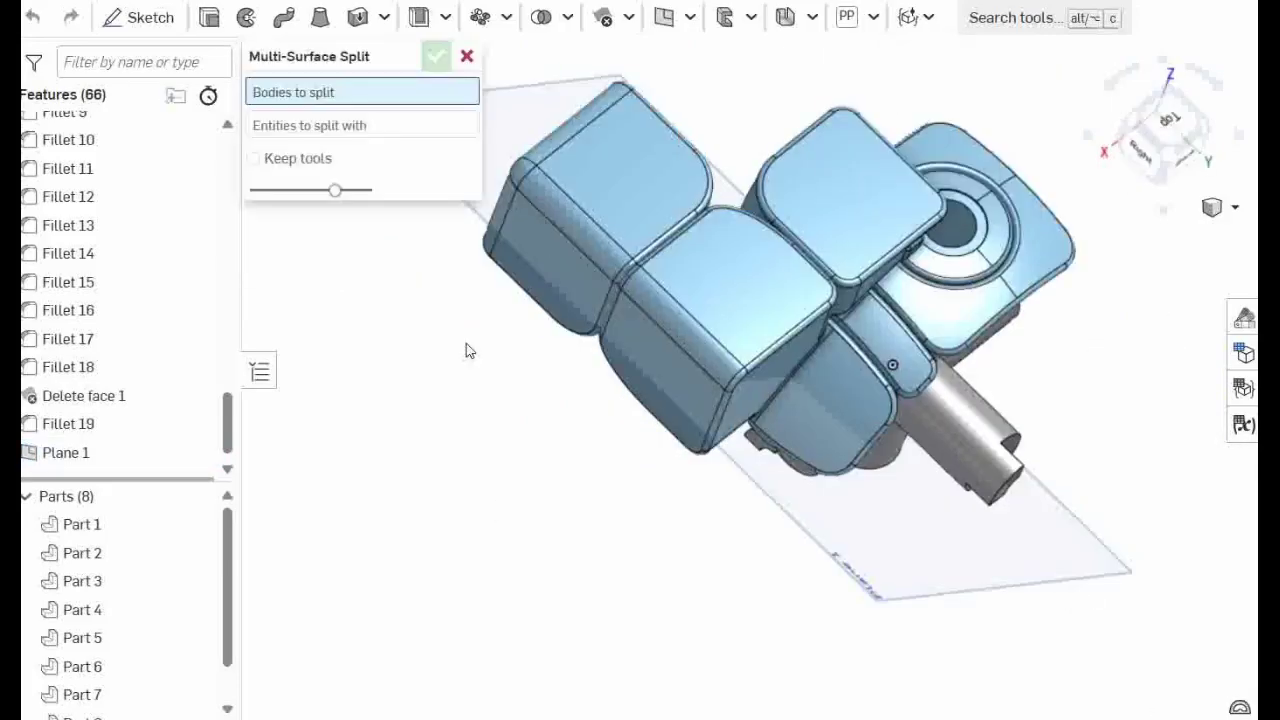
right_click_drag(506, 434, 489, 427)
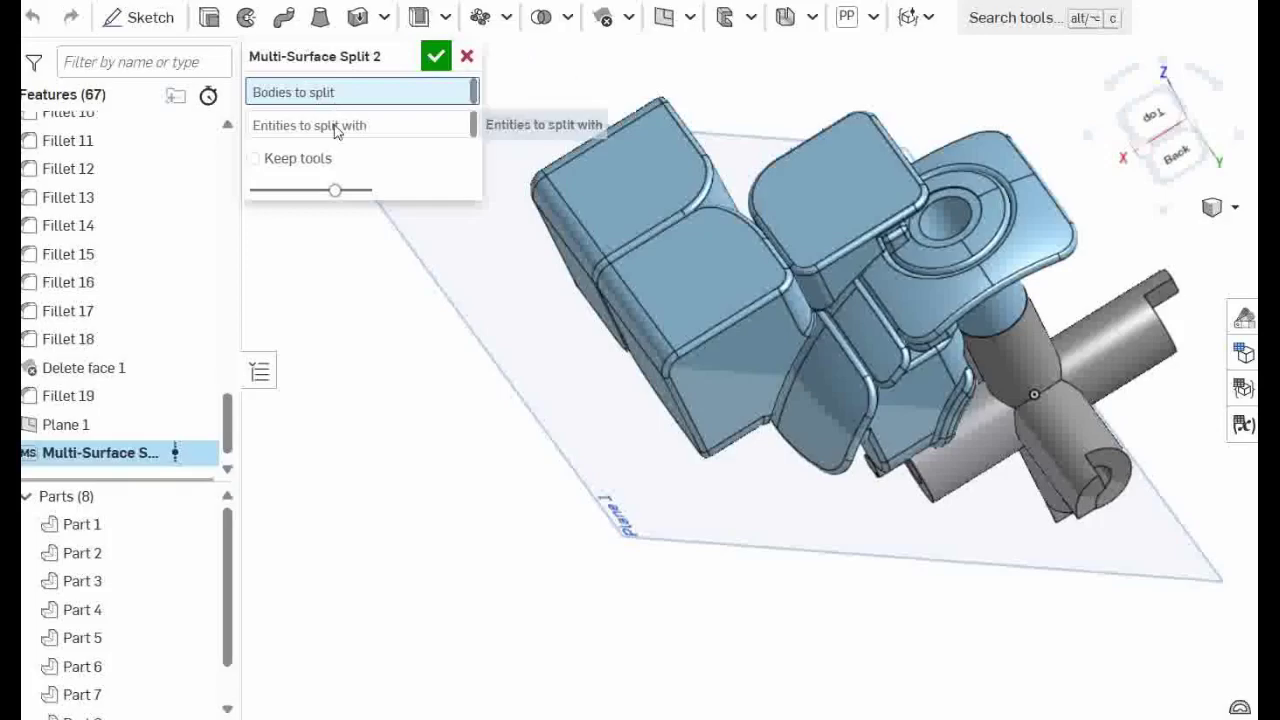
left_click(630, 234)
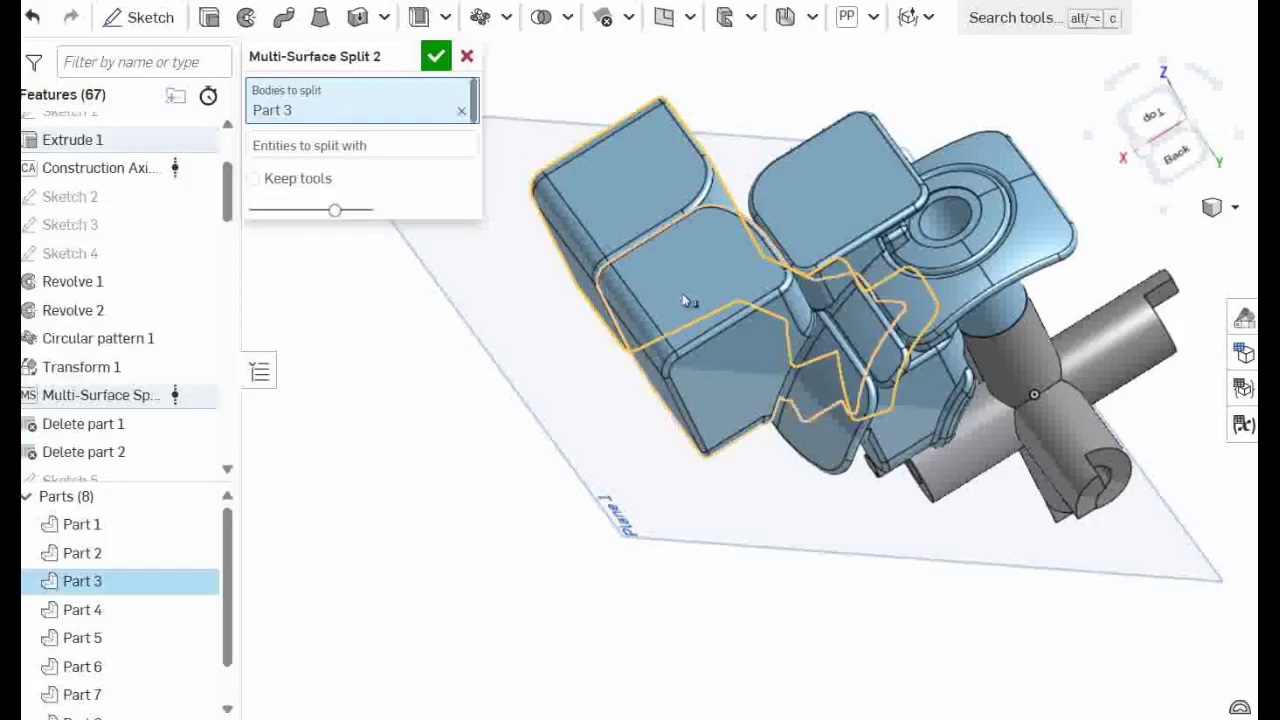
left_click(689, 300)
left_click(858, 440)
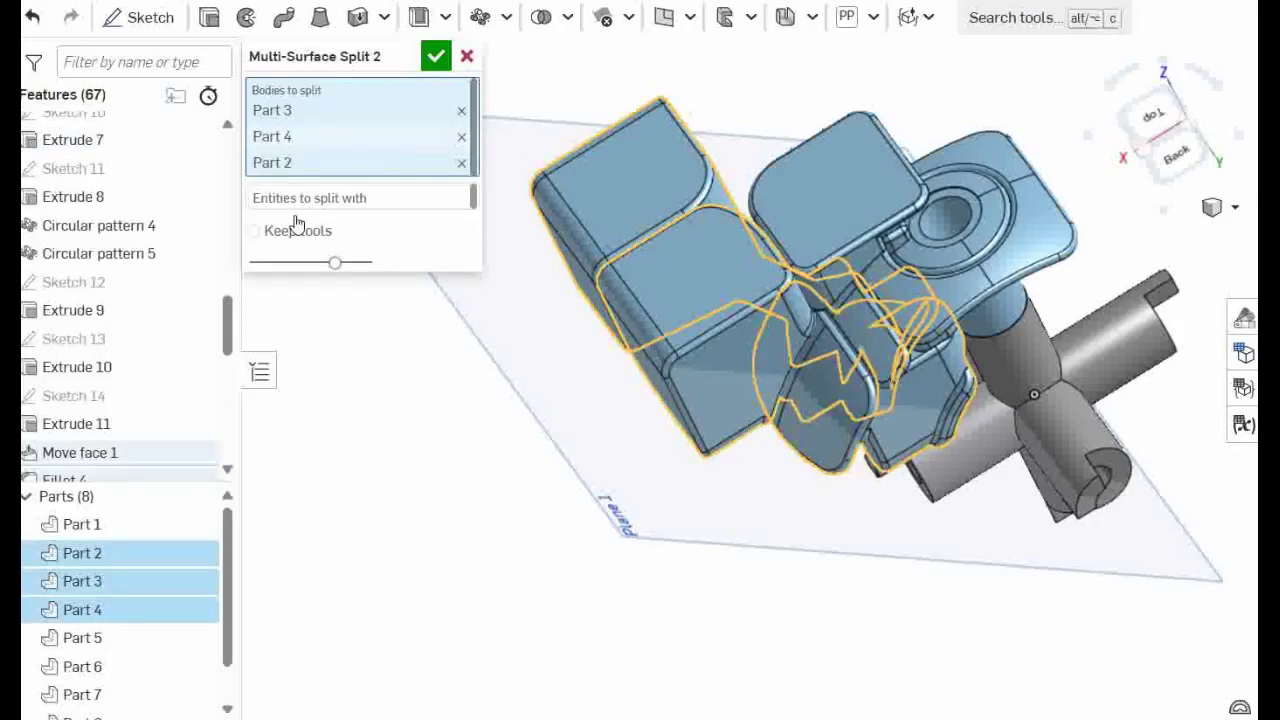
left_click(465, 197)
left_click(634, 536)
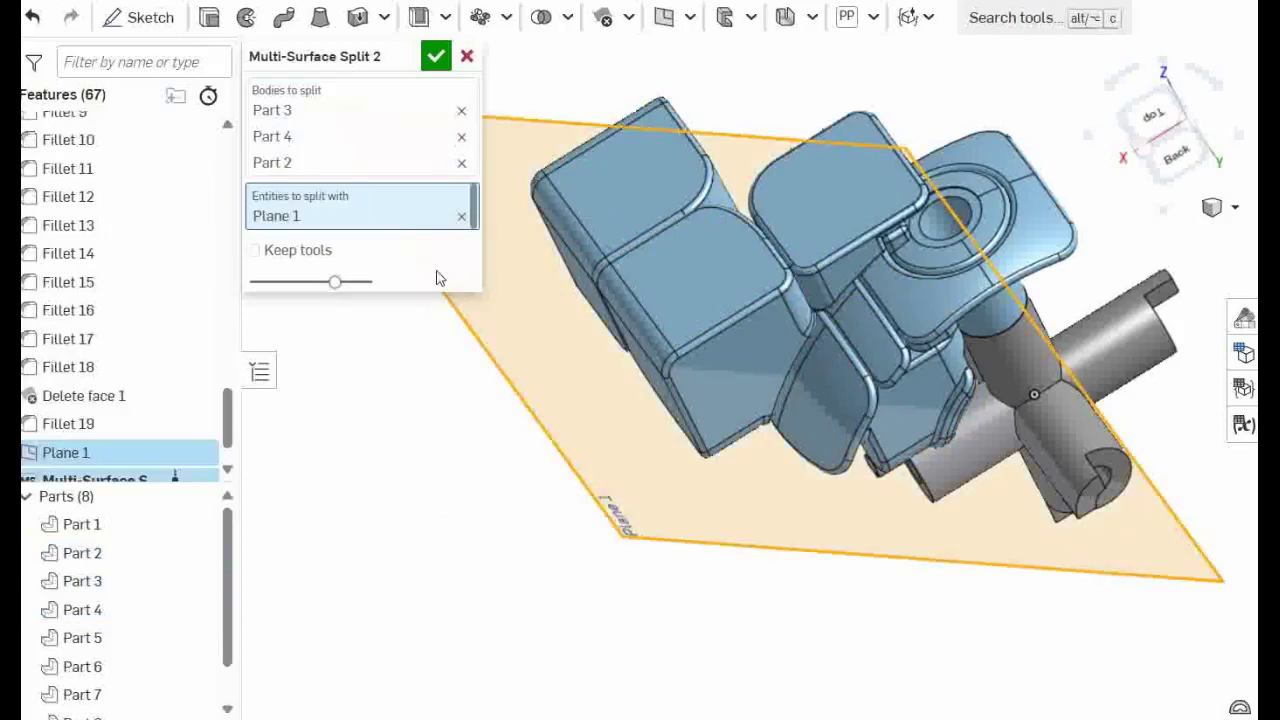
left_click(437, 60)
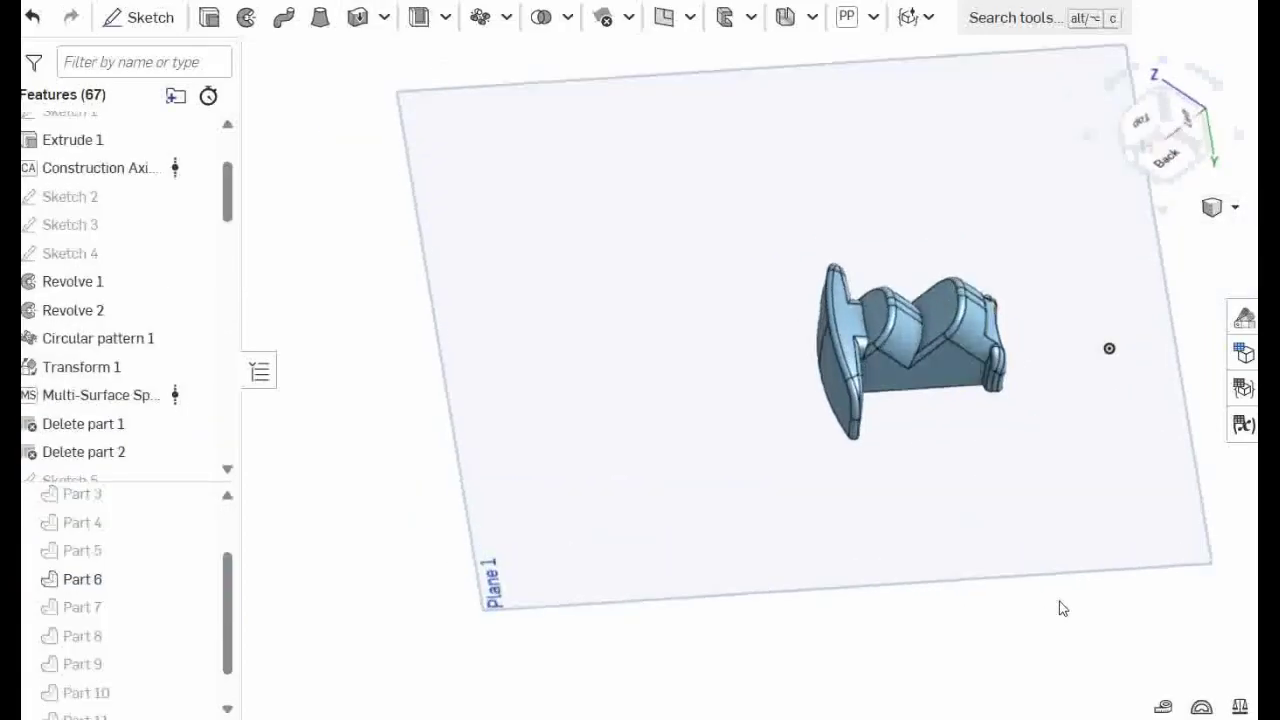
Step: Examine the split halves Part 6 and Part 10 on their own, and the cut line across the complete assembly
right_click_drag(1057, 603, 1036, 543)
right_click(1026, 533)
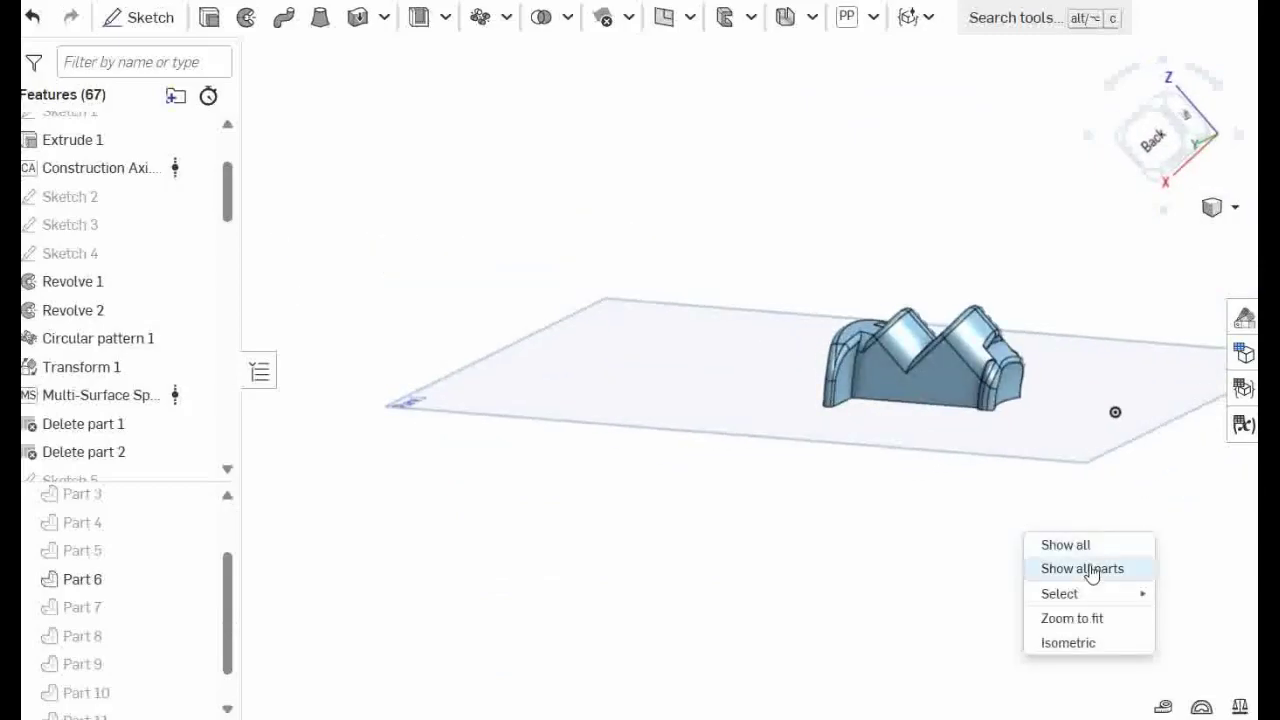
left_click(1089, 571)
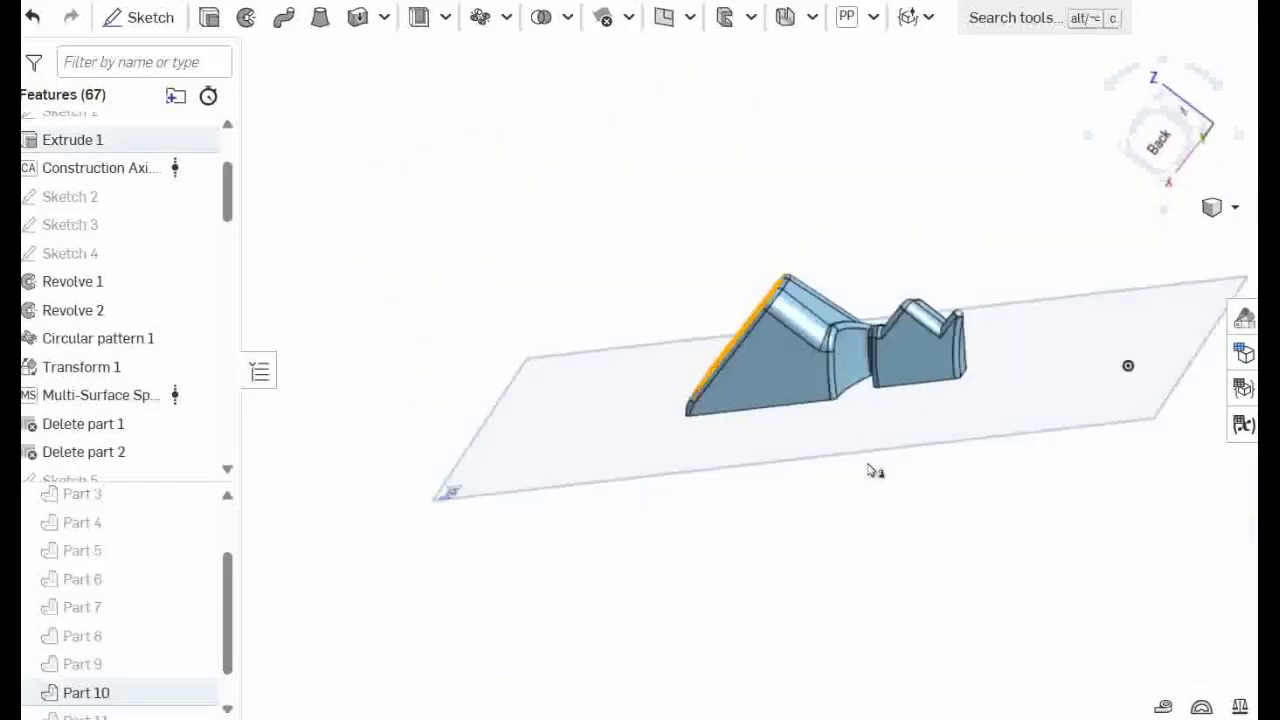
mouse_move(870, 470)
right_mouse_down()
mouse_move(929, 503)
mouse_move(880, 490)
right_mouse_up()
right_click(885, 491)
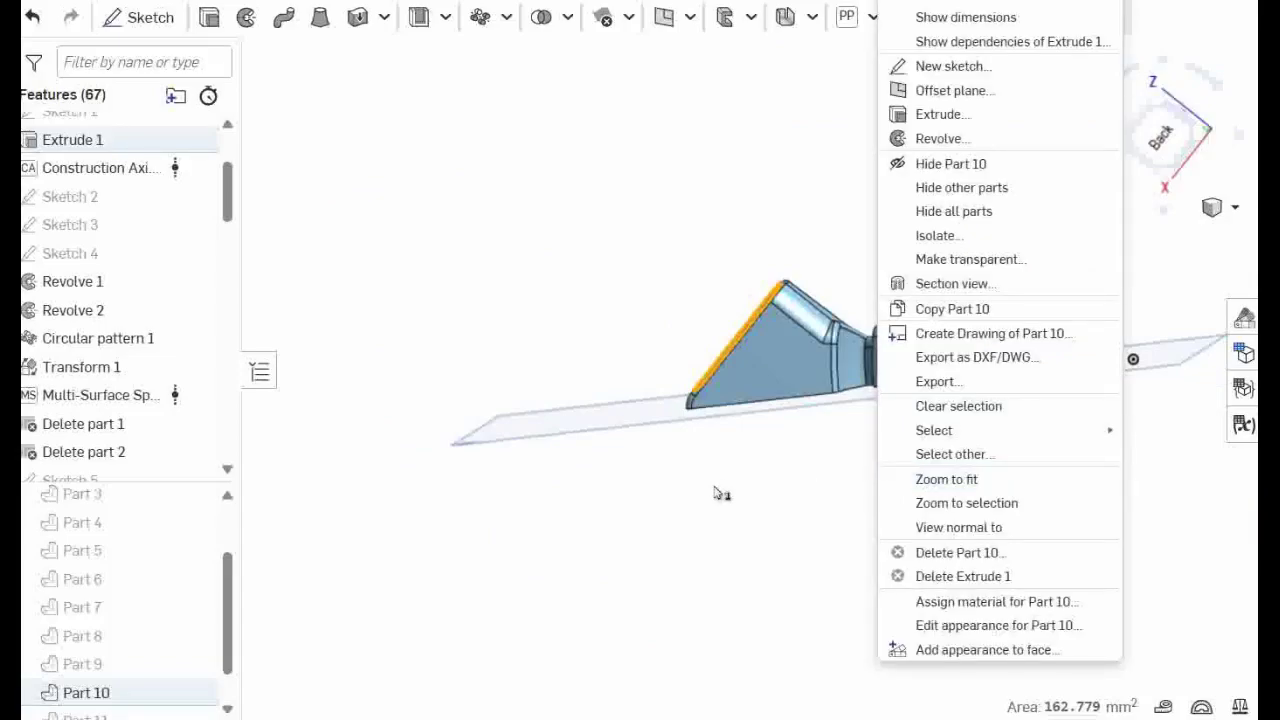
left_click(722, 492)
right_click_drag(837, 474, 781, 394)
scroll(711, 412, "up", 5)
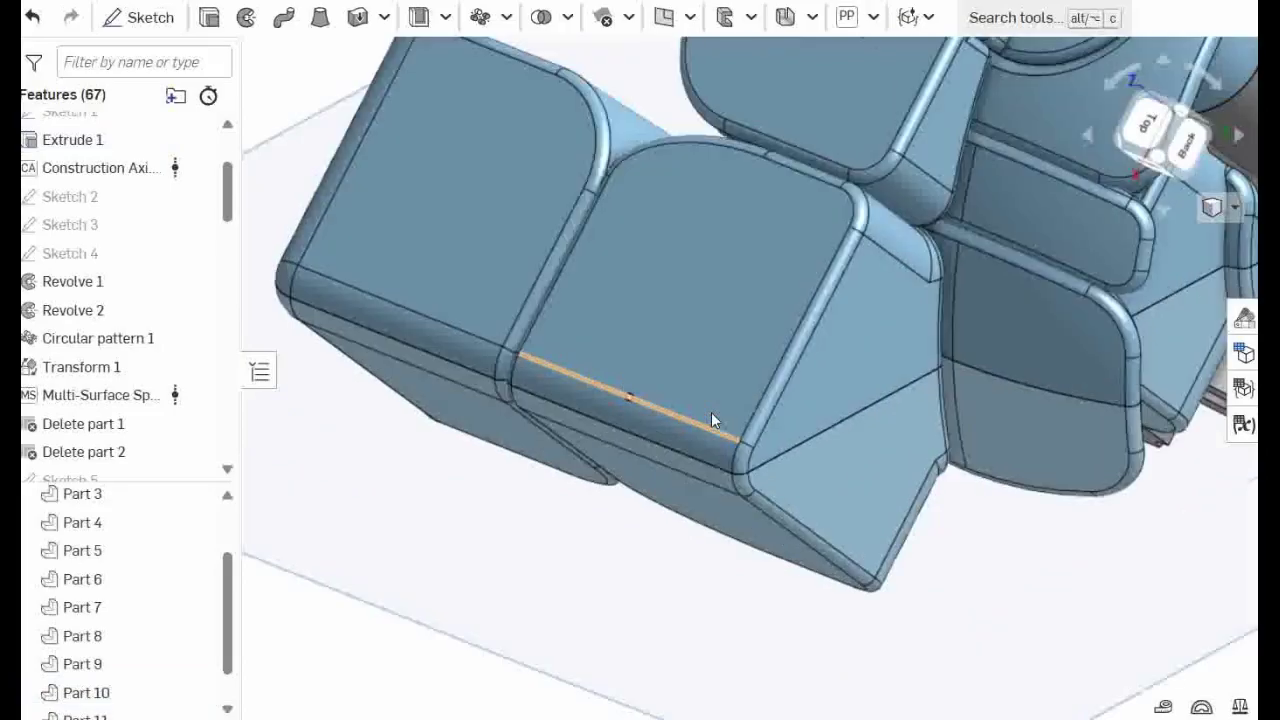
scroll(508, 240, "down", 5)
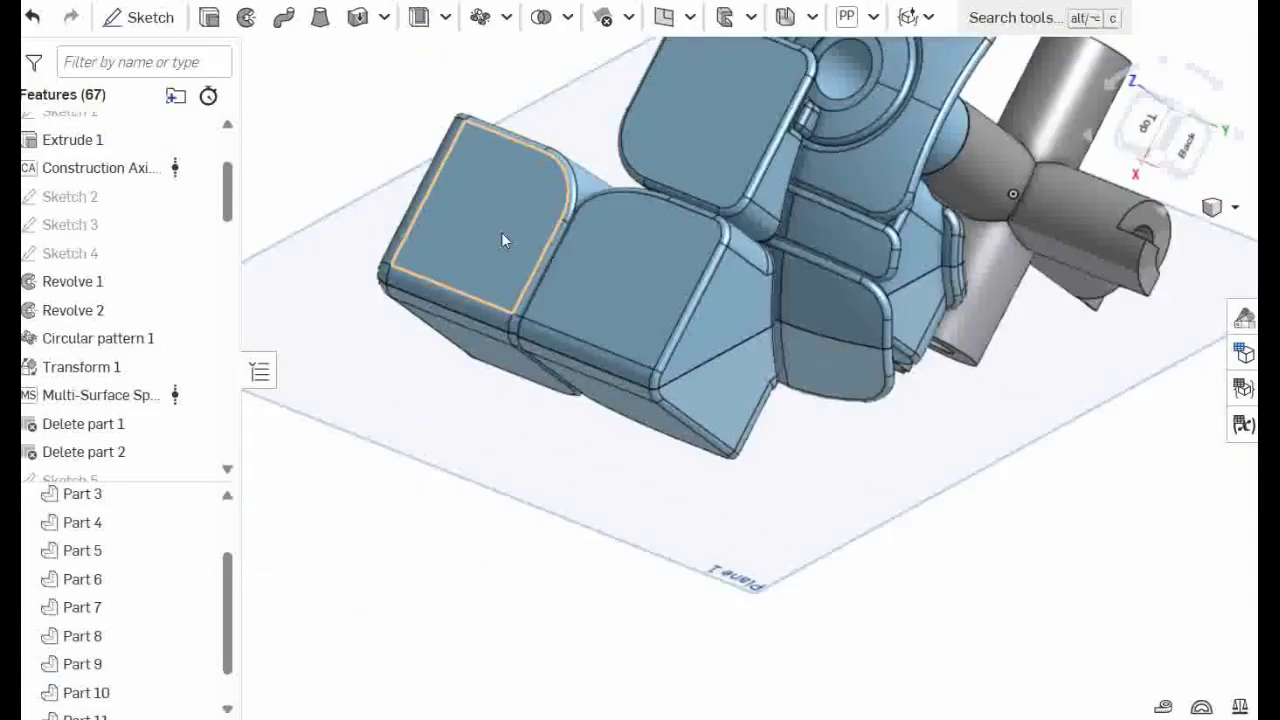
Step: Hide all parts except Part 8 and turn the view to inspect its side face
left_click(501, 232)
right_click(501, 232)
left_click(614, 187)
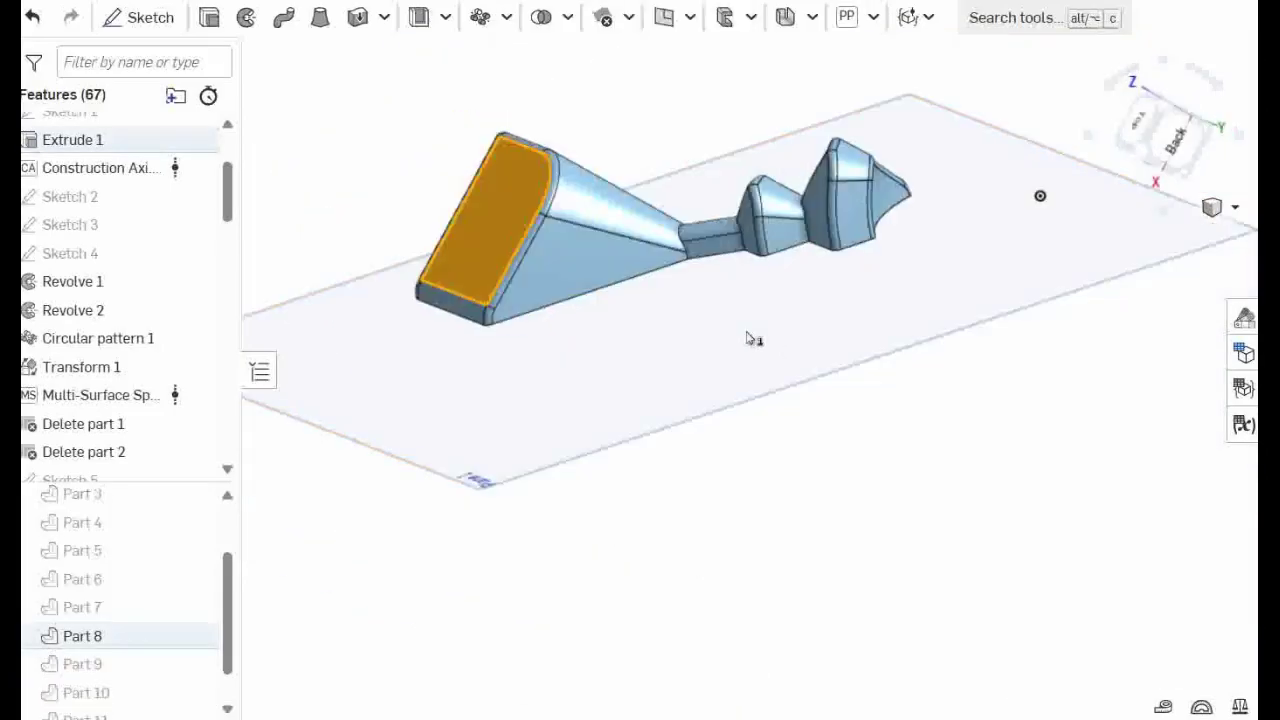
mouse_move(754, 340)
right_mouse_down()
mouse_move(706, 334)
mouse_move(763, 349)
mouse_move(820, 489)
mouse_move(903, 434)
mouse_move(891, 467)
mouse_move(989, 401)
mouse_move(903, 263)
right_mouse_up()
Step: Sketch a right triangle from the origin on Part 8's flat side face, about 33.7 mm wide and 36.2 mm high
left_click(771, 223)
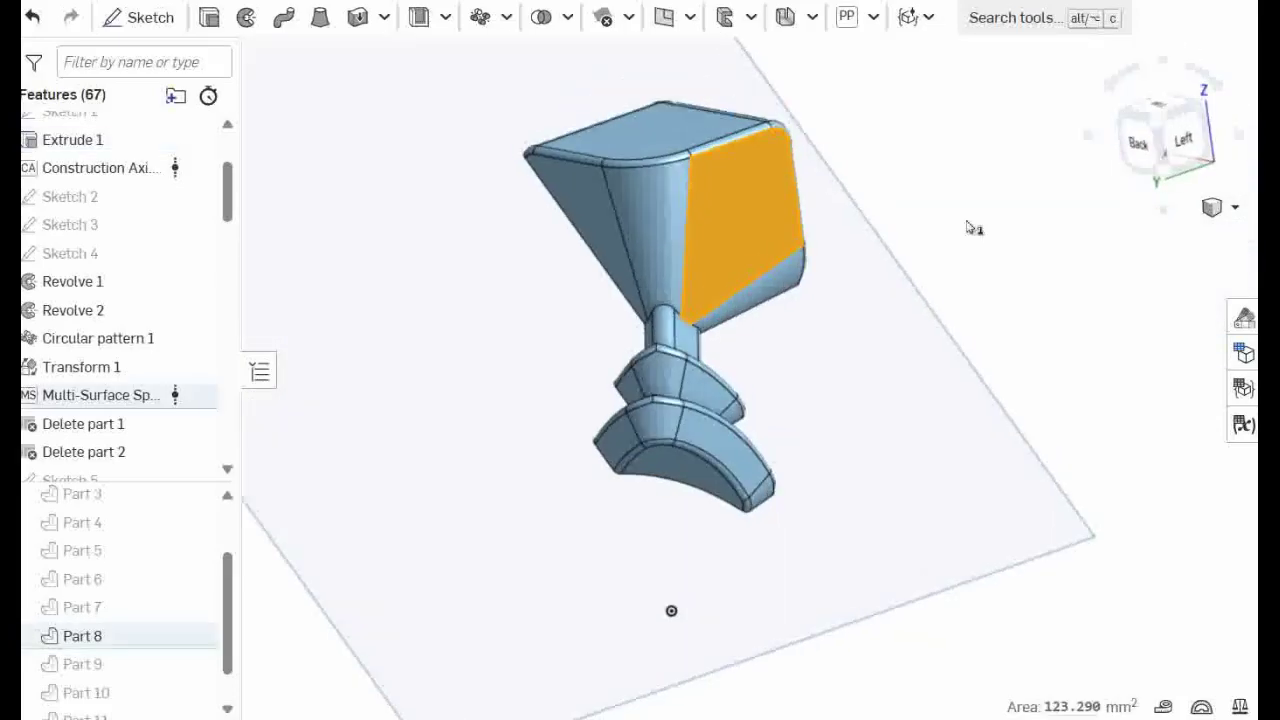
key("n")
scroll(919, 326, "down", 3)
left_click(160, 30)
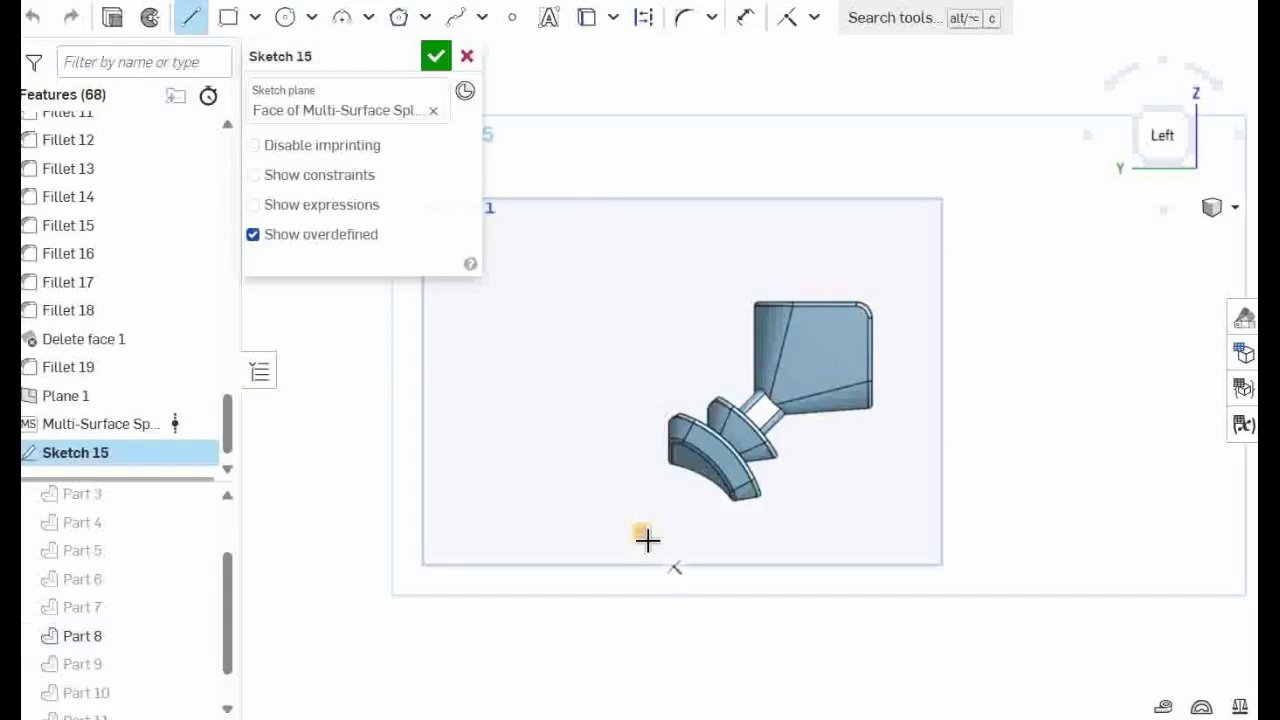
left_click(642, 532)
left_click(904, 251)
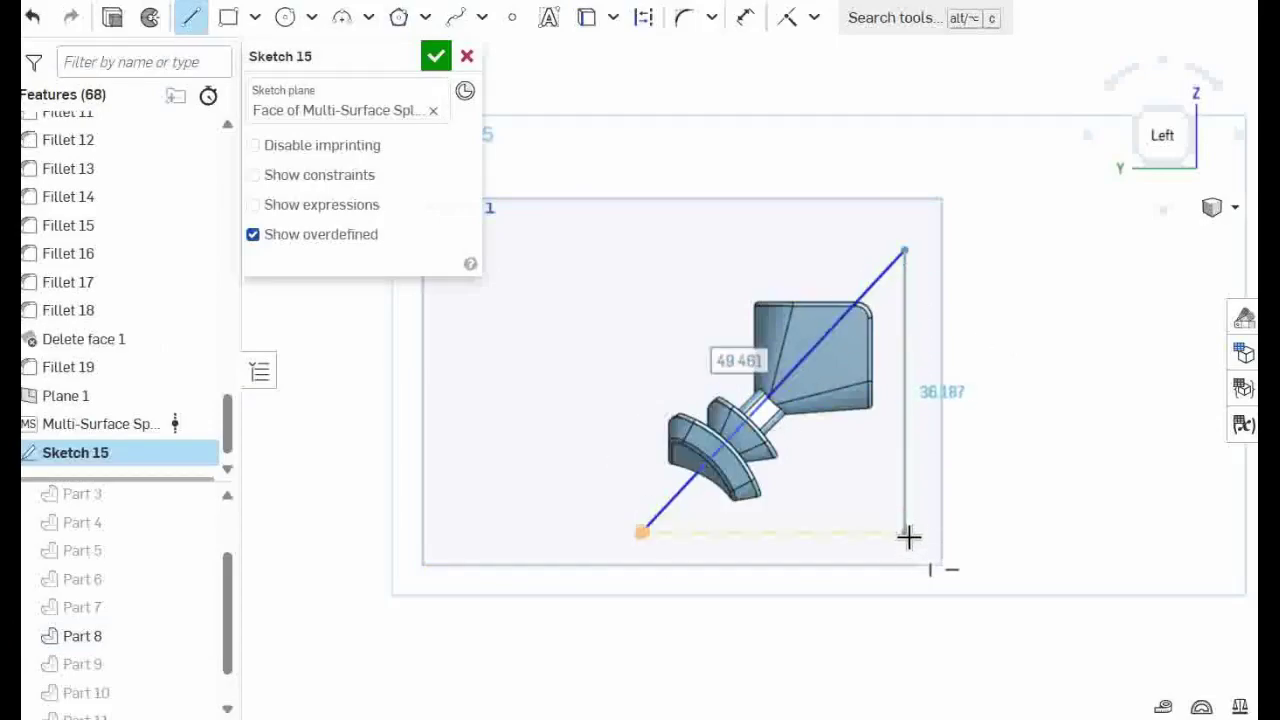
left_click(905, 533)
left_click(642, 532)
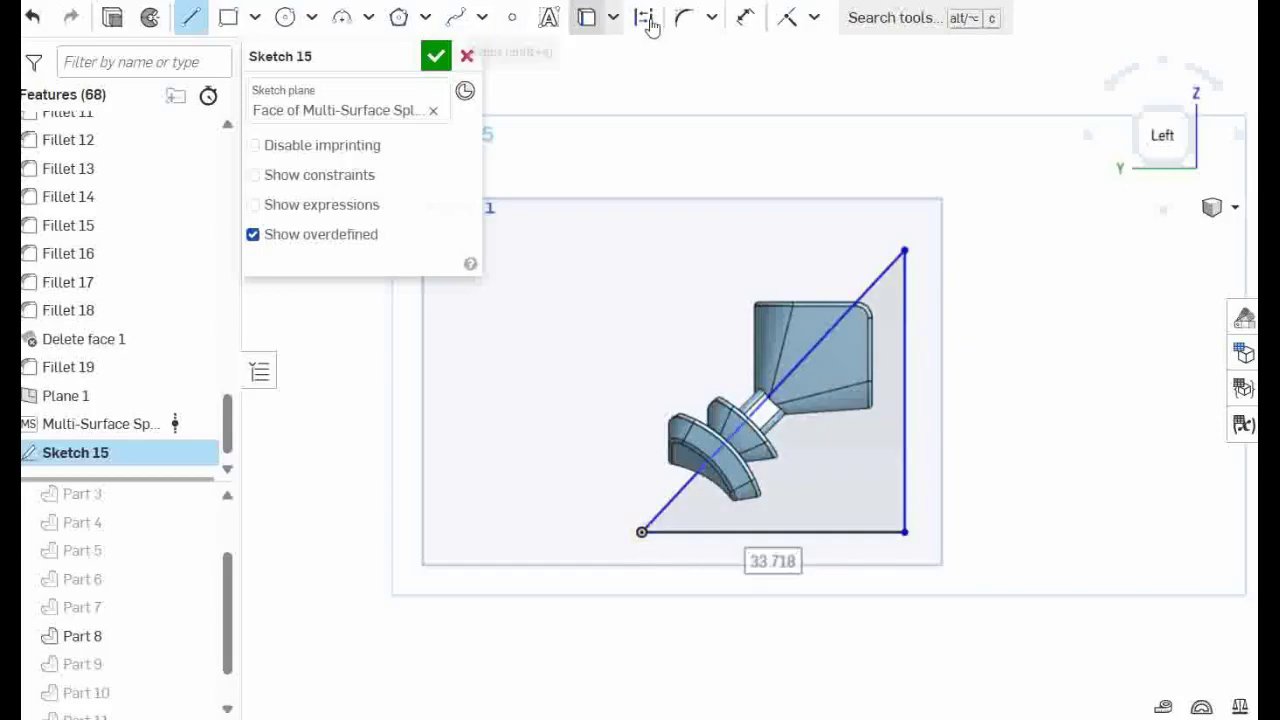
Step: Dimension the angle between the triangle's sloped side and its base at the origin, and finish the sketch
left_click(745, 17)
left_click(681, 500)
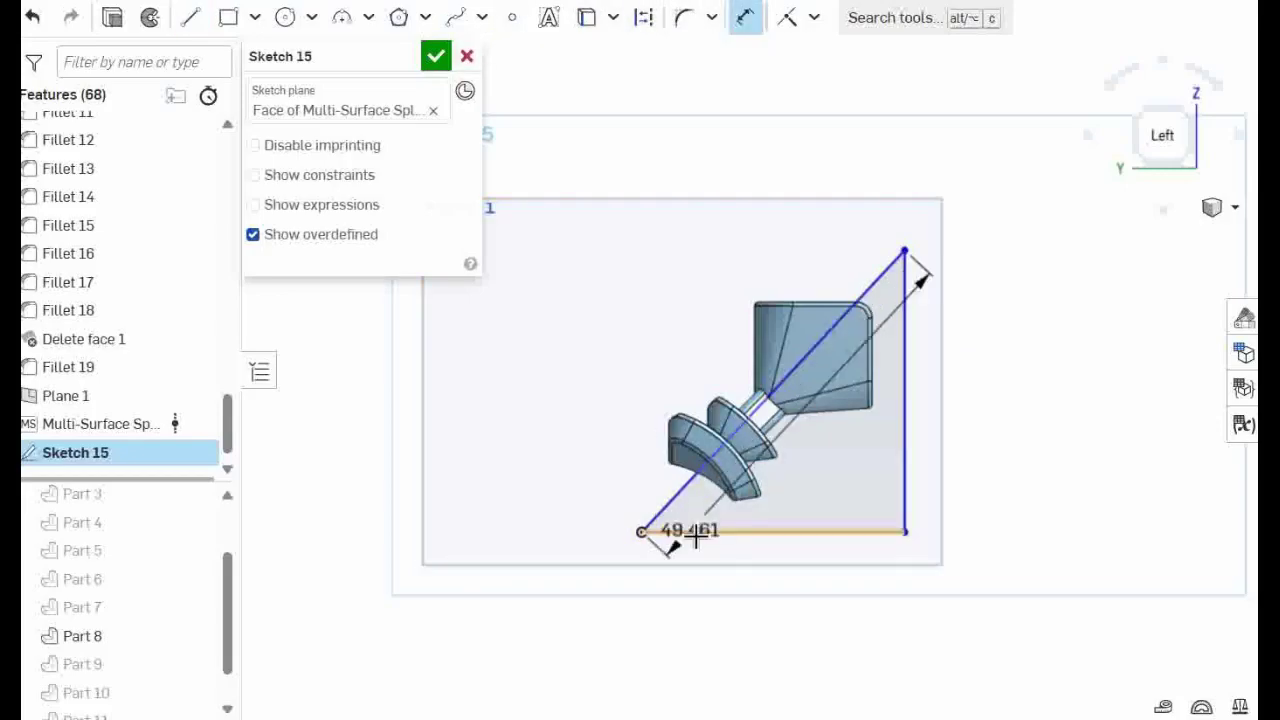
left_click(695, 537)
left_click(695, 515)
key("Return")
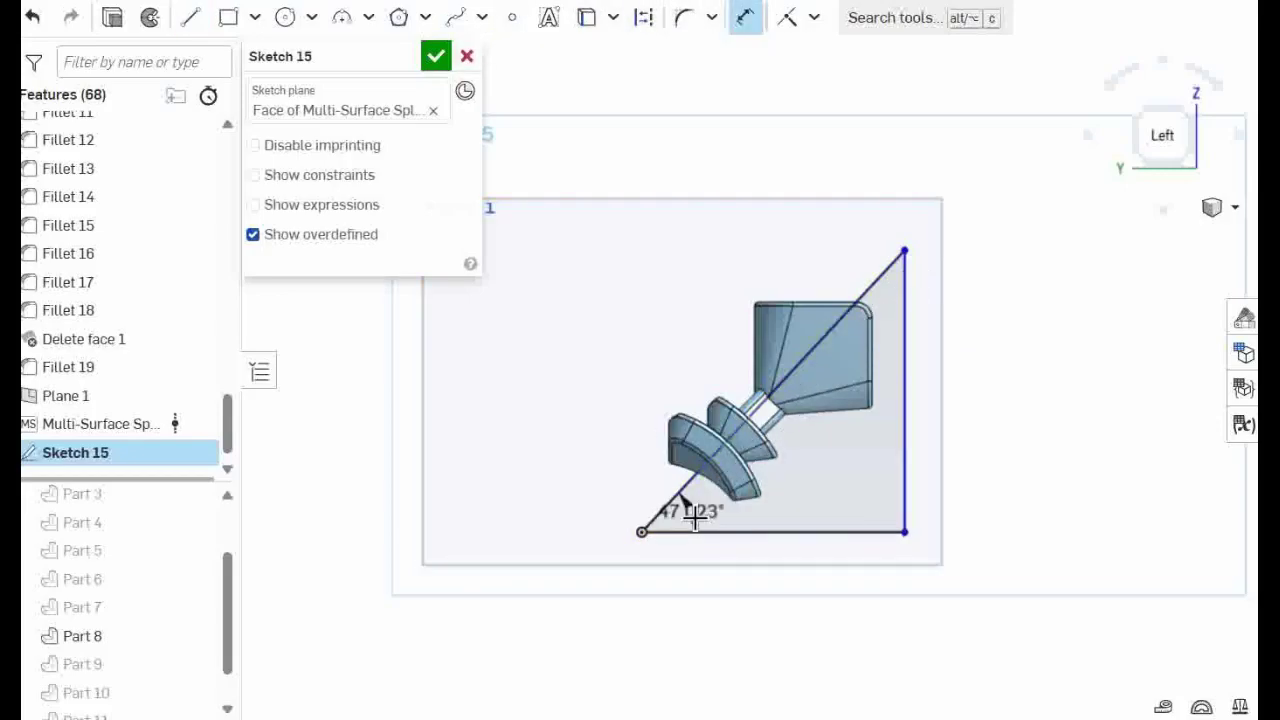
left_click(436, 56)
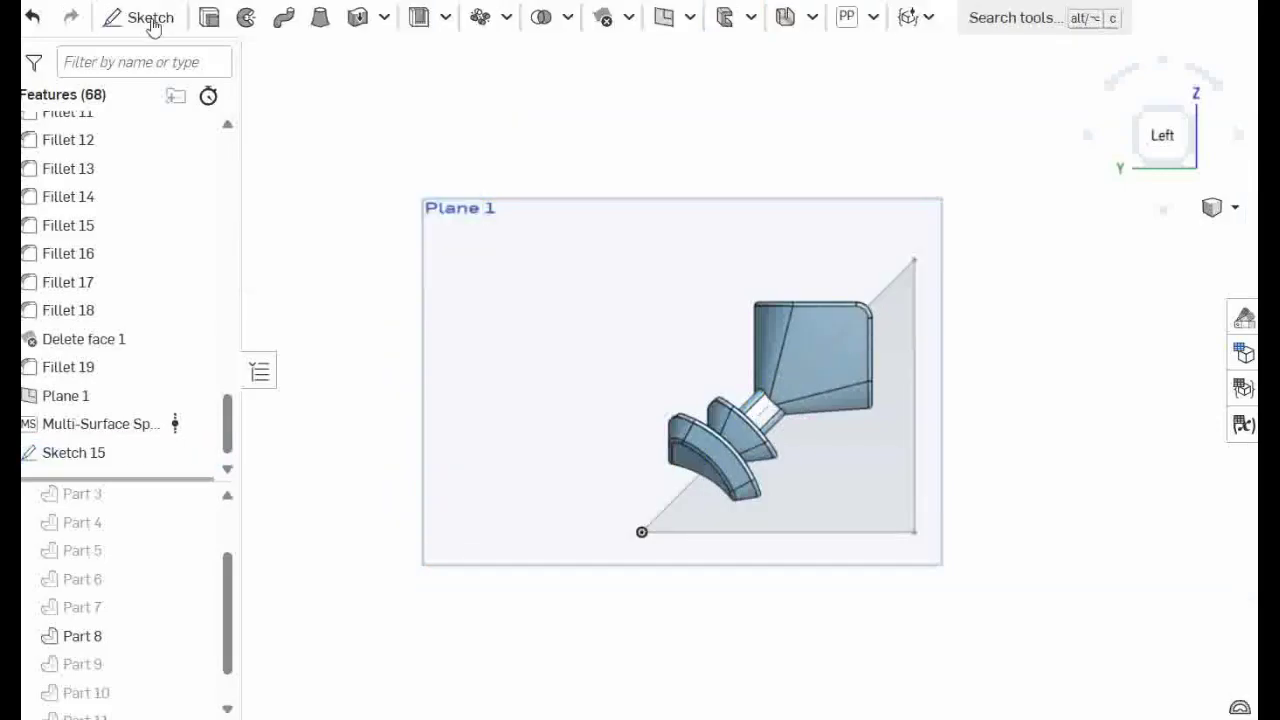
Step: Set up an extruded cut of the triangle's larger region through Part 8, symmetric with a depth of 40 mm
left_click(221, 21)
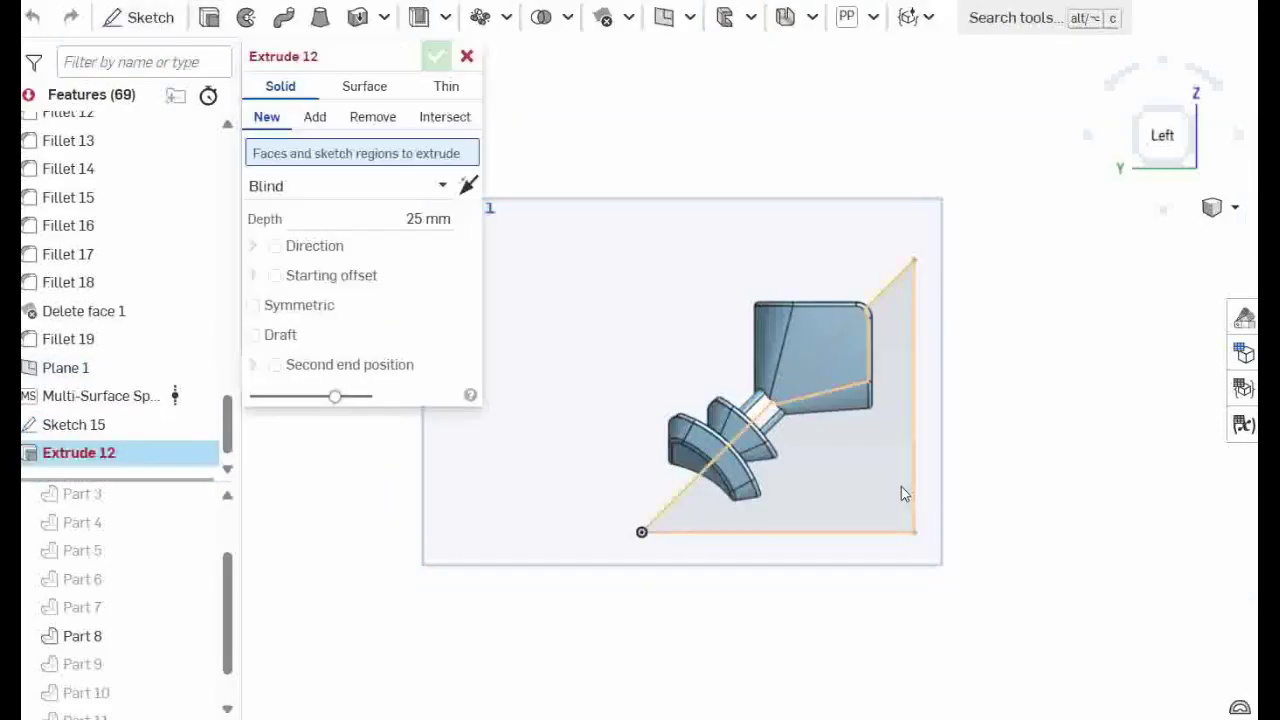
mouse_move(986, 517)
right_mouse_down()
mouse_move(914, 557)
mouse_move(891, 529)
right_mouse_up()
left_click(891, 529)
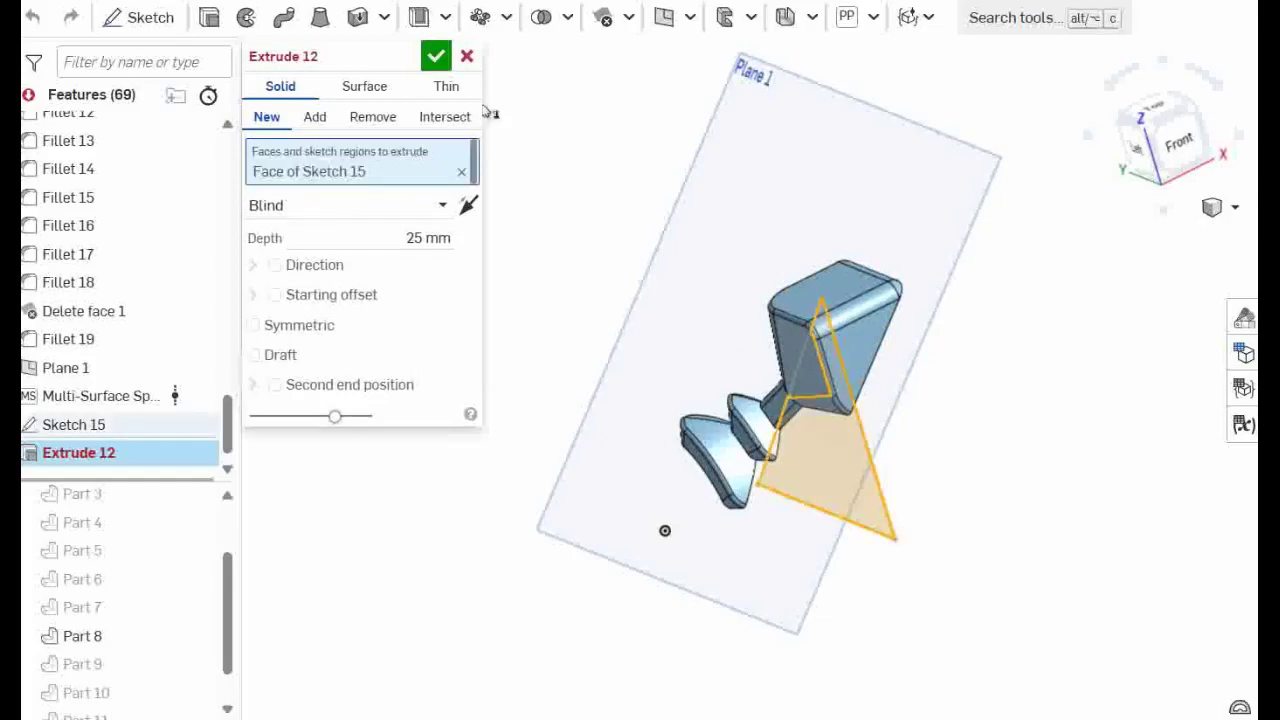
left_click(372, 116)
left_click(467, 205)
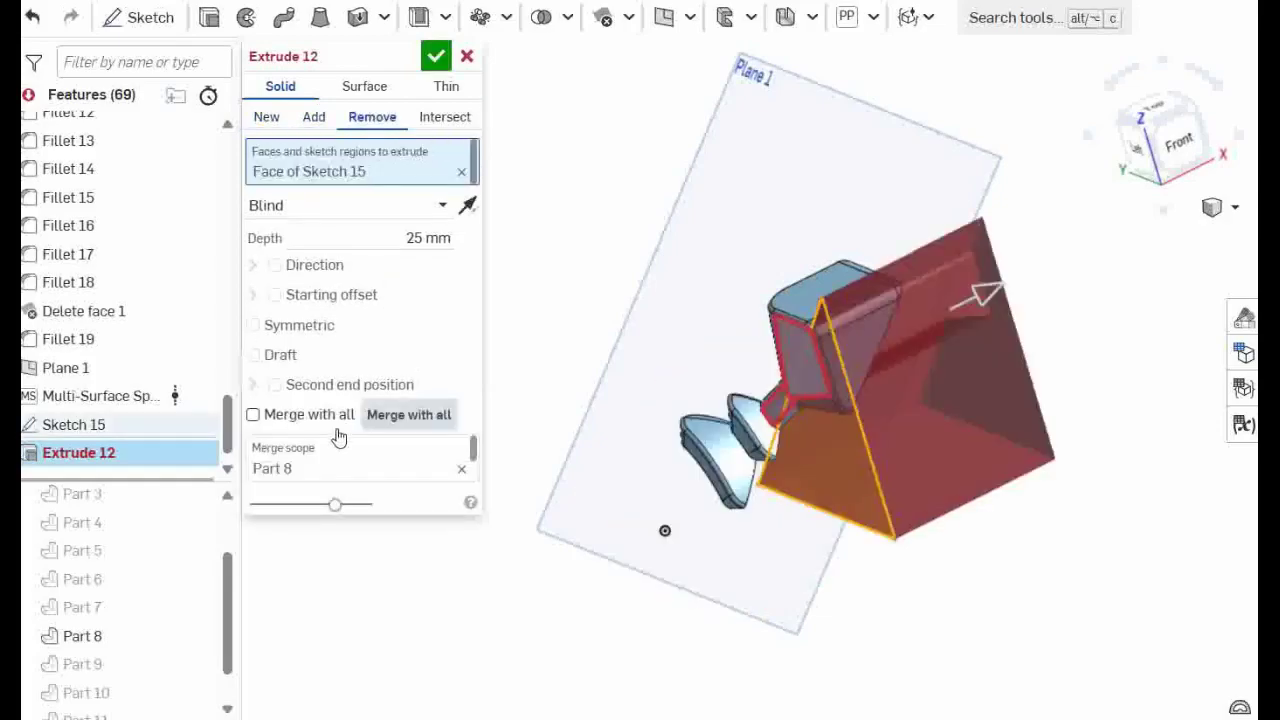
left_click(266, 334)
left_click(428, 238)
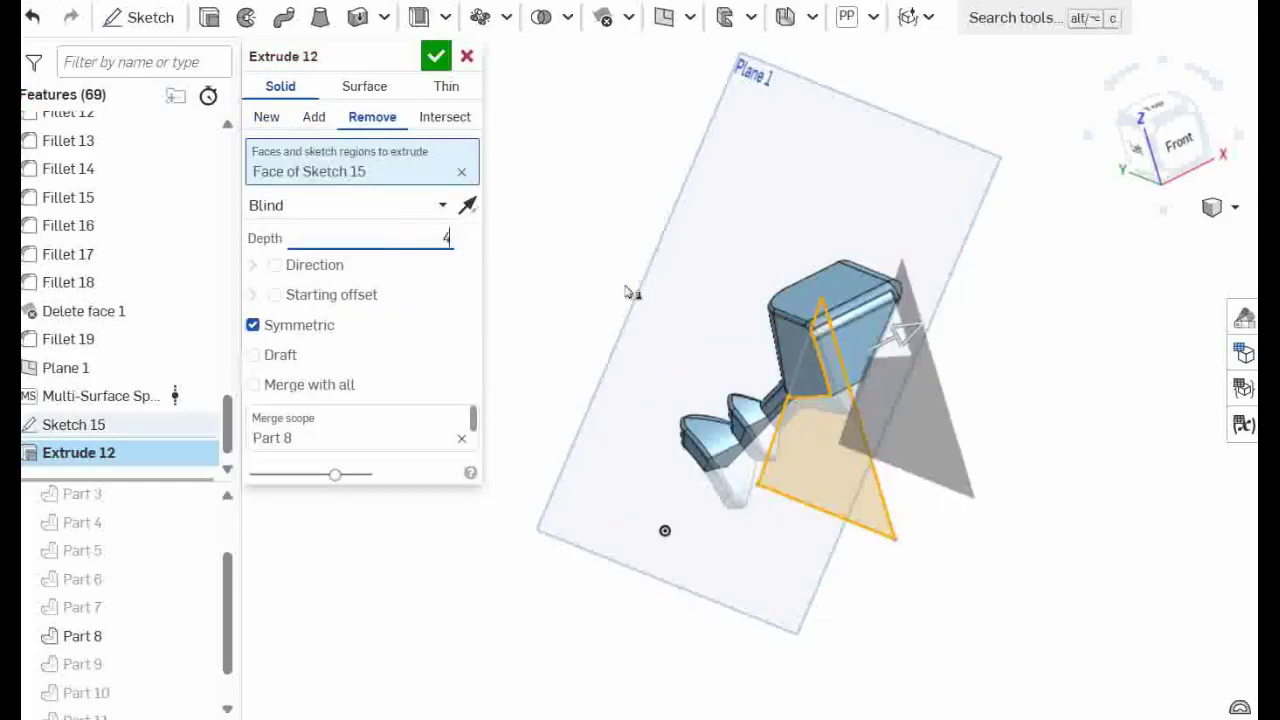
key("Return")
Step: Add the triangle's remaining region to the cut through Part 8 and complete the extrude
mouse_move(874, 408)
right_mouse_down()
mouse_move(837, 357)
mouse_move(926, 349)
mouse_move(906, 334)
mouse_move(905, 380)
mouse_move(857, 397)
mouse_move(900, 410)
mouse_move(905, 430)
right_mouse_up()
left_click(912, 468)
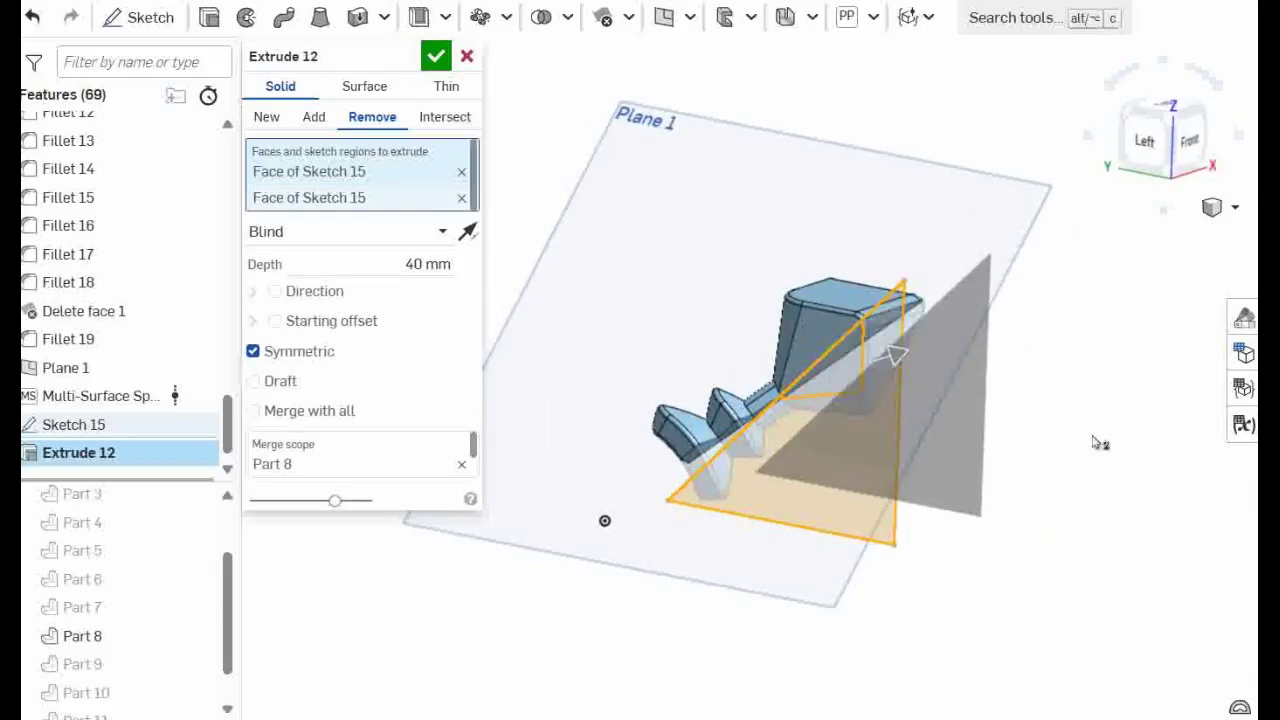
right_click_drag(1100, 443, 1135, 495)
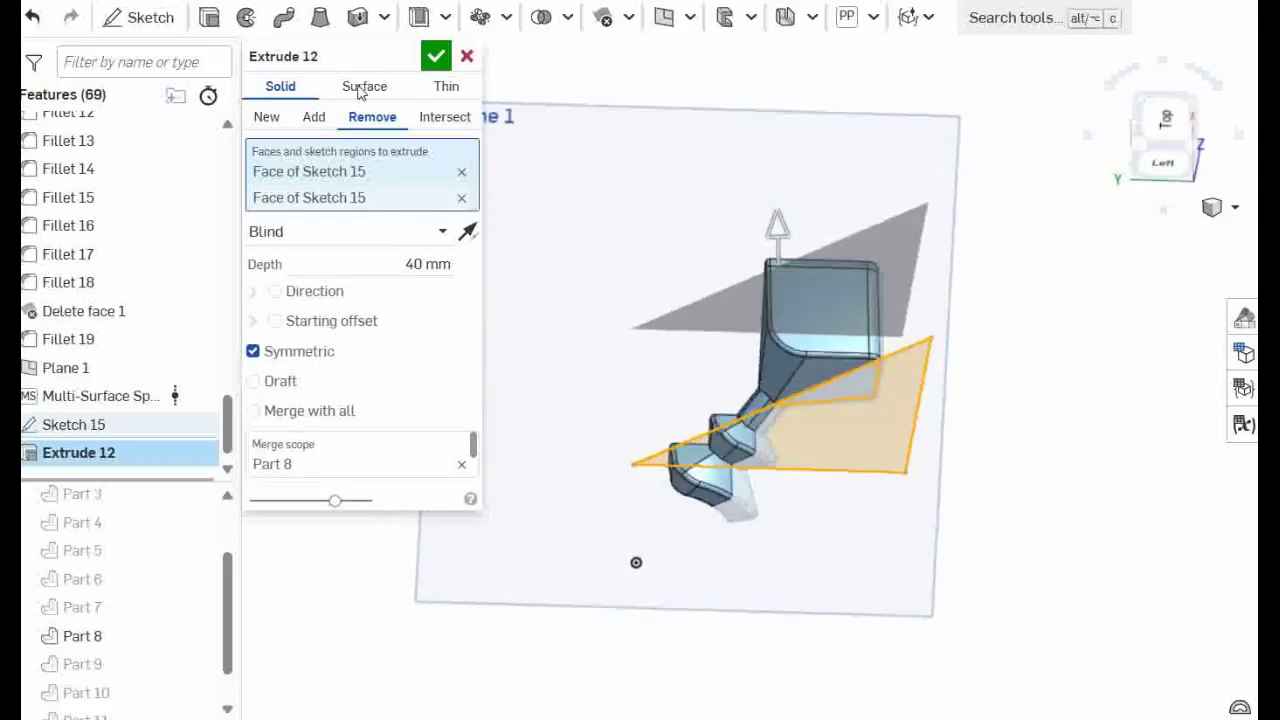
left_click(436, 56)
Step: Inspect the remaining half of Part 8 from several sides, including its flat angled cut face
right_click_drag(963, 434, 1087, 400)
mouse_move(941, 522)
right_mouse_down()
mouse_move(1029, 491)
mouse_move(906, 543)
mouse_move(876, 537)
mouse_move(949, 534)
mouse_move(871, 491)
mouse_move(806, 591)
mouse_move(790, 594)
mouse_move(966, 437)
mouse_move(769, 506)
mouse_move(733, 505)
mouse_move(709, 534)
mouse_move(926, 323)
mouse_move(906, 360)
mouse_move(943, 354)
mouse_move(846, 385)
right_mouse_up()
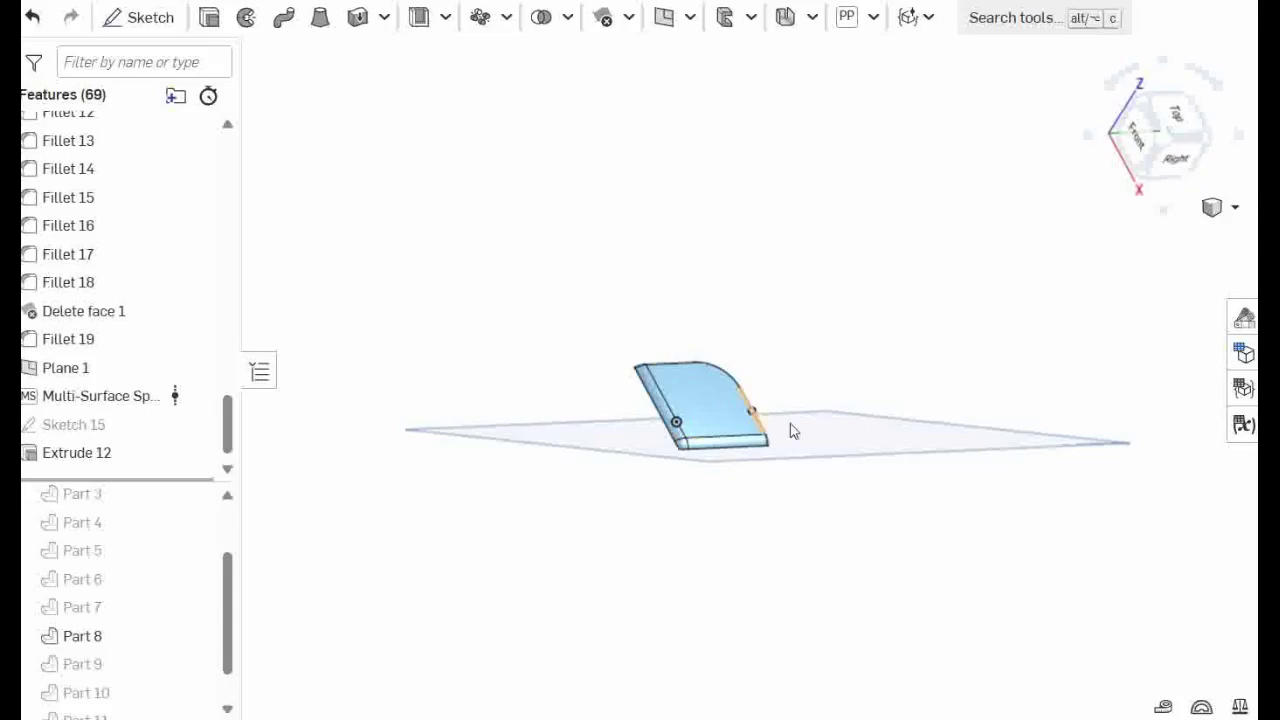
right_click_drag(791, 431, 648, 437)
left_click(651, 428)
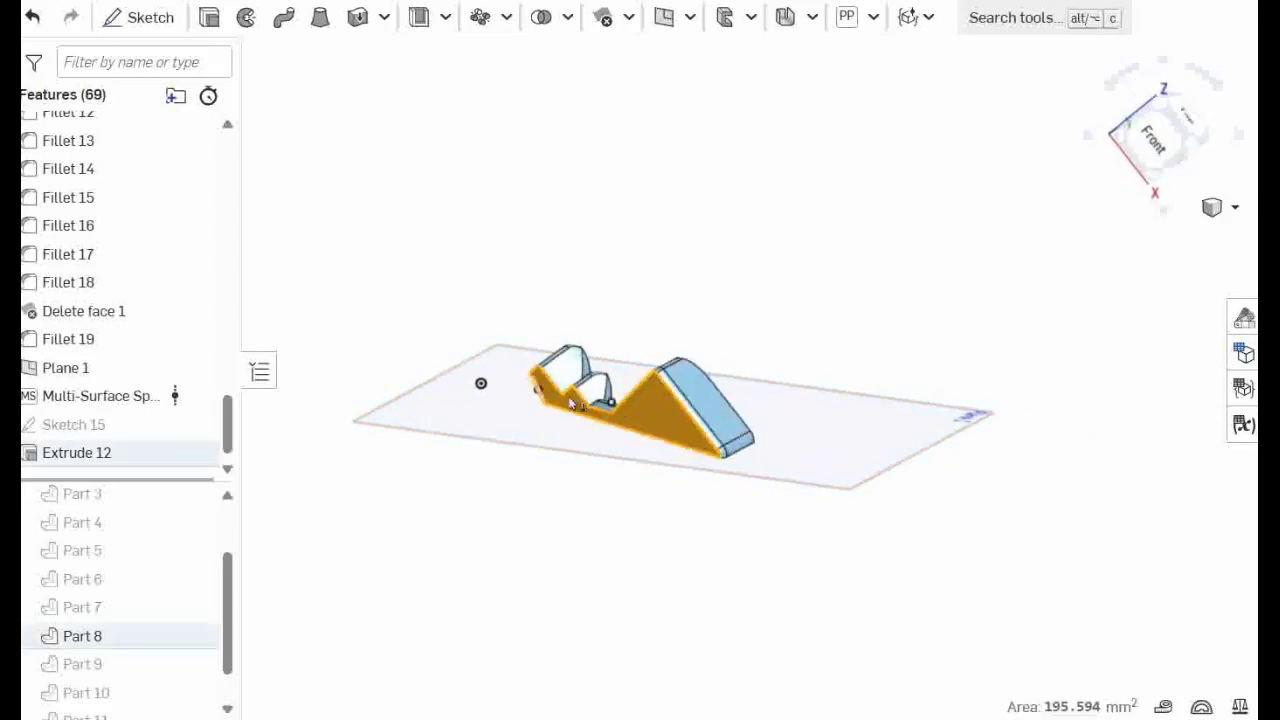
left_click(871, 251)
Step: Hide all parts except Part 2
right_click(886, 226)
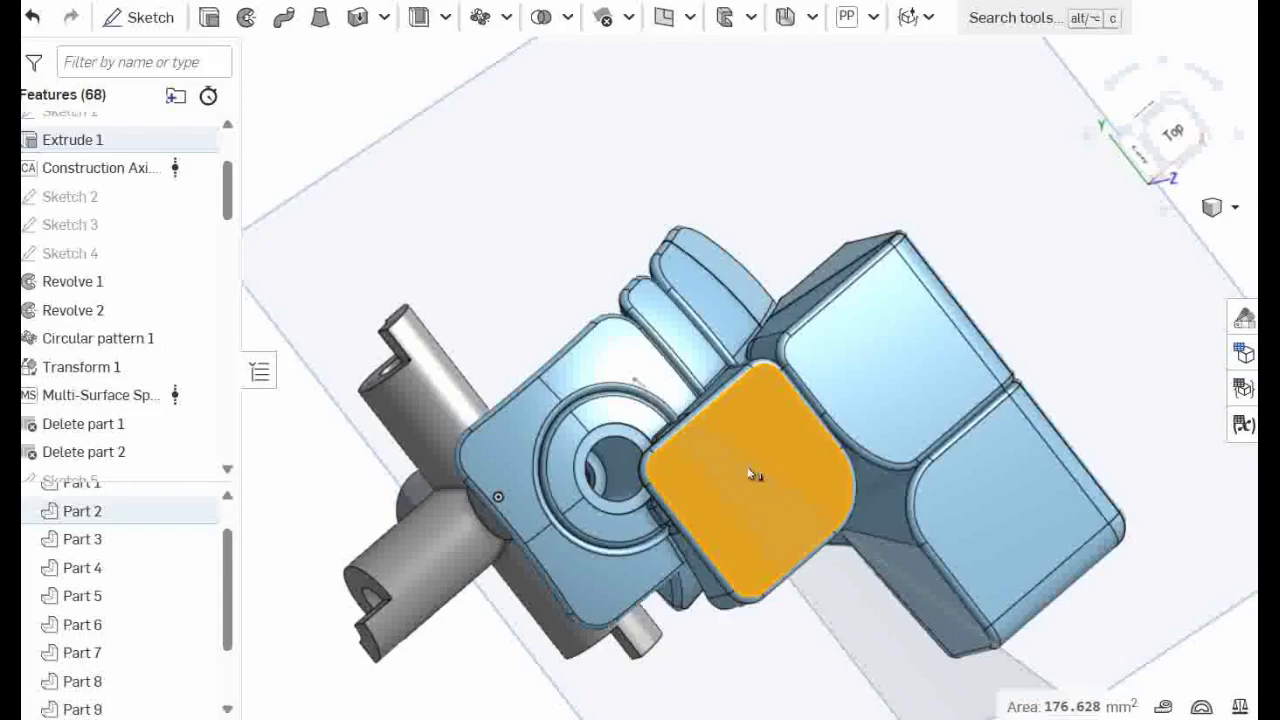
right_click_drag(712, 420, 873, 538)
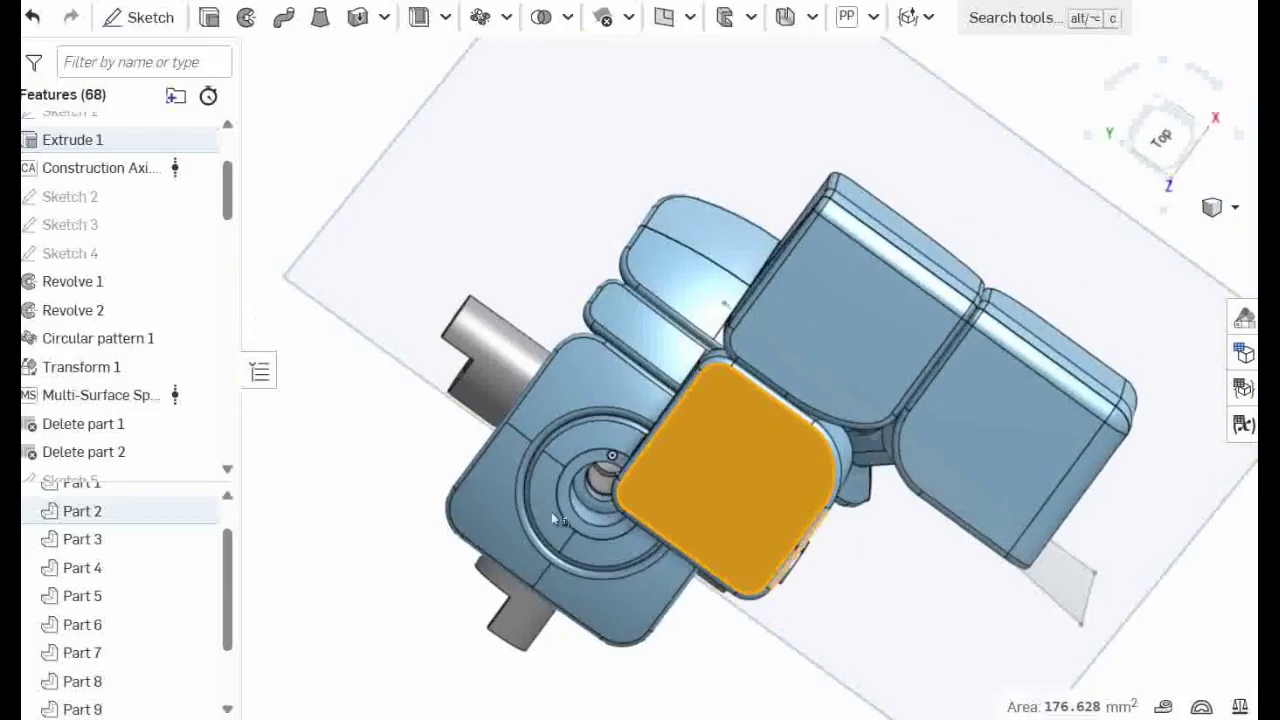
right_click(777, 504)
left_click(880, 190)
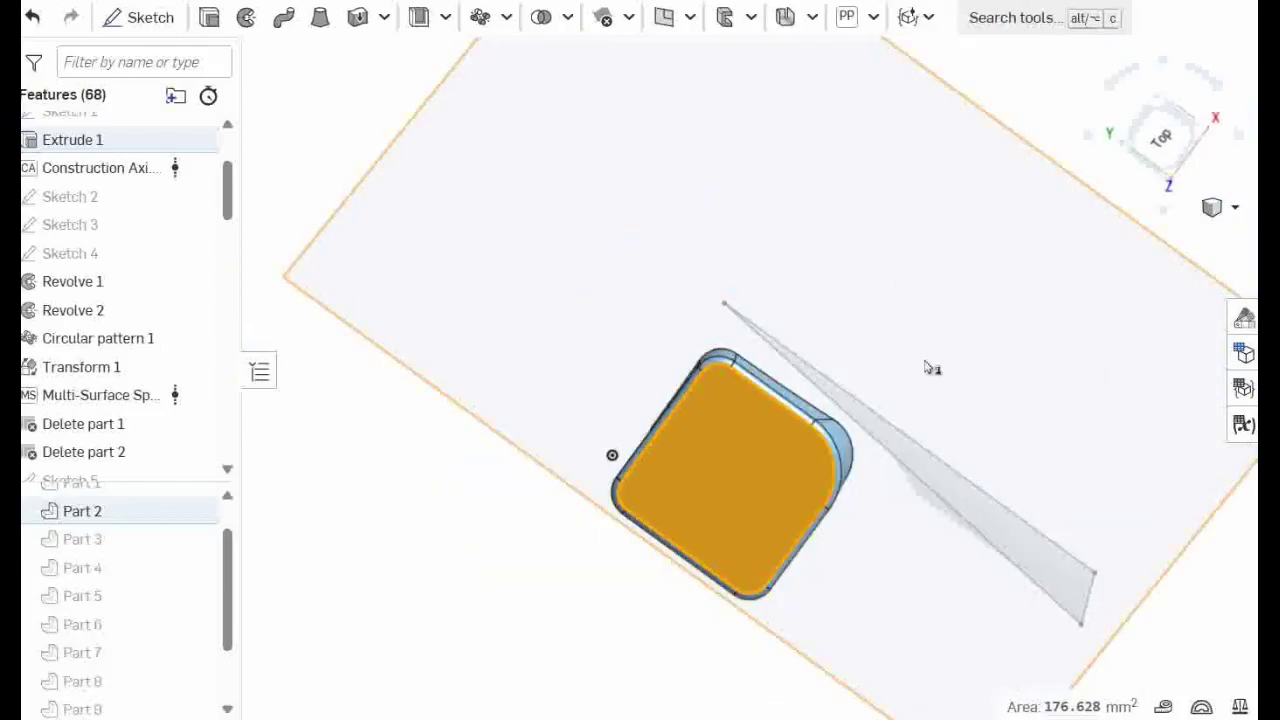
Step: Examine Part 2 from above and from its sides to judge possible print orientations and split directions
right_click_drag(926, 366, 733, 428)
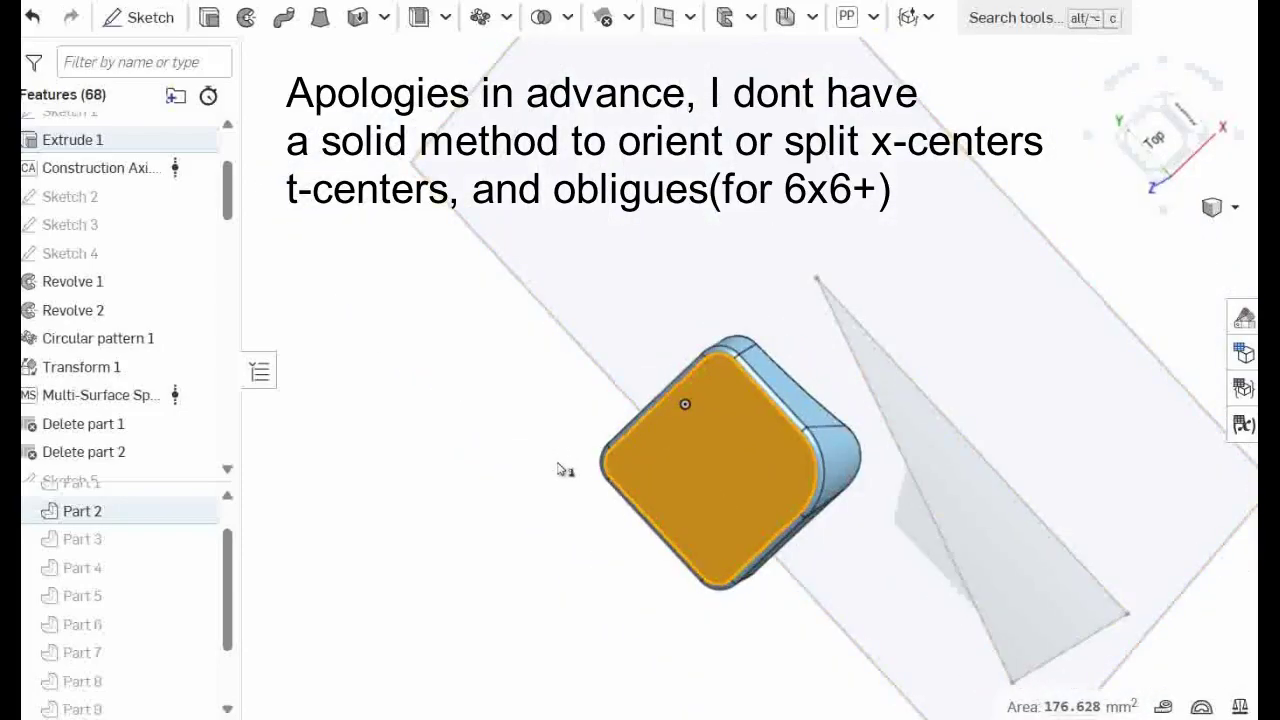
right_click_drag(922, 479, 908, 605)
left_click(493, 492)
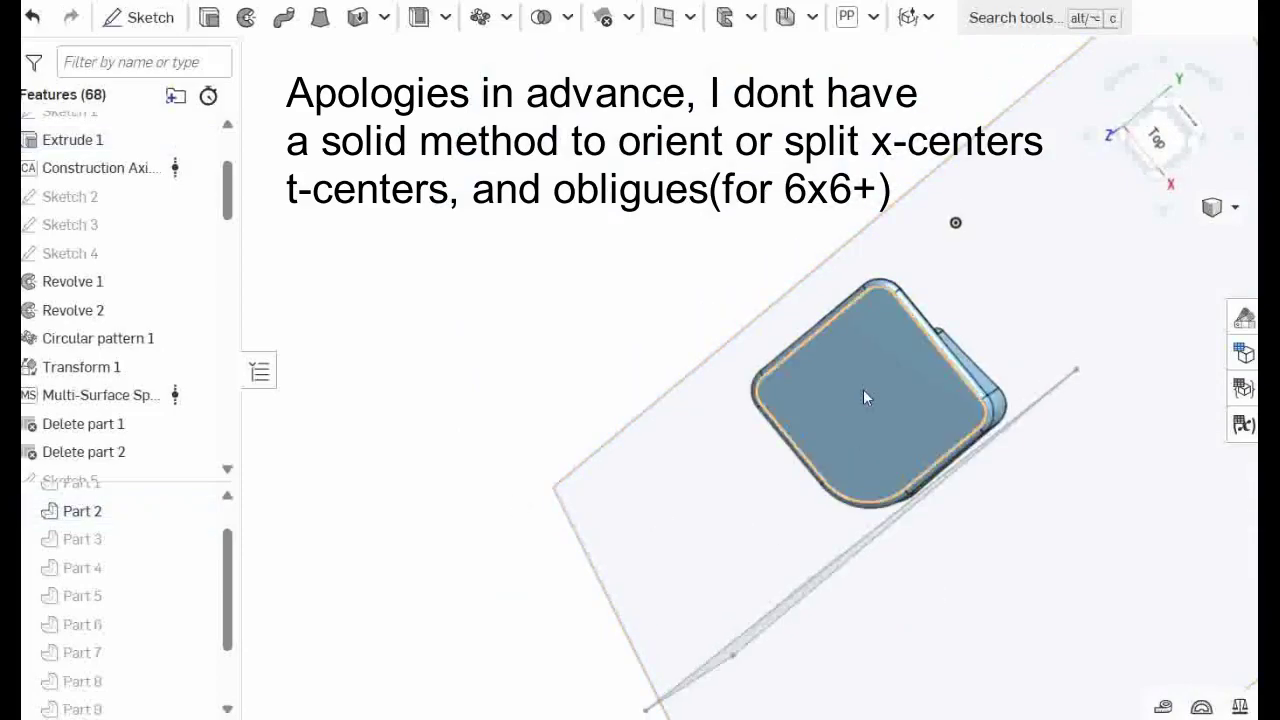
right_click_drag(1047, 525, 966, 537)
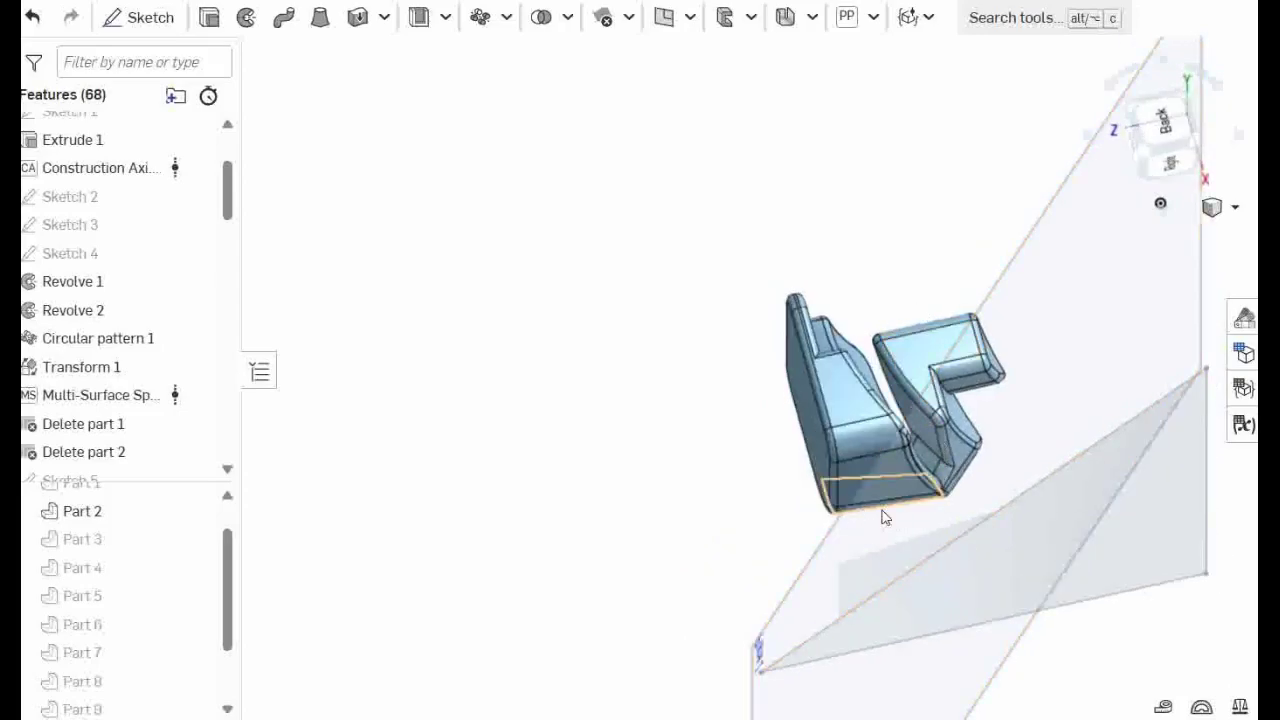
right_click_drag(884, 517, 1006, 475)
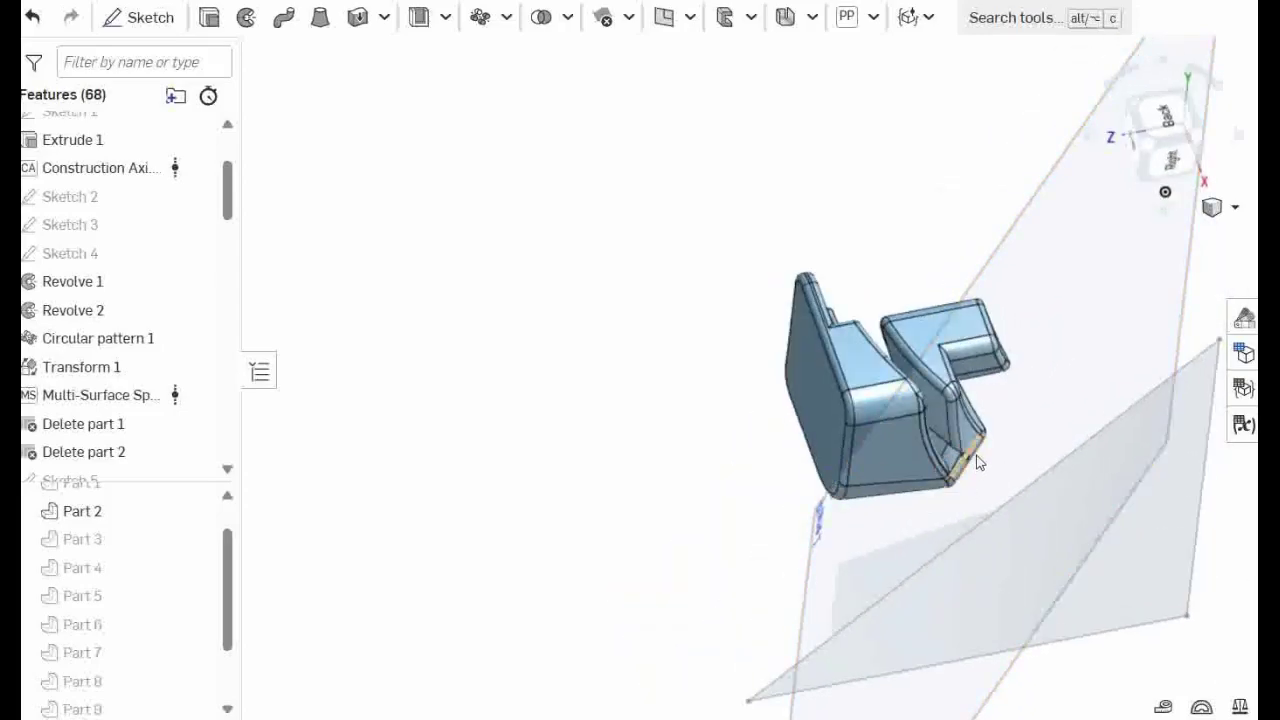
right_click_drag(974, 400, 1074, 382)
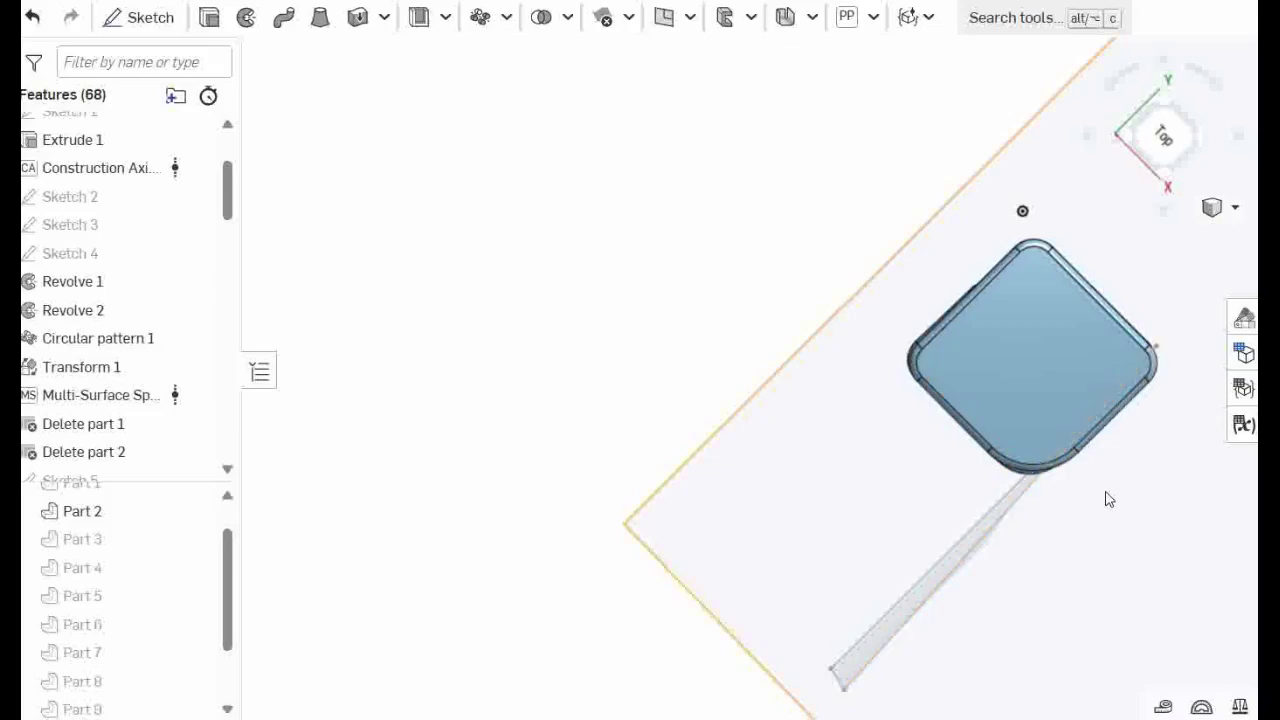
right_click_drag(1106, 497, 976, 502)
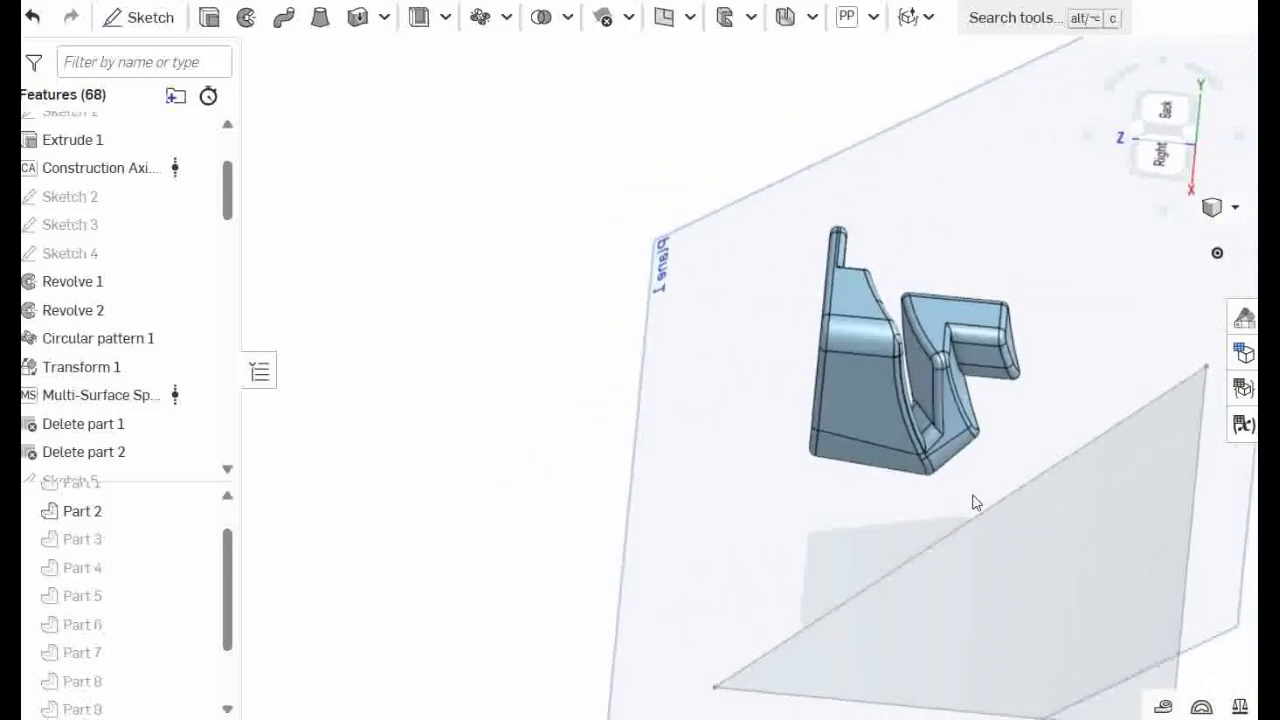
right_click_drag(1019, 405, 1088, 450)
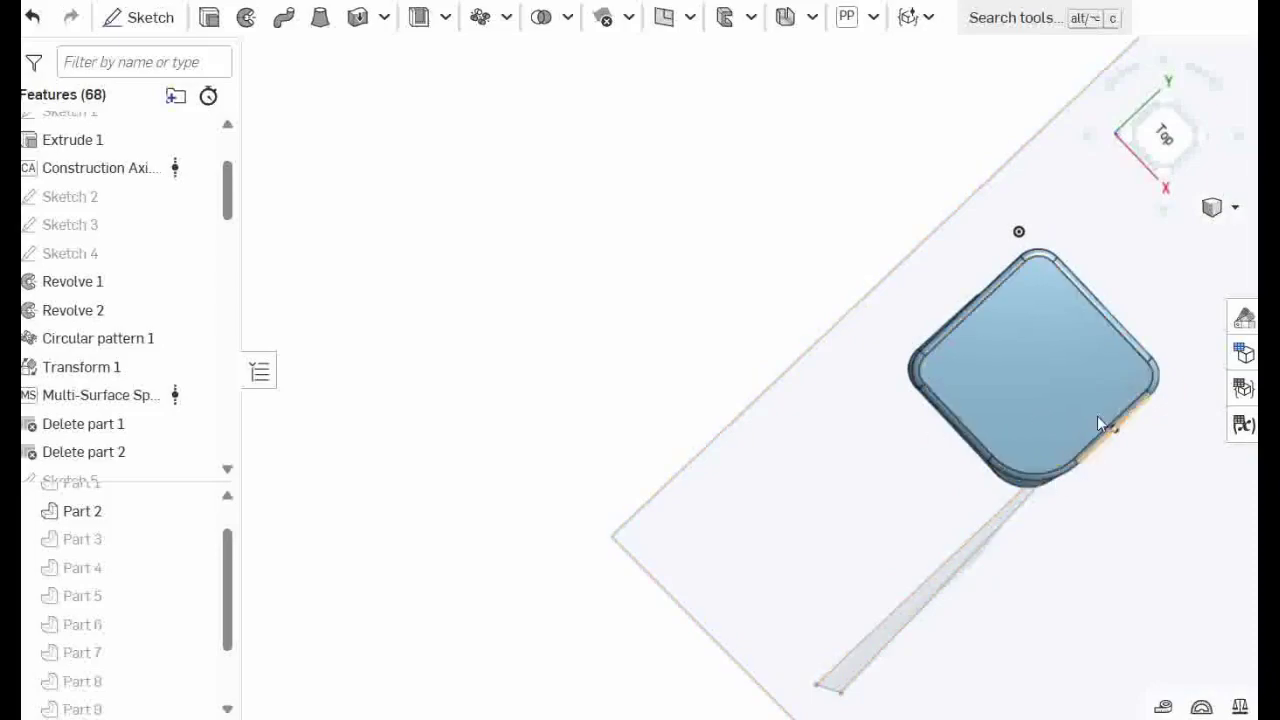
right_click_drag(1098, 418, 1060, 432)
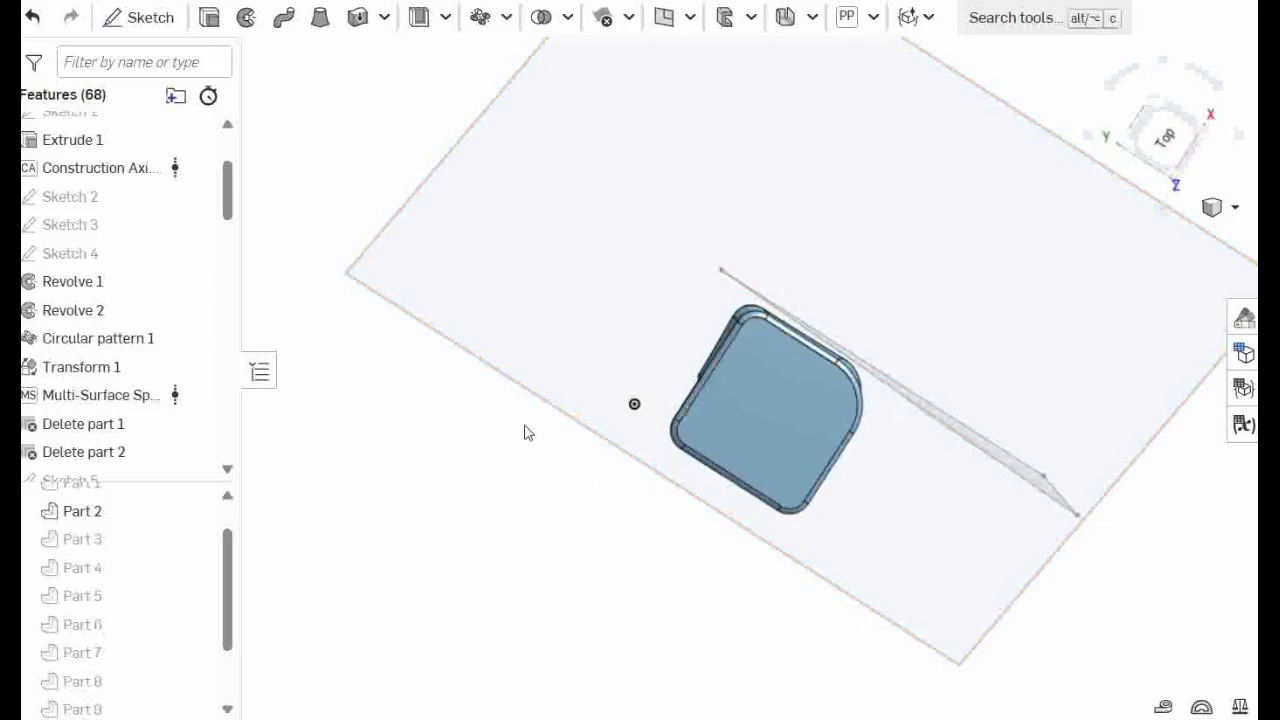
right_click_drag(858, 506, 905, 450)
Step: Show all parts again, then hide every part except the split half Part 10
key("shift+y")
left_click(895, 283)
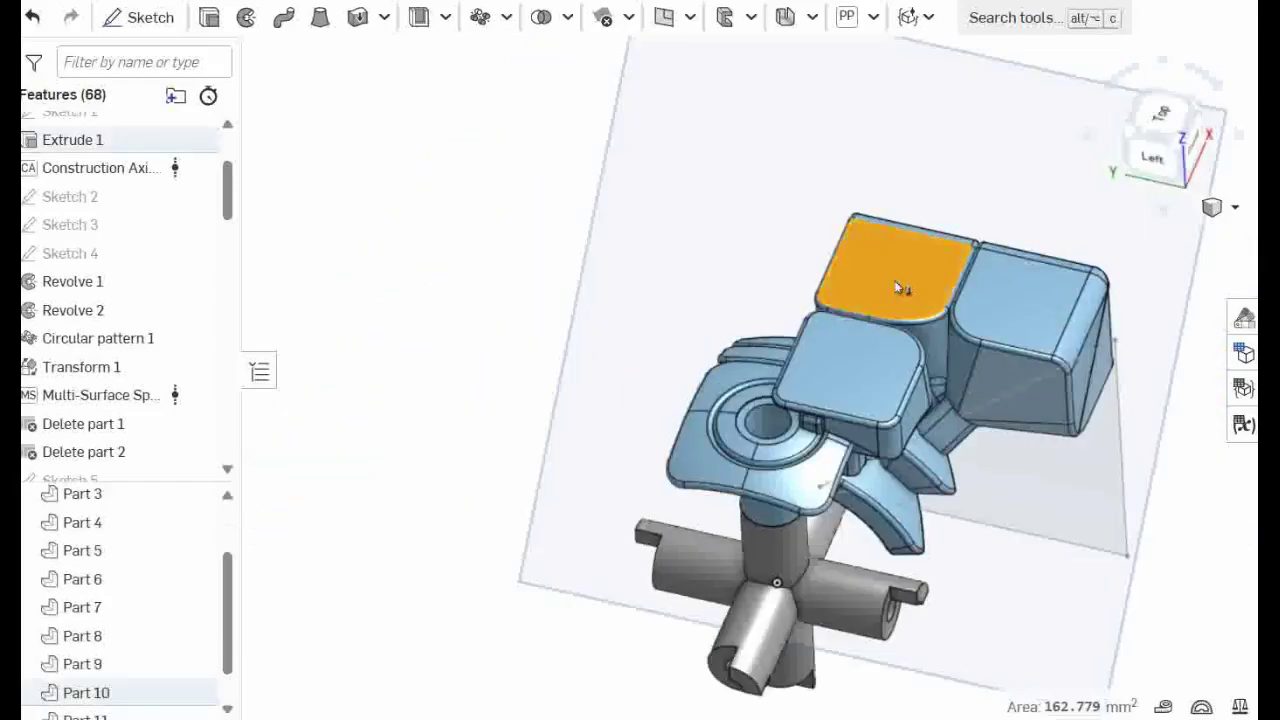
right_click_drag(1073, 456, 1172, 473)
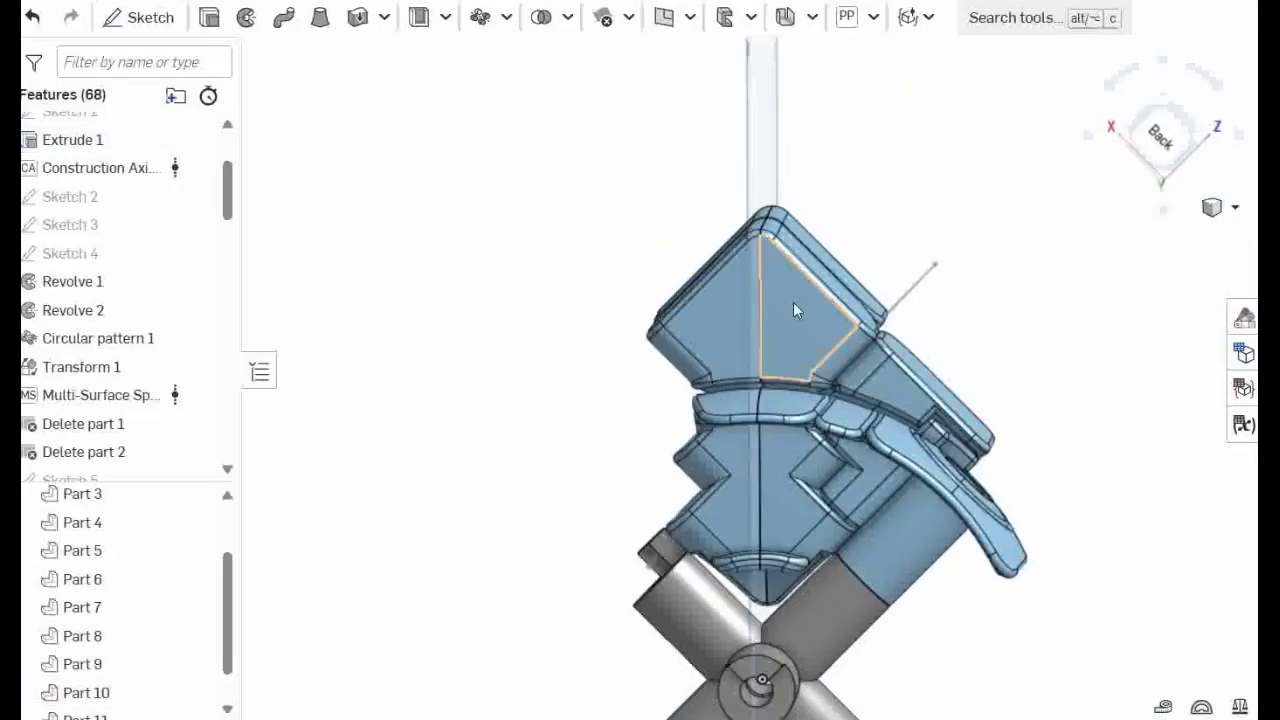
left_click(794, 309)
right_click(794, 309)
left_click(903, 147)
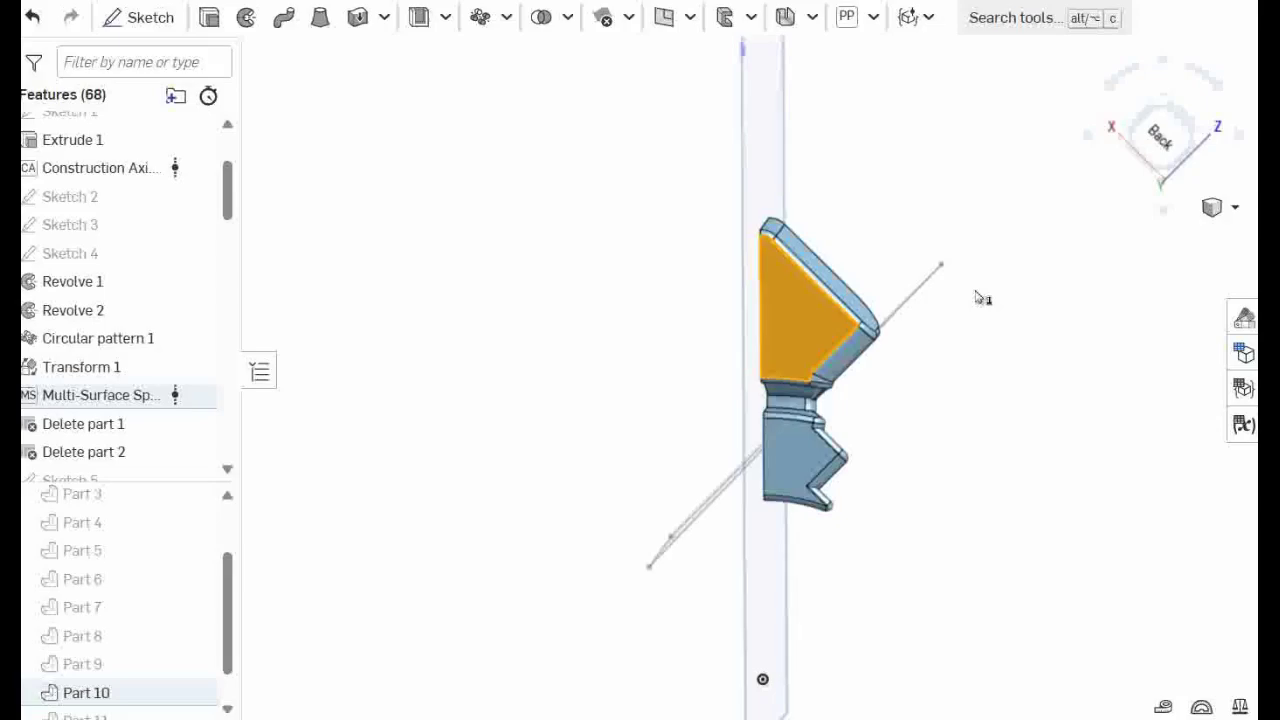
Step: Examine the flat split face of Part 10, including its lower foot
left_click(1037, 367)
right_click_drag(1037, 367, 1025, 381)
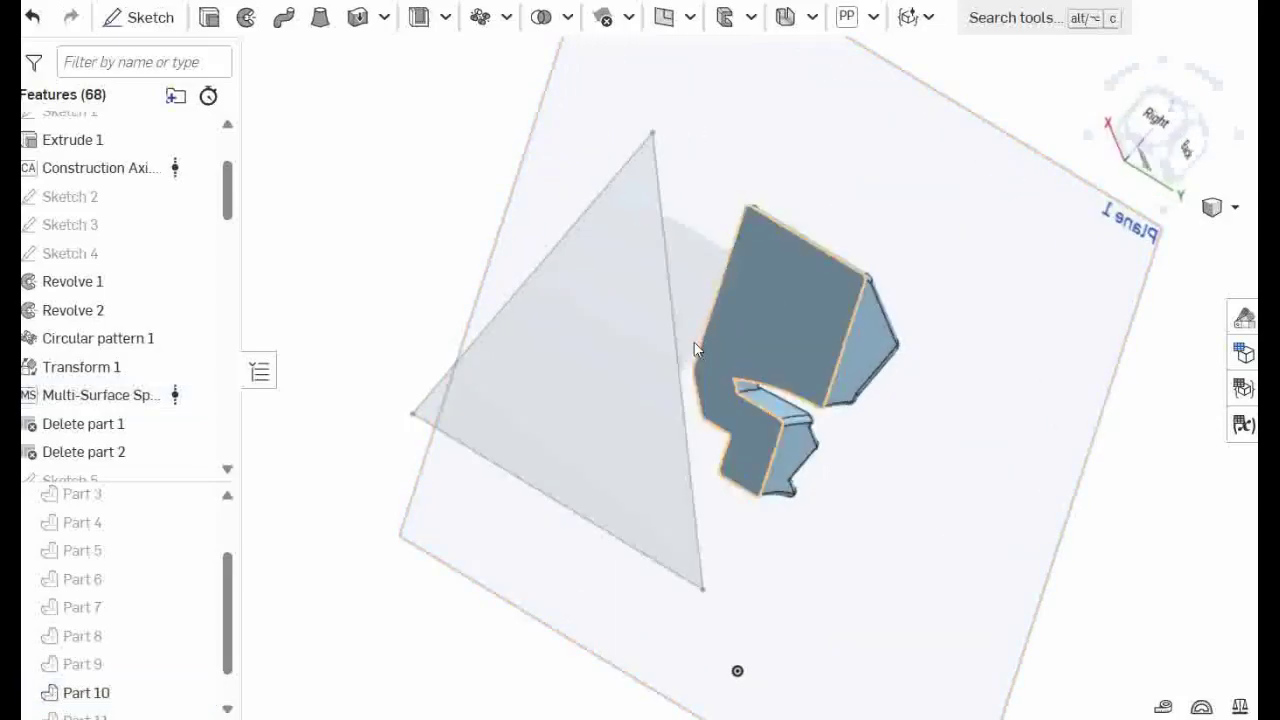
scroll(764, 413, "up", 5)
scroll(805, 325, "down", 5)
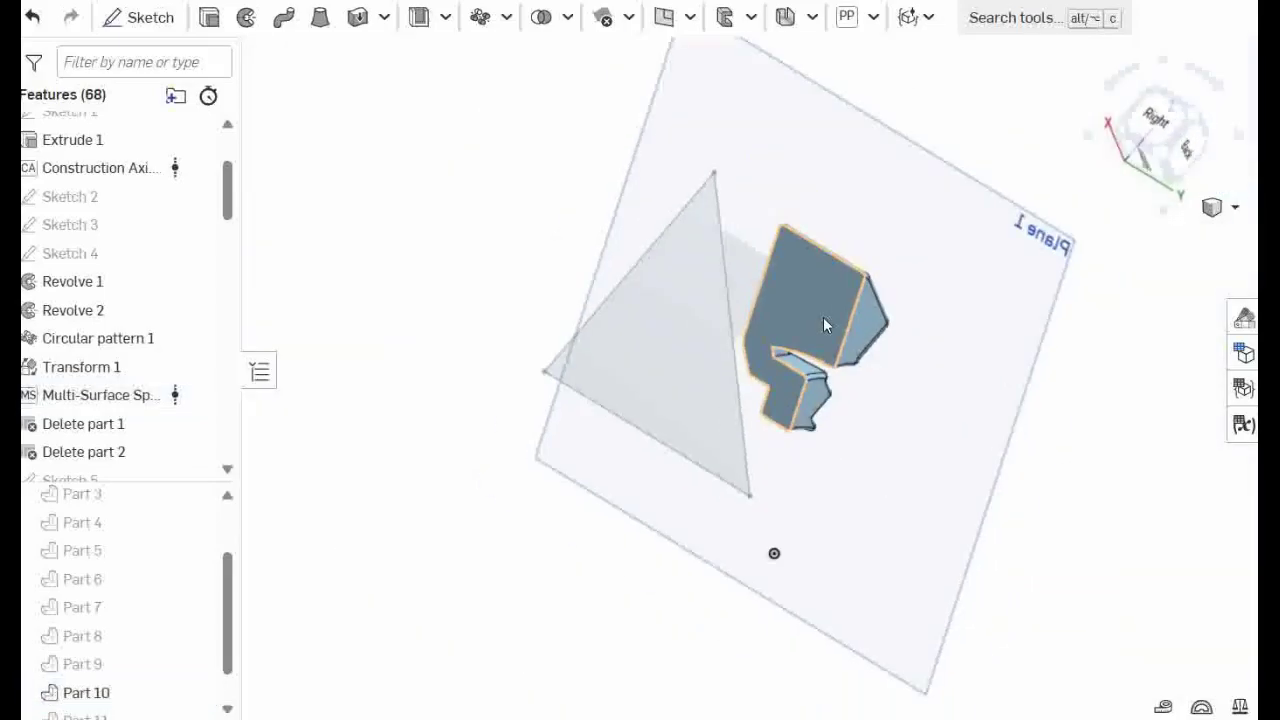
left_click(786, 400)
right_click(781, 400)
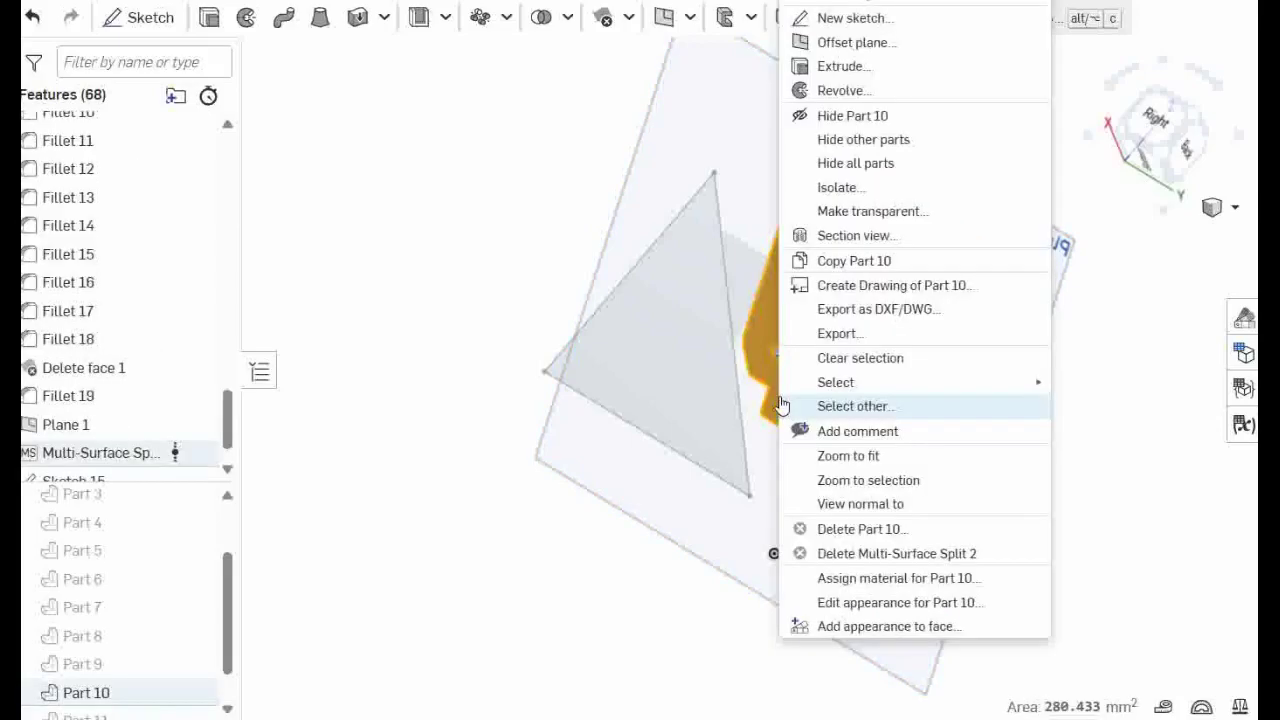
key("Escape")
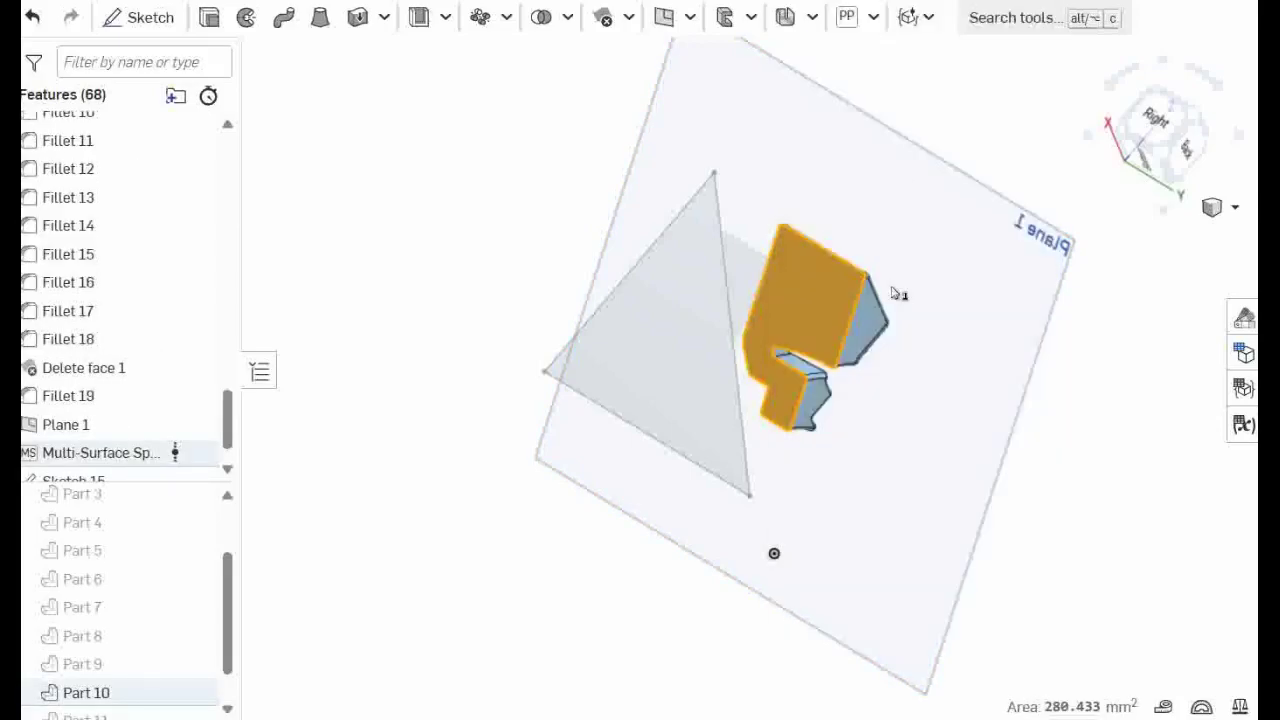
left_click(1106, 440)
Step: Sketch a circle about 3.1 mm in diameter on Part 10's flat split face, within the lower foot
left_click(160, 16)
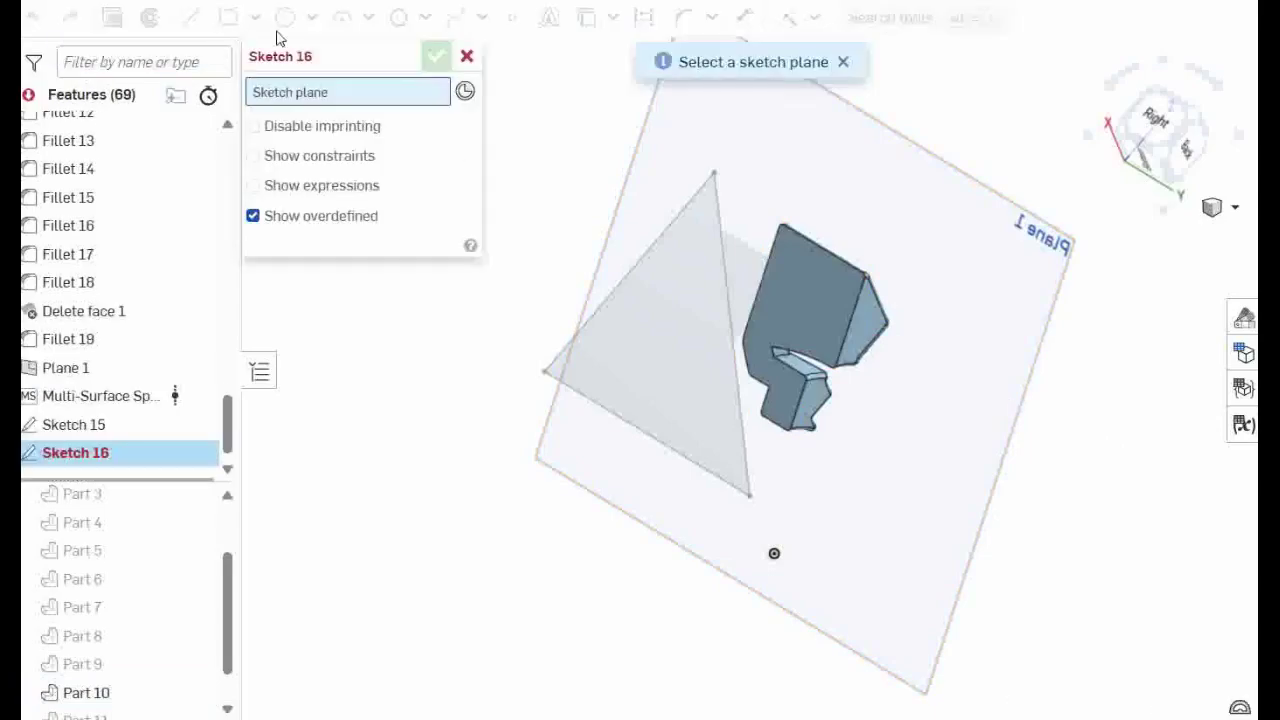
left_click(818, 283)
left_click(285, 17)
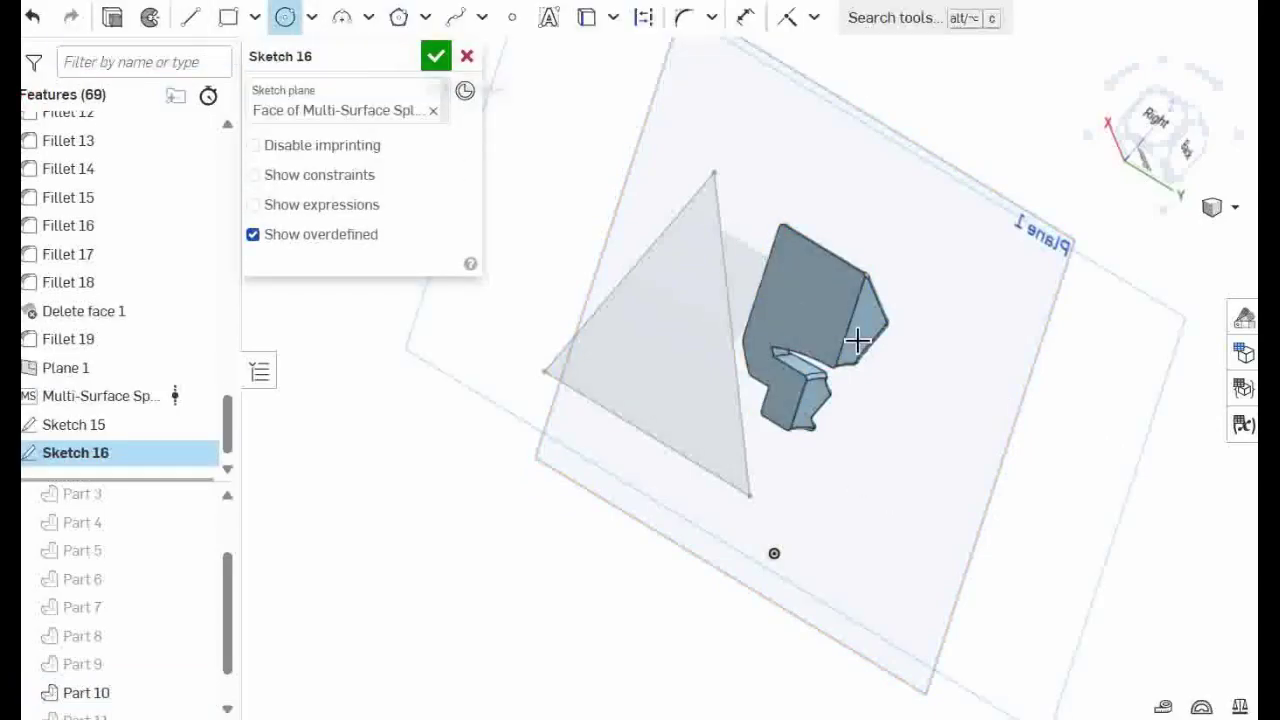
key("n")
scroll(750, 436, "up", 8)
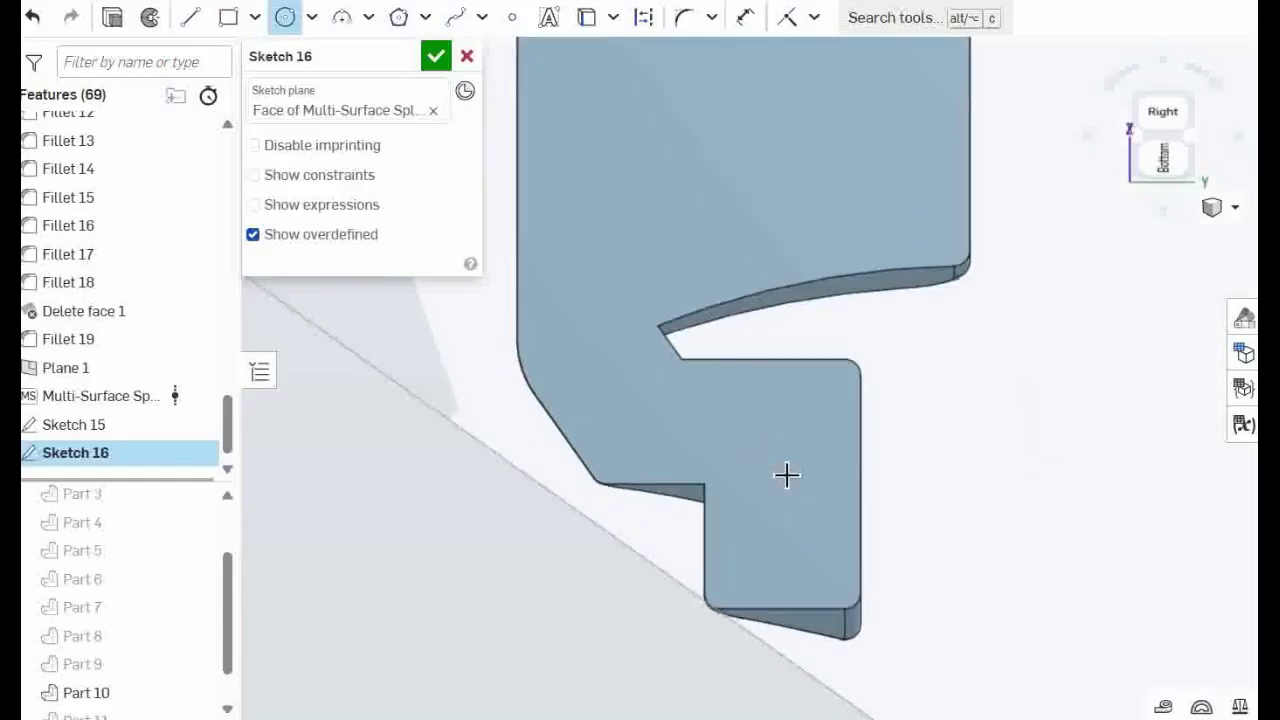
left_click(787, 499)
left_click(786, 459)
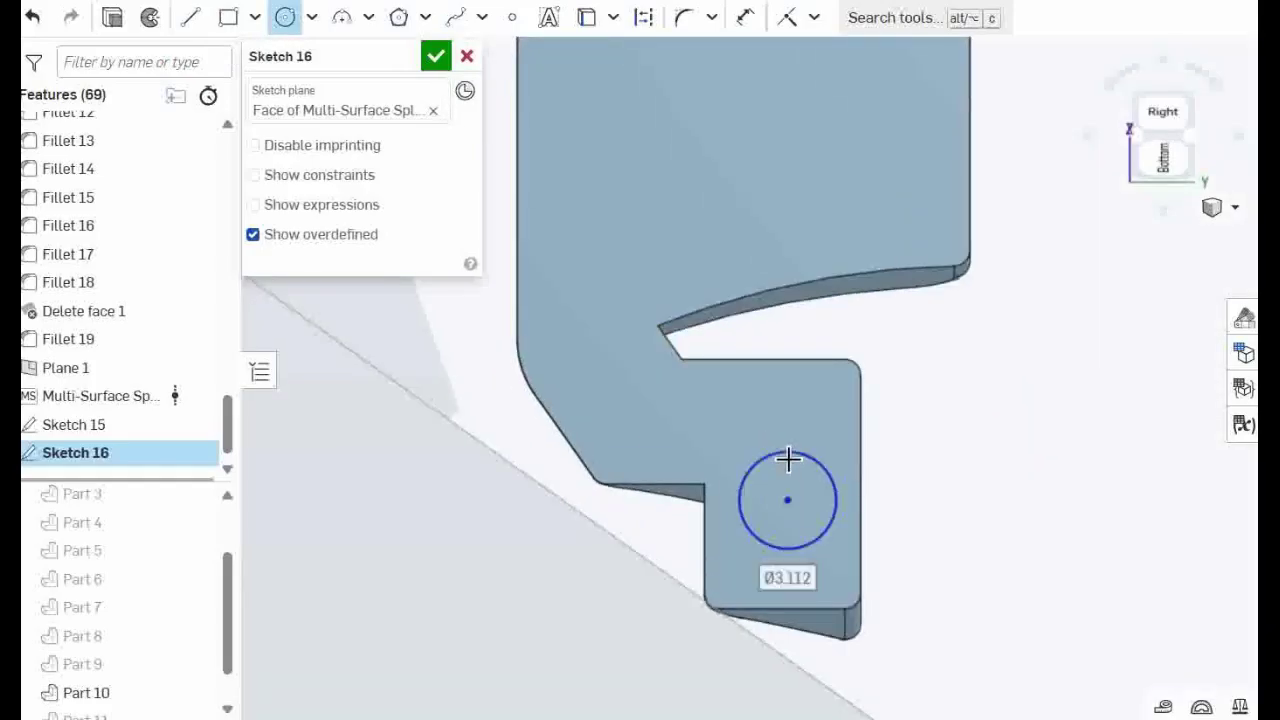
Step: Set the circle's diameter to 2 mm and finish the sketch
mouse_move(786, 459)
right_mouse_down()
mouse_move(826, 557)
mouse_move(892, 551)
right_mouse_up()
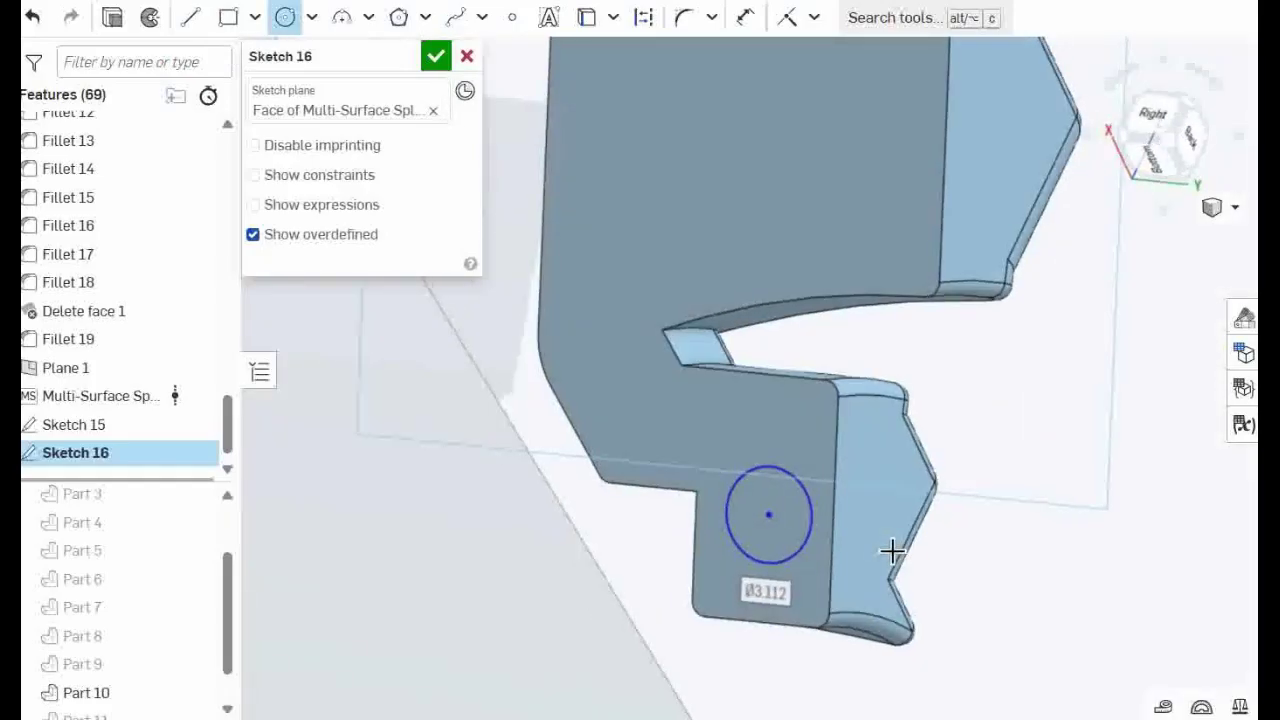
type("2")
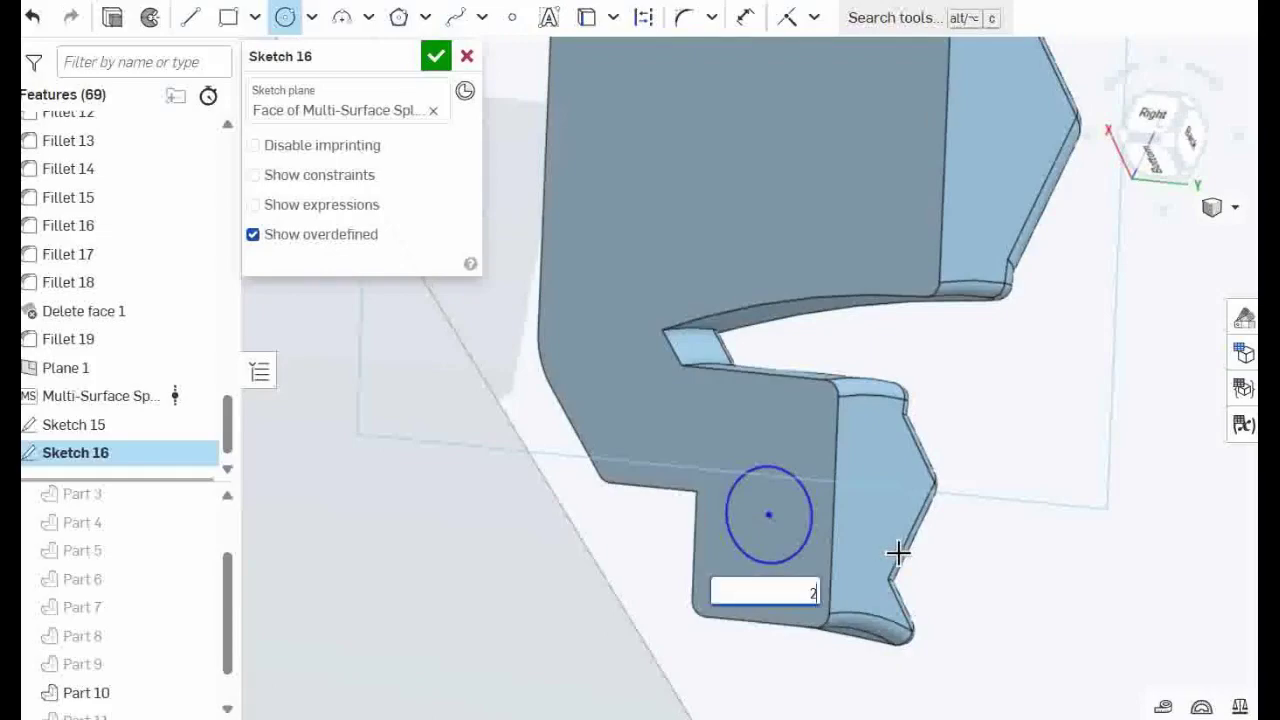
key("Return")
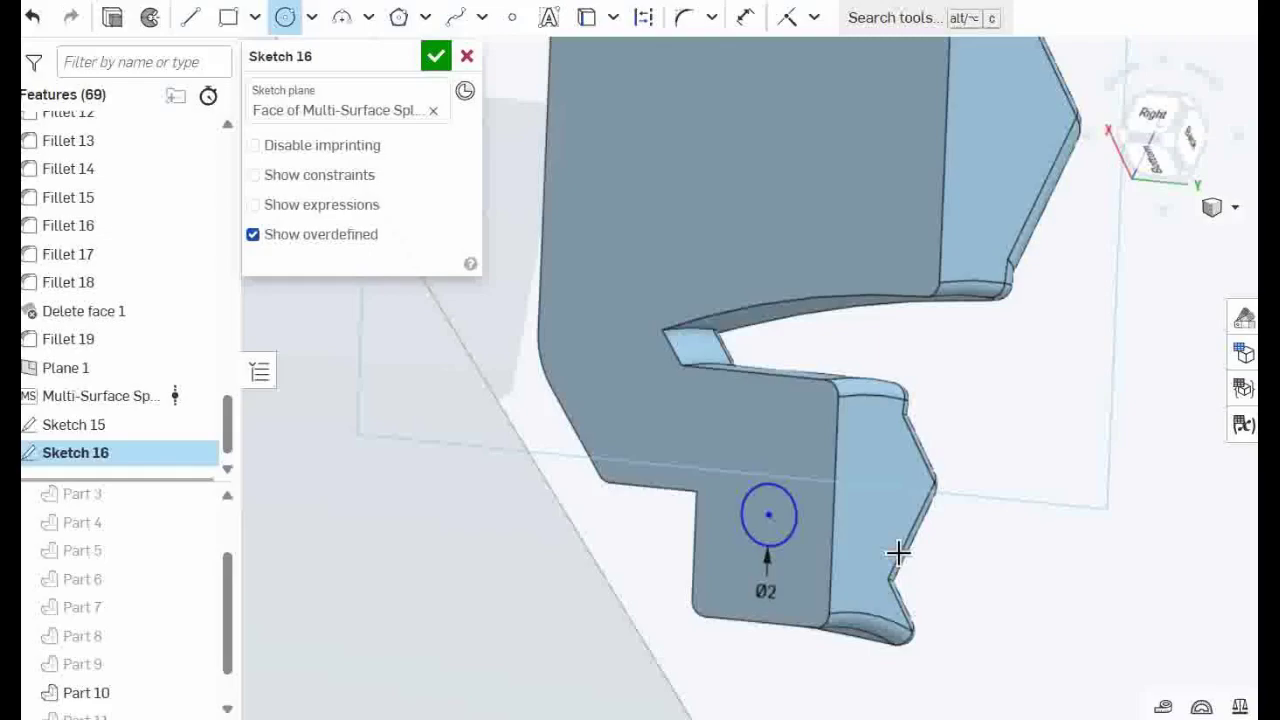
right_click_drag(718, 601, 765, 607)
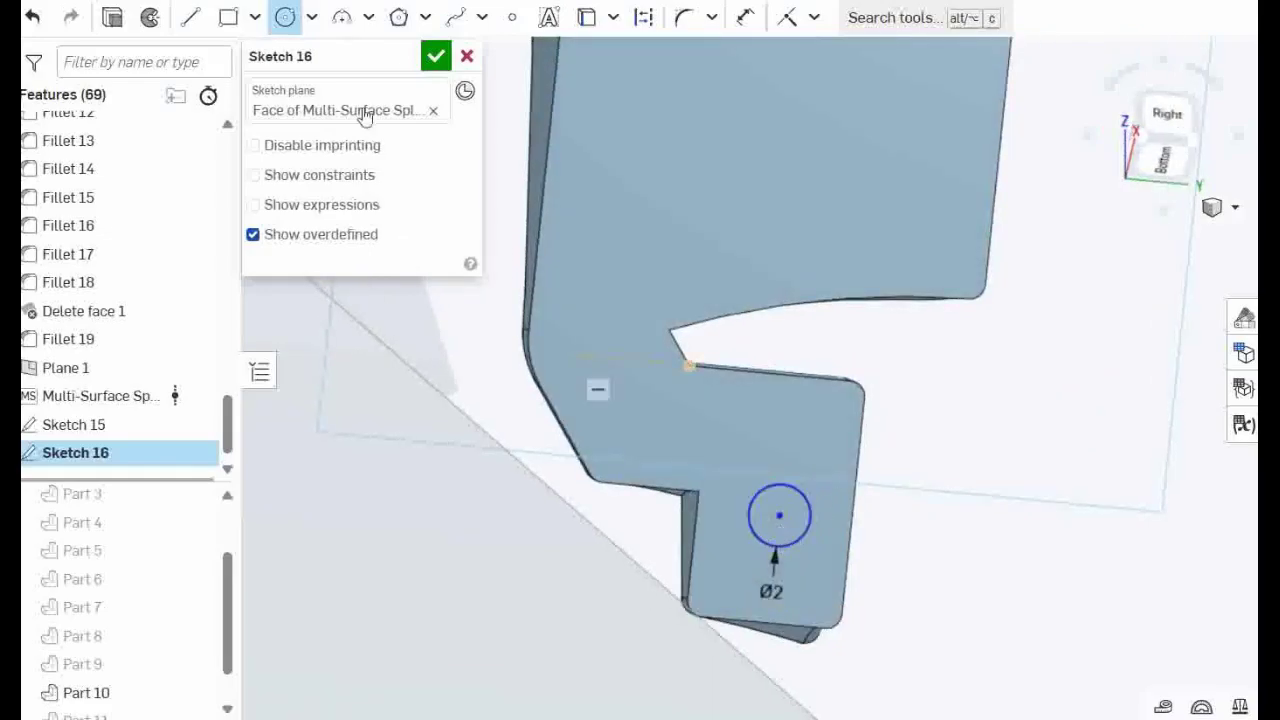
left_click(435, 56)
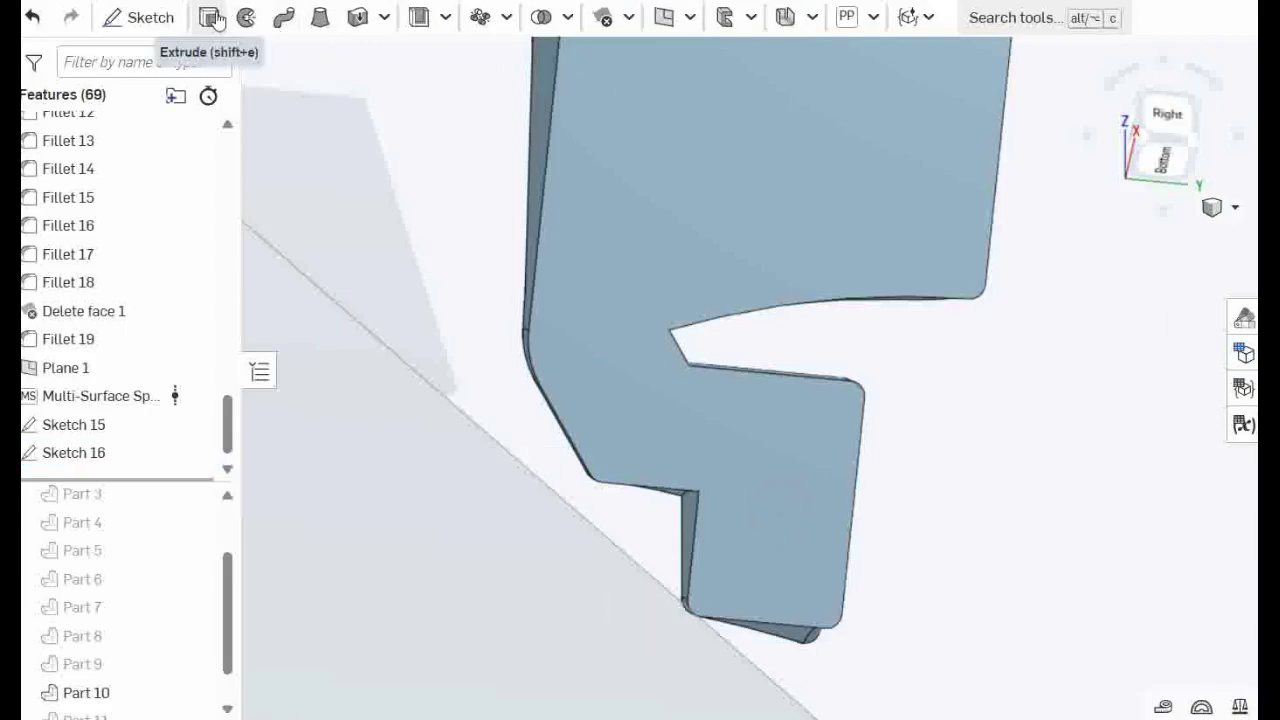
Step: Cut a hole 4 mm deep into Part 10 by extruding the sketched circle on its lower foot with the Remove option
left_click(213, 18)
left_click(788, 517)
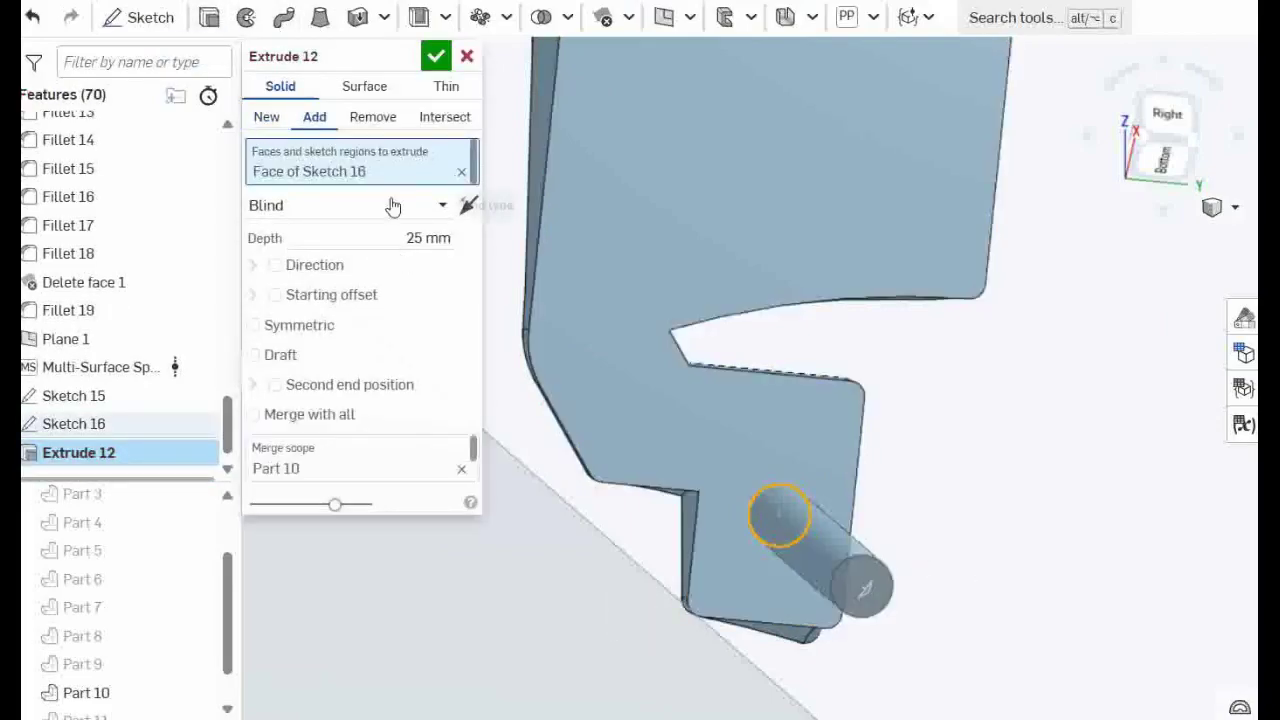
left_click(368, 120)
right_click_drag(895, 501, 856, 492)
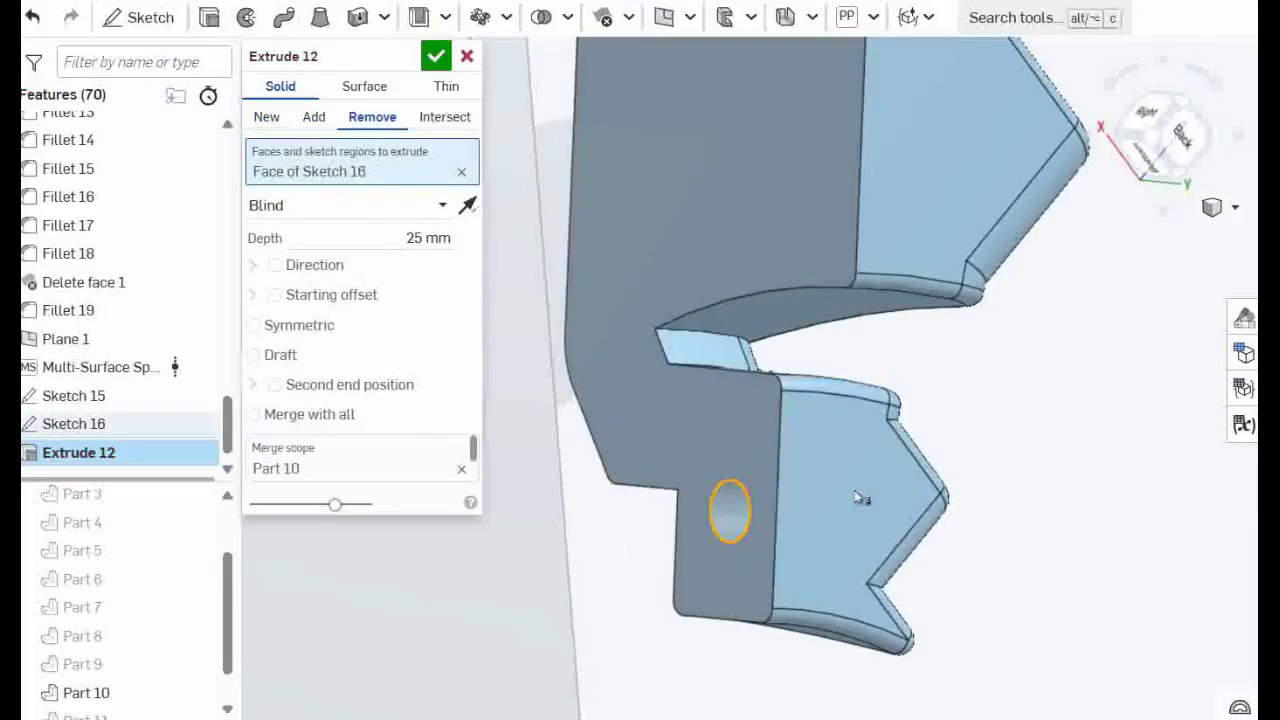
left_click(428, 238)
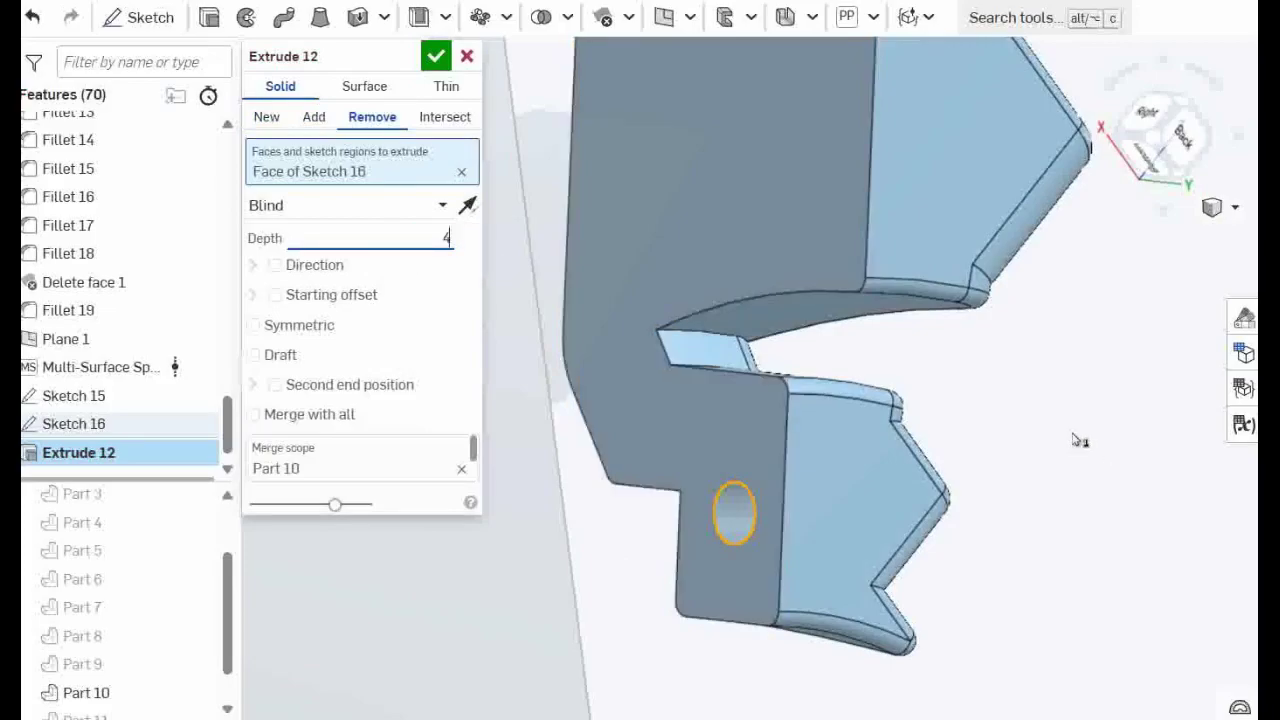
type("4")
key("Return")
right_click_drag(1066, 466, 1023, 466)
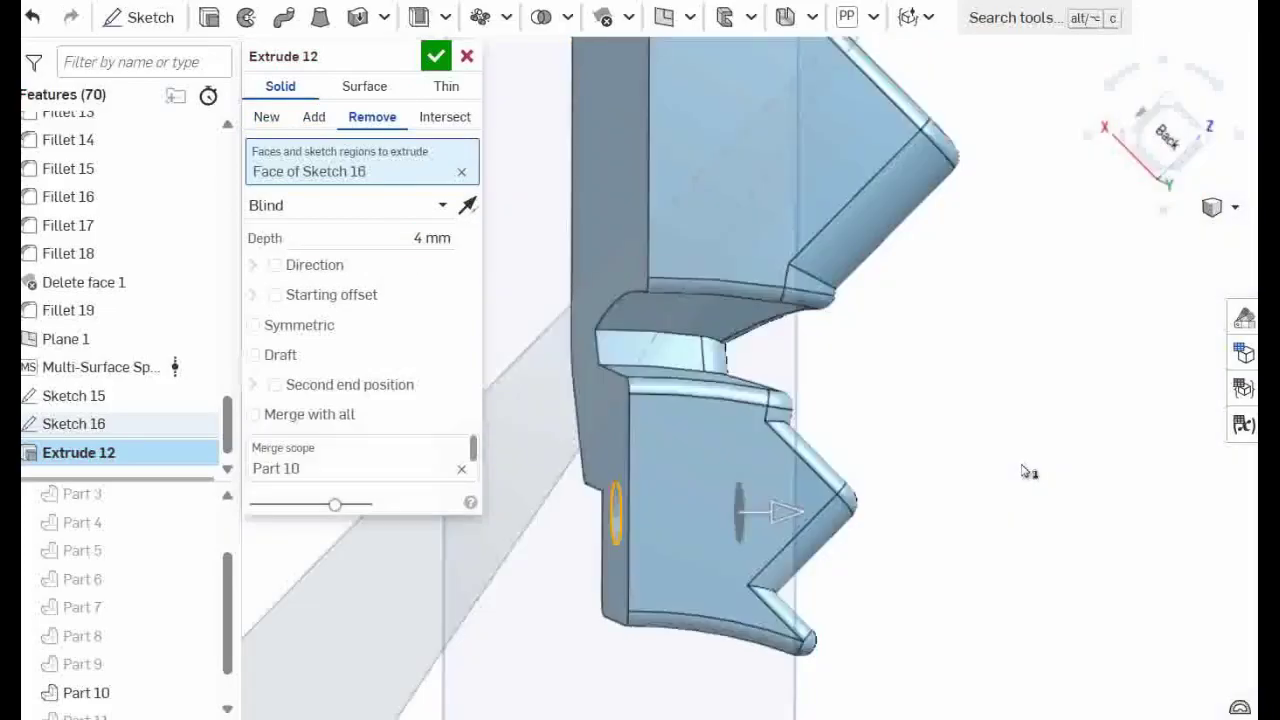
left_click(435, 60)
Step: Chamfer the inner bottom edge of the new hole by an equal distance of 1 mm
right_click_drag(940, 383, 944, 374)
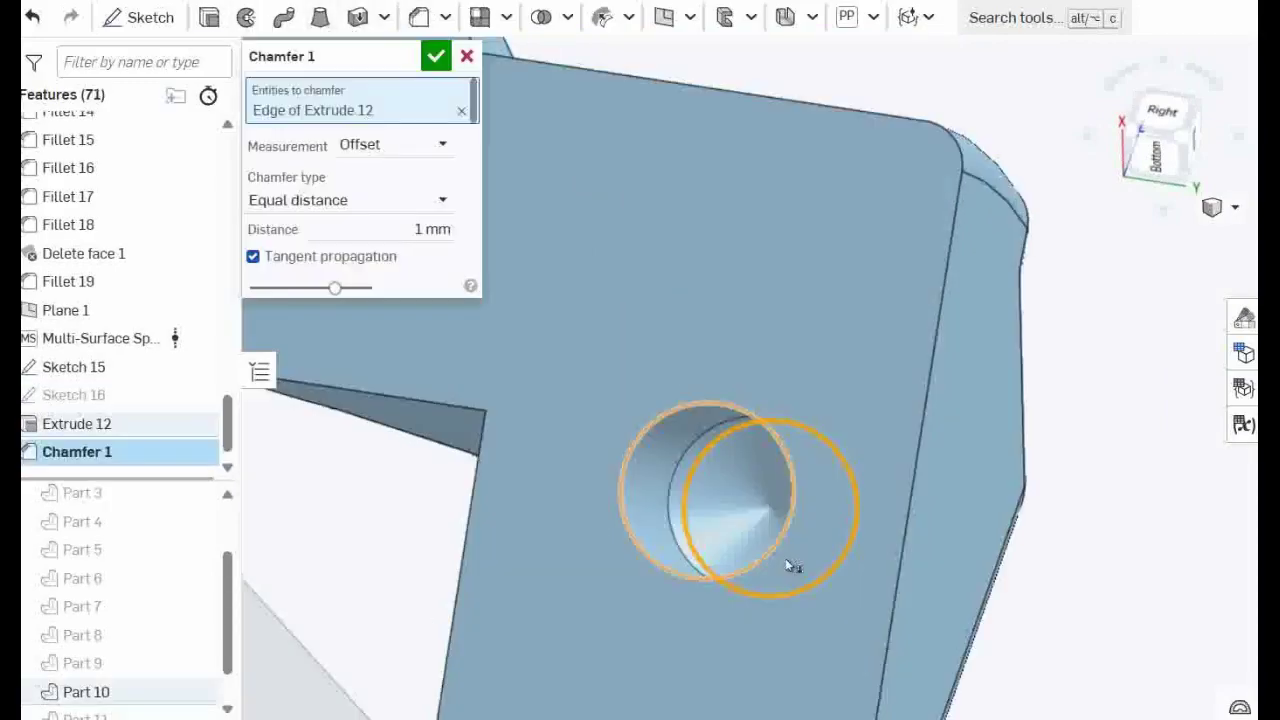
scroll(791, 560, "up", 2)
right_click_drag(768, 528, 714, 492)
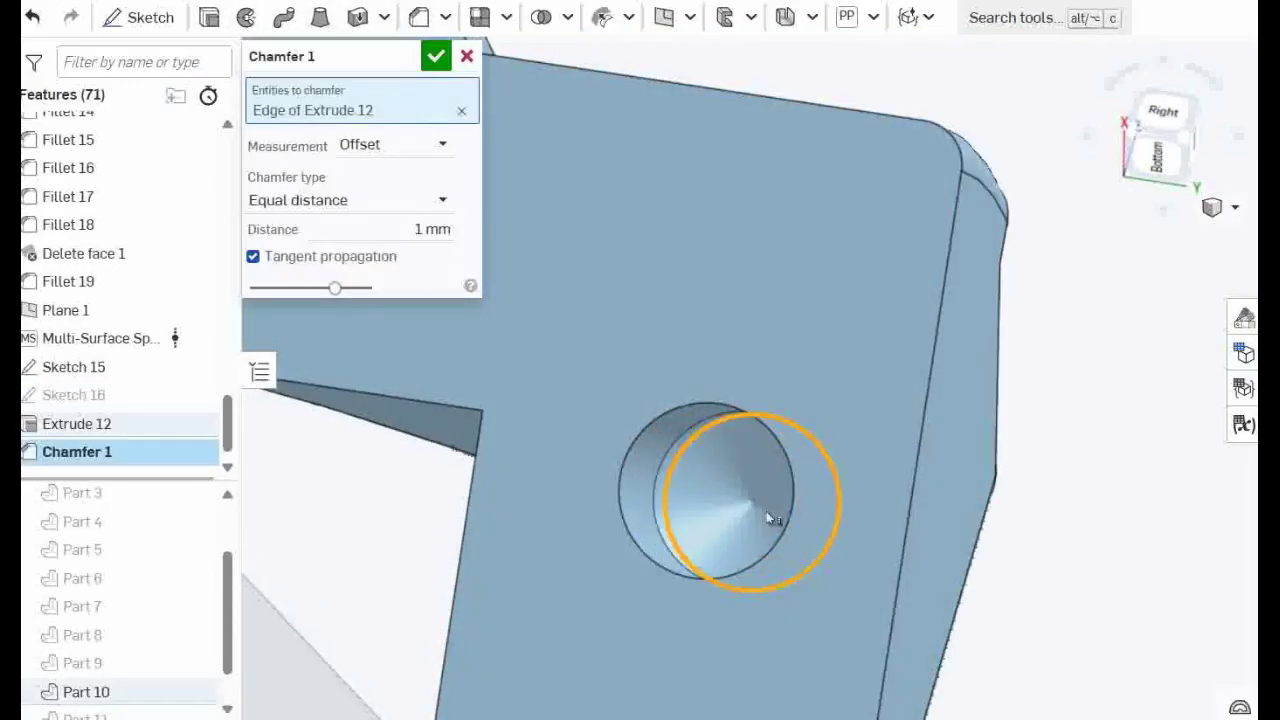
right_click_drag(783, 466, 720, 516)
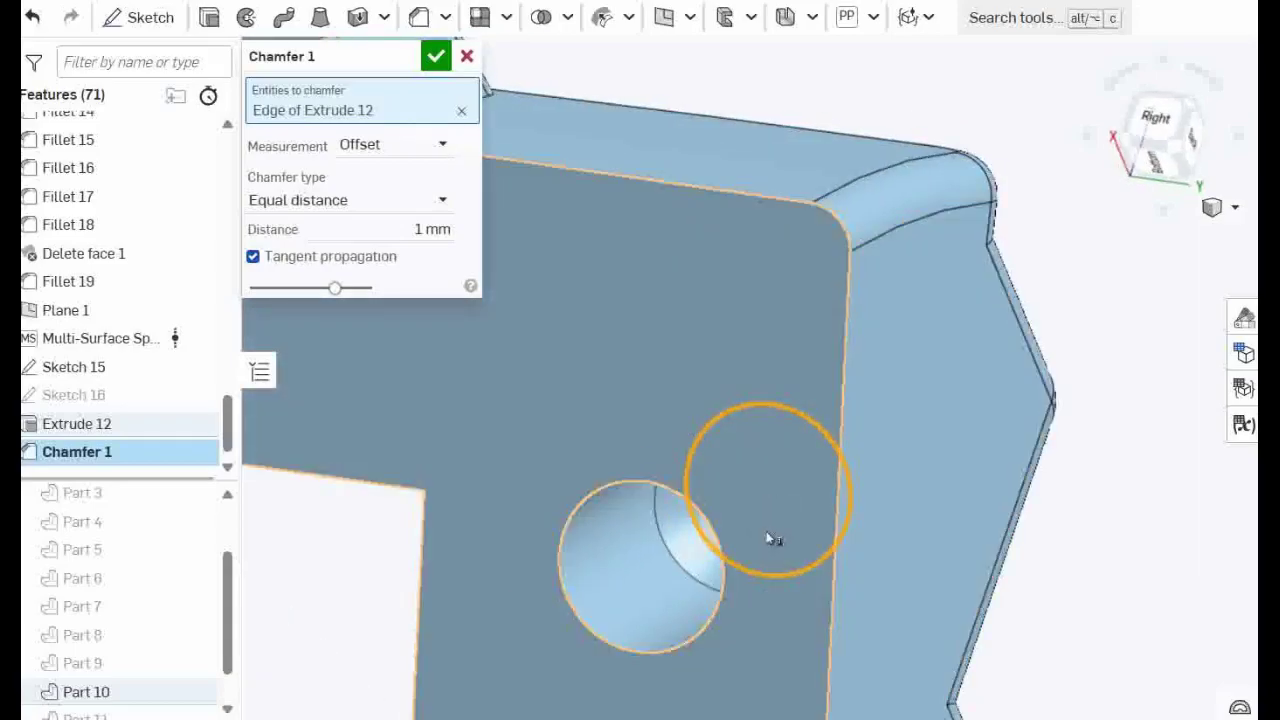
scroll(775, 538, "down", 3)
right_click_drag(796, 561, 802, 545)
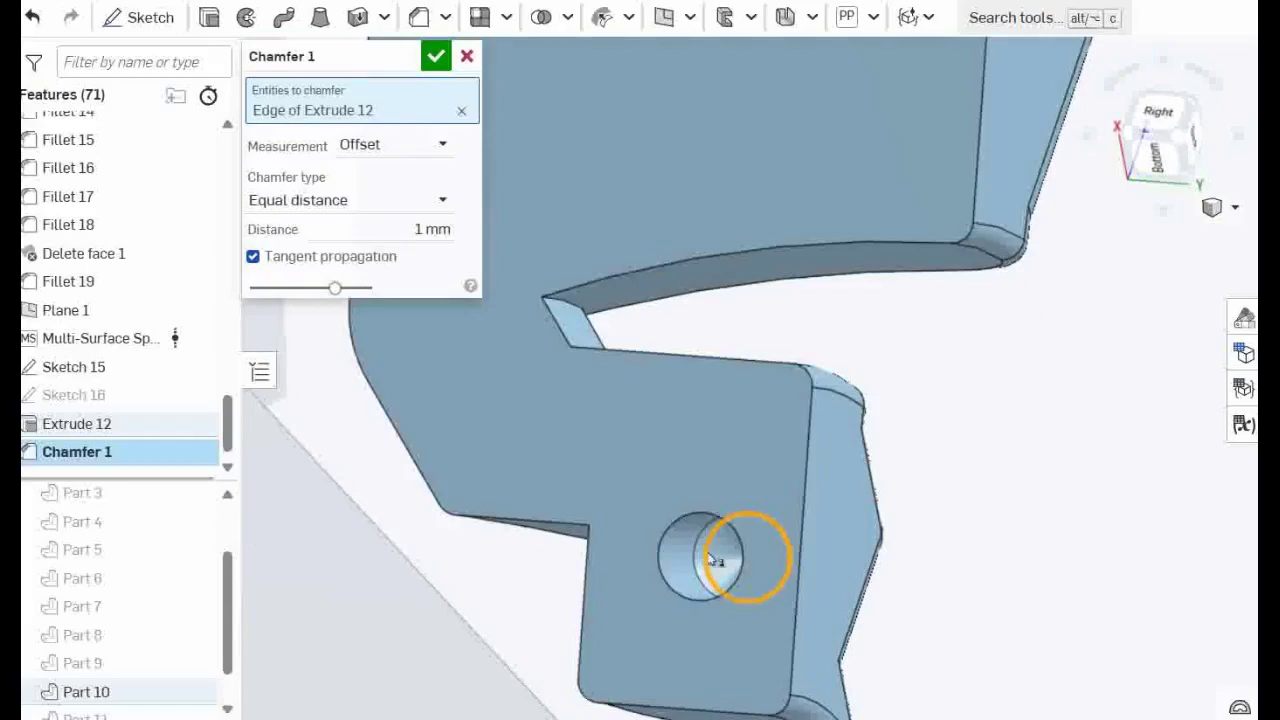
right_click_drag(712, 556, 768, 580)
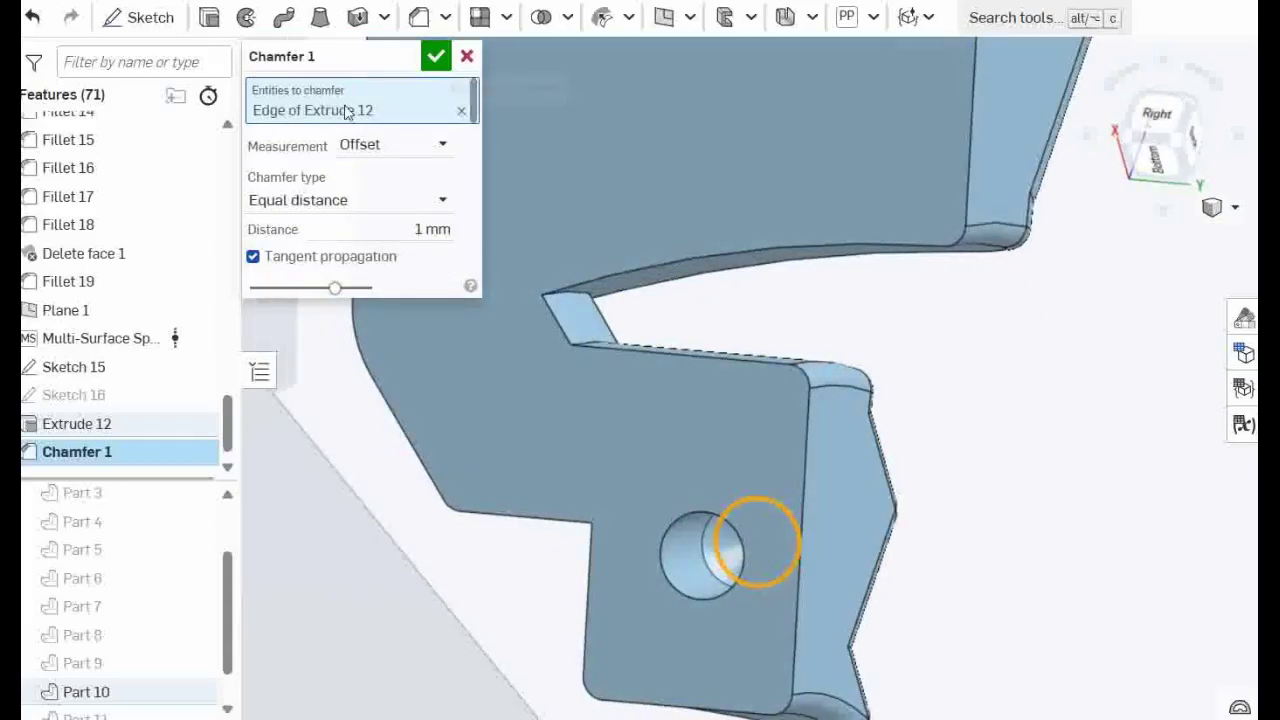
left_click(430, 230)
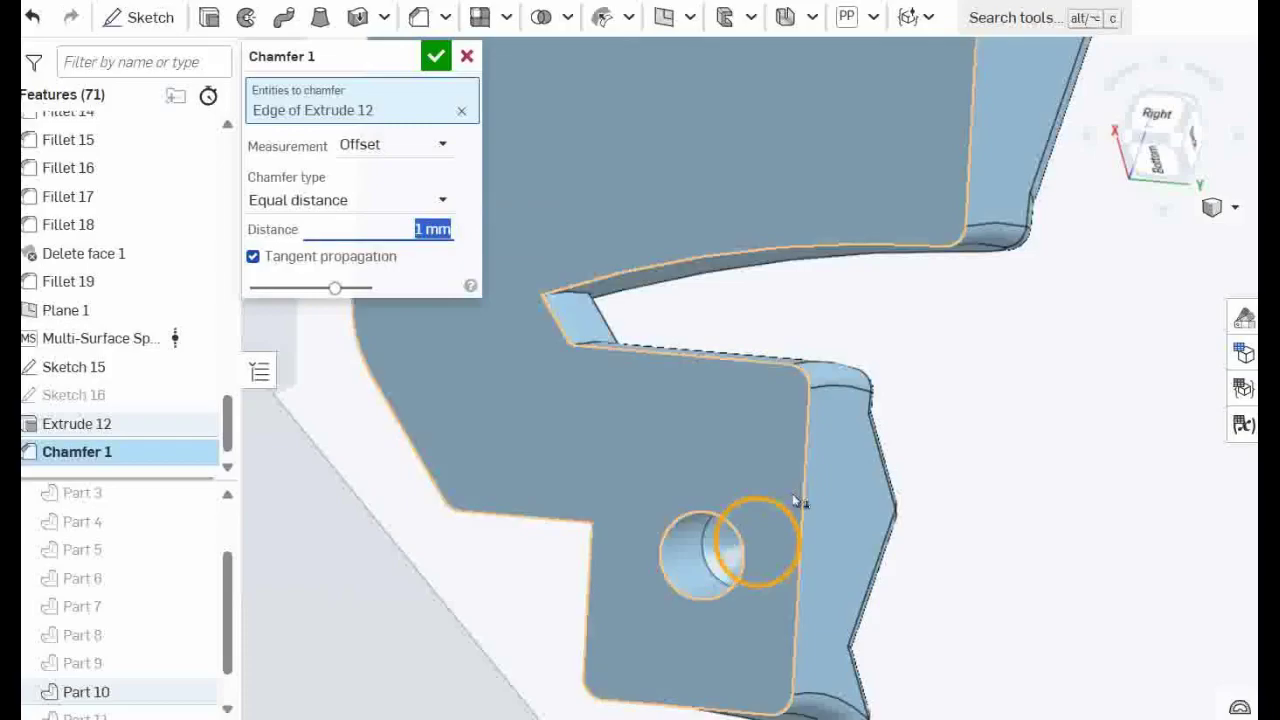
left_click(436, 56)
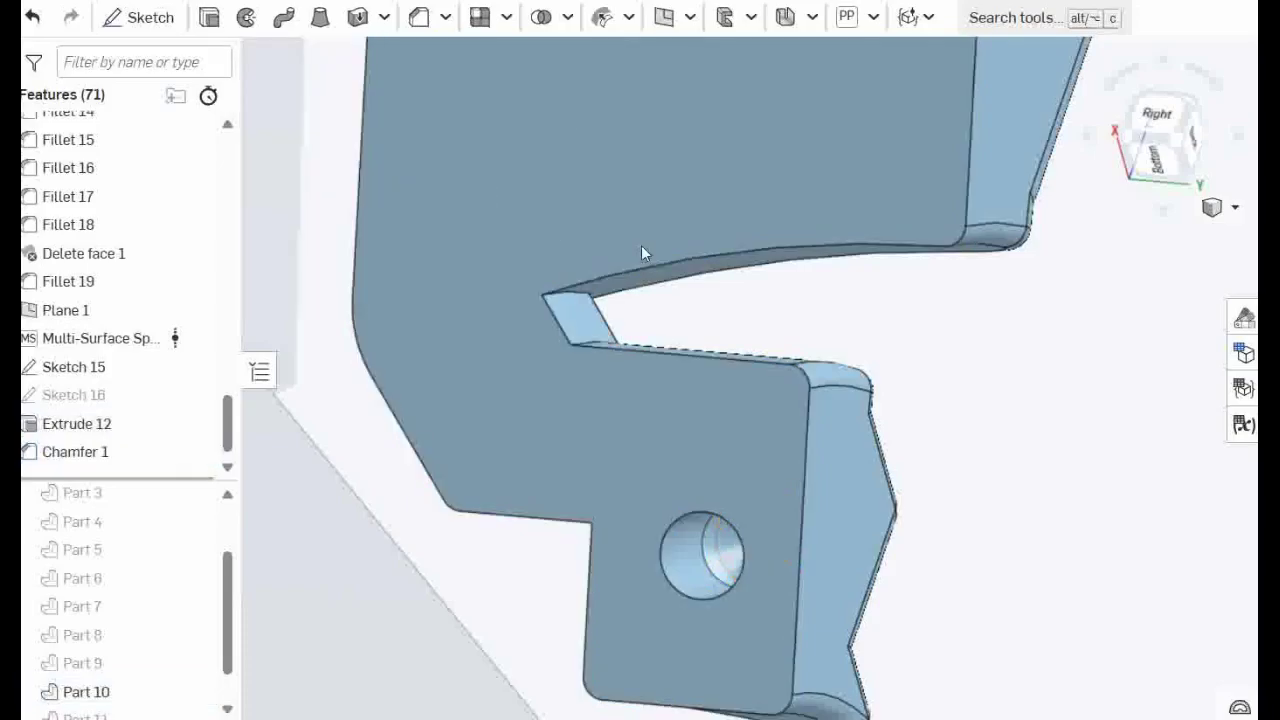
Step: Examine Part 10's flat split face with the hole, and its outer back side
right_click_drag(641, 245, 709, 420)
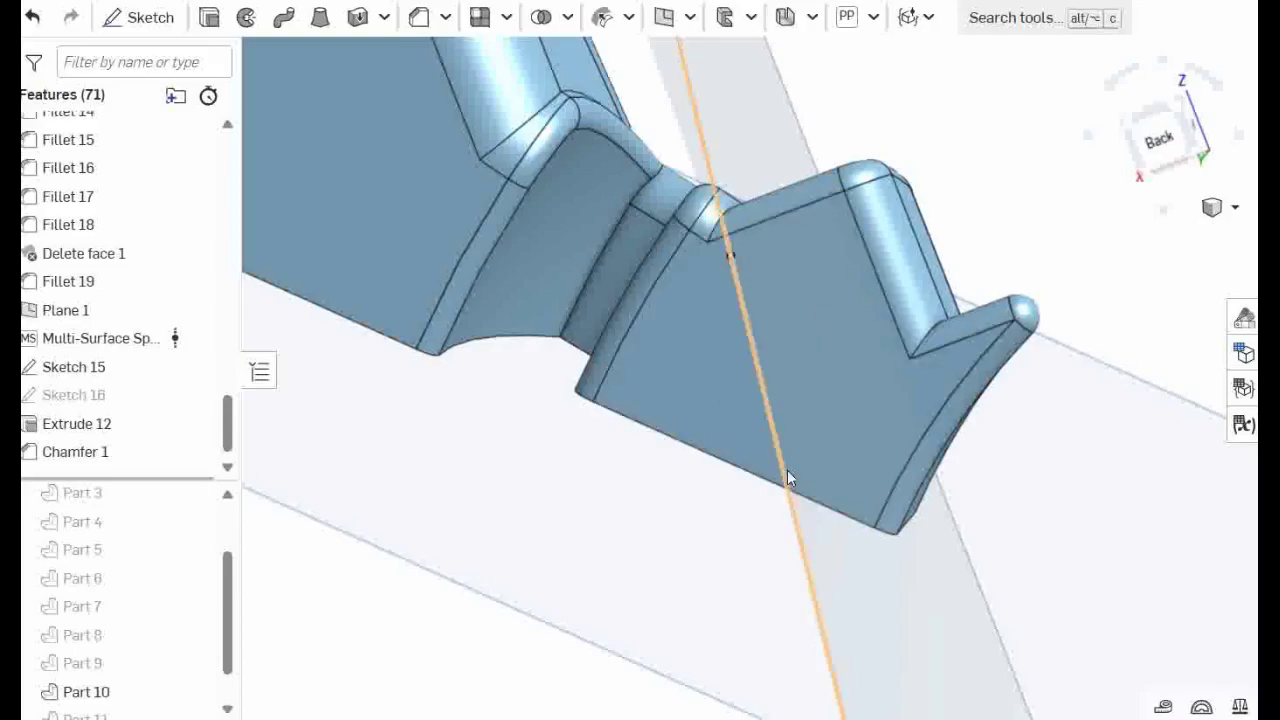
right_click_drag(649, 589, 874, 374)
scroll(874, 374, "down", 4)
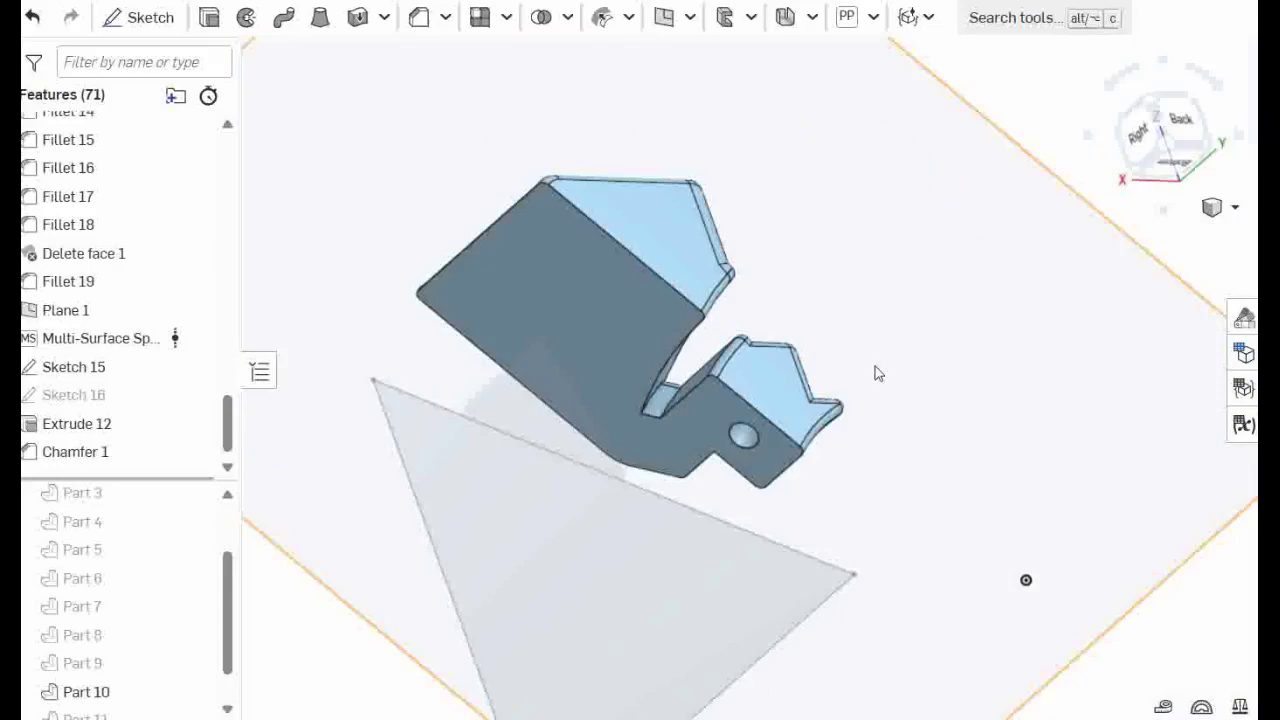
scroll(728, 412, "up", 3)
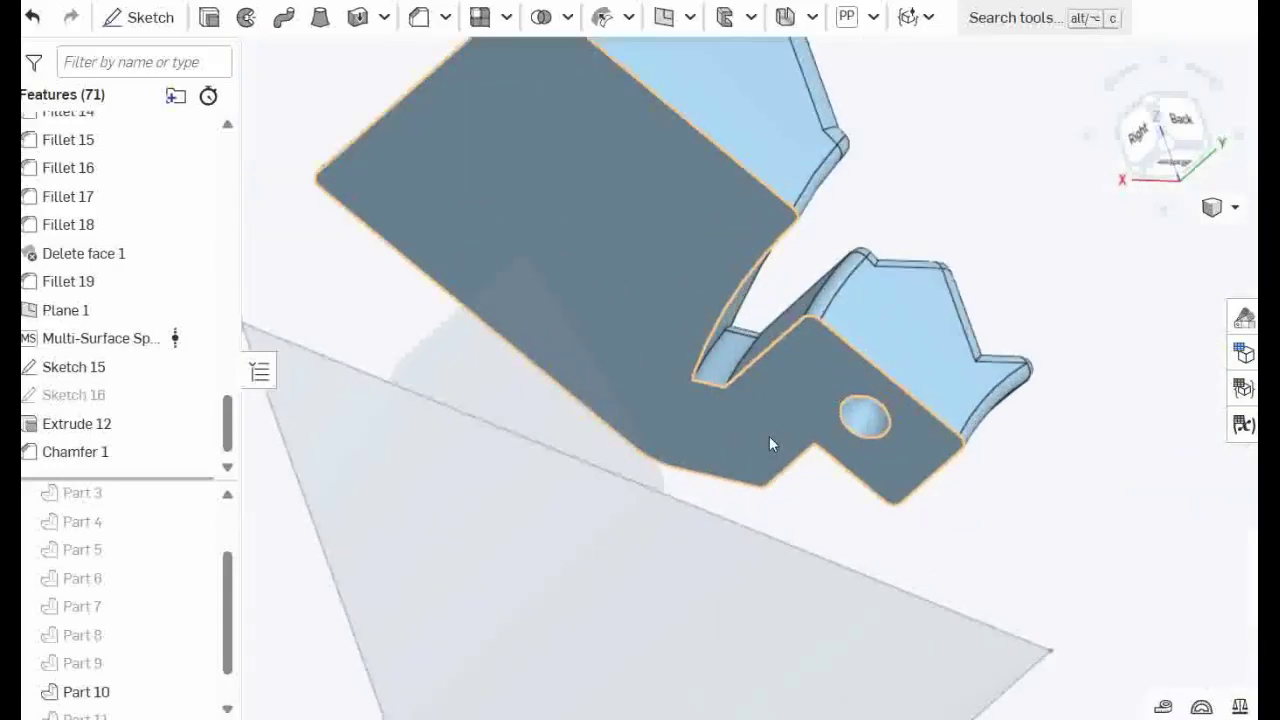
right_click_drag(769, 436, 755, 519)
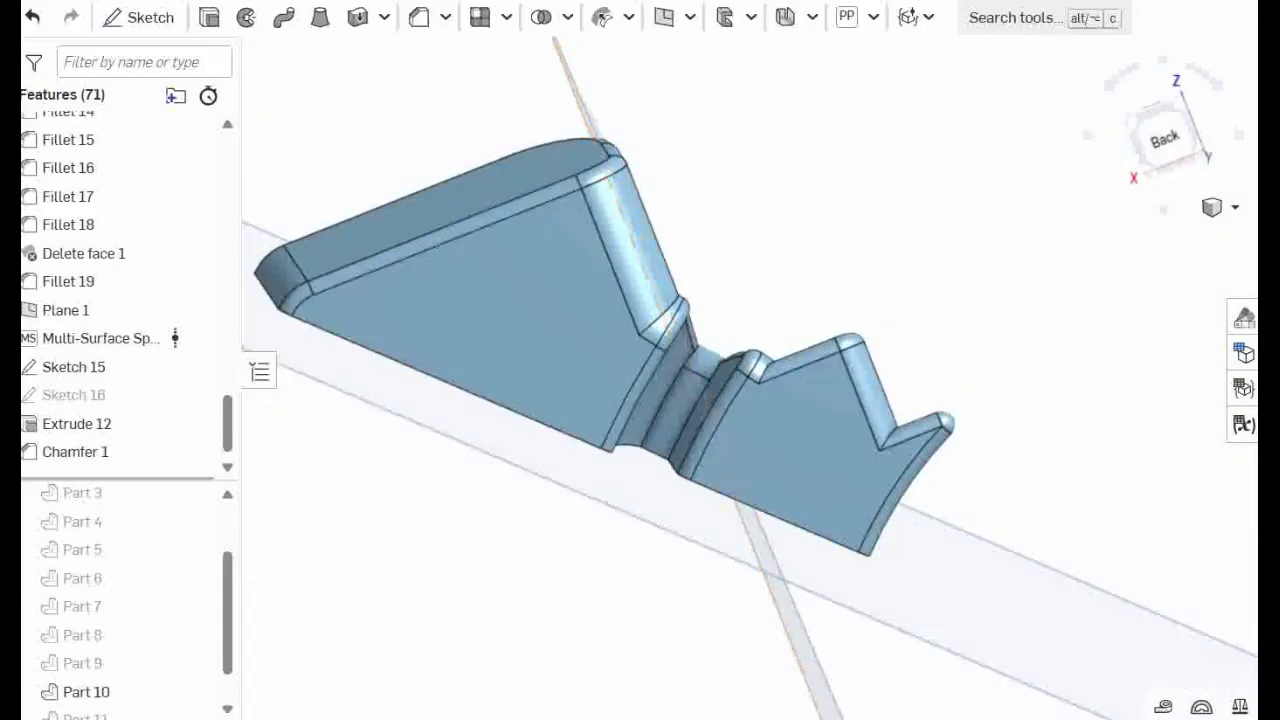
Step: Switch to Ultimaker Cura and mirror the 335center.stl model along the X axis, once in each direction
left_click(248, 716)
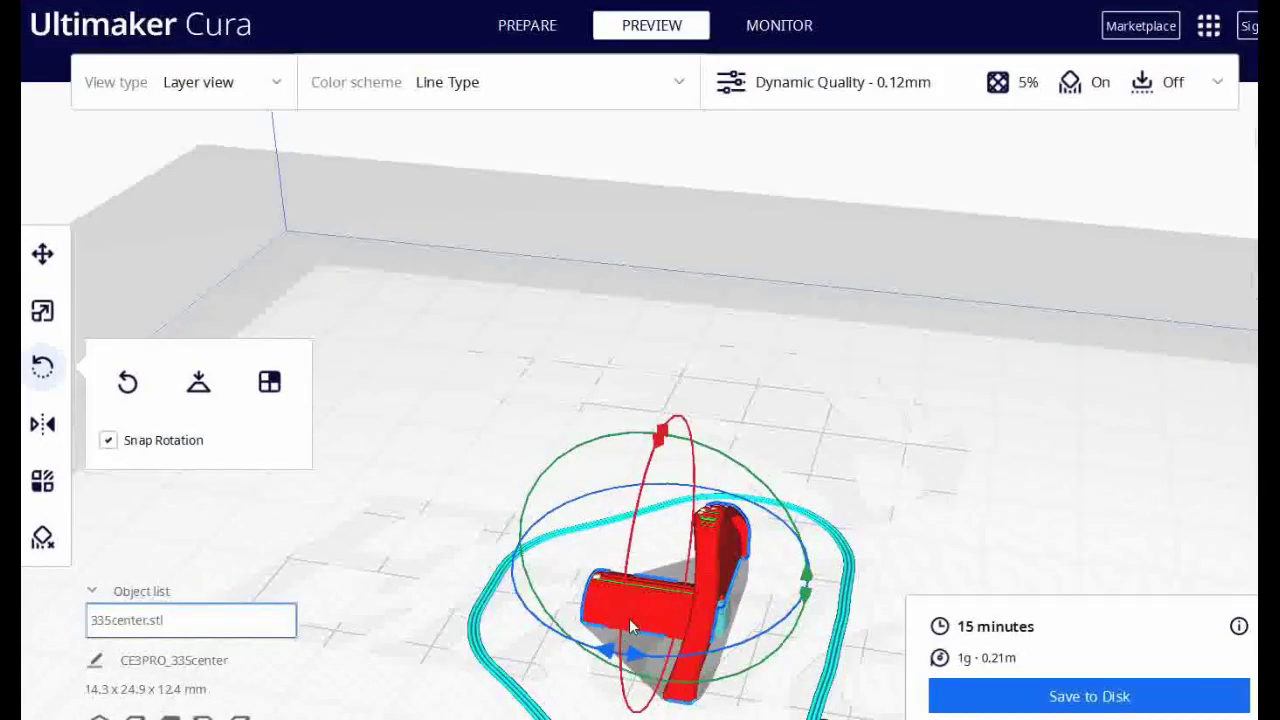
left_click(42, 424)
left_click(767, 581)
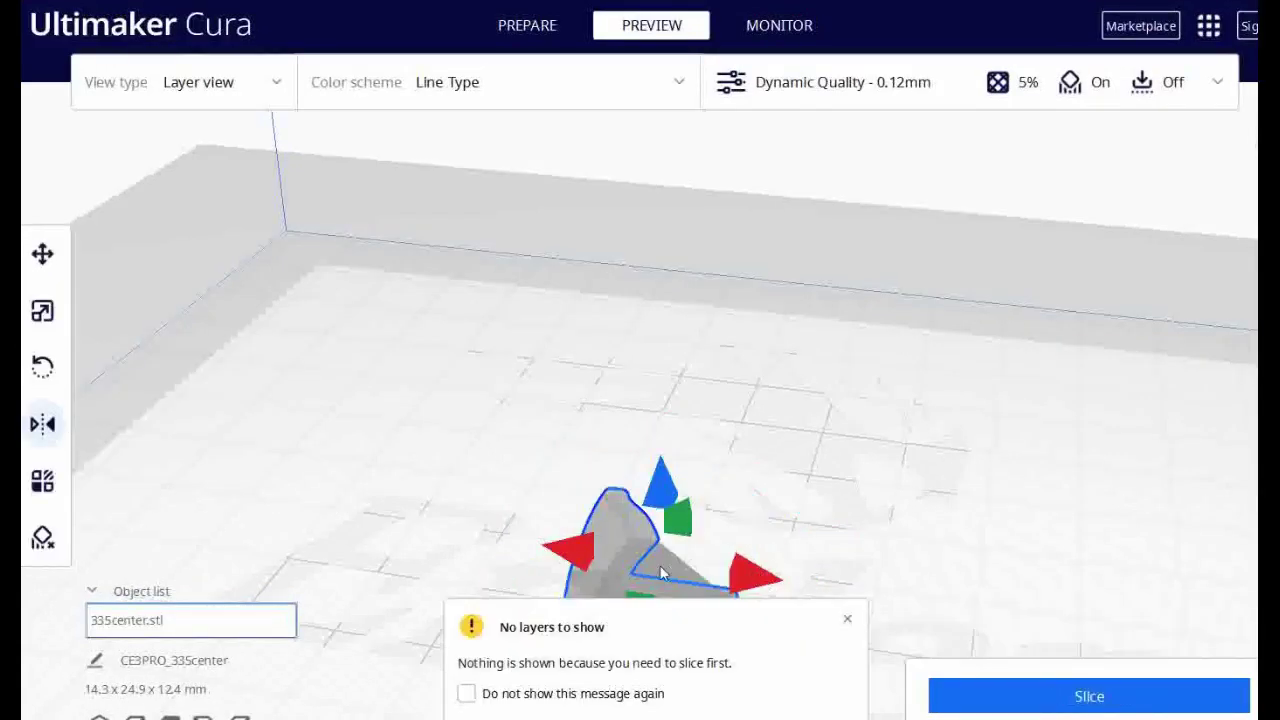
left_click(576, 551)
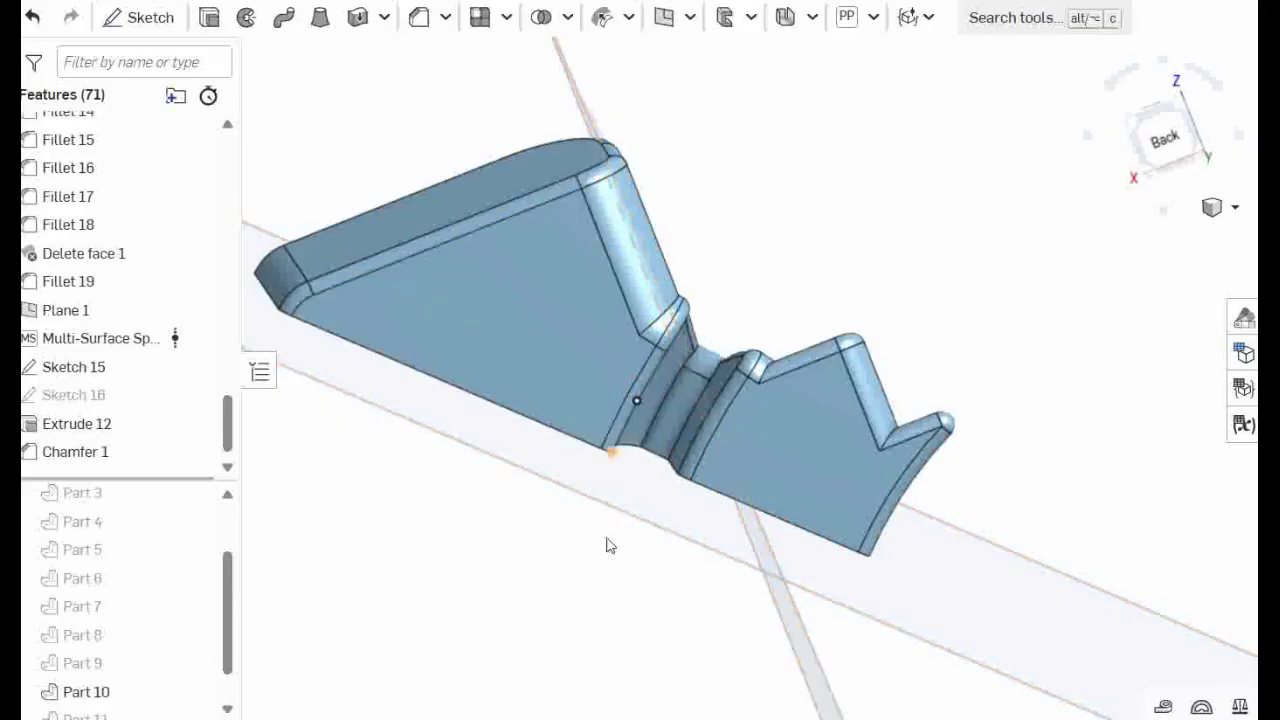
Step: Switch to wing.stl in Ultimaker Cura and rotate it about the Y axis until its long side lies along the build plate
scroll(620, 533, "down", 3)
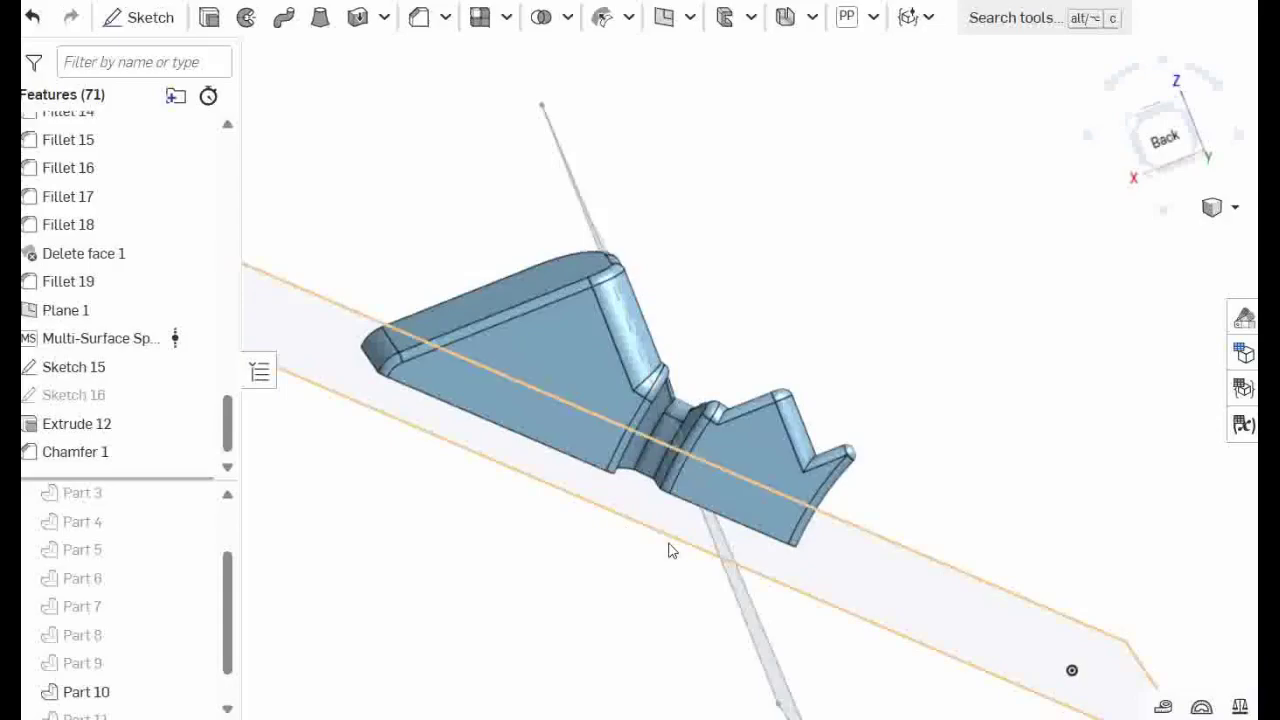
right_click_drag(671, 549, 797, 467)
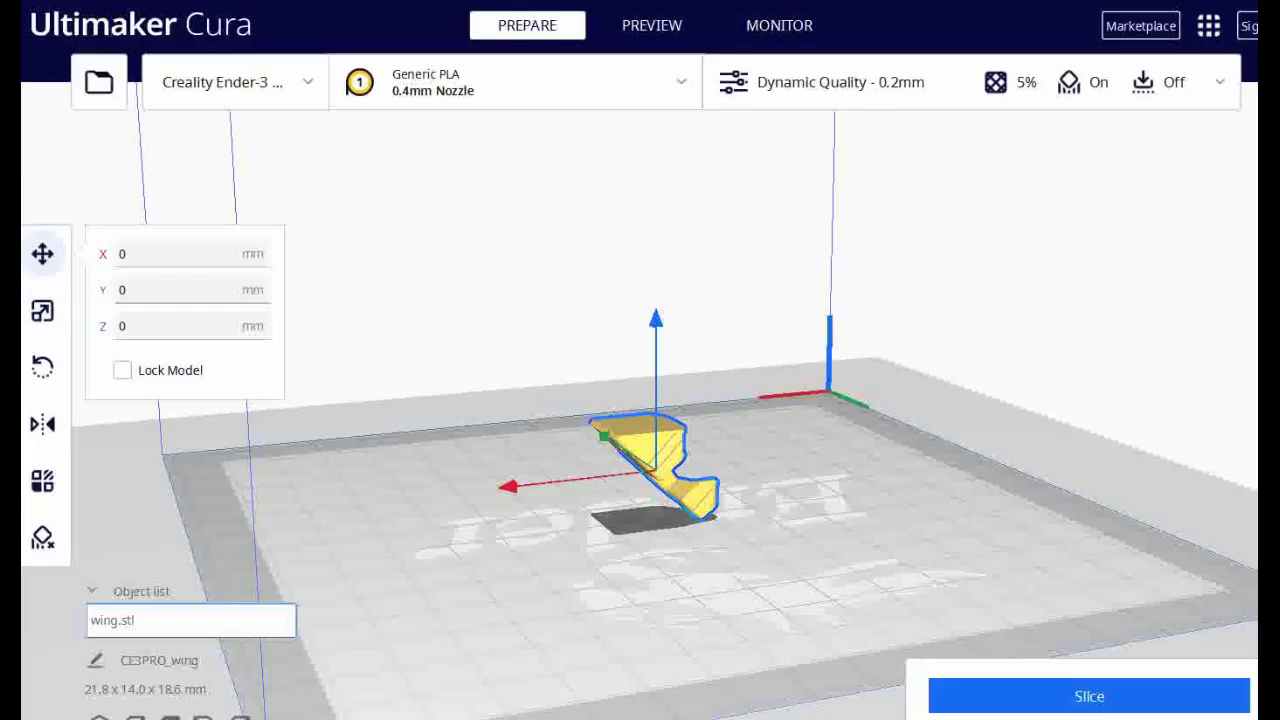
left_click(42, 367)
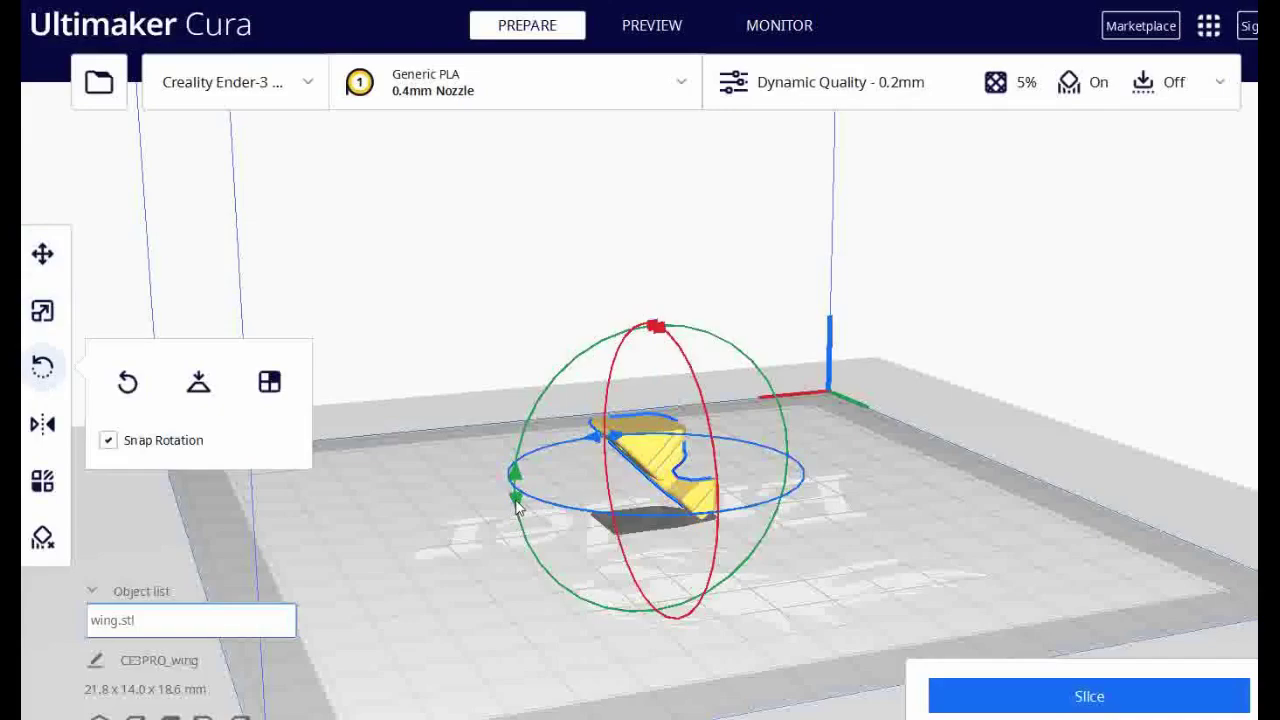
left_click_drag(519, 509, 608, 571)
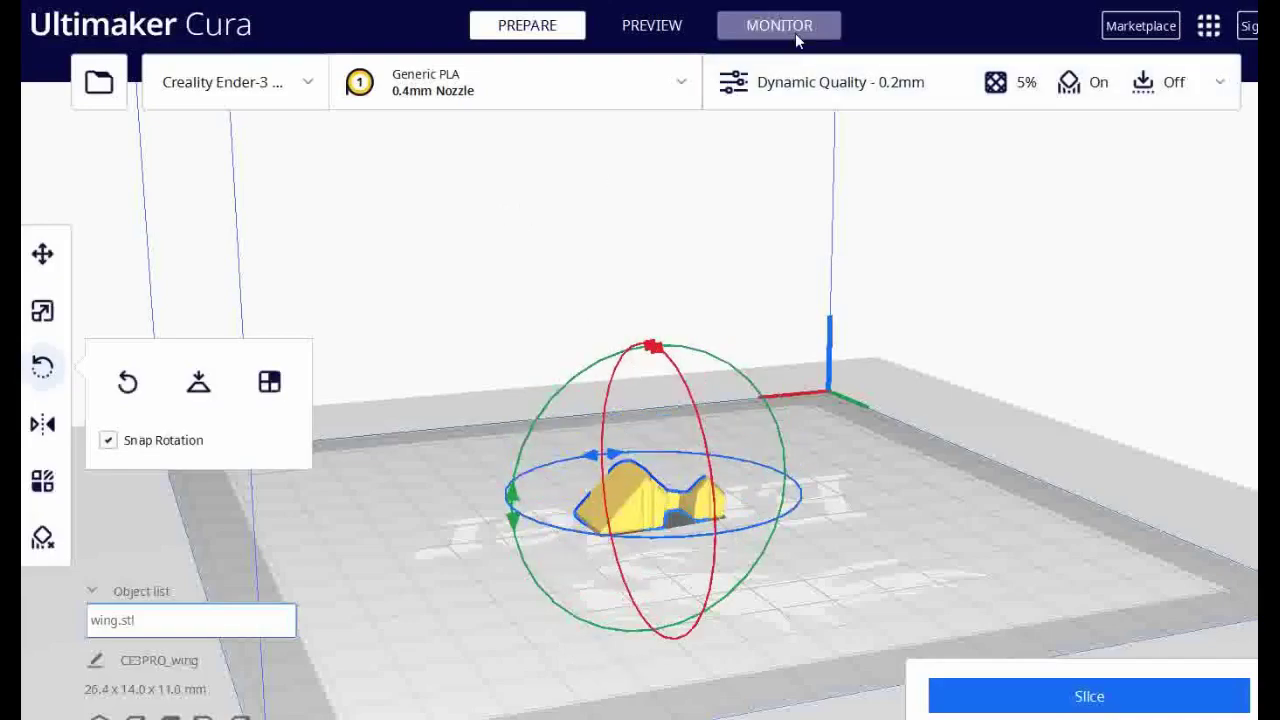
Step: Review the wall thickness and wall line count in the print settings
left_click(746, 92)
scroll(977, 457, "down", 2)
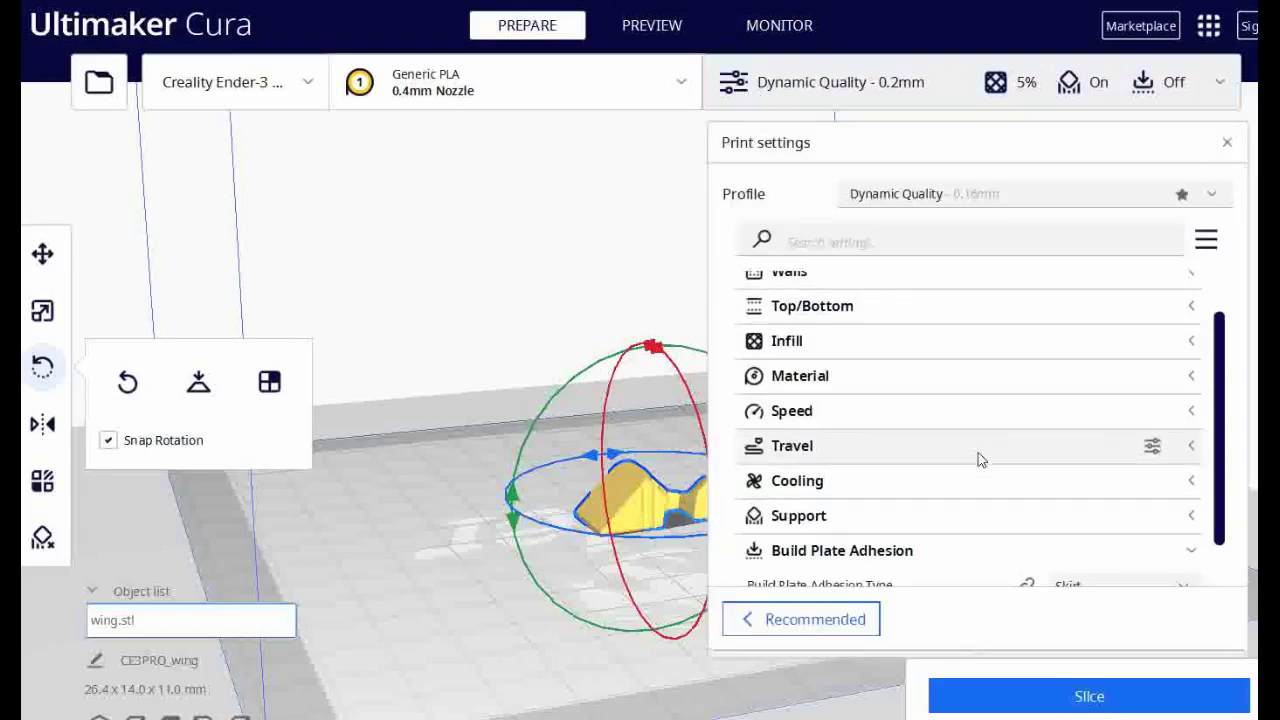
scroll(886, 403, "up", 2)
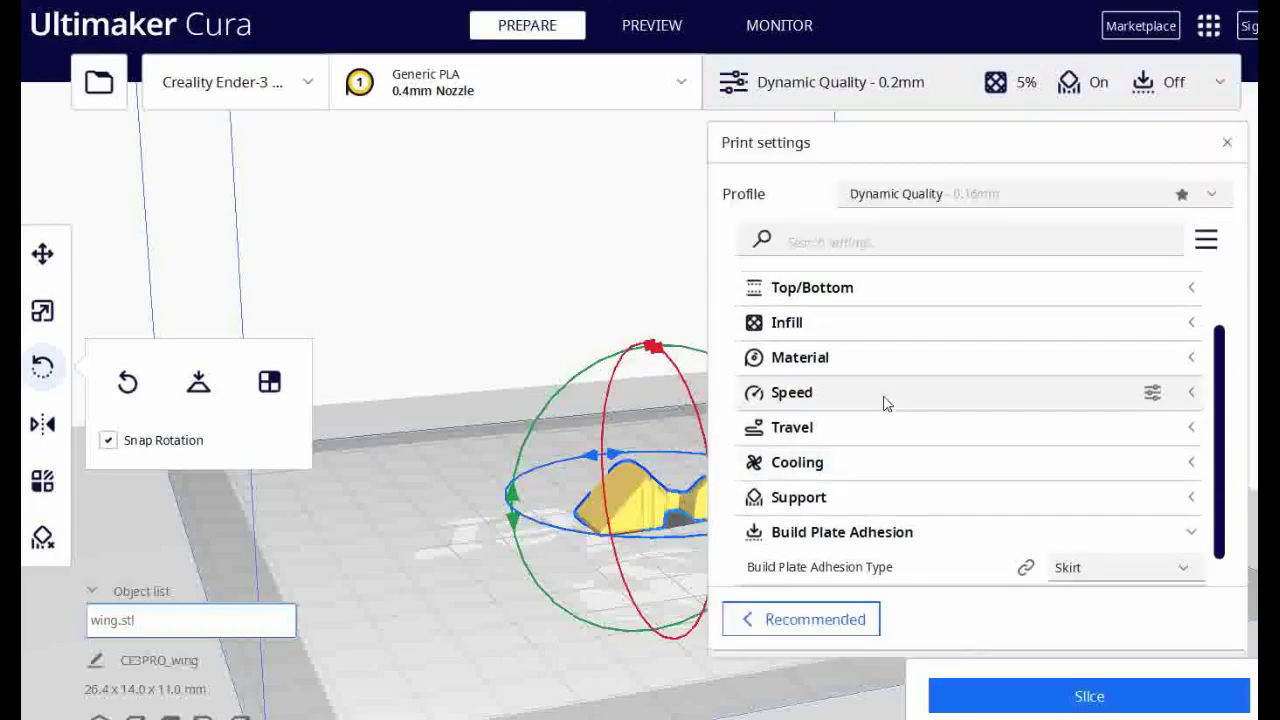
left_click(1120, 324)
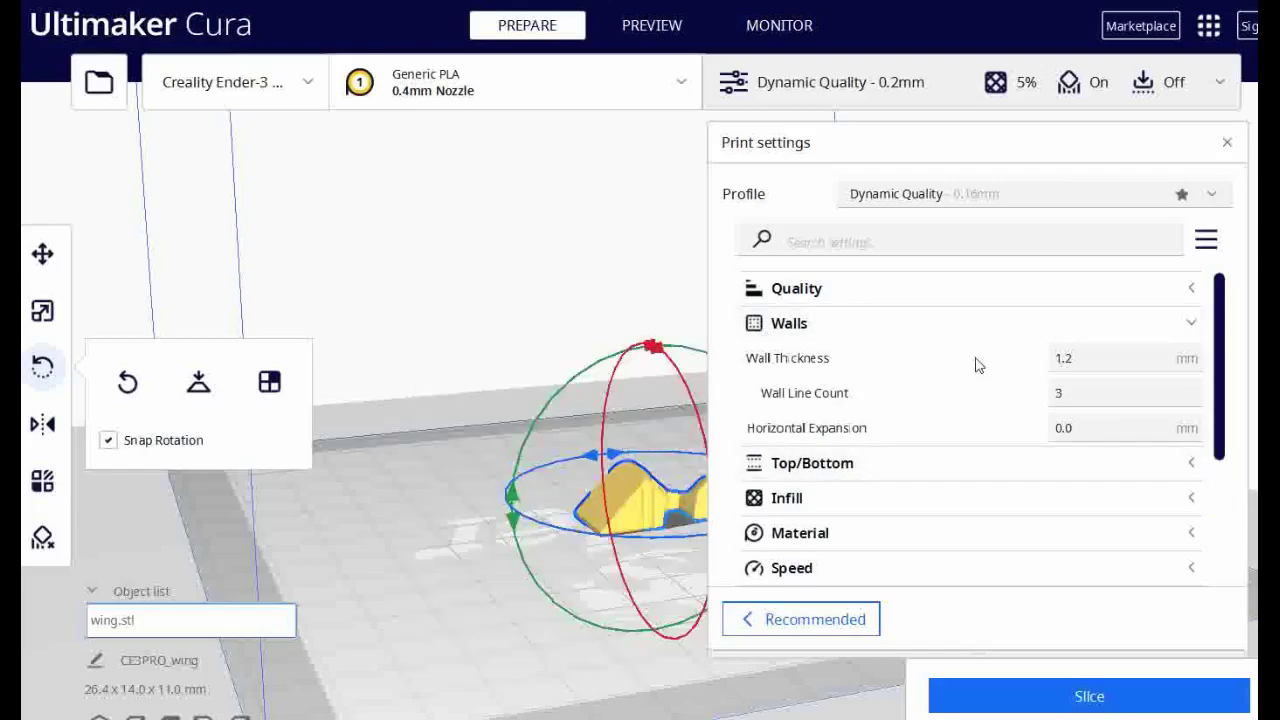
left_click(1192, 325)
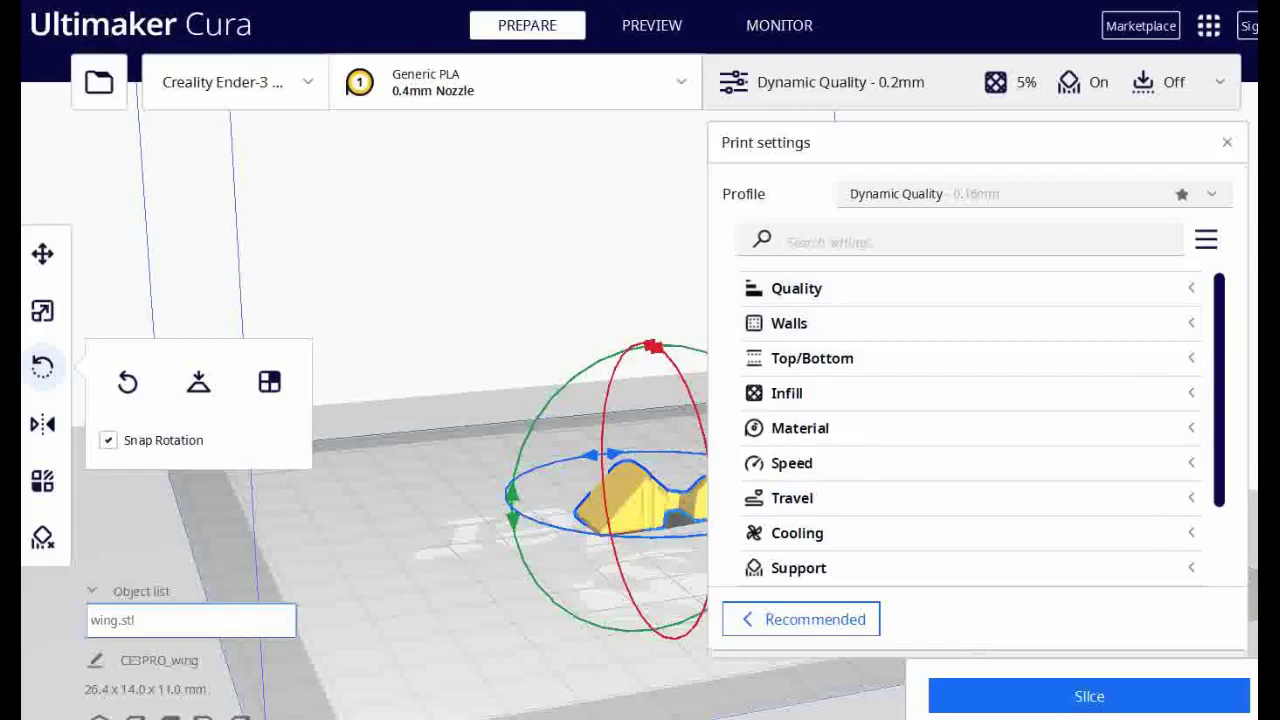
Step: Slice wing.stl and inspect its internal layers from above in the layer preview
left_click(1108, 703)
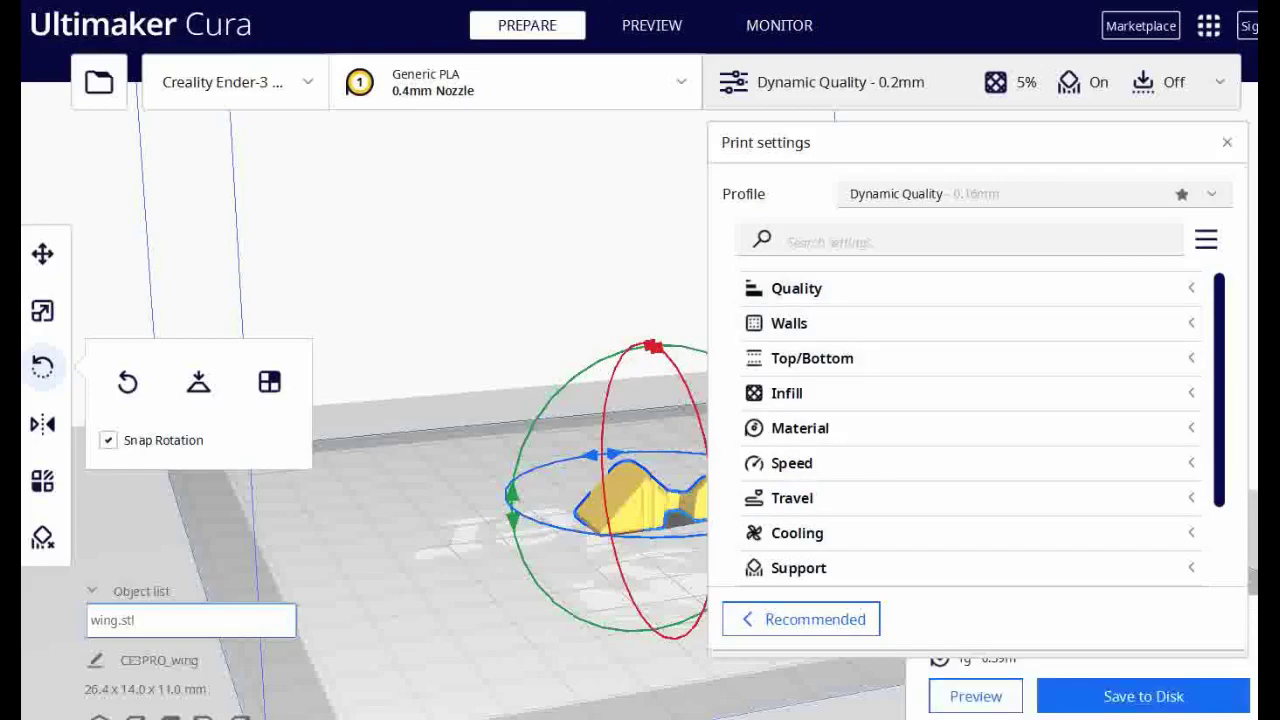
left_click(1227, 144)
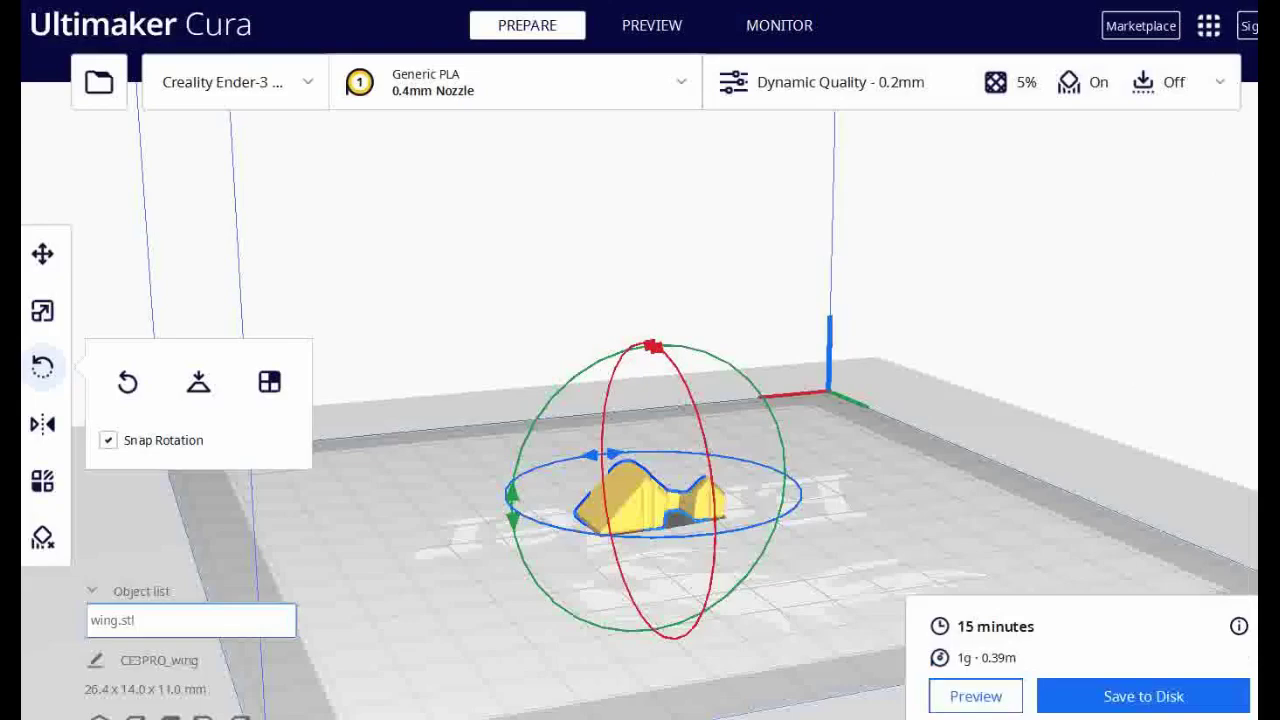
left_click(955, 698)
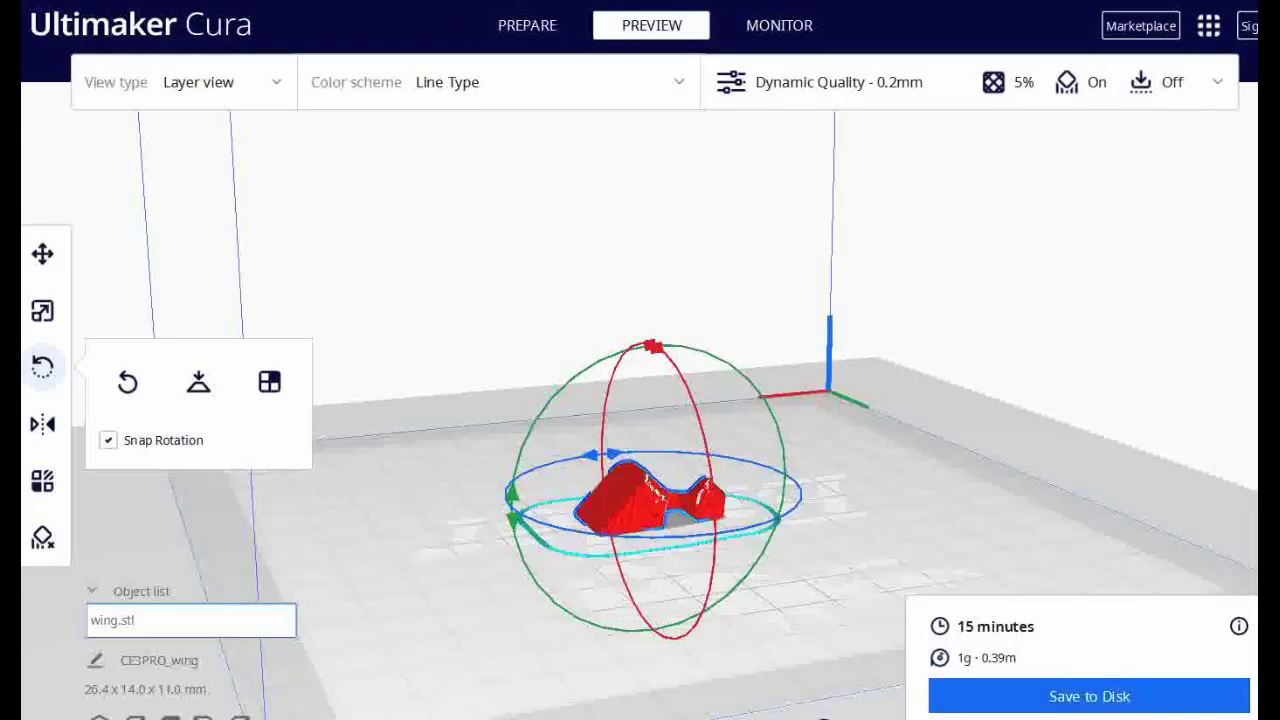
right_click_drag(928, 405, 927, 503)
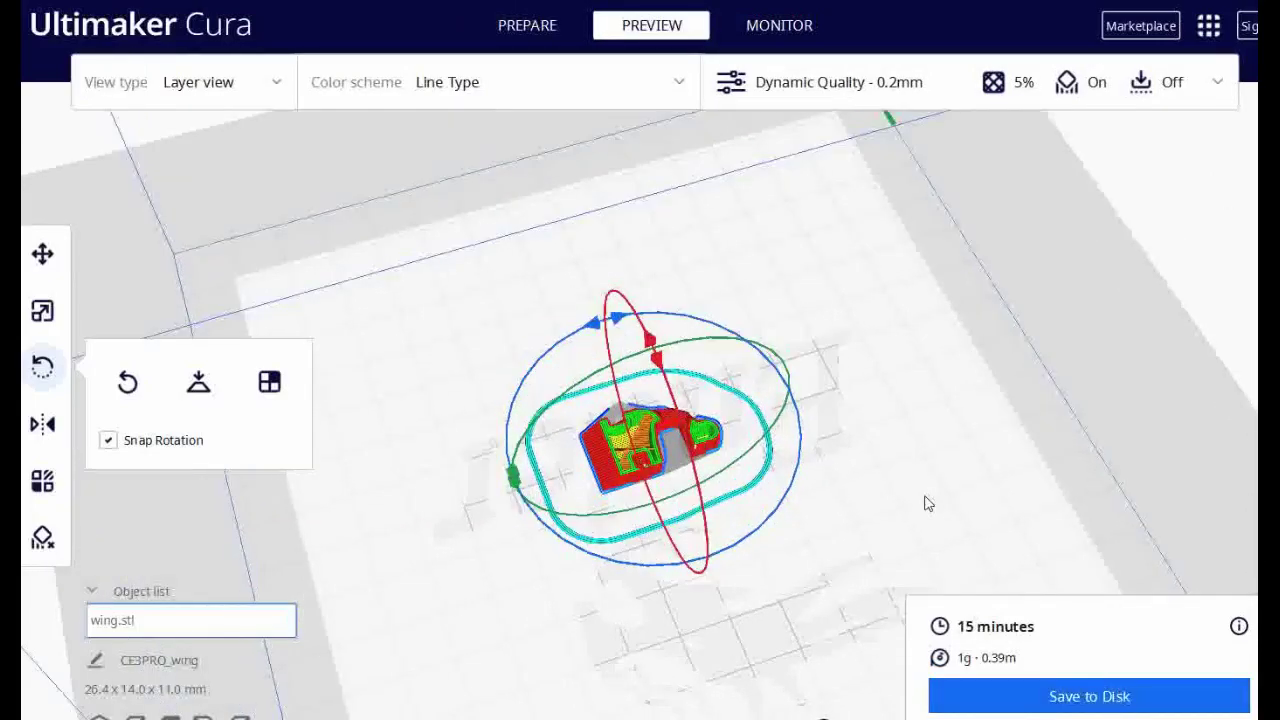
scroll(629, 431, "up", 5)
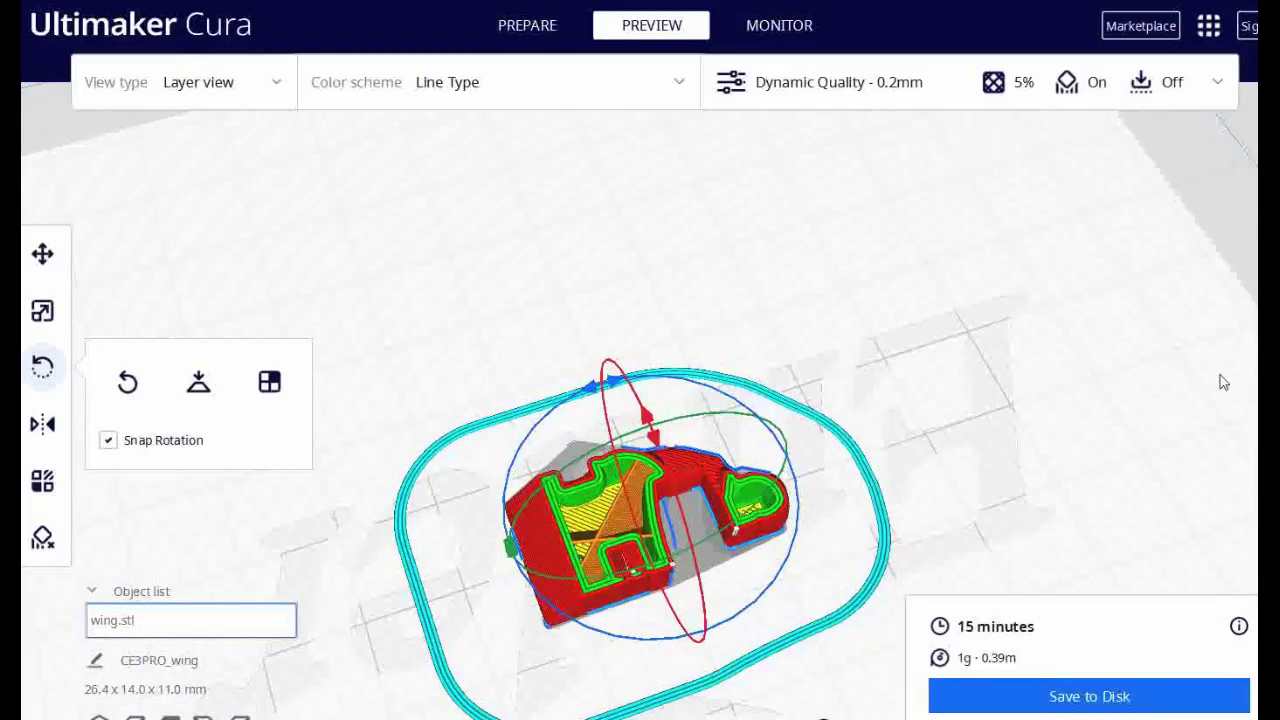
Step: Review the infill, top/bottom layer and build plate adhesion settings for wing.stl, leaving them as they are
left_click(800, 82)
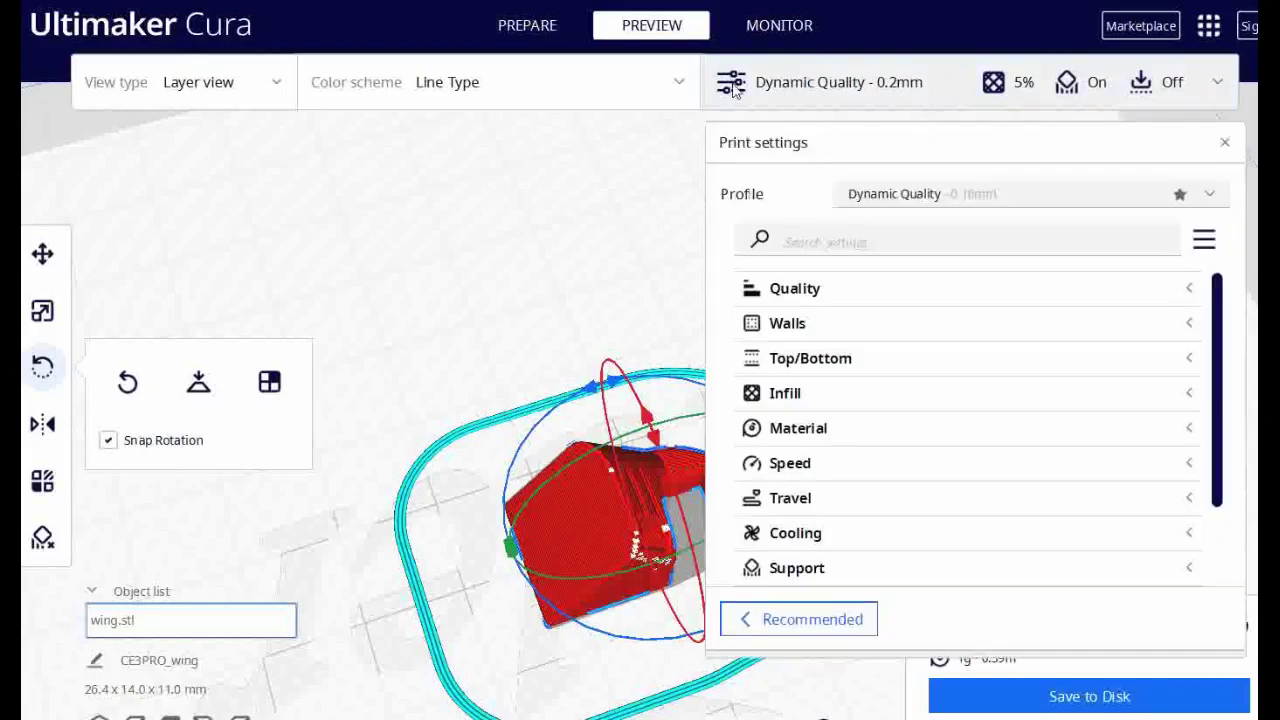
left_click(805, 400)
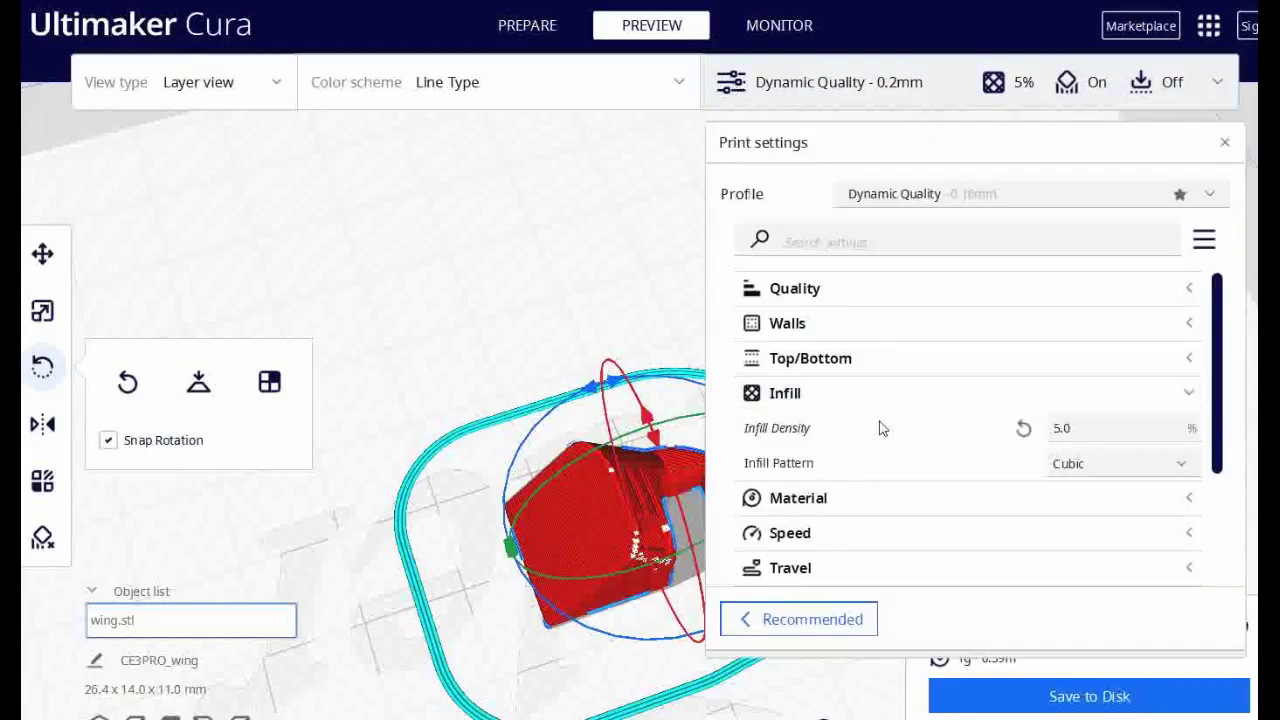
left_click(862, 395)
left_click(838, 366)
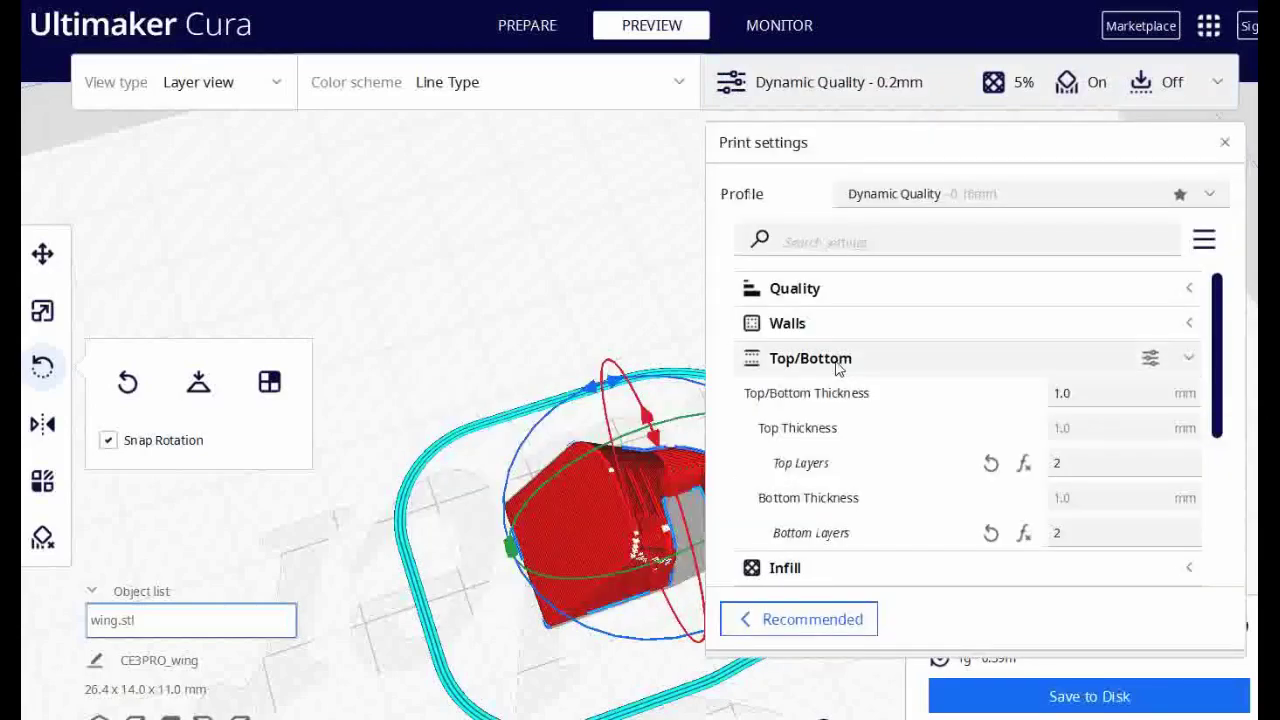
left_click(840, 366)
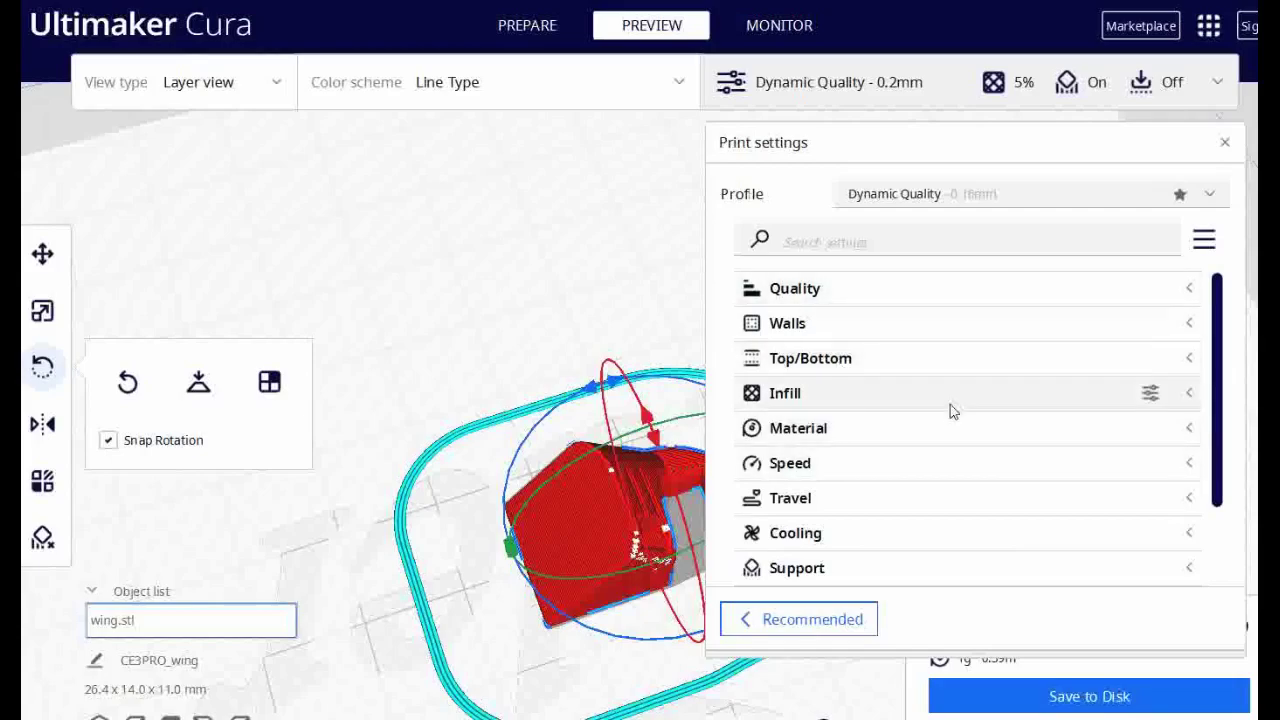
scroll(913, 445, "down", 2)
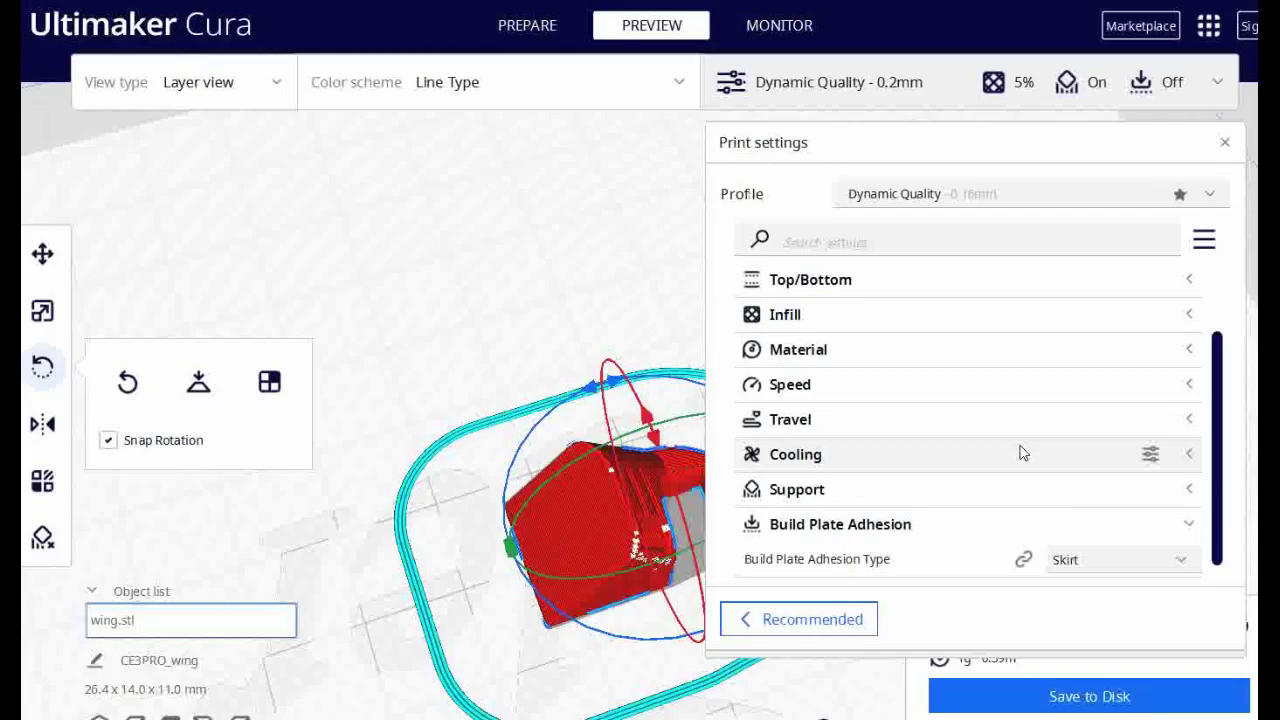
left_click(692, 494)
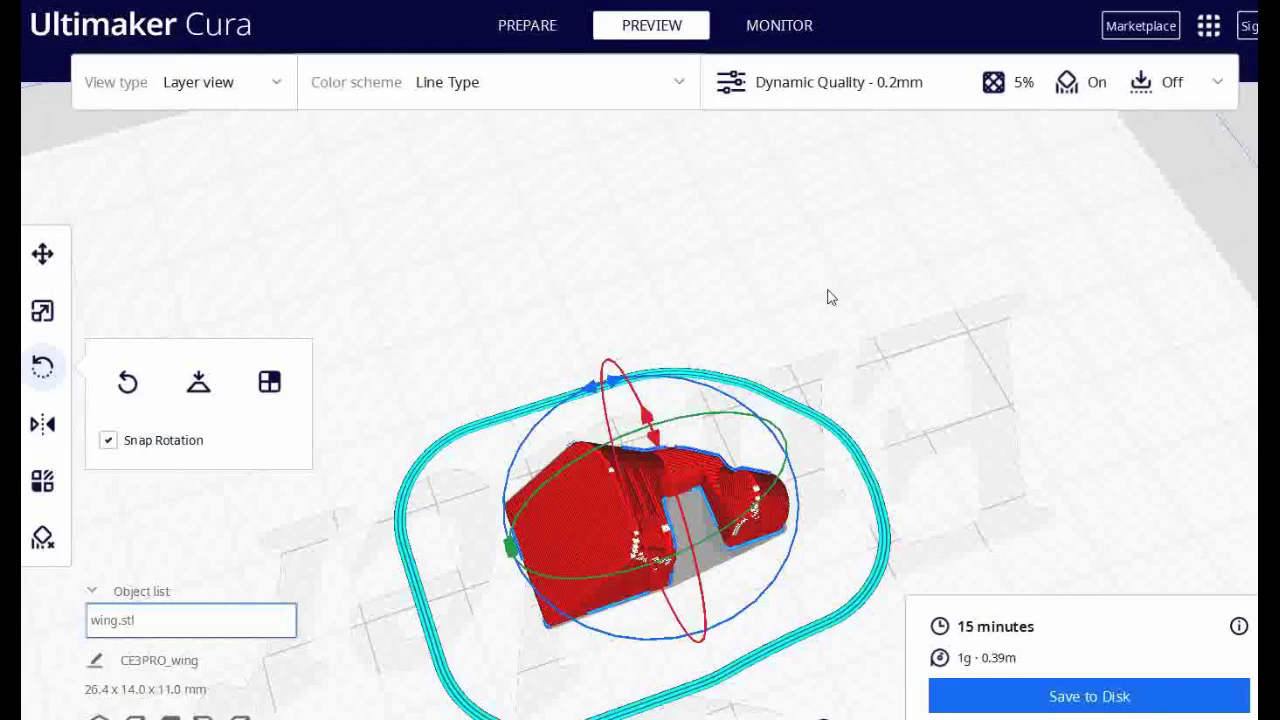
Step: Examine the sliced wing.stl from several sides in the layer preview
scroll(810, 392, "down", 3)
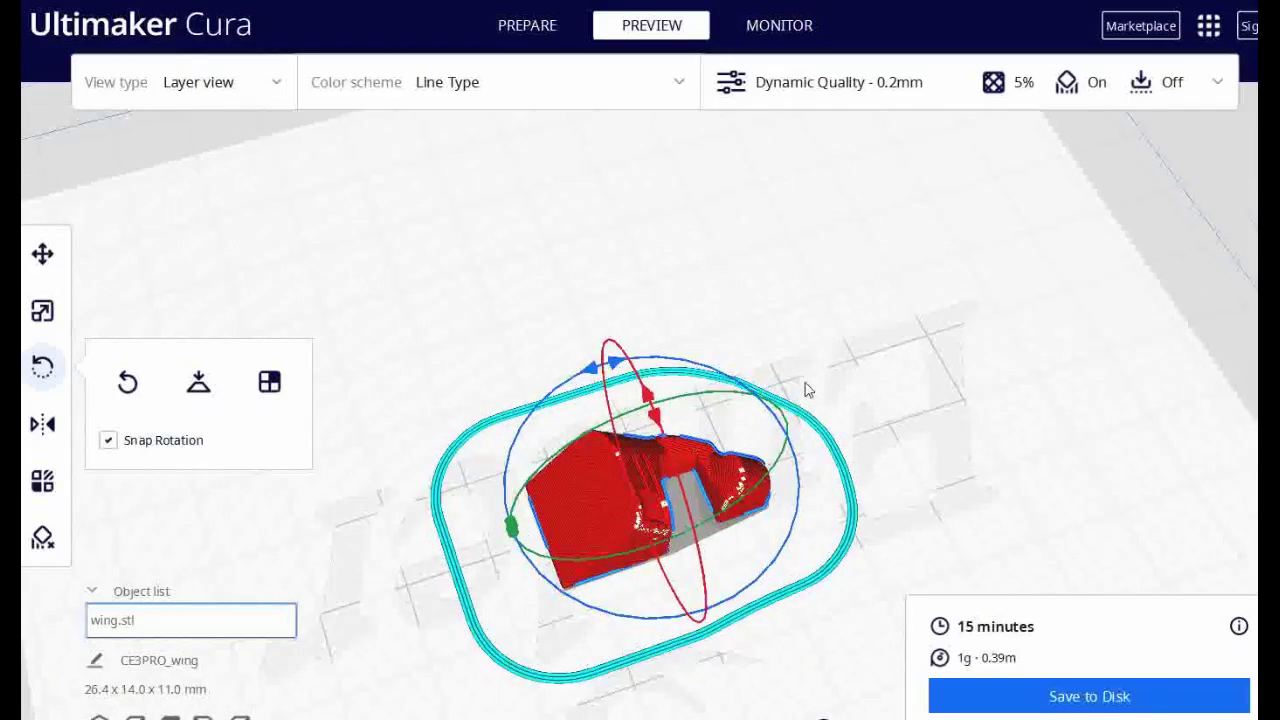
scroll(714, 510, "down", 3)
right_click_drag(692, 562, 578, 578)
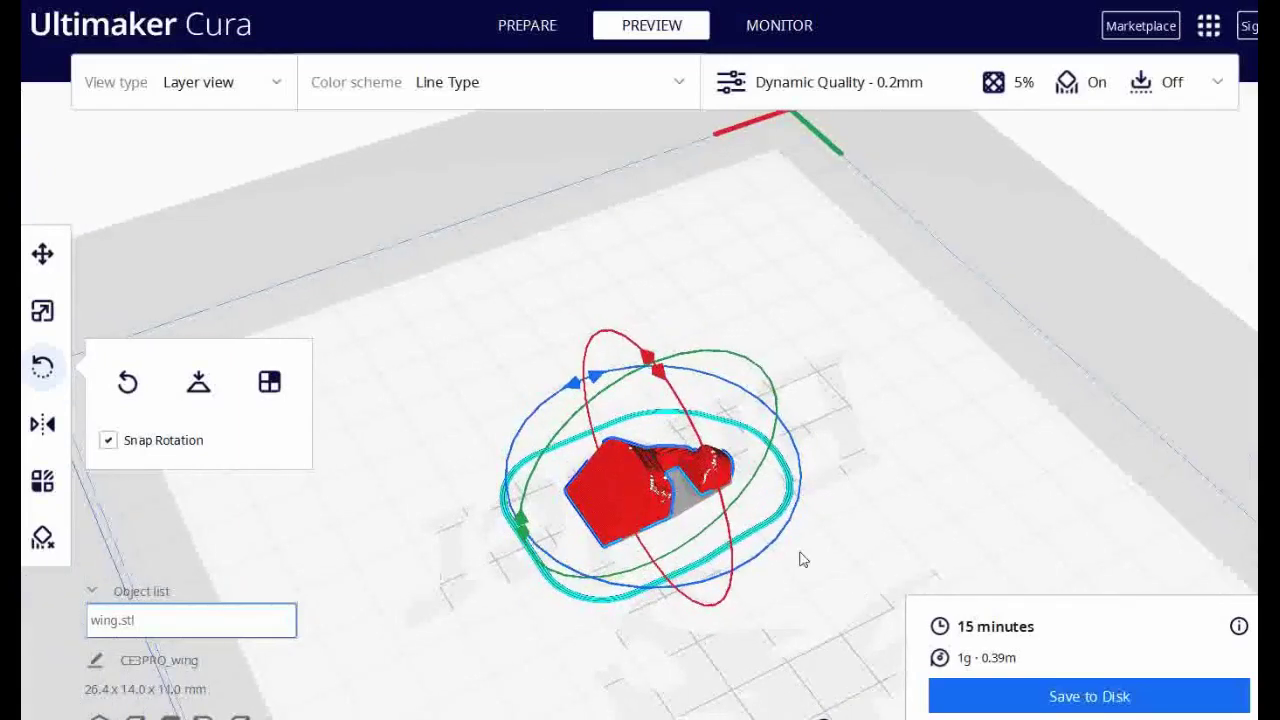
right_click_drag(668, 545, 453, 551)
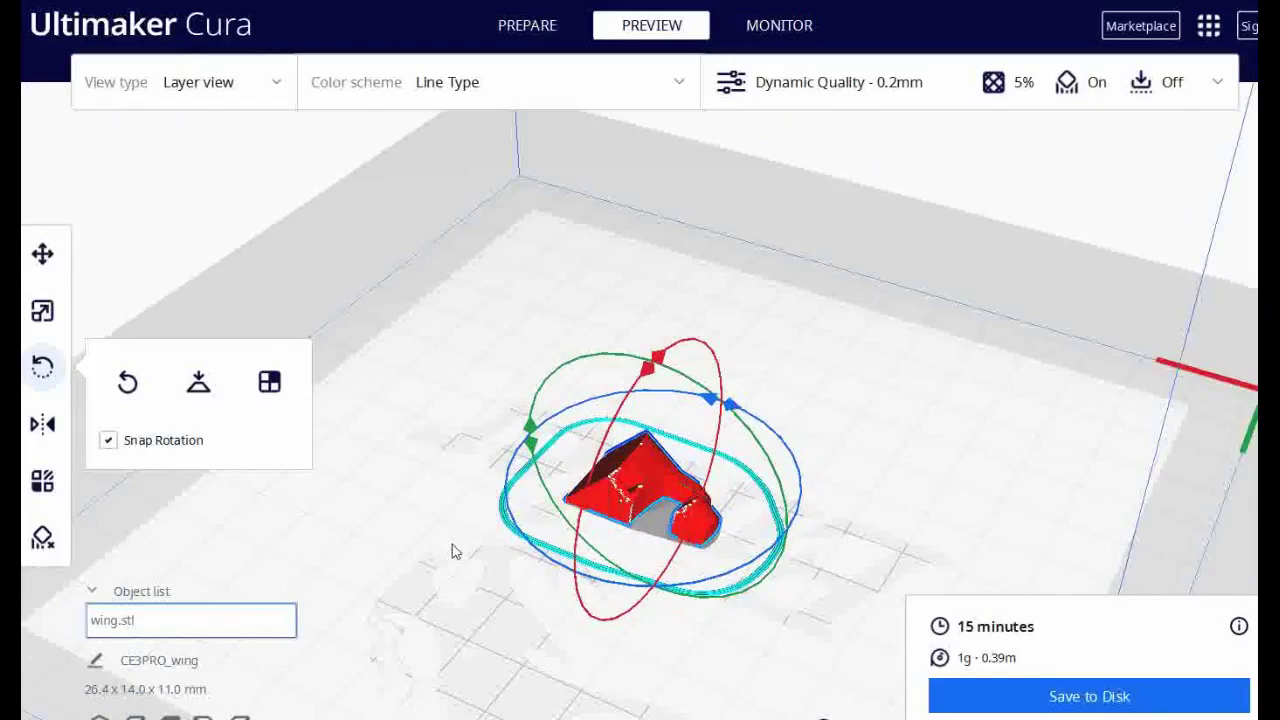